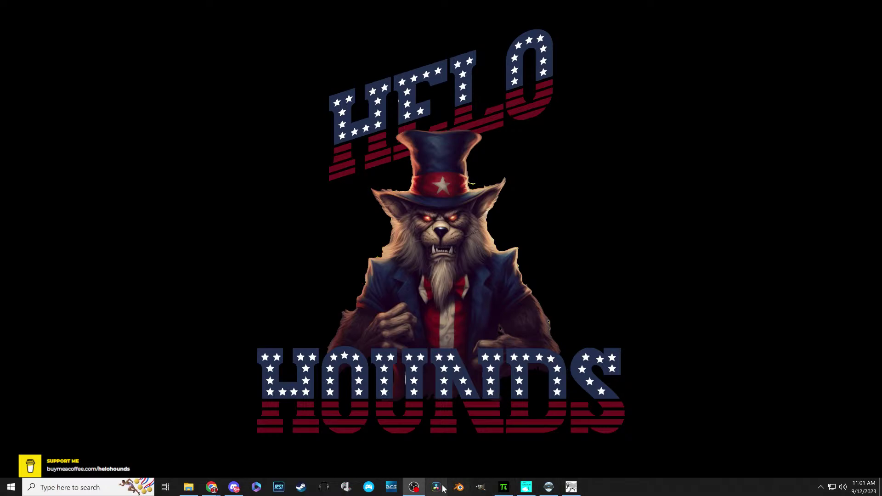
- Switch to the GIMP downloads page in Chrome and download the GIMP 2.10.34 Windows installer directly
{"action": "mouse_move", "coordinate": [411, 493]}
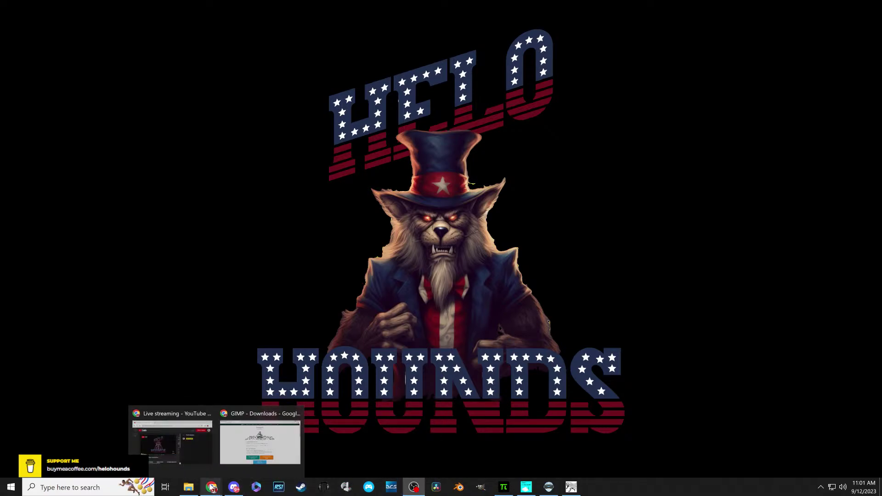
{"action": "left_click", "coordinate": [262, 448]}
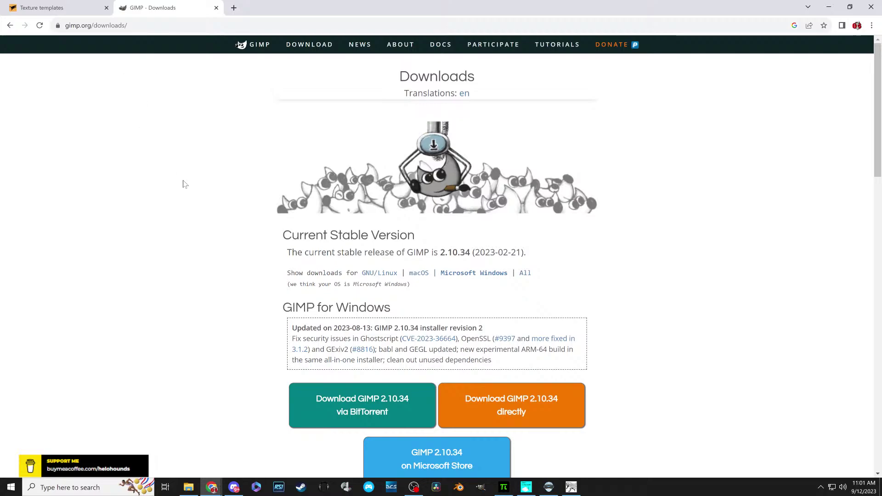
{"action": "scroll", "coordinate": [435, 250], "scroll_direction": "down", "scroll_amount": 4}
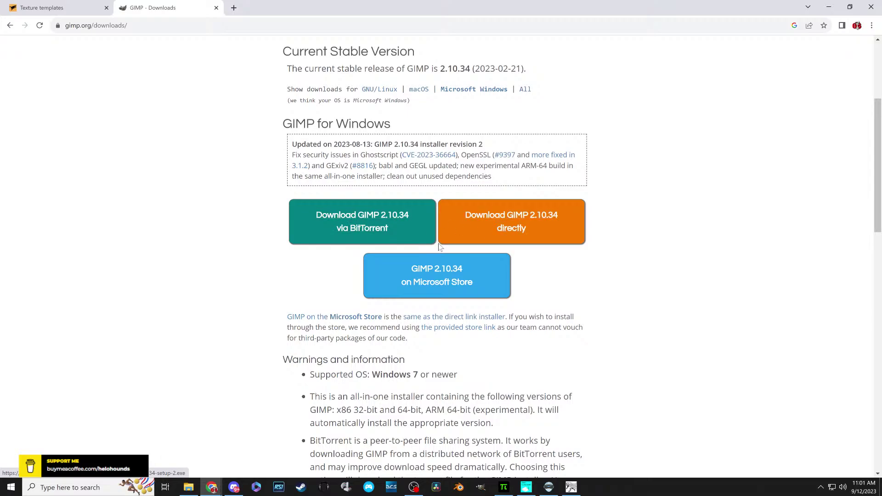
{"action": "left_click", "coordinate": [505, 216]}
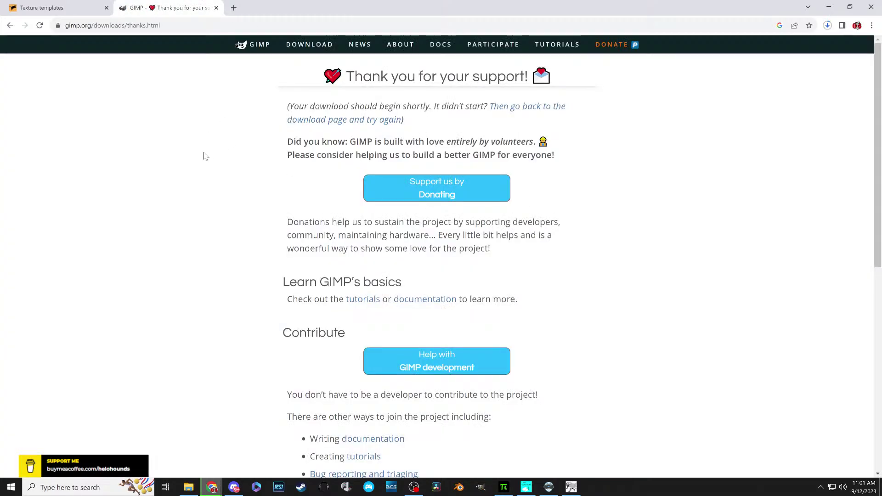
{"action": "scroll", "coordinate": [225, 170], "scroll_direction": "down", "scroll_amount": 1}
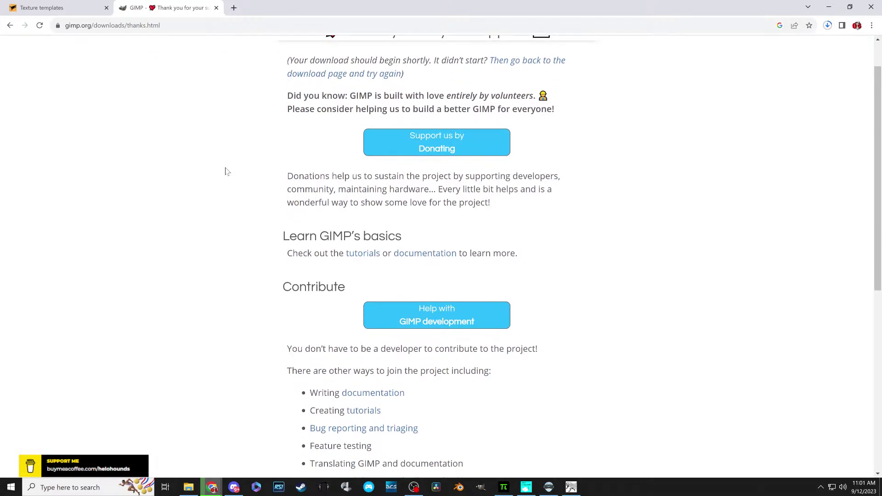
{"action": "scroll", "coordinate": [225, 172], "scroll_direction": "down", "scroll_amount": 2}
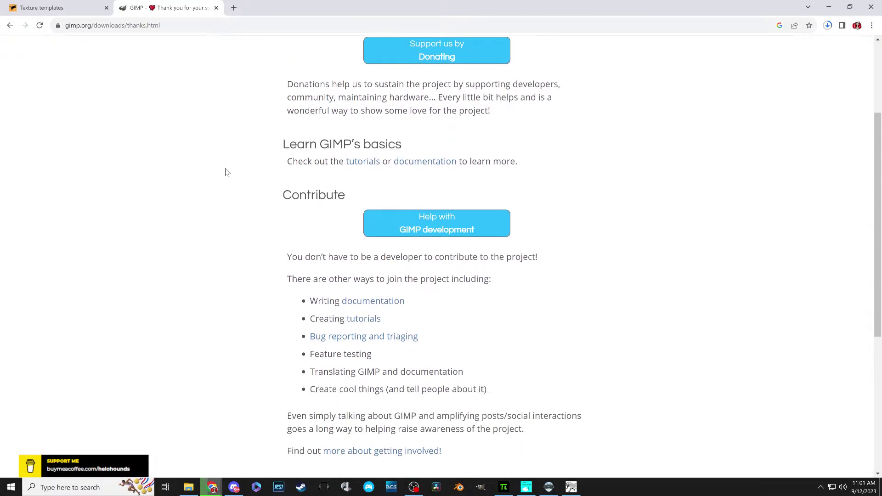
{"action": "scroll", "coordinate": [225, 172], "scroll_direction": "up", "scroll_amount": 3}
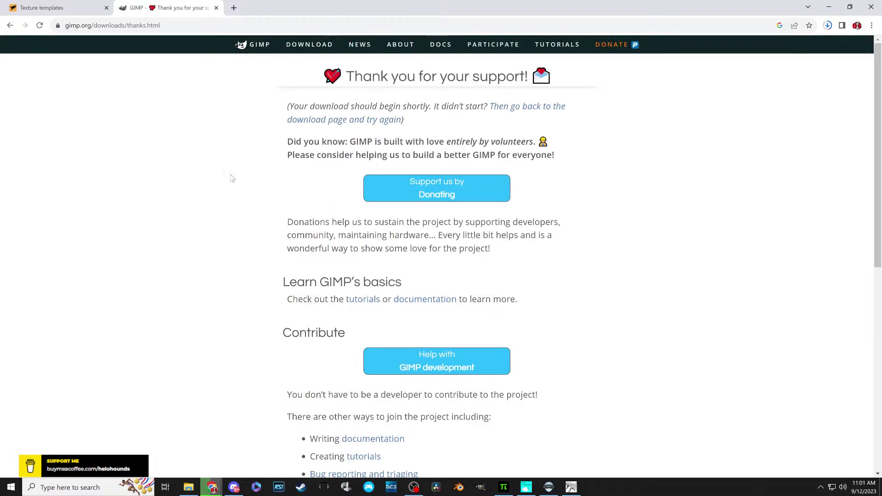
{"action": "scroll", "coordinate": [273, 166], "scroll_direction": "down", "scroll_amount": 5}
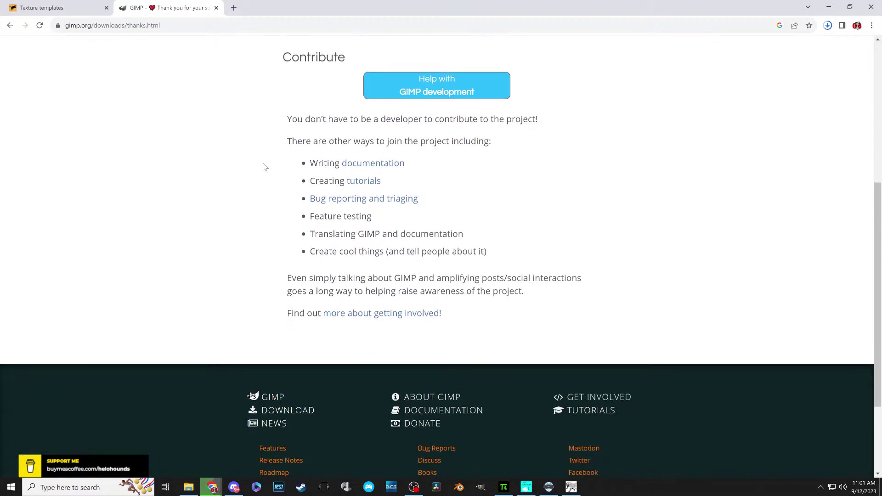
{"action": "scroll", "coordinate": [254, 174], "scroll_direction": "up", "scroll_amount": 1}
{"action": "scroll", "coordinate": [257, 177], "scroll_direction": "up", "scroll_amount": 2}
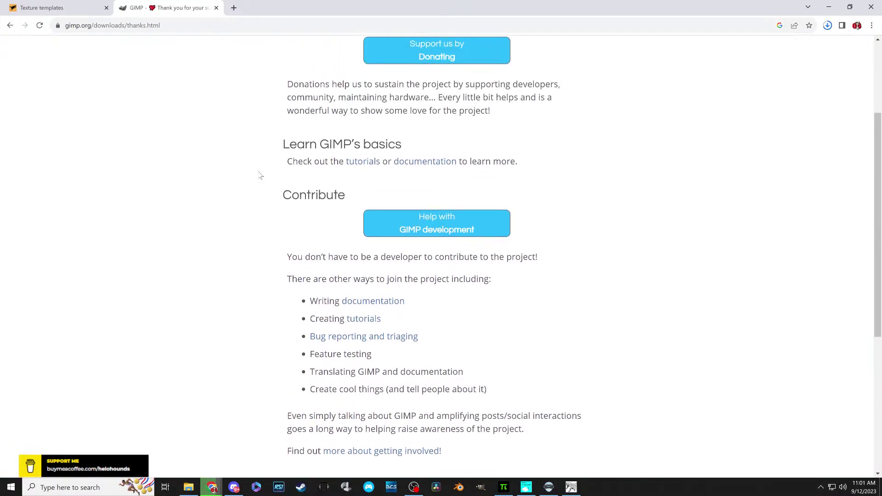
{"action": "scroll", "coordinate": [257, 178], "scroll_direction": "up", "scroll_amount": 3}
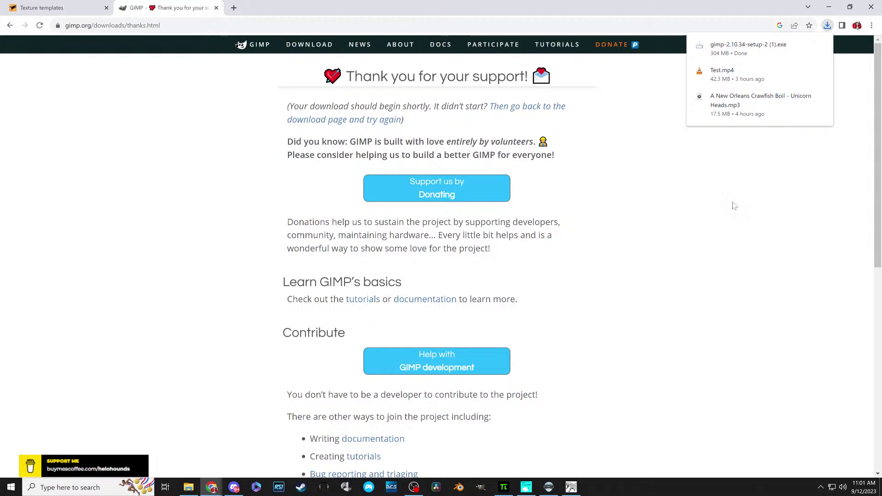
{"action": "left_click", "coordinate": [746, 176]}
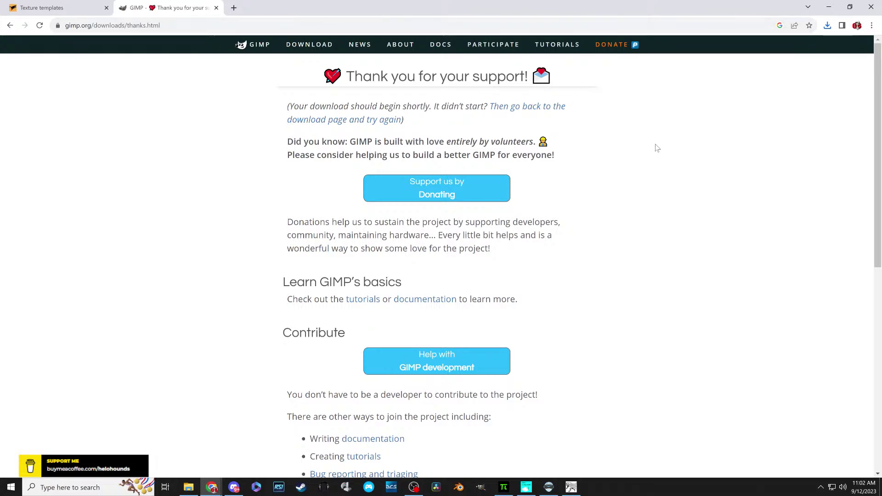
{"action": "scroll", "coordinate": [657, 138], "scroll_direction": "down", "scroll_amount": 6}
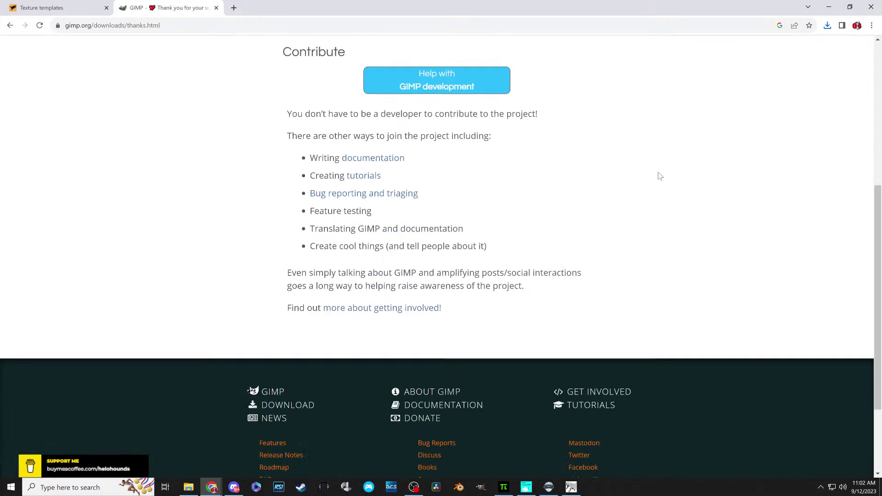
{"action": "scroll", "coordinate": [659, 176], "scroll_direction": "down", "scroll_amount": 2}
{"action": "scroll", "coordinate": [659, 176], "scroll_direction": "up", "scroll_amount": 8}
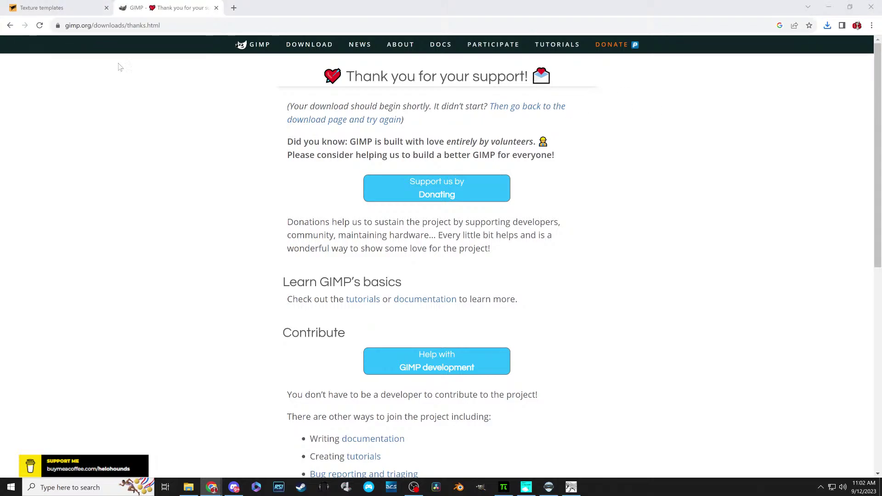
- Look through the aircraft filter choices on the DCS texture templates page, including the Mi-8MTV2 entry
{"action": "left_click", "coordinate": [46, 8]}
{"action": "mouse_move", "coordinate": [247, 77]}
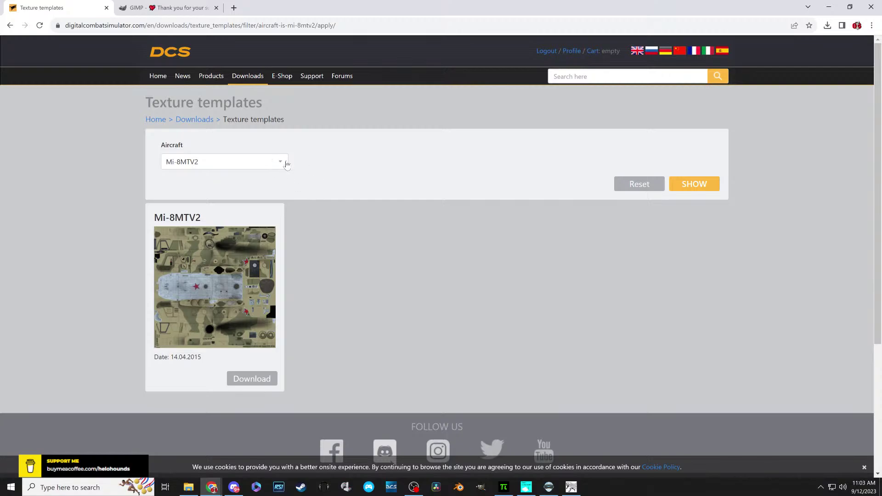
{"action": "left_click", "coordinate": [286, 164]}
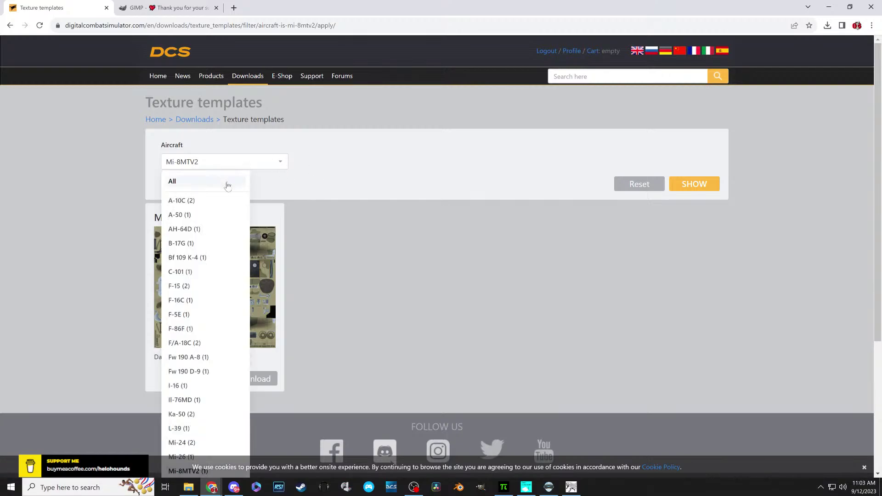
{"action": "scroll", "coordinate": [209, 256], "scroll_direction": "down", "scroll_amount": 3}
{"action": "scroll", "coordinate": [209, 256], "scroll_direction": "down", "scroll_amount": 2}
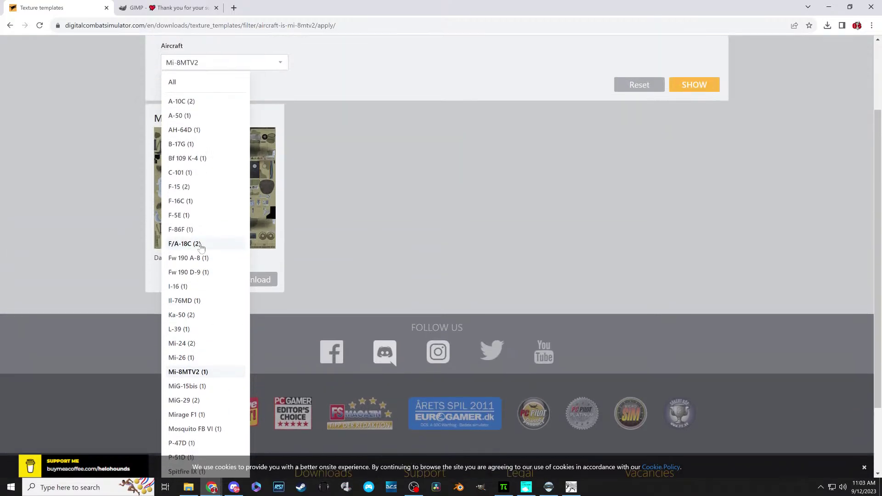
{"action": "scroll", "coordinate": [199, 251], "scroll_direction": "up", "scroll_amount": 2}
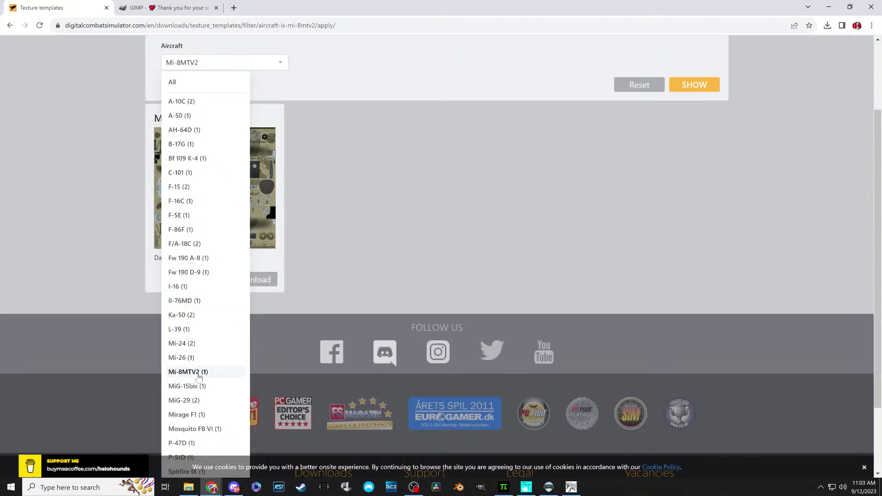
{"action": "left_click", "coordinate": [448, 224]}
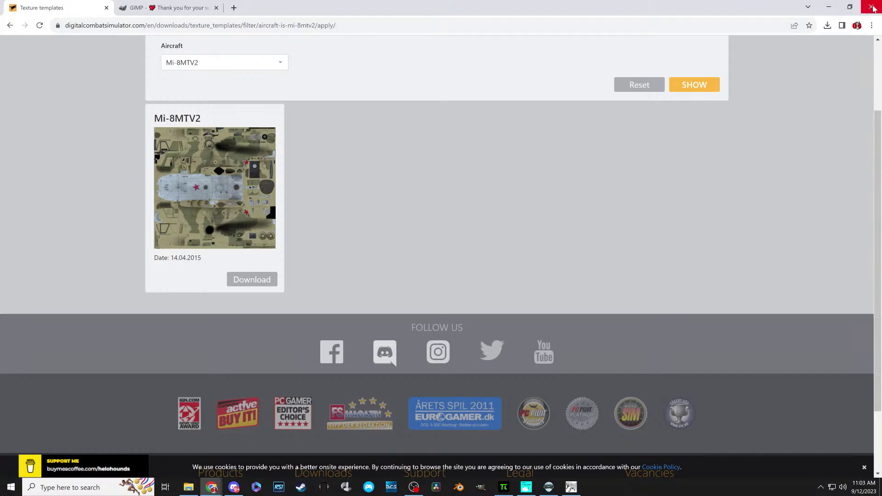
- Switch to GIMP and examine the open evu_texture_afg and mi_8_tex_1_CAN to mi_8_tex_4_CAN texture images and their layers
{"action": "left_click", "coordinate": [835, 9]}
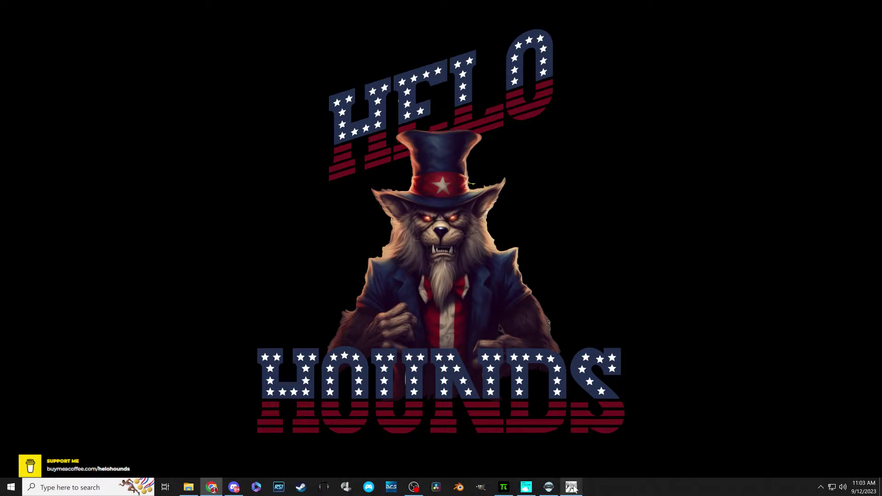
{"action": "left_click", "coordinate": [571, 486]}
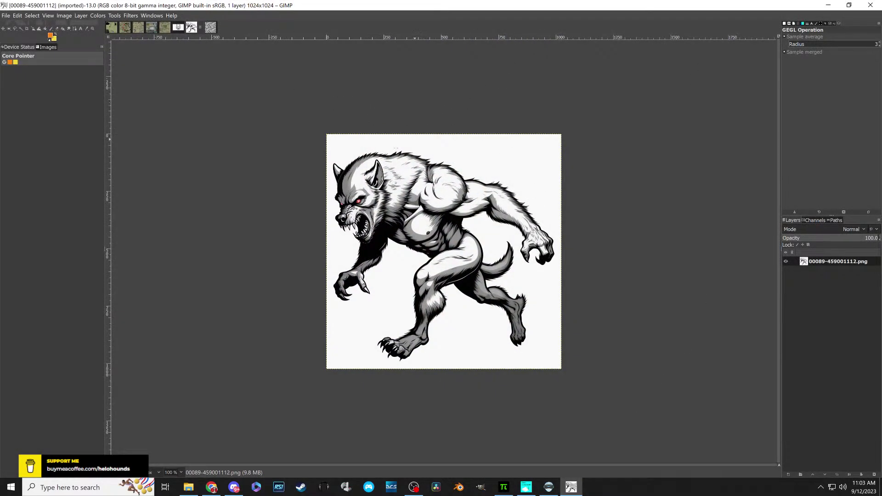
{"action": "left_click", "coordinate": [112, 27]}
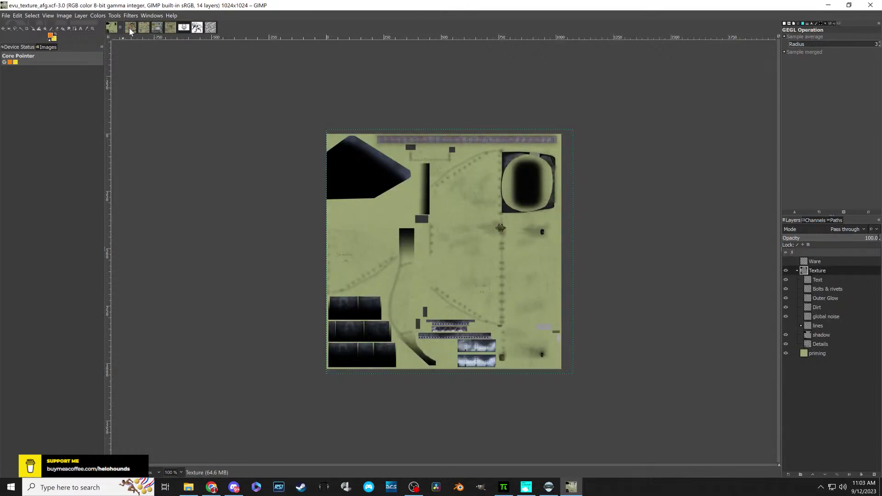
{"action": "left_click", "coordinate": [129, 28]}
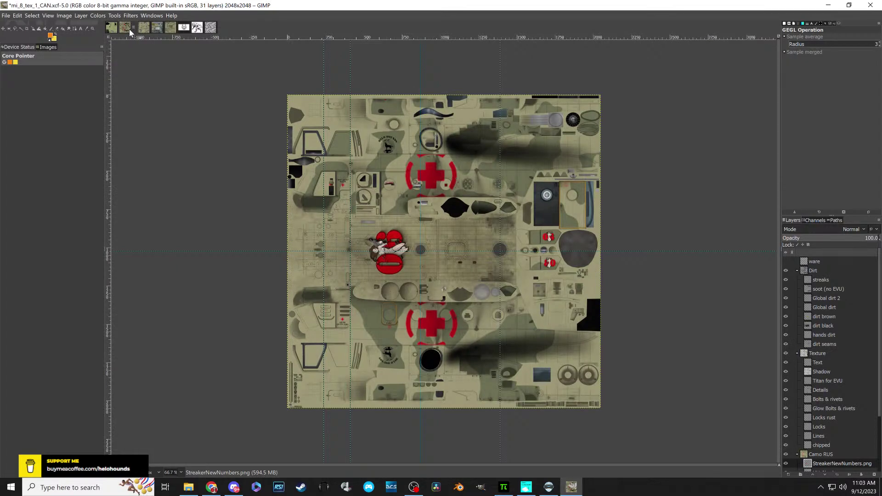
{"action": "left_click", "coordinate": [140, 28]}
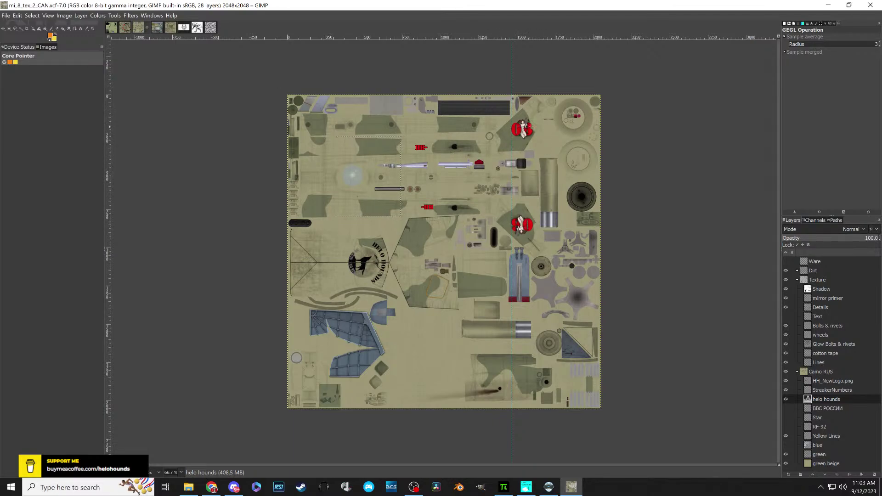
{"action": "left_click", "coordinate": [156, 28]}
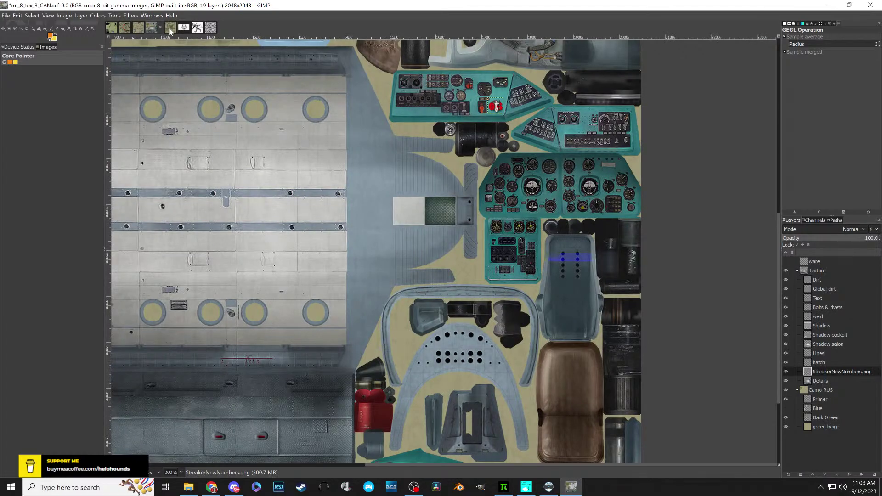
{"action": "left_click", "coordinate": [171, 27]}
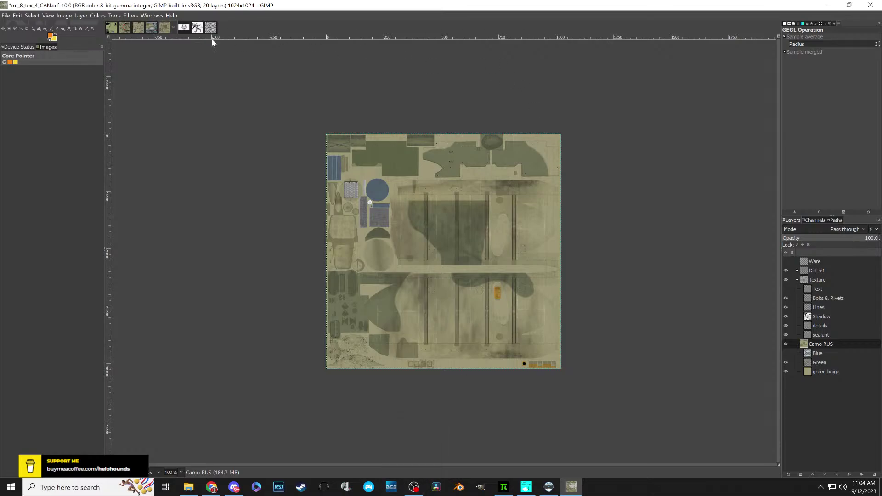
{"action": "left_click", "coordinate": [152, 28]}
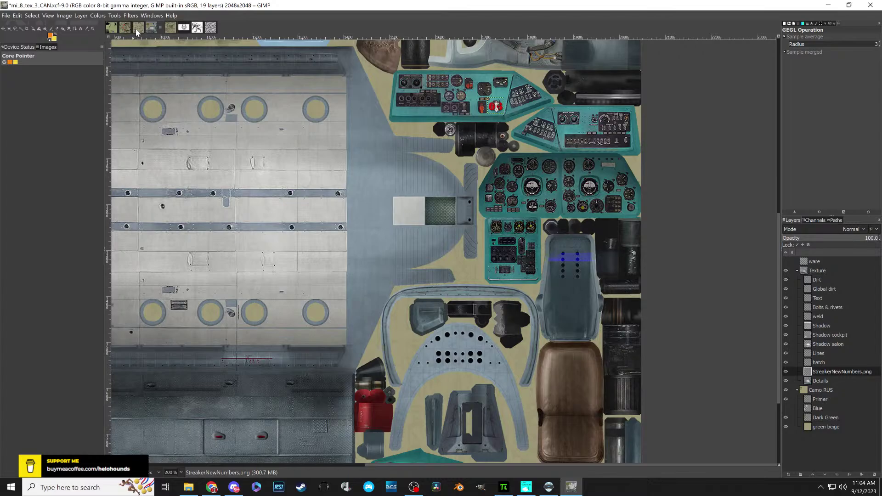
{"action": "left_click", "coordinate": [136, 29]}
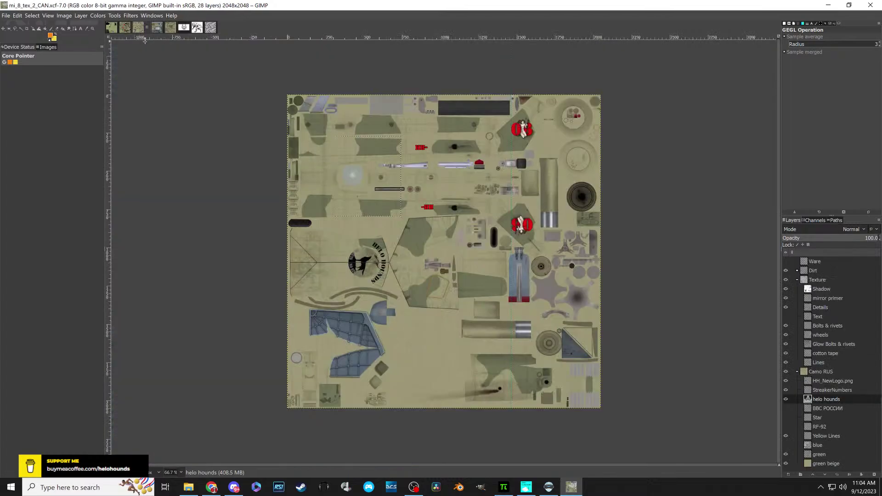
{"action": "left_click", "coordinate": [126, 27]}
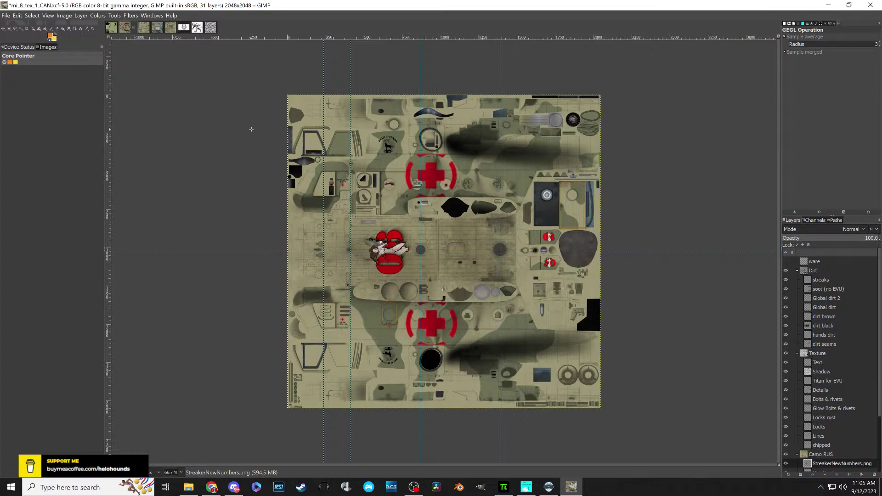
- Add an alpha channel to the layer of the black-and-white werewolf image
{"action": "left_click", "coordinate": [197, 27]}
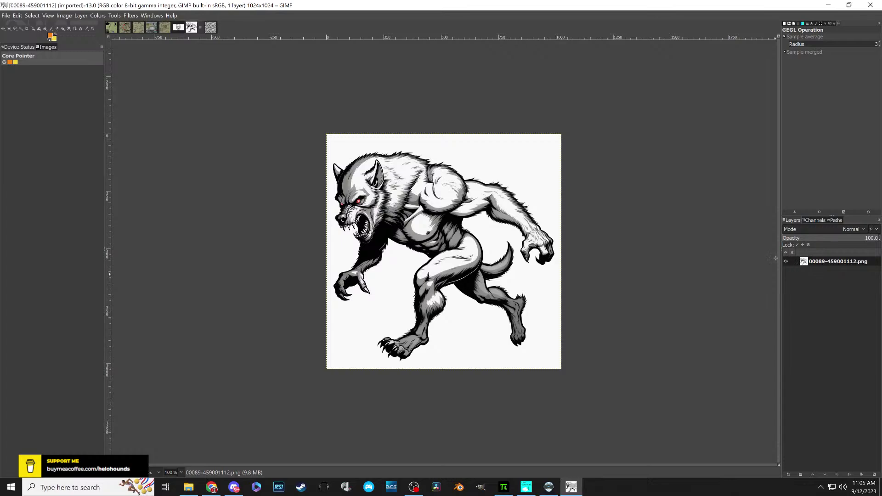
{"action": "right_click", "coordinate": [806, 262]}
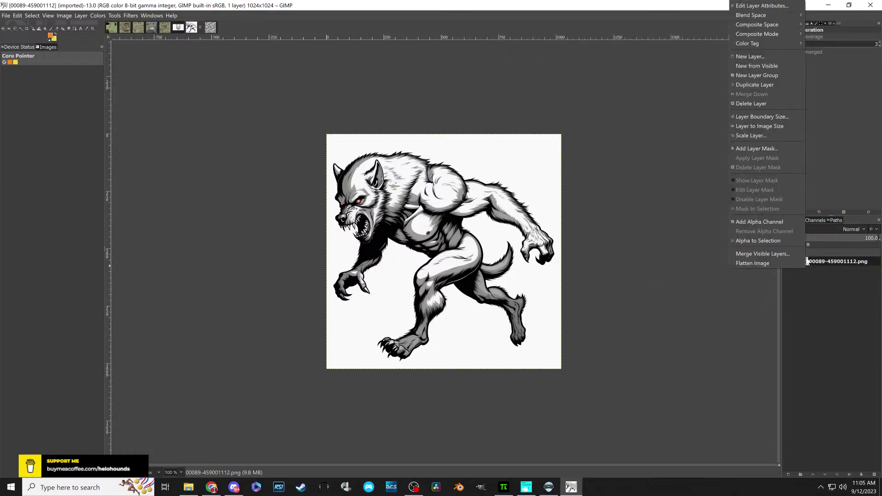
{"action": "left_click", "coordinate": [765, 221]}
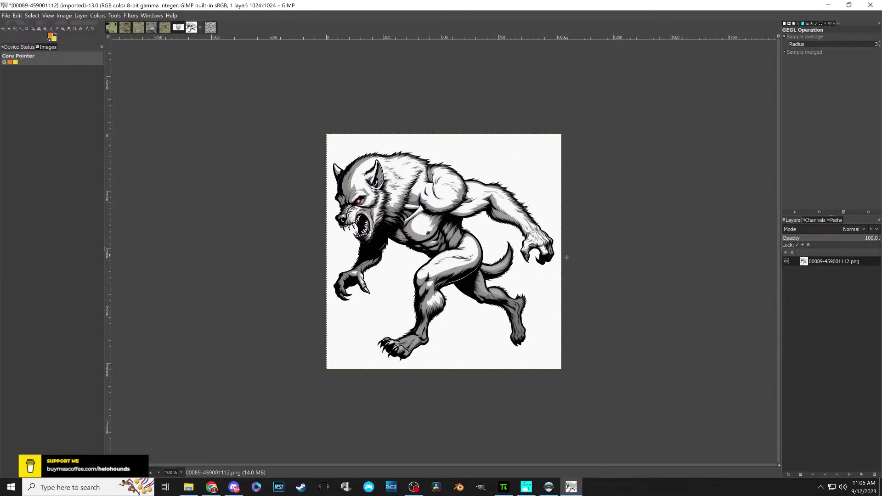
- Fuzzy-select the white background around the werewolf, cut it away to transparency and clear the selection
{"action": "left_click", "coordinate": [20, 29]}
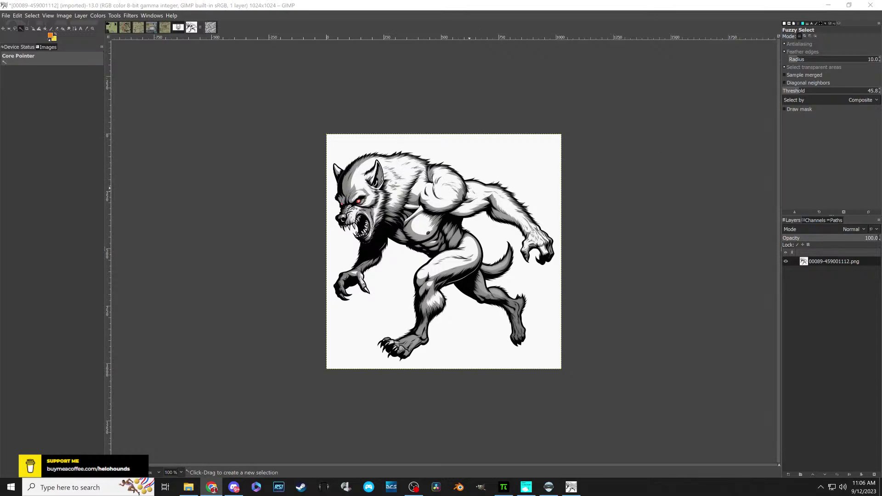
{"action": "left_click", "coordinate": [476, 150]}
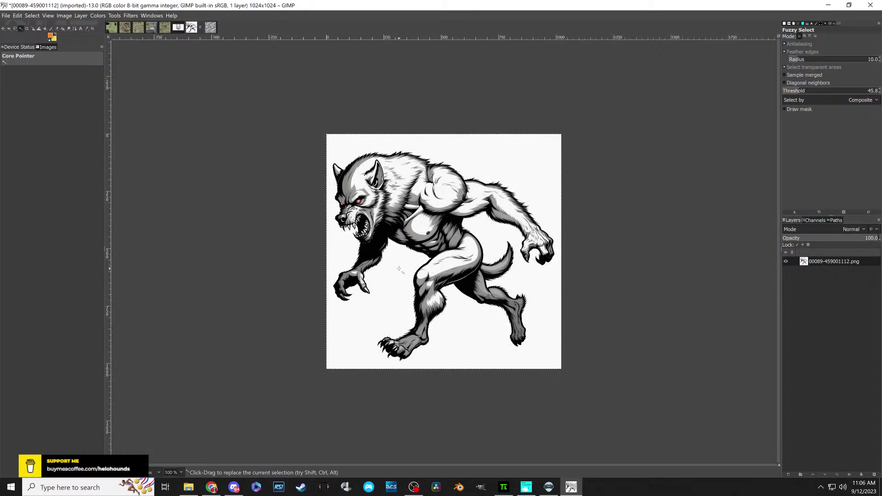
{"action": "scroll", "coordinate": [399, 268], "scroll_direction": "up", "scroll_amount": 1, "text": "ctrl"}
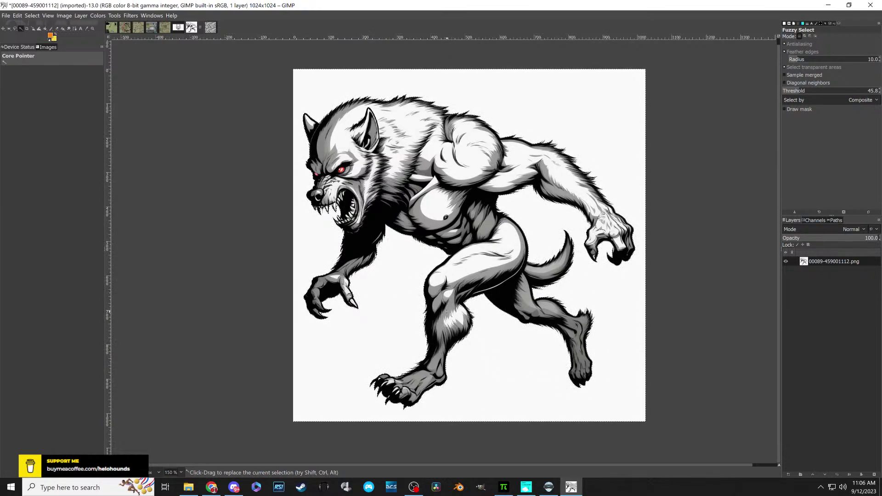
{"action": "key", "text": "ctrl"}
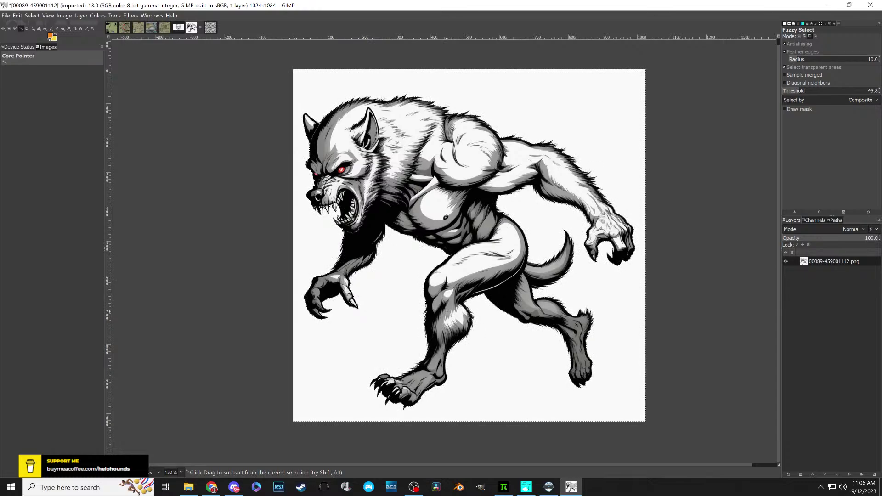
{"action": "key", "text": "ctrl+x"}
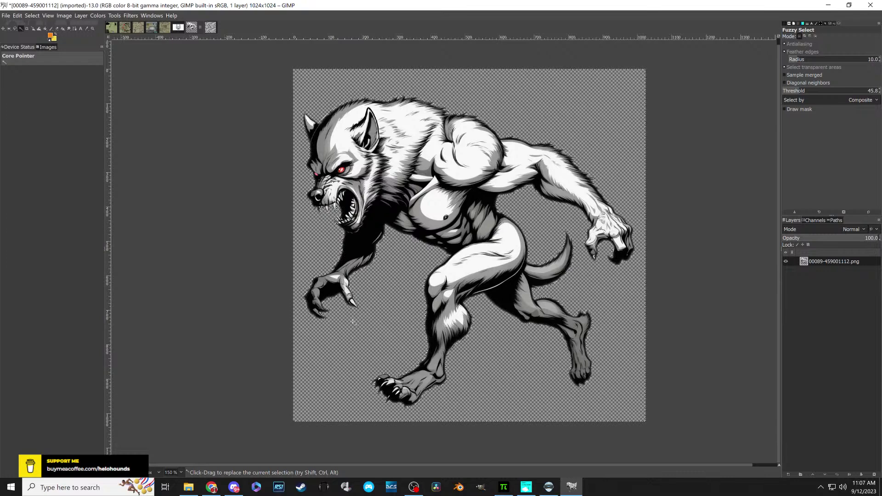
{"action": "scroll", "coordinate": [323, 210], "scroll_direction": "up", "scroll_amount": 3}
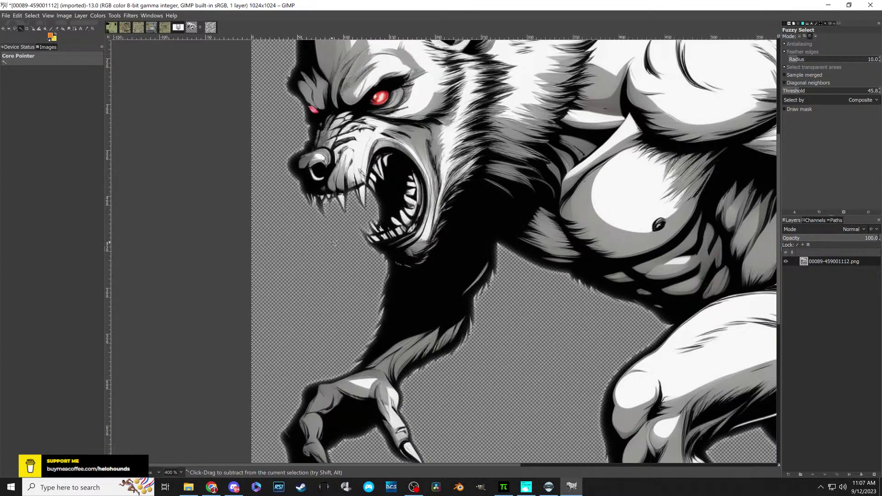
{"action": "scroll", "coordinate": [332, 241], "scroll_direction": "down", "scroll_amount": 2}
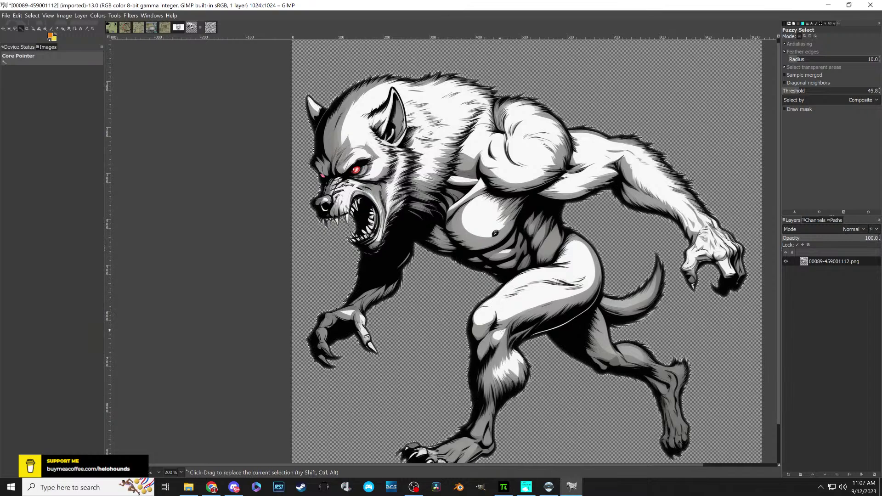
{"action": "key", "text": "ctrl"}
{"action": "key", "text": "ctrl+shift+a"}
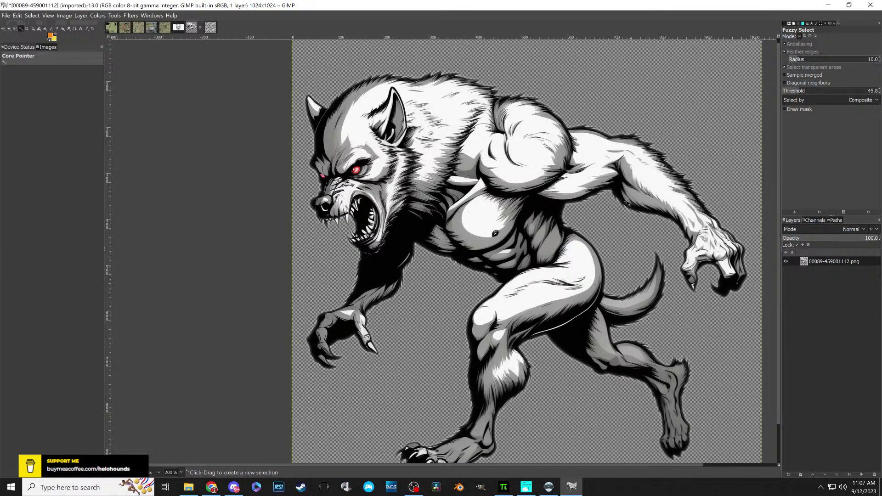
{"action": "scroll", "coordinate": [514, 195], "scroll_direction": "down", "scroll_amount": 2}
{"action": "scroll", "coordinate": [518, 267], "scroll_direction": "up", "scroll_amount": 2}
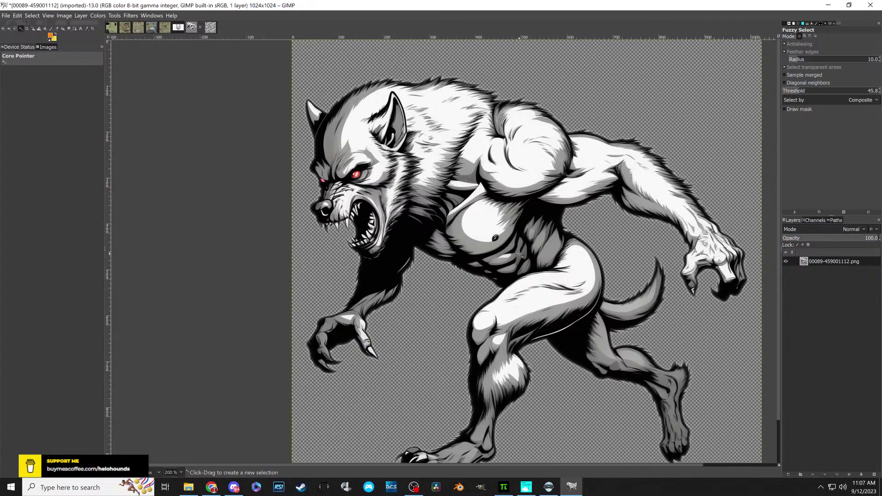
{"action": "scroll", "coordinate": [480, 225], "scroll_direction": "down", "scroll_amount": 2}
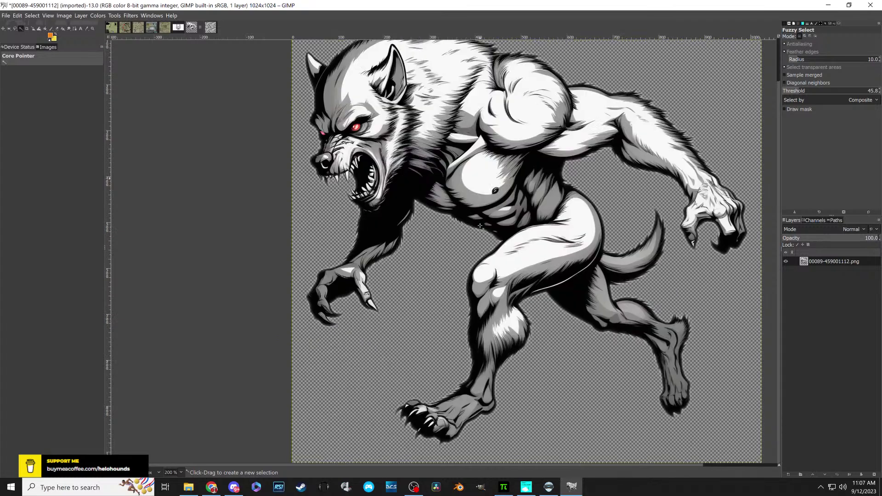
{"action": "scroll", "coordinate": [479, 231], "scroll_direction": "up", "scroll_amount": 2}
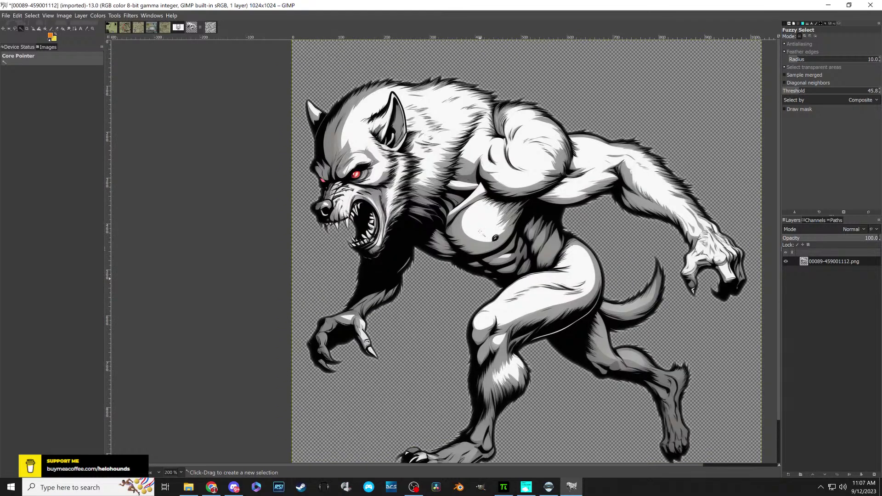
{"action": "scroll", "coordinate": [479, 231], "scroll_direction": "down", "scroll_amount": 2}
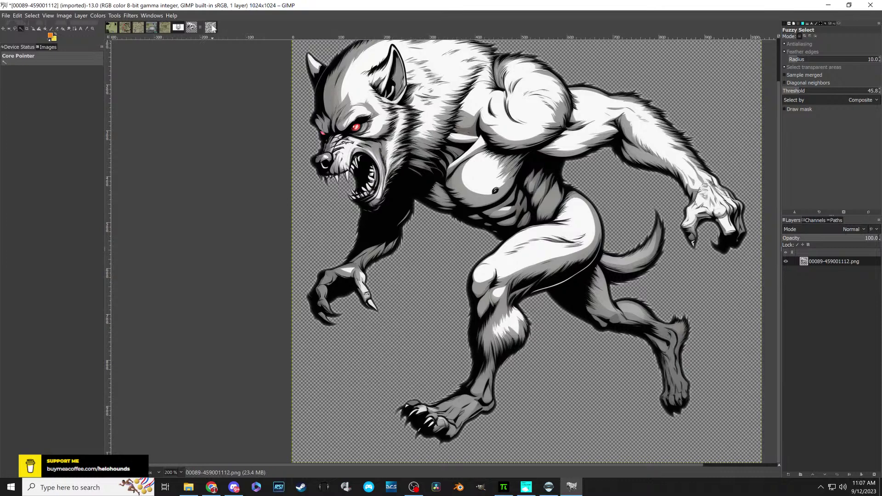
{"action": "left_click", "coordinate": [210, 27]}
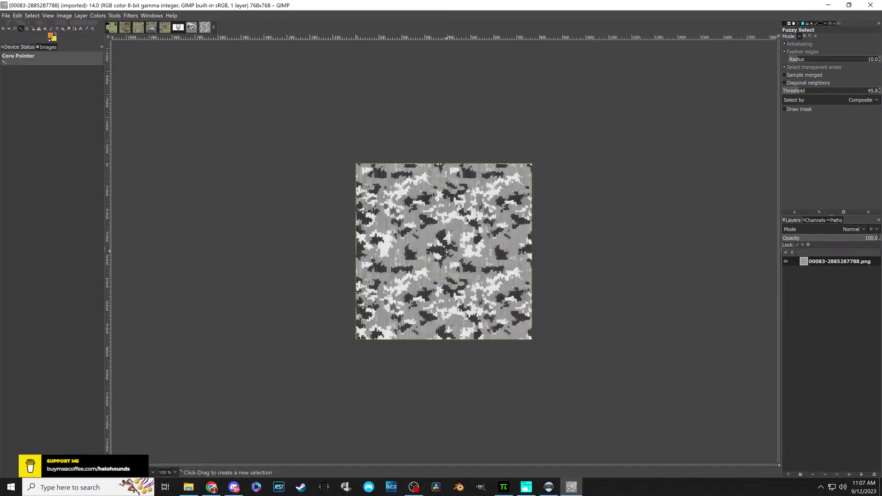
{"action": "scroll", "coordinate": [446, 253], "scroll_direction": "up", "scroll_amount": 3}
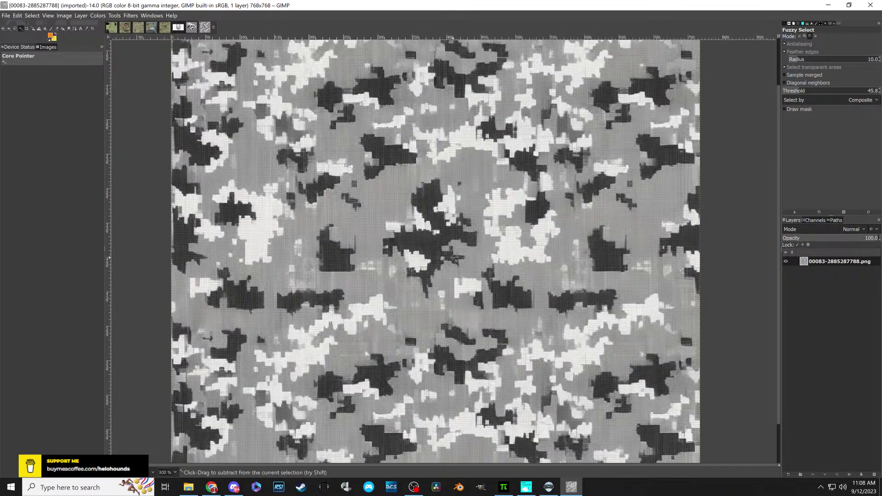
{"action": "scroll", "coordinate": [453, 257], "scroll_direction": "down", "scroll_amount": 1}
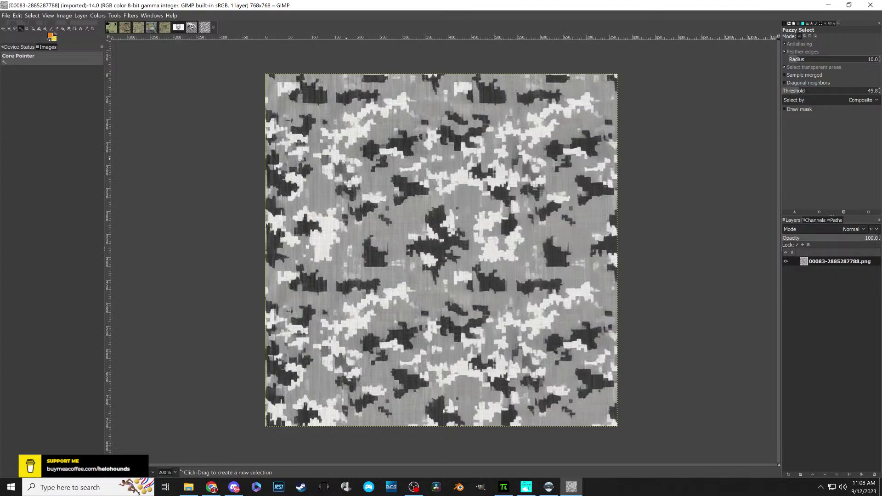
{"action": "scroll", "coordinate": [449, 265], "scroll_direction": "up", "scroll_amount": 2}
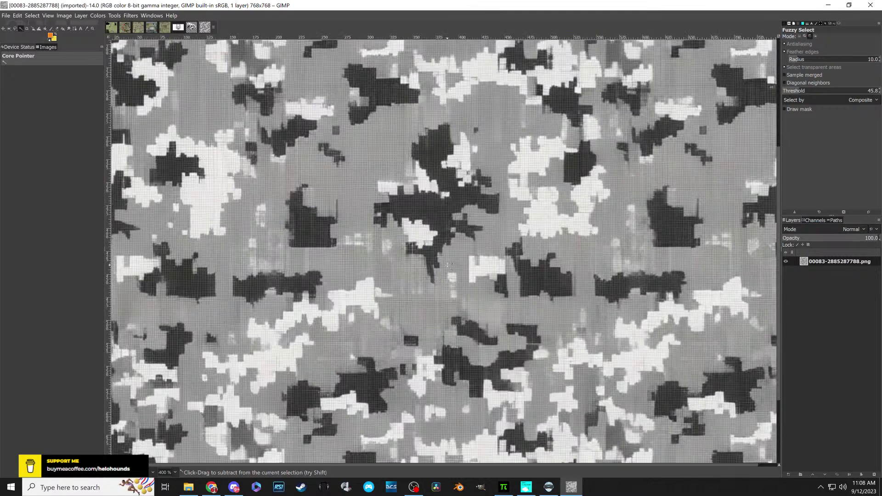
{"action": "scroll", "coordinate": [449, 261], "scroll_direction": "down", "scroll_amount": 2}
{"action": "scroll", "coordinate": [445, 263], "scroll_direction": "up", "scroll_amount": 2}
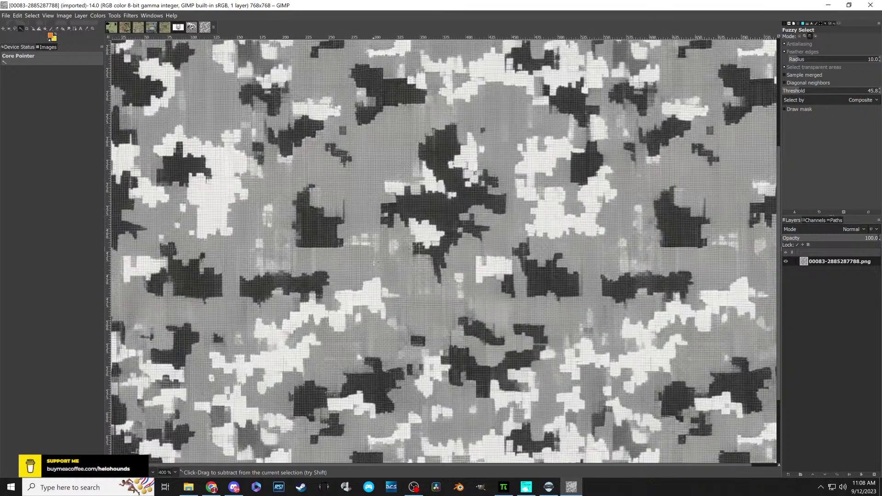
{"action": "scroll", "coordinate": [433, 275], "scroll_direction": "down", "scroll_amount": 3}
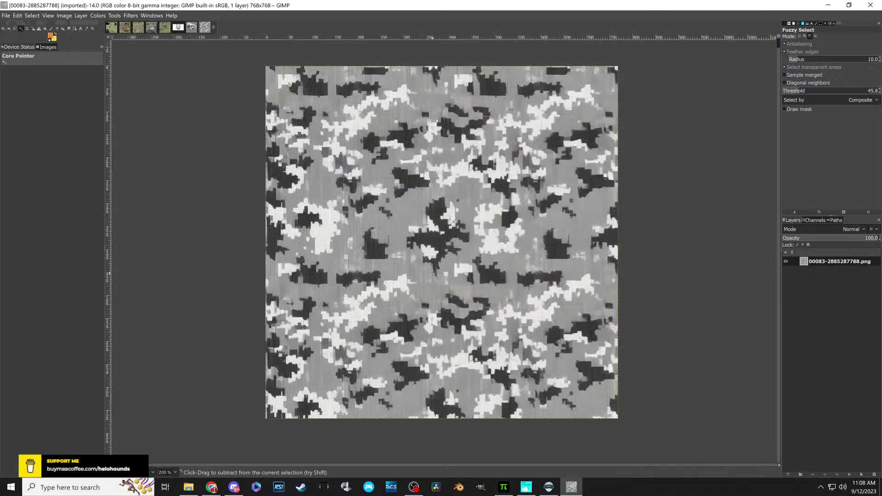
{"action": "scroll", "coordinate": [434, 274], "scroll_direction": "up", "scroll_amount": 1}
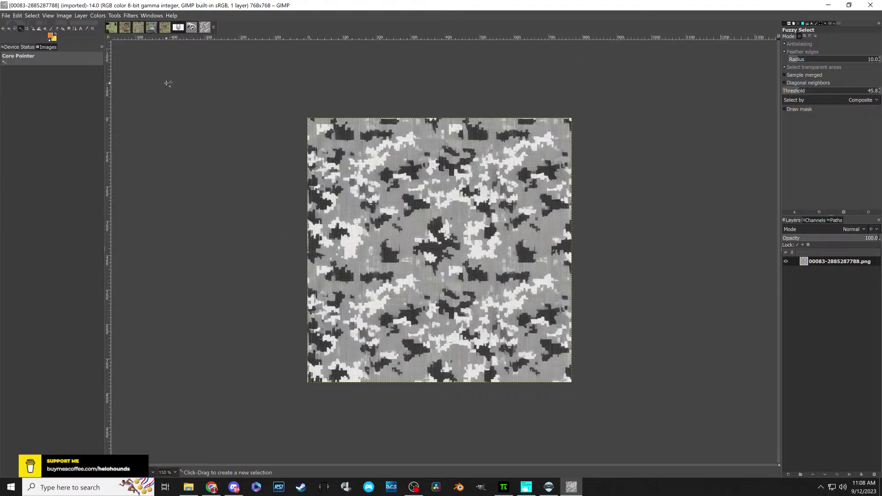
{"action": "left_click", "coordinate": [191, 27]}
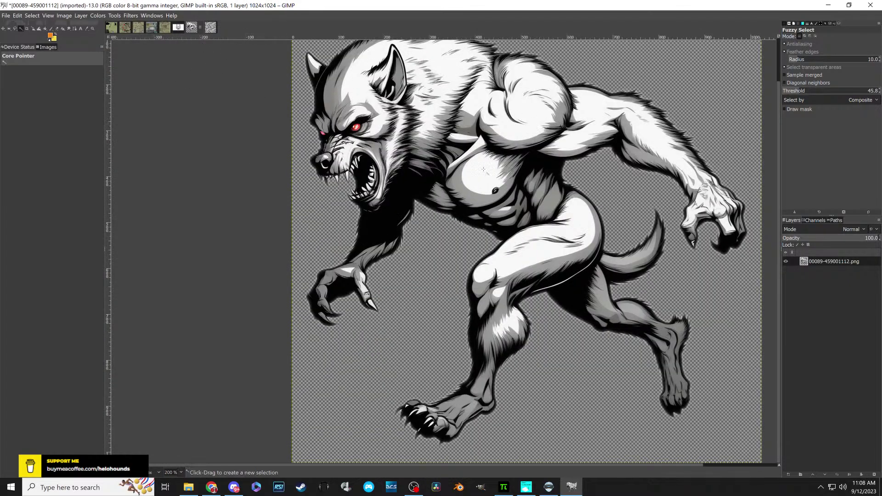
{"action": "scroll", "coordinate": [471, 158], "scroll_direction": "down", "scroll_amount": 2}
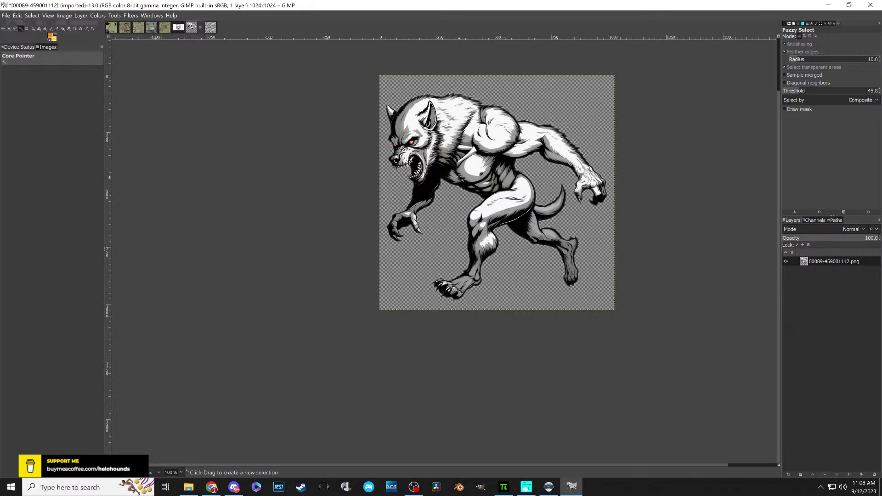
{"action": "scroll", "coordinate": [464, 180], "scroll_direction": "up", "scroll_amount": 1}
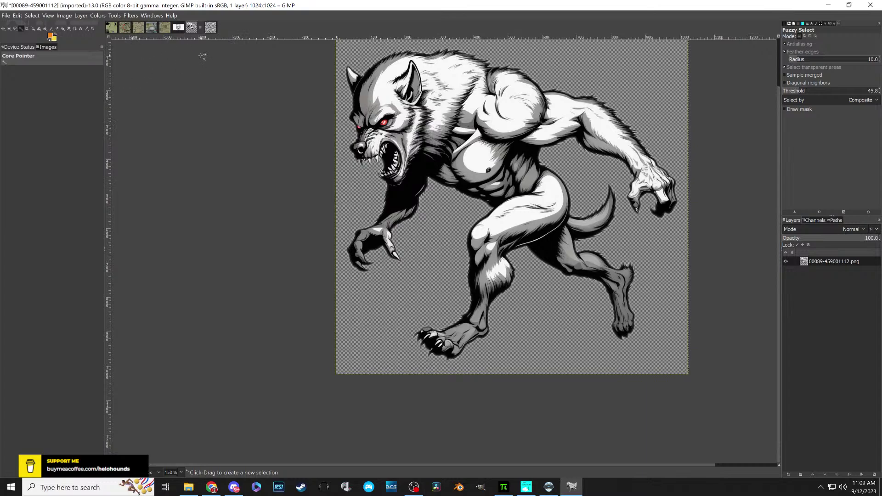
{"action": "scroll", "coordinate": [305, 131], "scroll_direction": "up", "scroll_amount": 3}
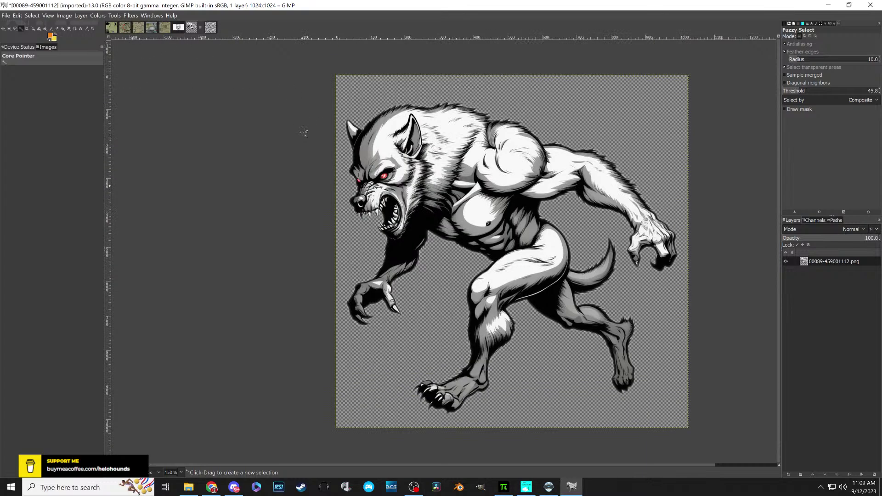
- In the mi_8_tex_1_CAN texture, hide the green camouflage layer and show the ware wireframe layer
{"action": "left_click", "coordinate": [123, 29]}
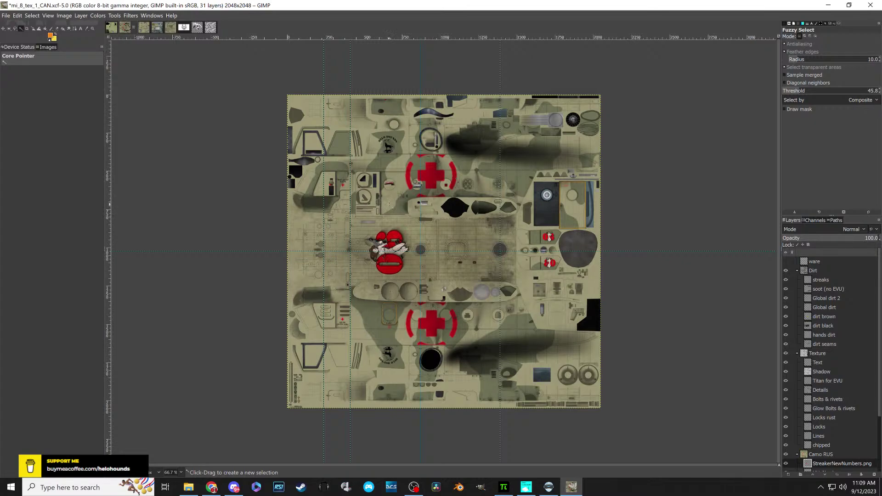
{"action": "scroll", "coordinate": [388, 204], "scroll_direction": "up", "scroll_amount": 1}
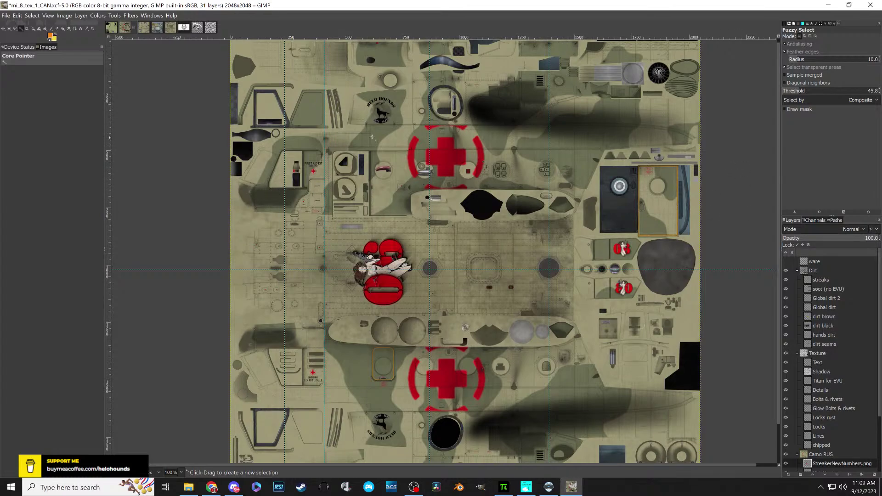
{"action": "scroll", "coordinate": [811, 382], "scroll_direction": "down", "scroll_amount": 3}
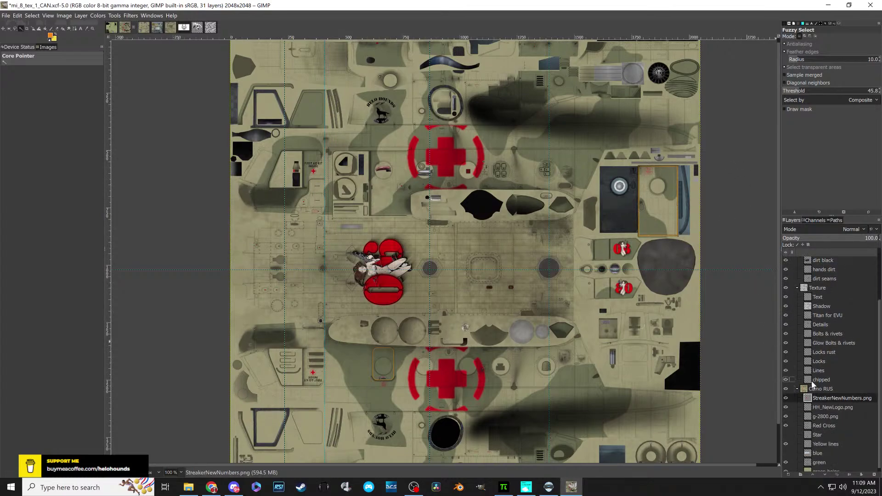
{"action": "scroll", "coordinate": [811, 379], "scroll_direction": "down", "scroll_amount": 1}
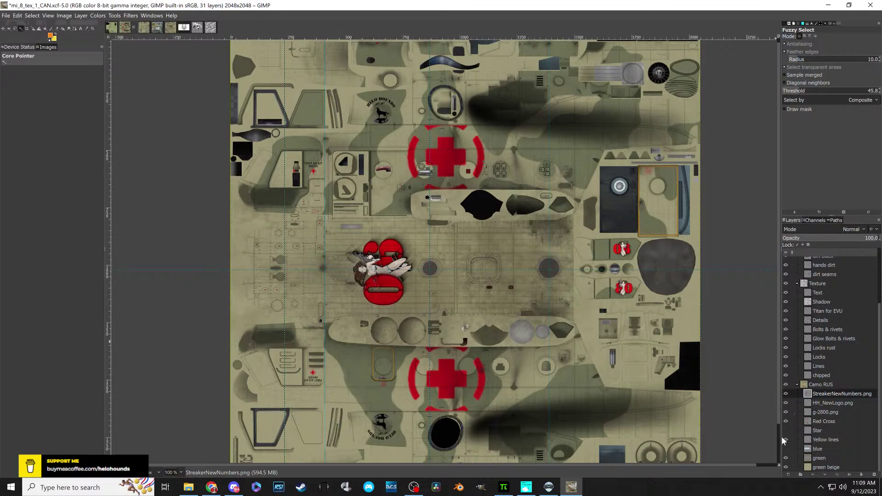
{"action": "left_click", "coordinate": [785, 458]}
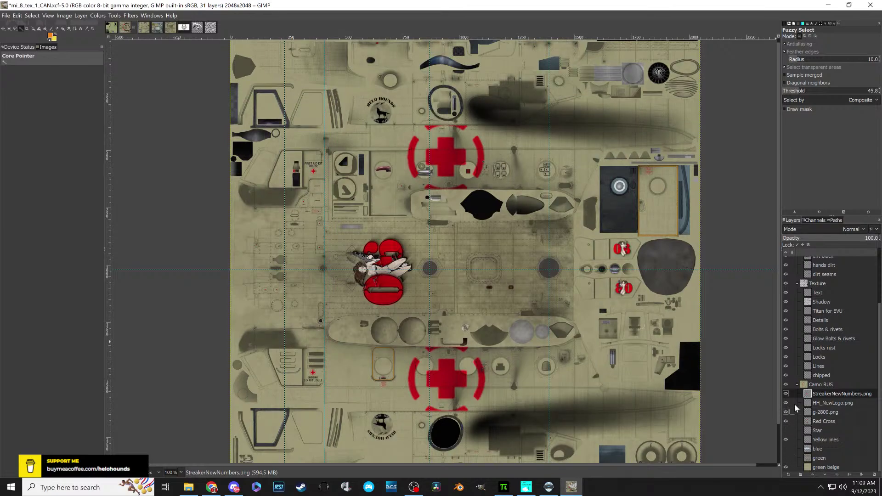
{"action": "scroll", "coordinate": [796, 336], "scroll_direction": "up", "scroll_amount": 3}
{"action": "left_click", "coordinate": [786, 260]}
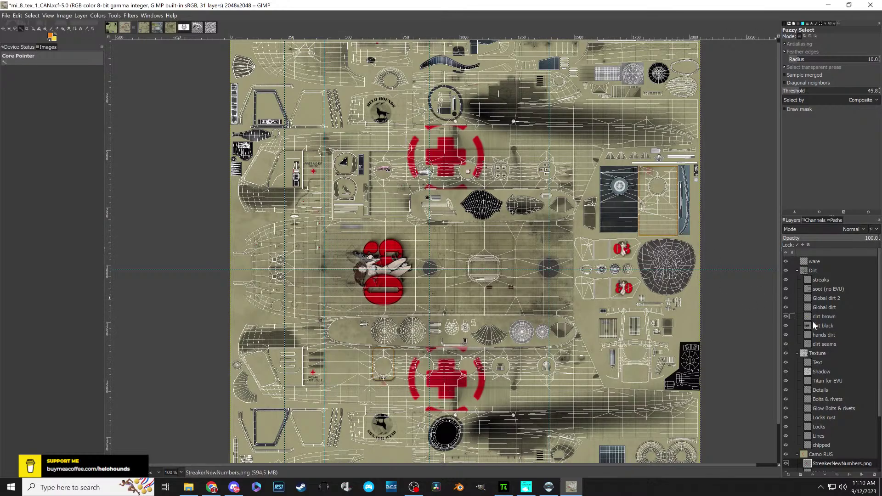
- Duplicate the Camo RUS layer group and hide the original group
{"action": "scroll", "coordinate": [798, 362], "scroll_direction": "down", "scroll_amount": 3}
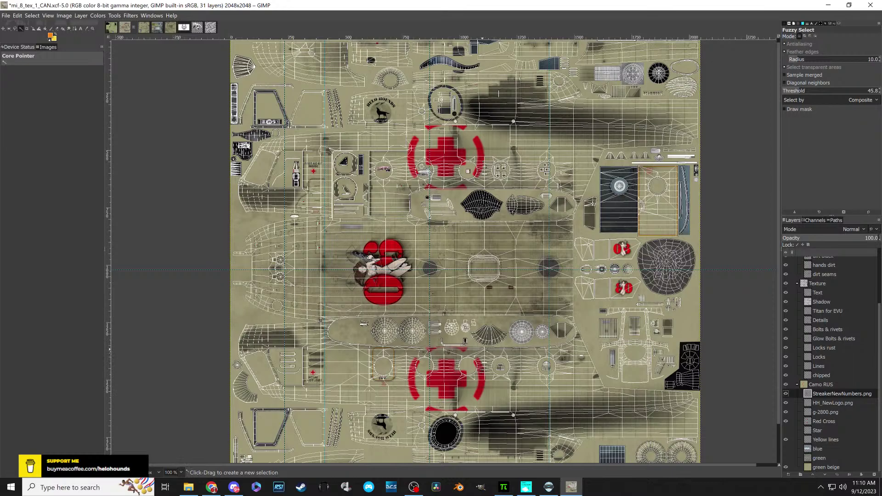
{"action": "right_click", "coordinate": [803, 384]}
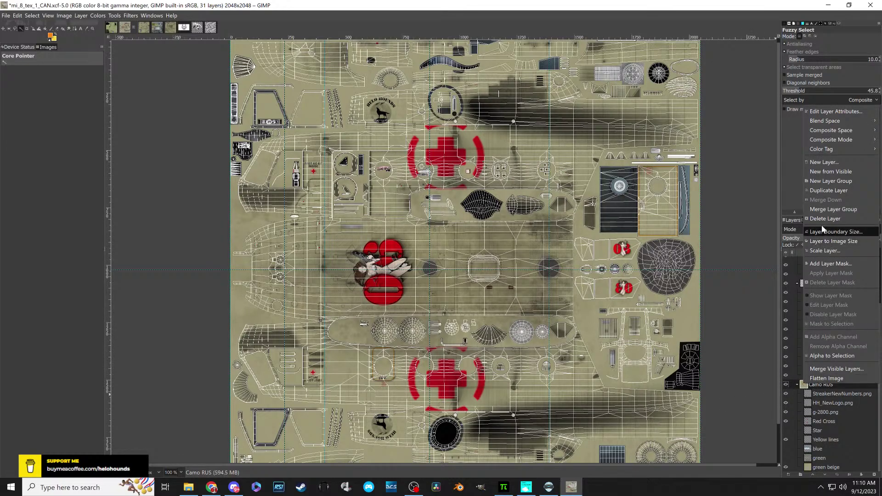
{"action": "left_click", "coordinate": [825, 189]}
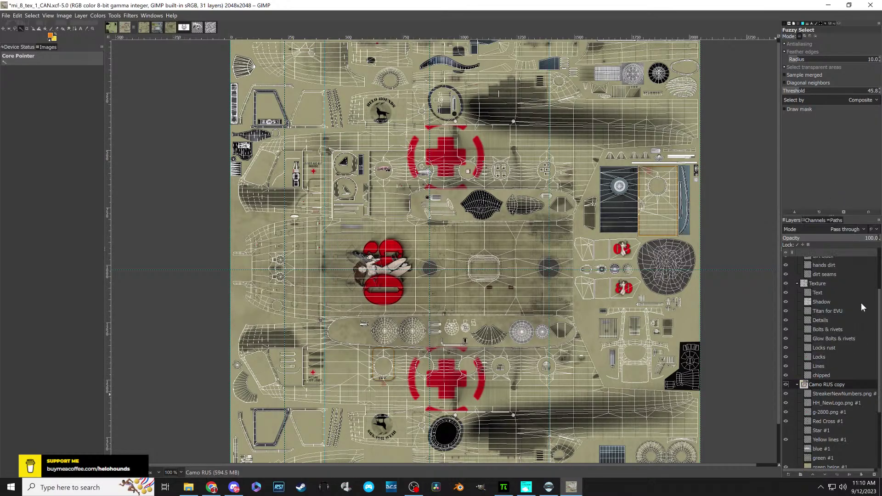
{"action": "scroll", "coordinate": [822, 390], "scroll_direction": "down", "scroll_amount": 2}
{"action": "scroll", "coordinate": [816, 386], "scroll_direction": "down", "scroll_amount": 2}
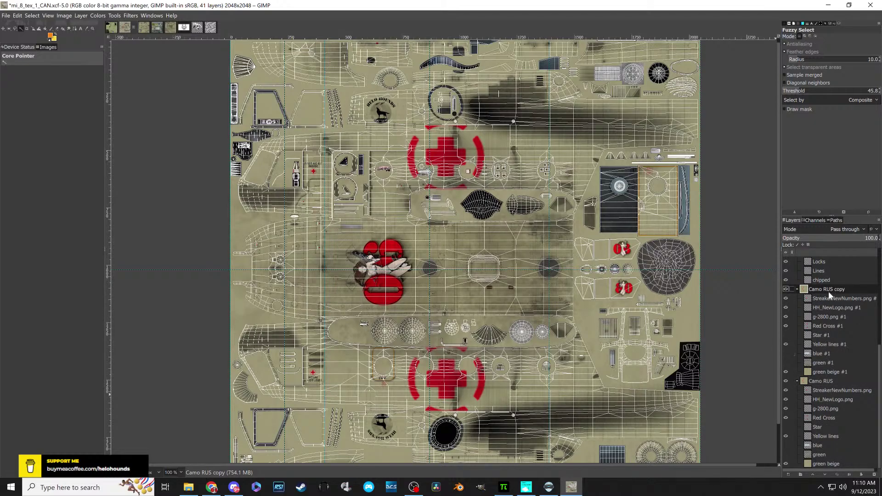
{"action": "left_click", "coordinate": [785, 381]}
{"action": "scroll", "coordinate": [820, 391], "scroll_direction": "up", "scroll_amount": 2}
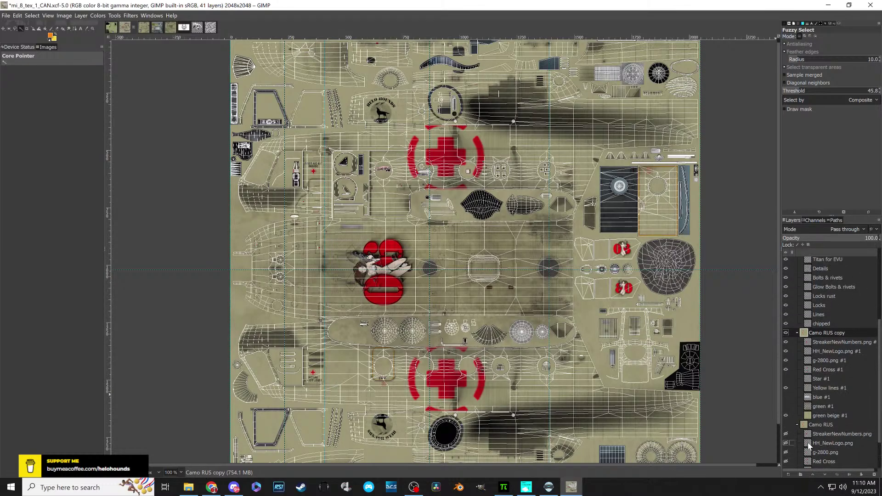
- Rename the duplicated Camo RUS copy layer group as Helo Hounds Camo
{"action": "right_click", "coordinate": [823, 324]}
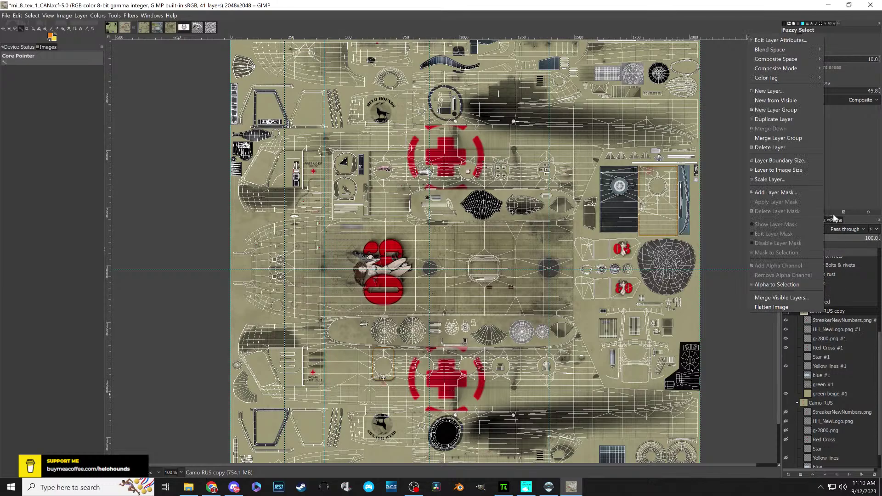
{"action": "left_click", "coordinate": [766, 41]}
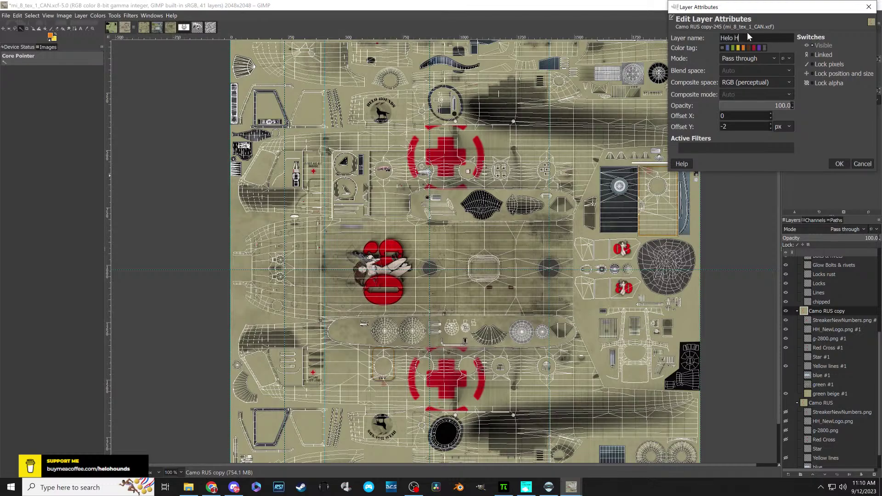
{"action": "type", "text": "Helo Hounds"}
{"action": "type", "text": "Camo"}
{"action": "left_click", "coordinate": [839, 164]}
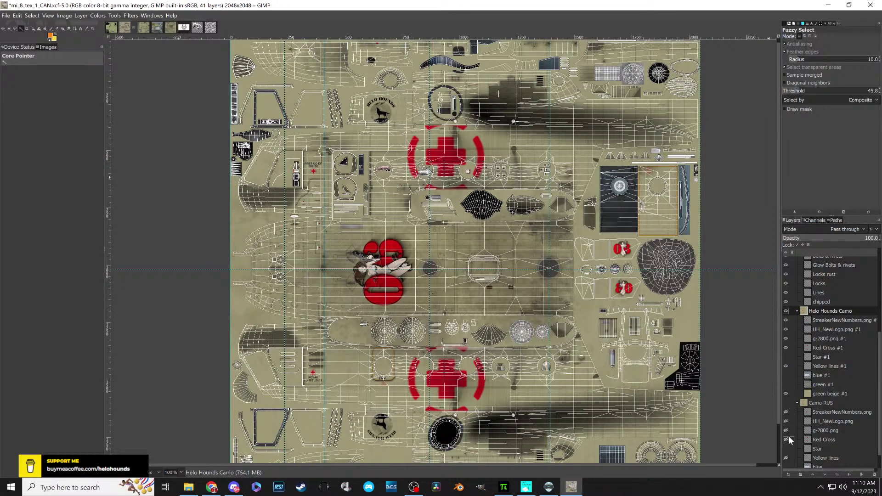
- In the Helo Hounds Camo group, hide the green beige, StreakerNewNumbers, HH_NewLogo, g-2800 and Red Cross layers, and select green beige #1
{"action": "scroll", "coordinate": [788, 441], "scroll_direction": "down", "scroll_amount": 1}
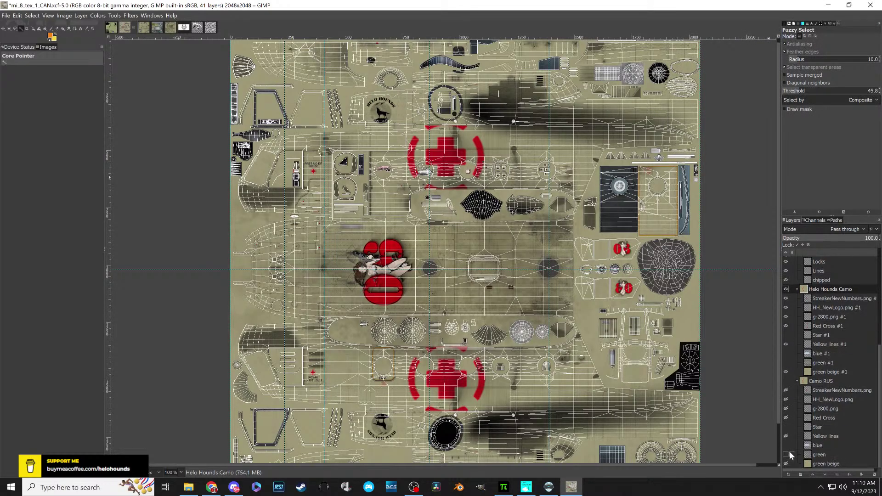
{"action": "left_click", "coordinate": [786, 289]}
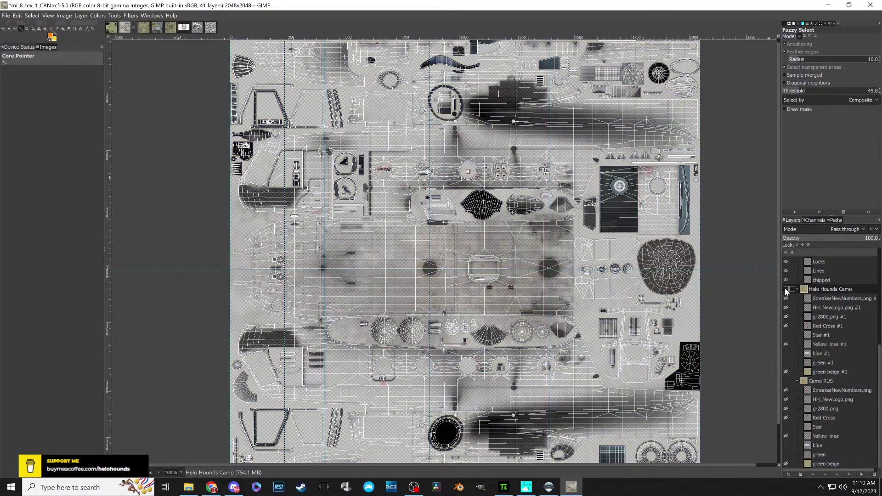
{"action": "left_click", "coordinate": [785, 289]}
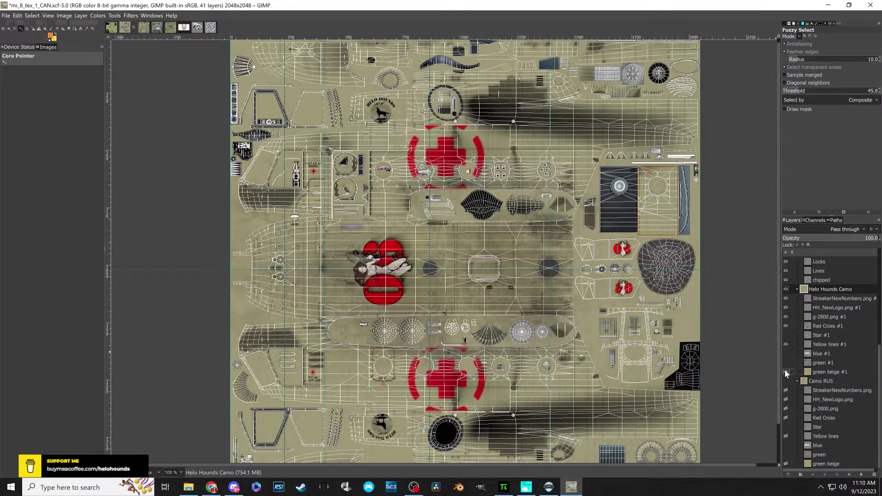
{"action": "left_click", "coordinate": [785, 372]}
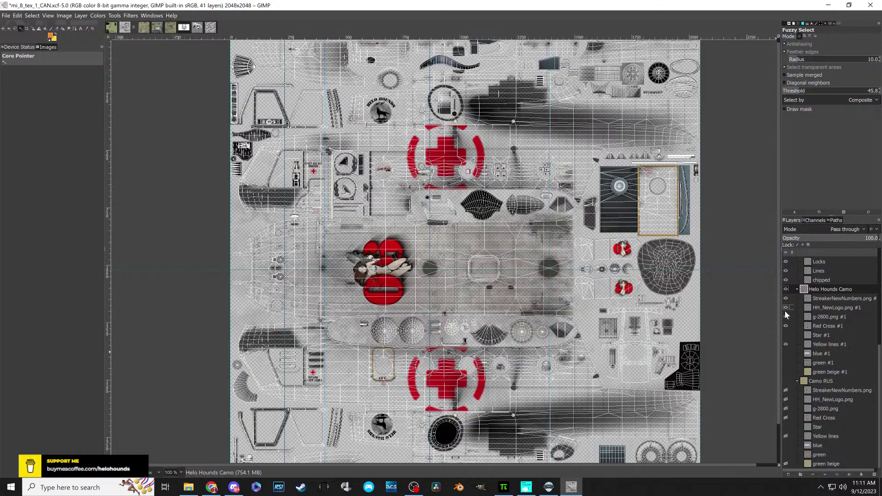
{"action": "left_click", "coordinate": [785, 299]}
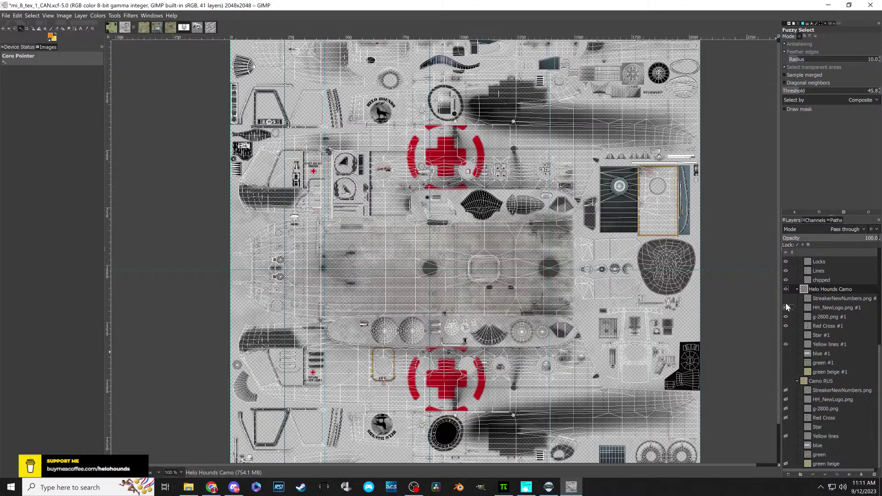
{"action": "left_click", "coordinate": [785, 307]}
{"action": "left_click", "coordinate": [785, 316]}
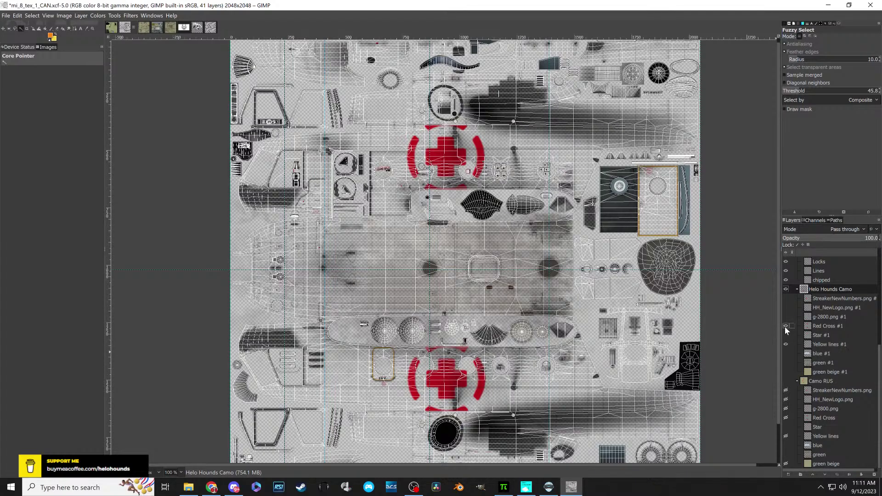
{"action": "left_click", "coordinate": [785, 326]}
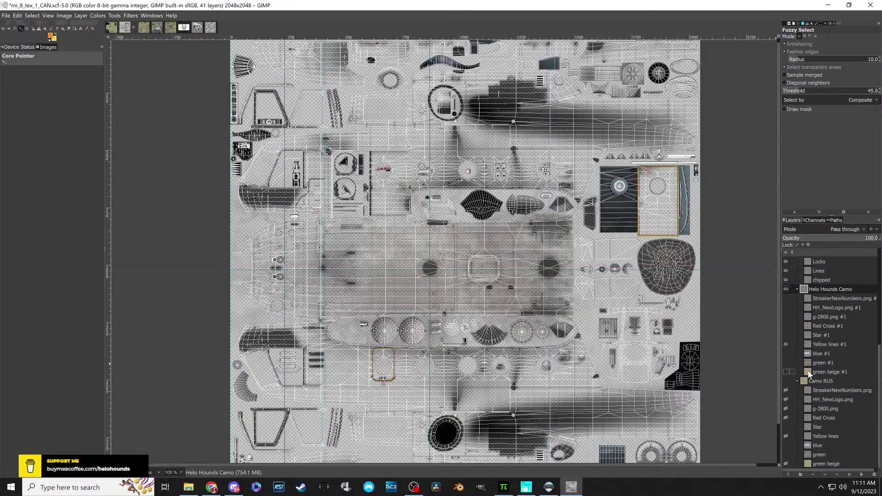
{"action": "right_click", "coordinate": [809, 374]}
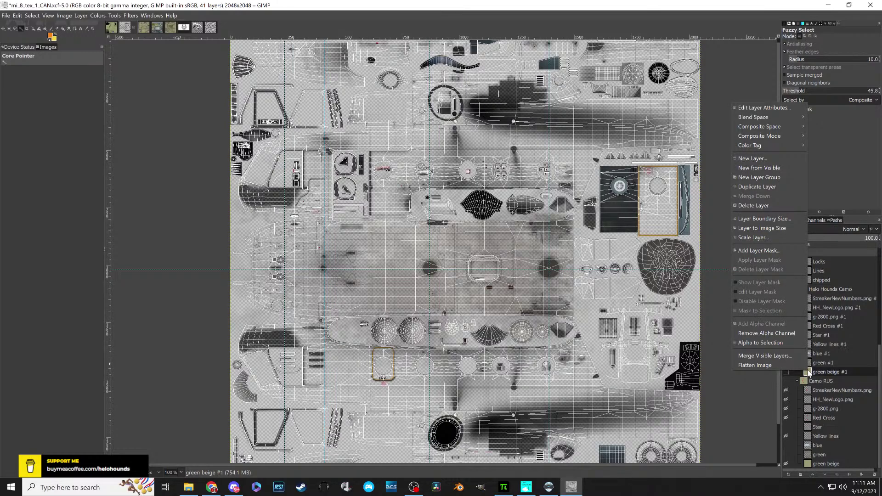
{"action": "left_click", "coordinate": [745, 380]}
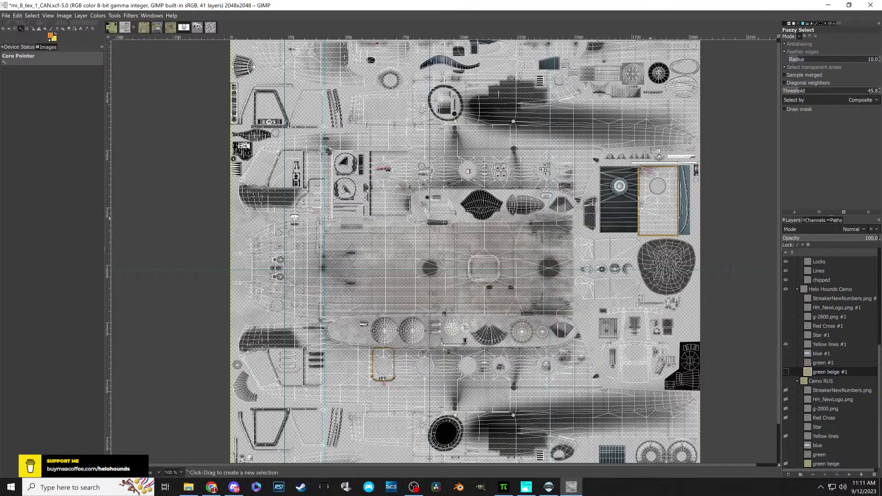
{"action": "left_click", "coordinate": [210, 27]}
{"action": "left_click_drag", "start_coordinate": [803, 263], "coordinate": [387, 325]}
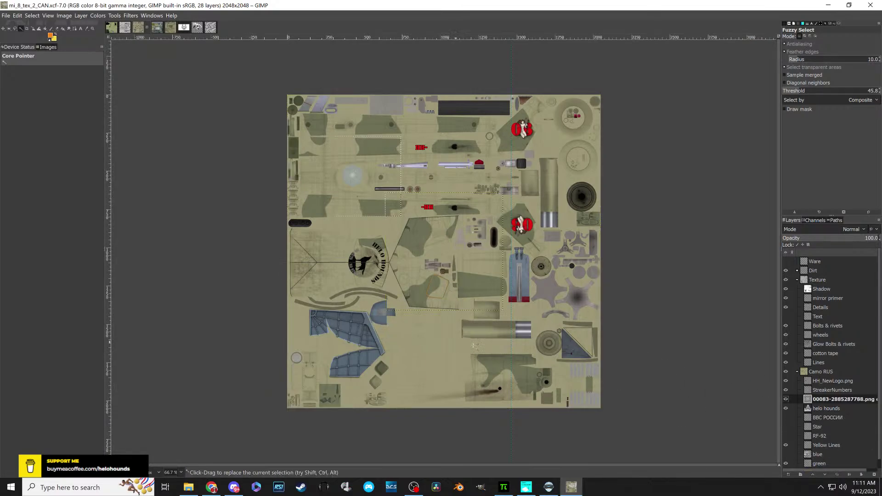
{"action": "scroll", "coordinate": [794, 342], "scroll_direction": "down", "scroll_amount": 1}
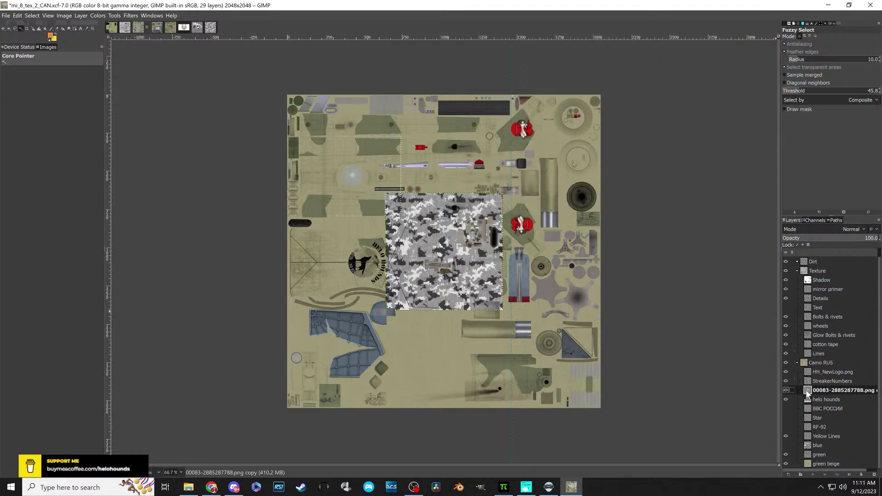
{"action": "left_click_drag", "start_coordinate": [807, 391], "coordinate": [806, 459]}
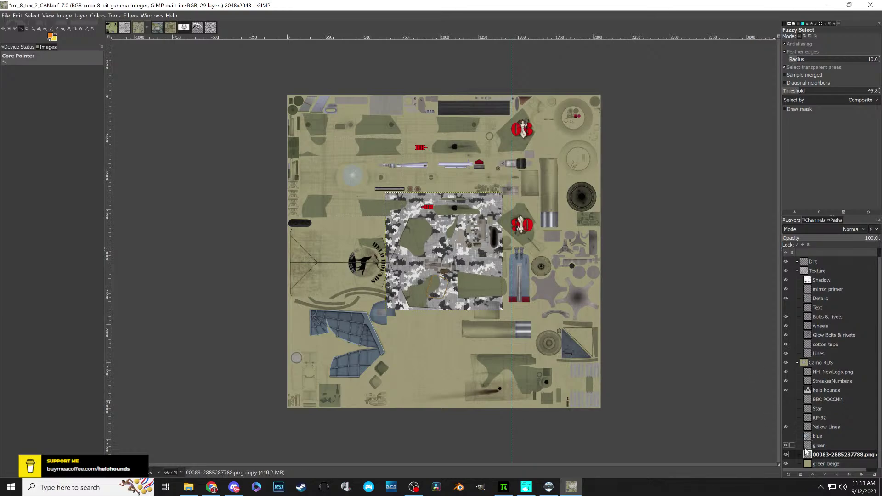
{"action": "left_click", "coordinate": [785, 462]}
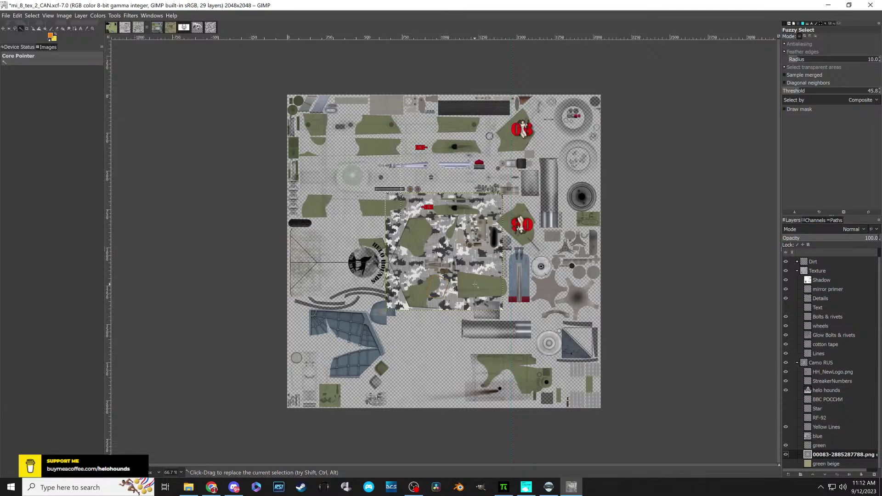
{"action": "key", "text": "shift+s"}
{"action": "left_click", "coordinate": [331, 225]}
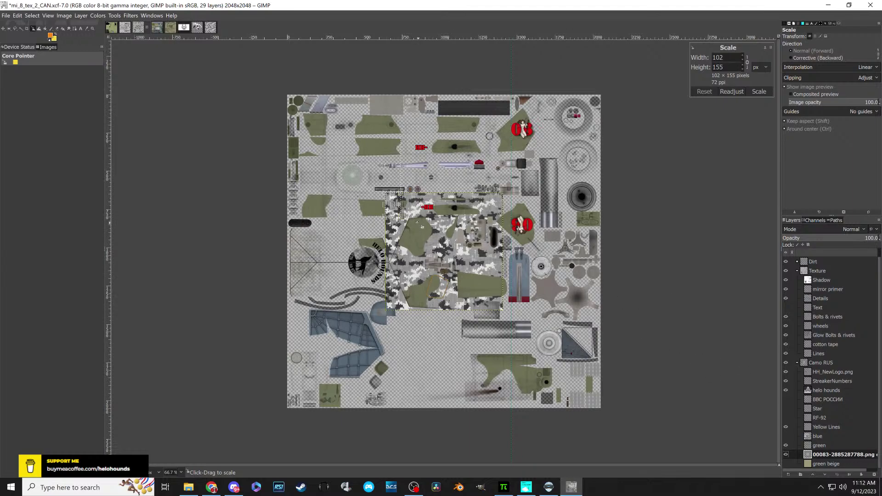
{"action": "key", "text": "m"}
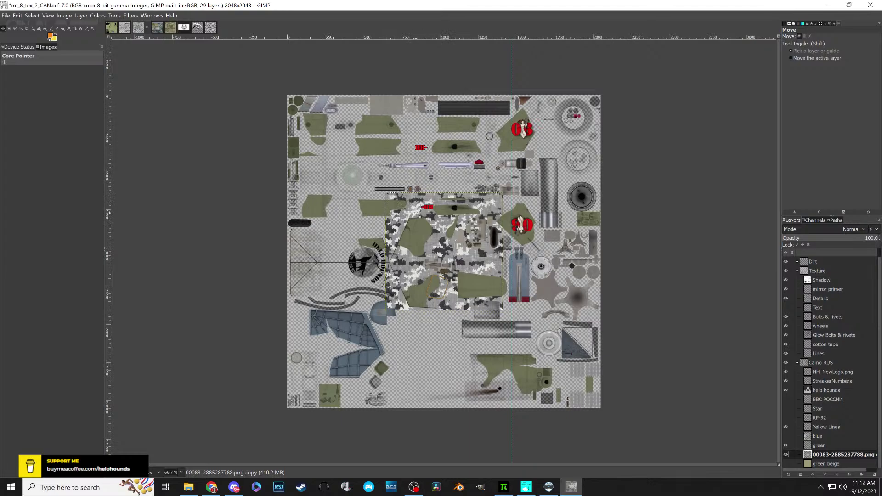
- Delete the digital camouflage layer from mi_8_tex_2_CAN and show the green beige layer again
{"action": "right_click", "coordinate": [810, 456]}
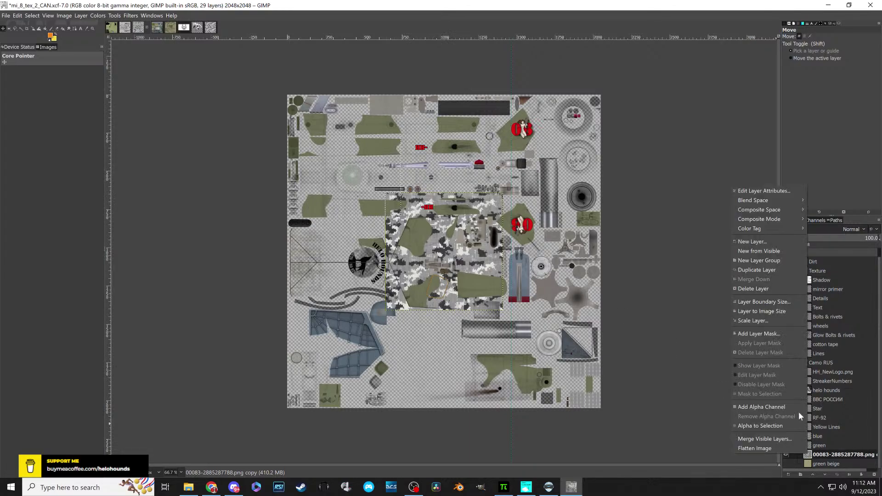
{"action": "left_click", "coordinate": [758, 288]}
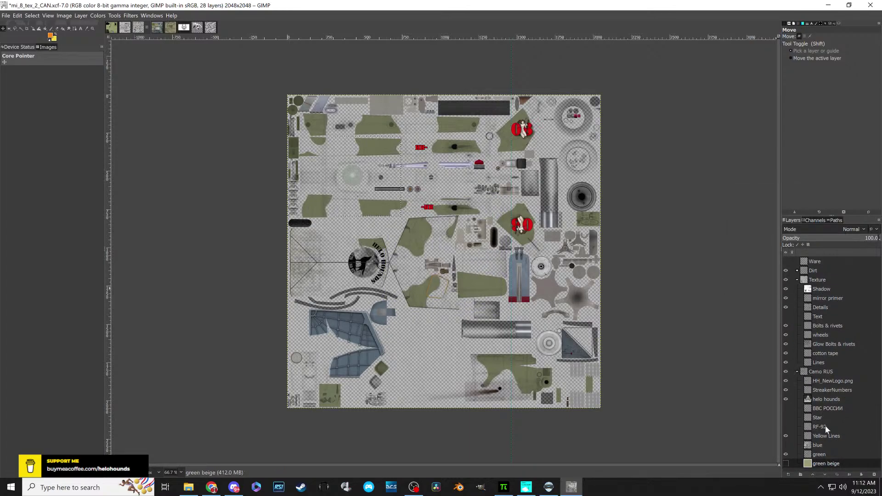
{"action": "left_click", "coordinate": [785, 463]}
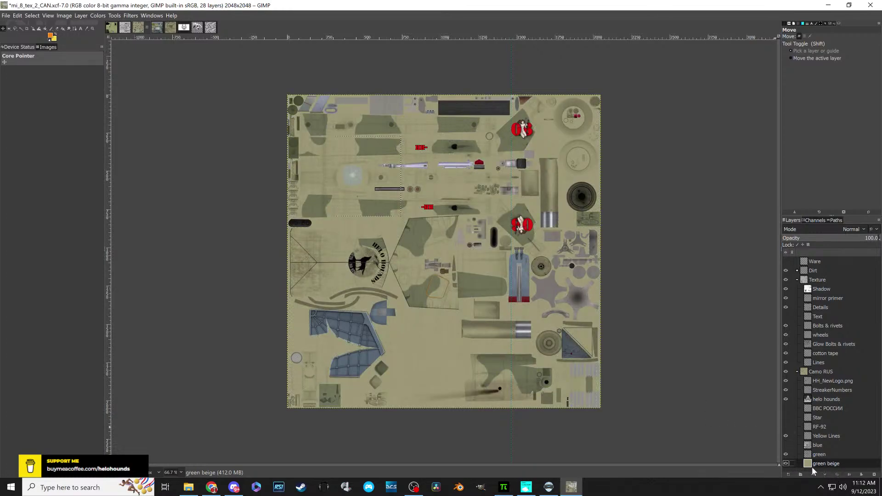
- Duplicate the green beige layer in mi_8_tex_2_CAN and hide the green layer, leaving the duplicate shown
{"action": "right_click", "coordinate": [808, 466]}
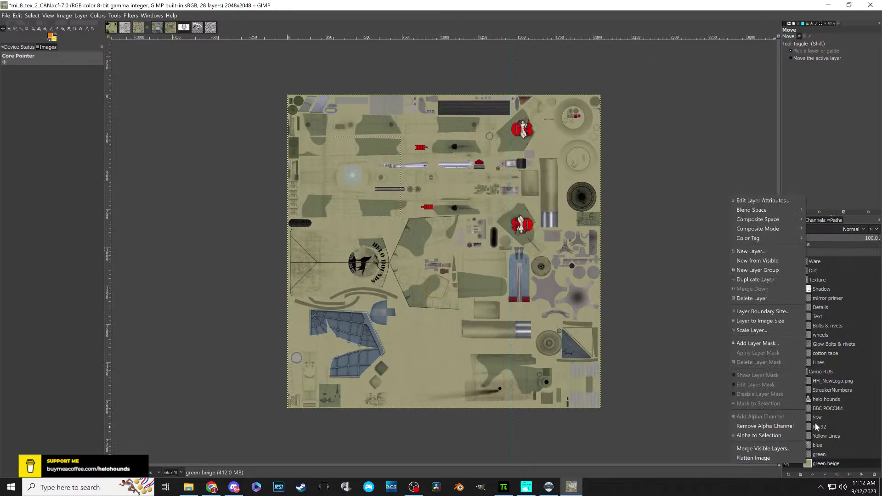
{"action": "left_click", "coordinate": [757, 277]}
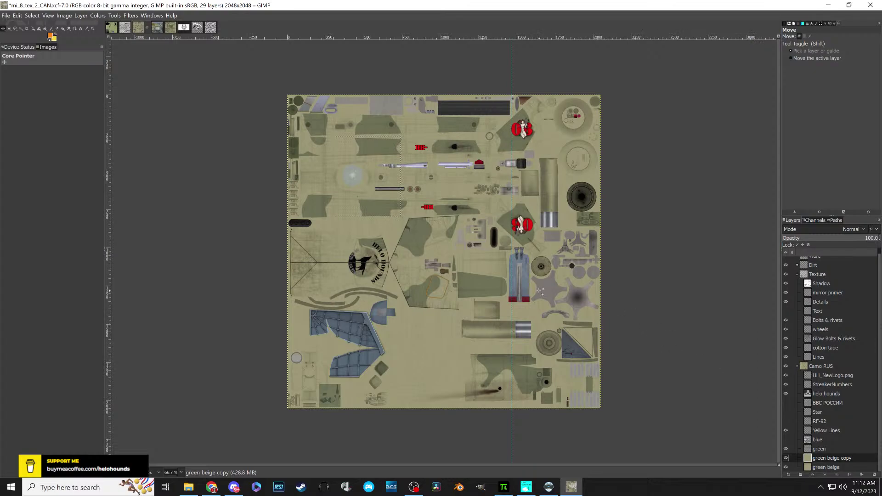
{"action": "left_click", "coordinate": [785, 458]}
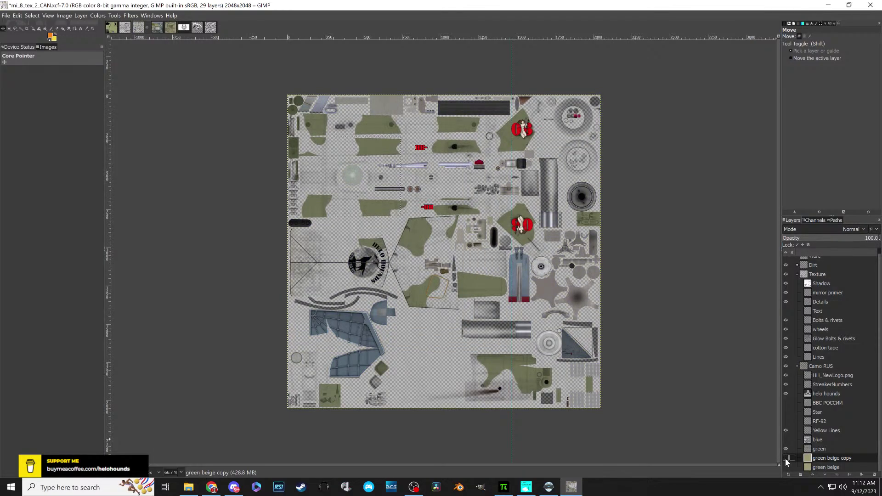
{"action": "left_click", "coordinate": [786, 458]}
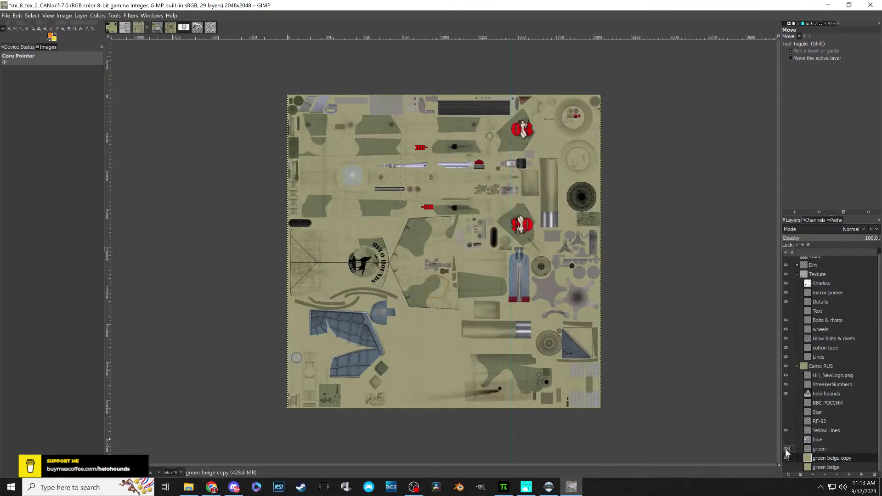
{"action": "left_click", "coordinate": [785, 449]}
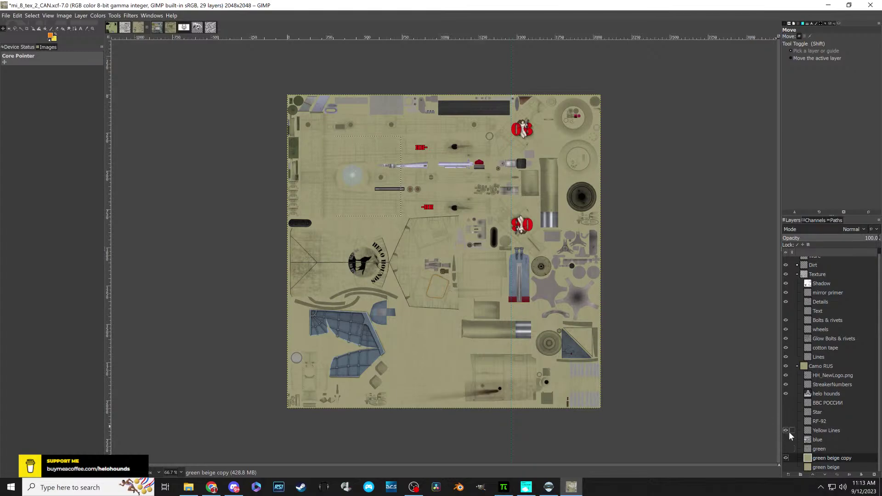
{"action": "left_click", "coordinate": [786, 458]}
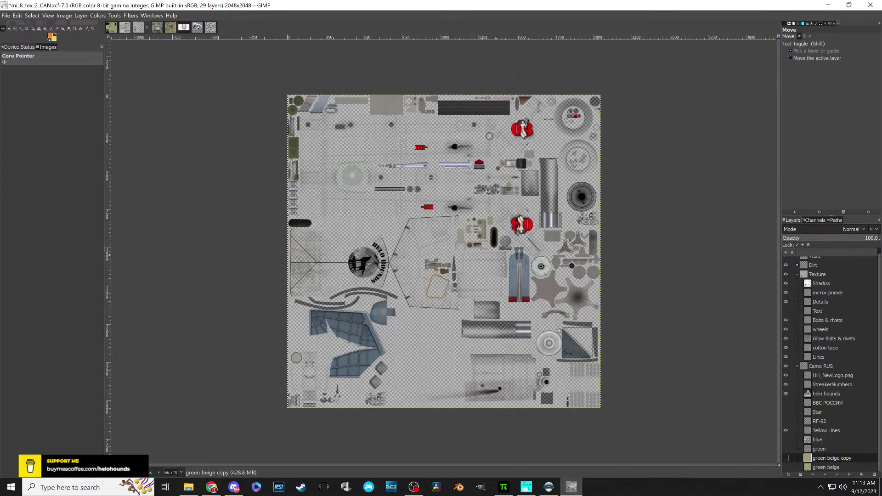
{"action": "left_click", "coordinate": [785, 458]}
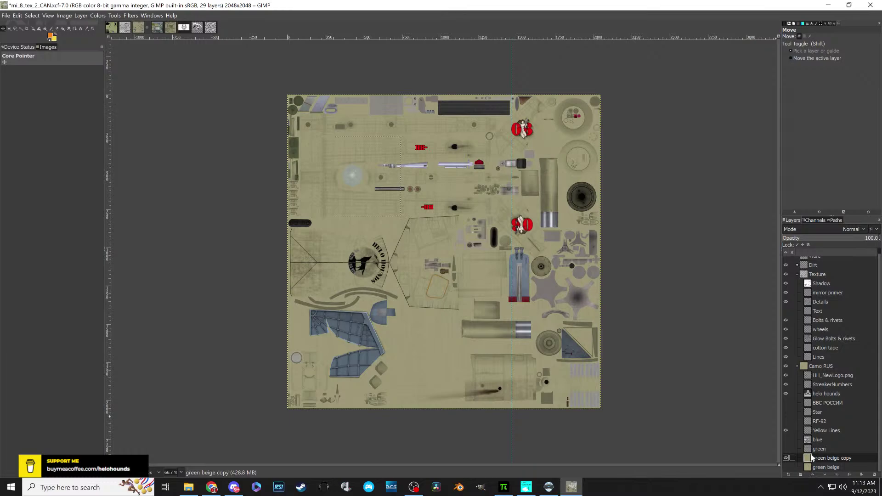
{"action": "left_click", "coordinate": [210, 27]}
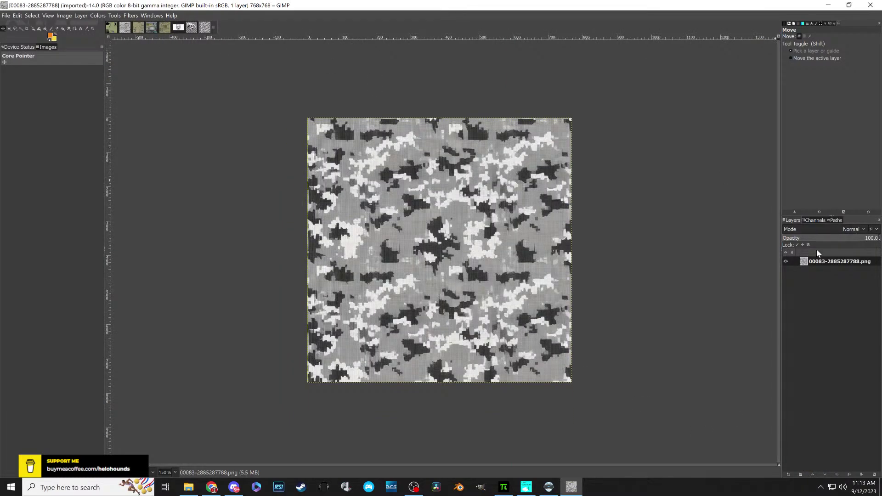
{"action": "left_click_drag", "start_coordinate": [806, 262], "coordinate": [430, 232]}
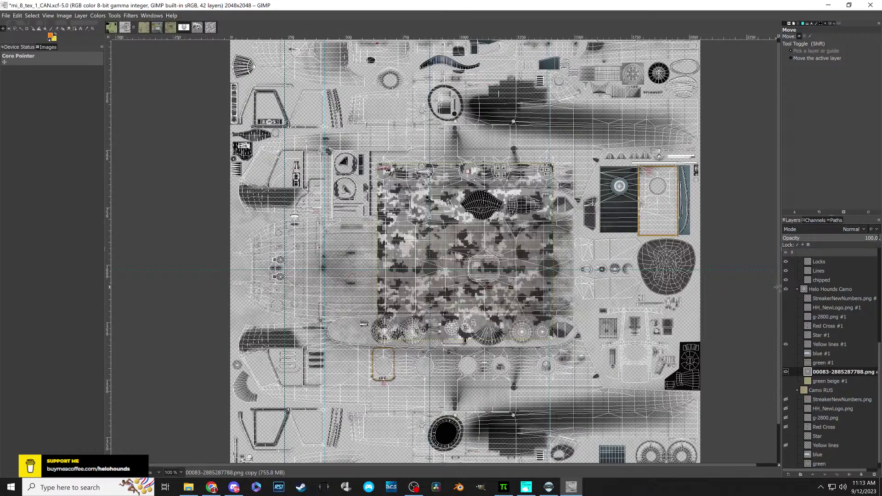
{"action": "scroll", "coordinate": [814, 302], "scroll_direction": "down", "scroll_amount": 1}
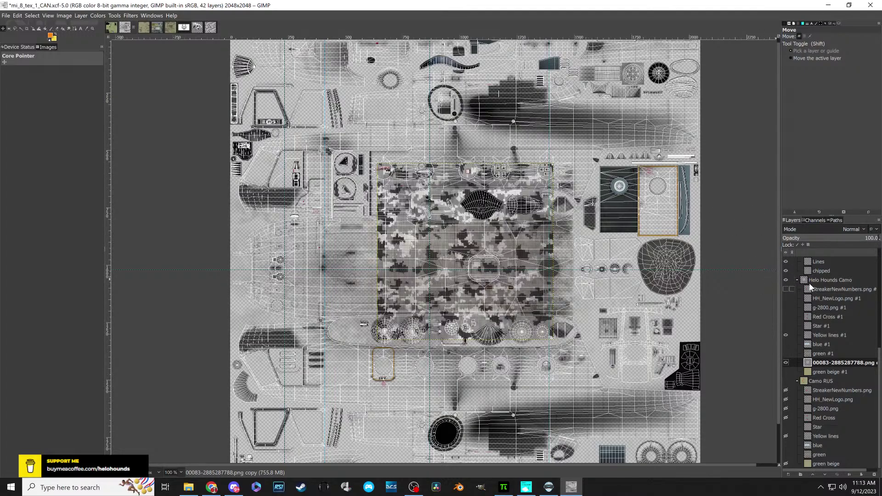
{"action": "left_click_drag", "start_coordinate": [807, 368], "coordinate": [814, 258]}
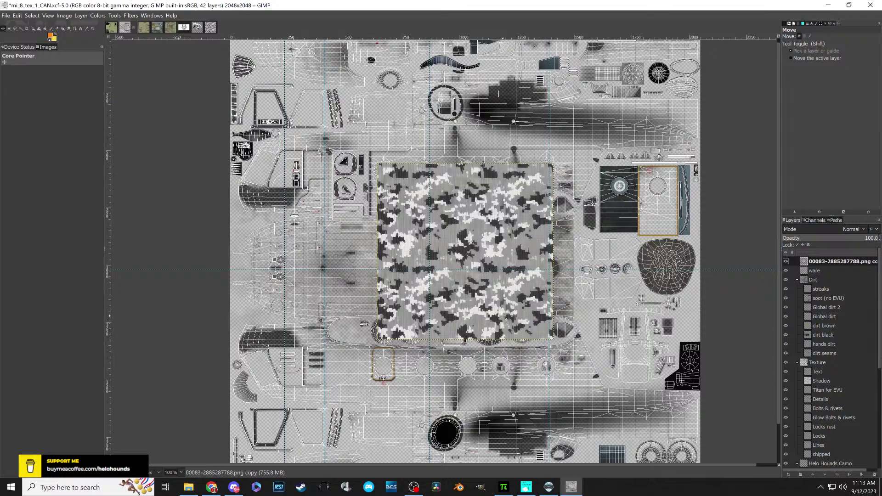
- Scale the digital camouflage layer to about 2259 × 2259 px so it covers the whole mi_8_tex_1_CAN canvas
{"action": "key", "text": "shift+s"}
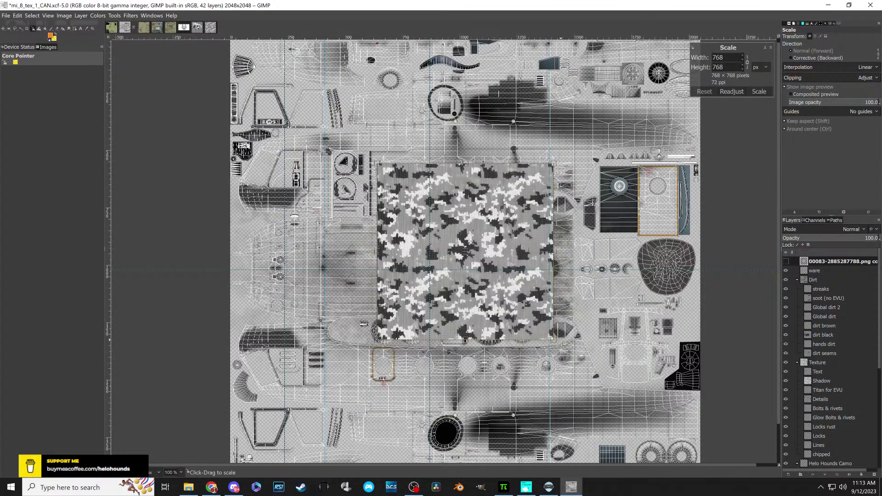
{"action": "left_click_drag", "start_coordinate": [457, 255], "coordinate": [609, 219]}
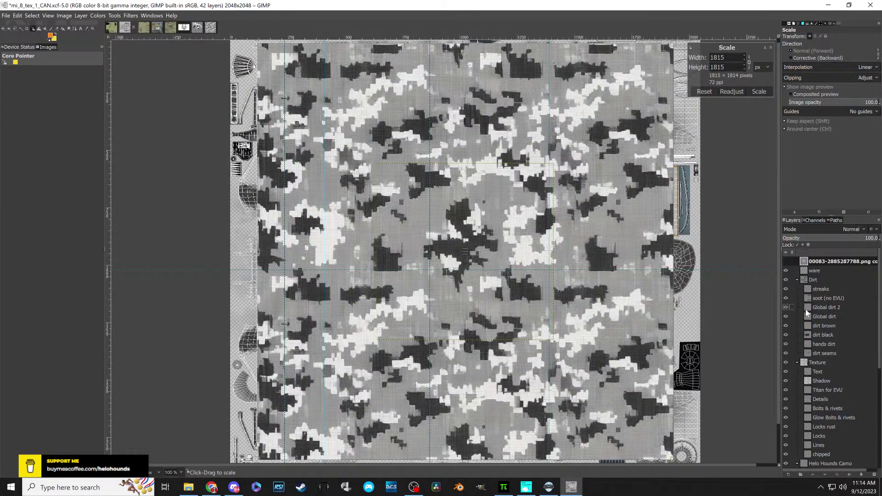
{"action": "scroll", "coordinate": [710, 330], "scroll_direction": "down", "scroll_amount": 1}
{"action": "key", "text": "ctrl"}
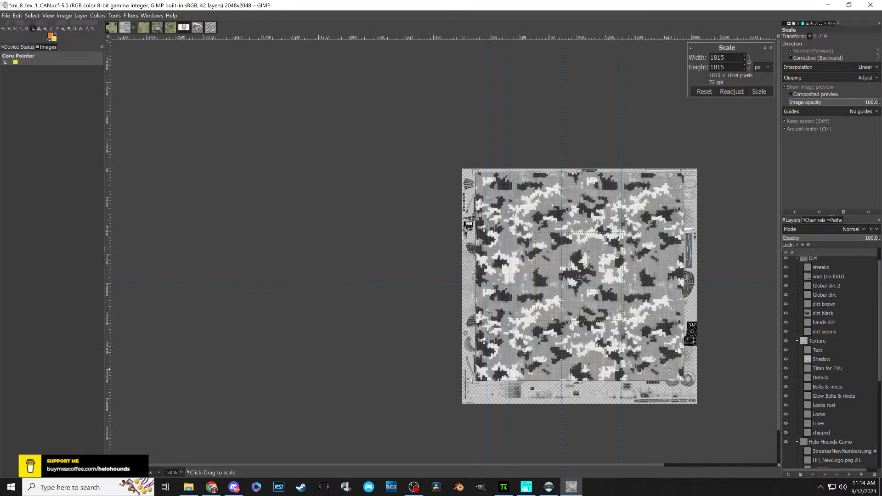
{"action": "left_click_drag", "start_coordinate": [687, 386], "coordinate": [731, 443]}
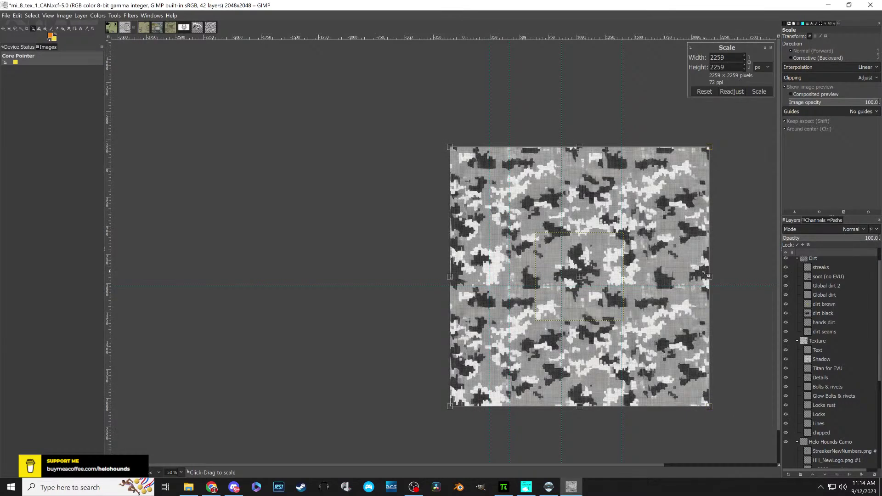
{"action": "key", "text": "m"}
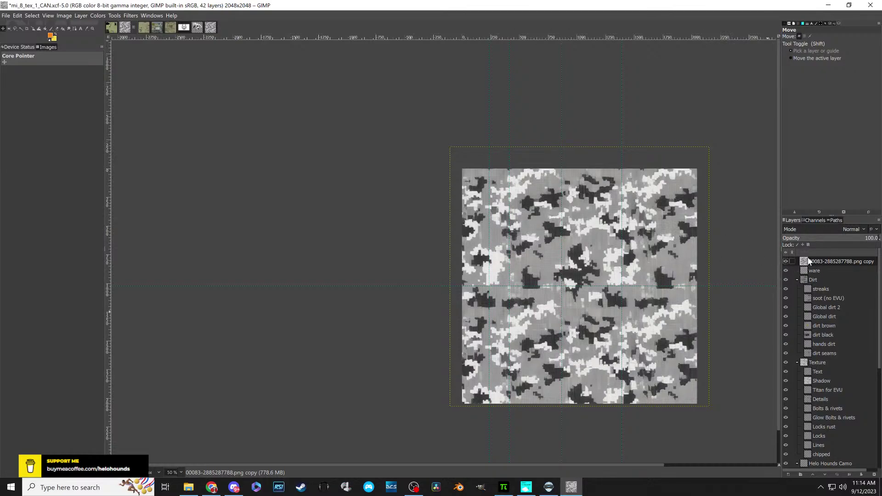
- Move the digital camouflage layer into the Helo Hounds Camo group, directly above green beige #1
{"action": "left_click", "coordinate": [810, 36]}
{"action": "scroll", "coordinate": [624, 302], "scroll_direction": "up", "scroll_amount": 1}
{"action": "left_click", "coordinate": [799, 36]}
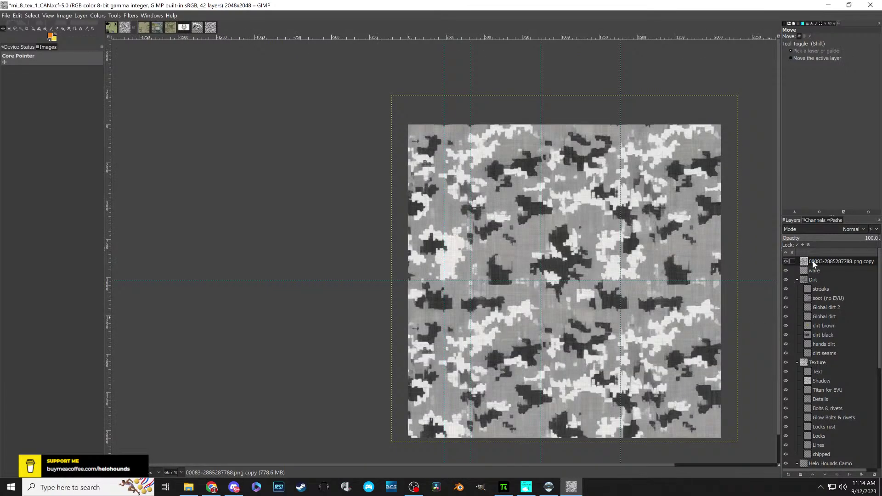
{"action": "left_click_drag", "start_coordinate": [806, 262], "coordinate": [791, 391]}
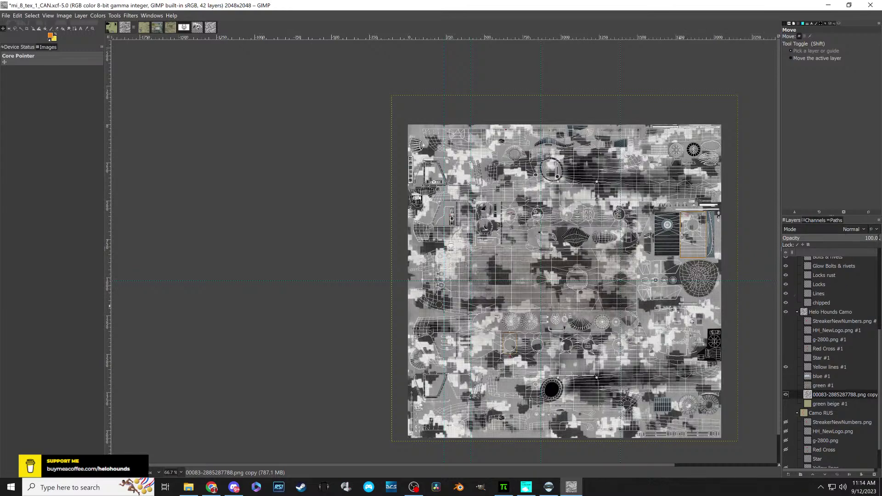
- Show the StreakerNewNumbers.png #1 and HH_NewLogo.png #1 layers in the Helo Hounds Camo group
{"action": "scroll", "coordinate": [593, 328], "scroll_direction": "up", "scroll_amount": 2}
{"action": "scroll", "coordinate": [593, 328], "scroll_direction": "down", "scroll_amount": 2}
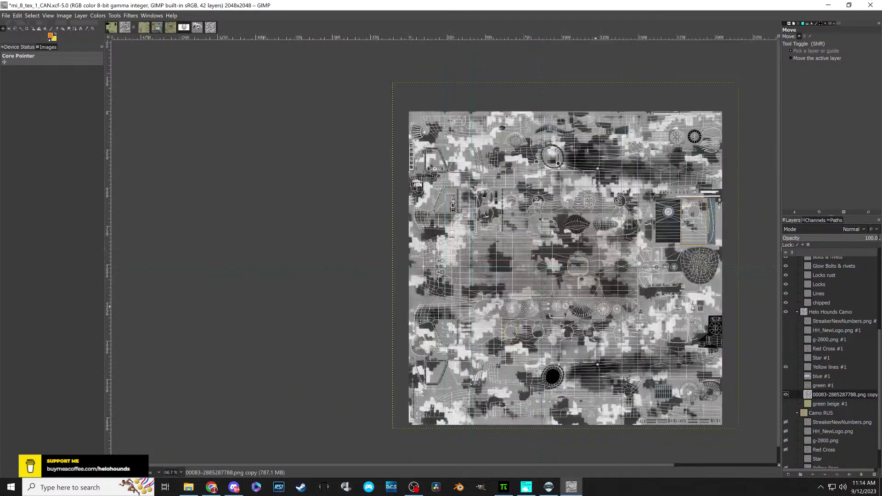
{"action": "scroll", "coordinate": [597, 307], "scroll_direction": "up", "scroll_amount": 1}
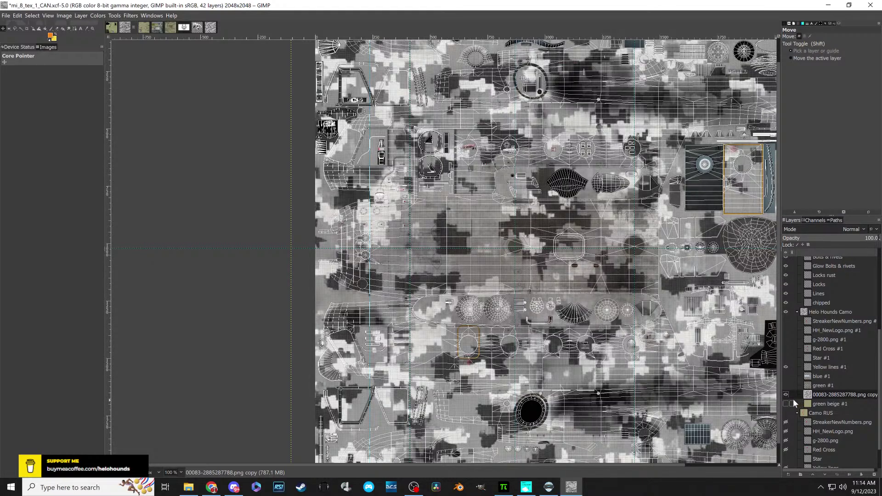
{"action": "left_click", "coordinate": [784, 321]}
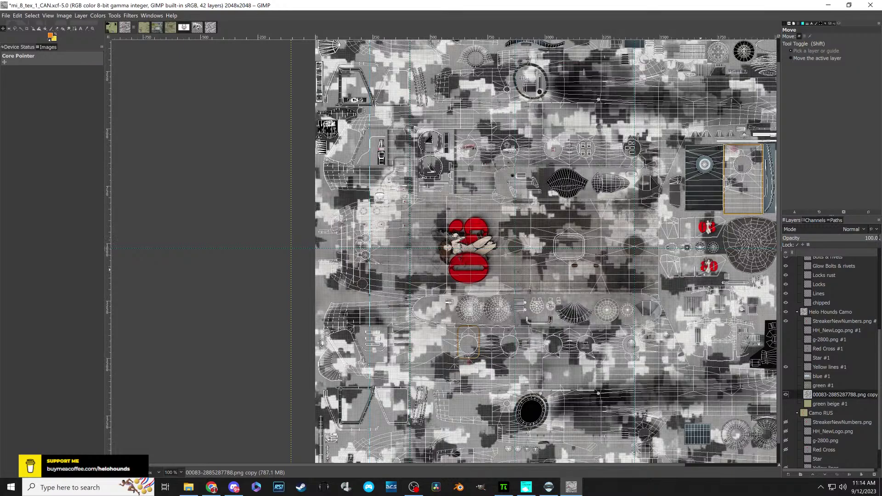
{"action": "left_click", "coordinate": [785, 330]}
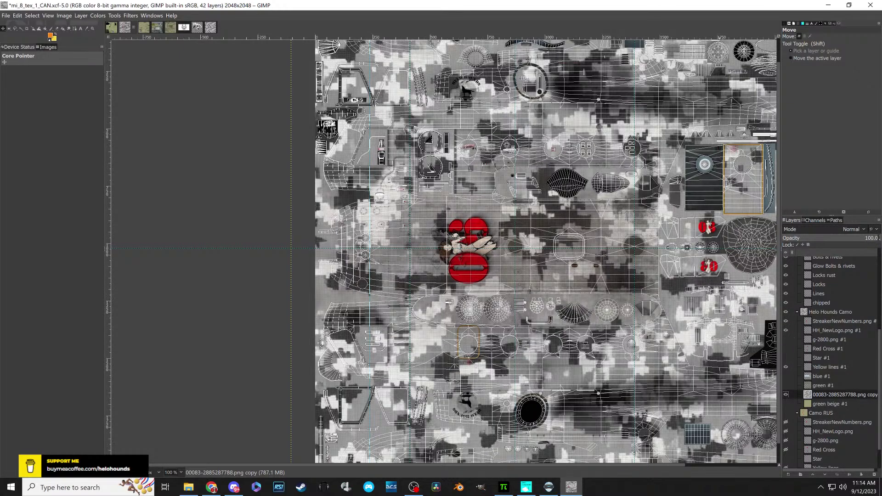
- Crop the digital camouflage layer to the image size
{"action": "scroll", "coordinate": [672, 326], "scroll_direction": "down", "scroll_amount": 1}
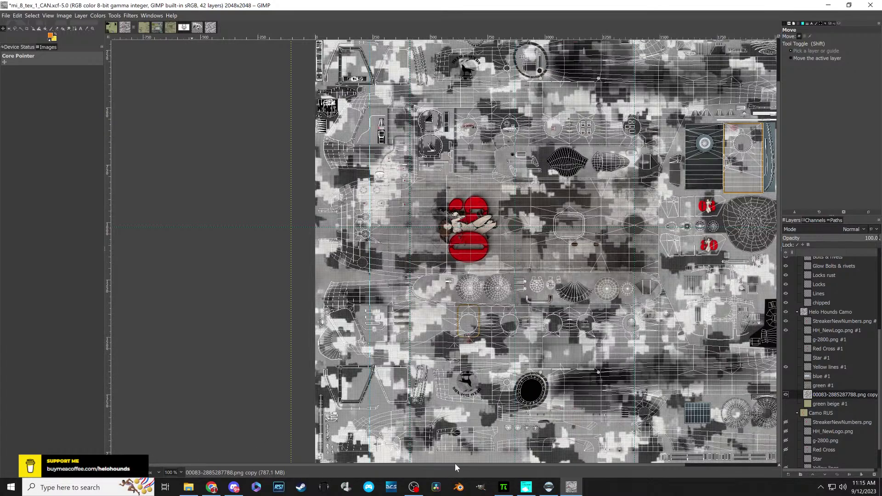
{"action": "left_click_drag", "start_coordinate": [475, 463], "coordinate": [504, 464]}
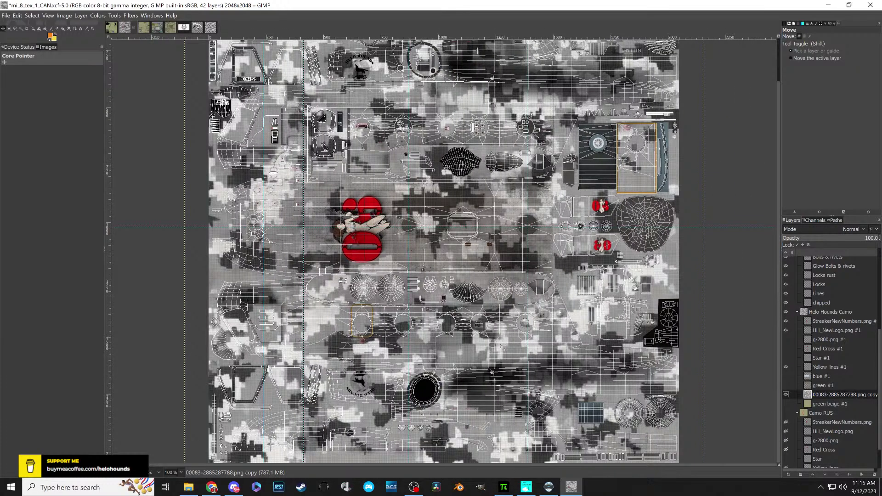
{"action": "key", "text": "minus"}
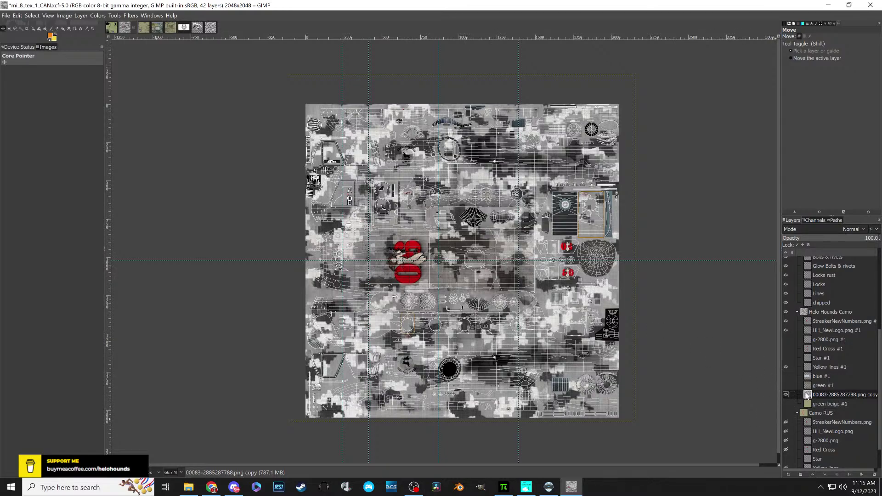
{"action": "right_click", "coordinate": [818, 395]}
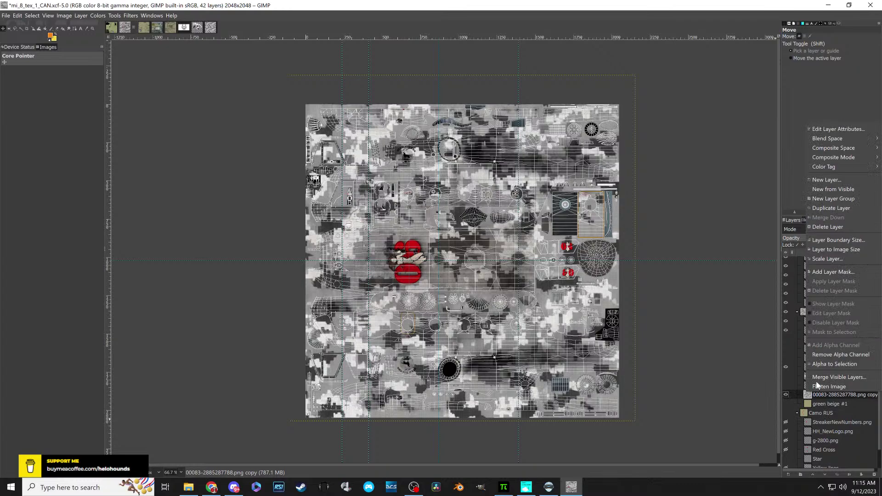
{"action": "left_click", "coordinate": [829, 249]}
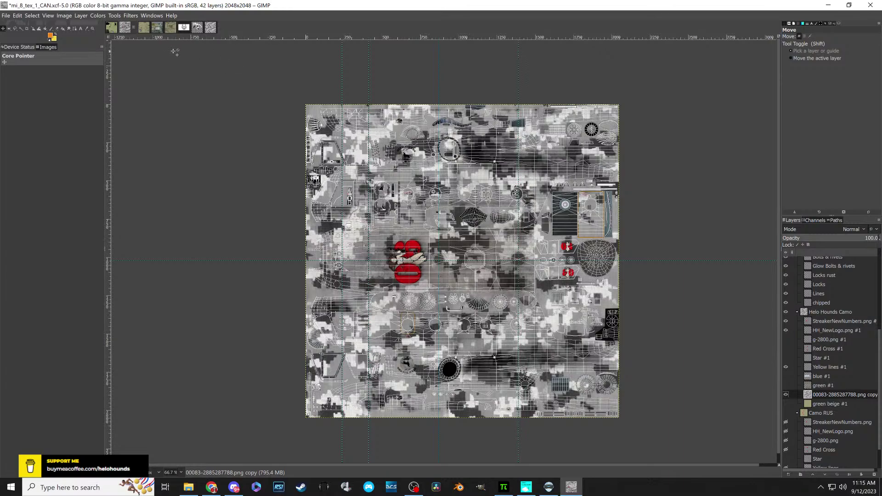
- Look through mi_8_tex_2_CAN, mi_8_tex_4_CAN and mi_8_tex_3_CAN, checking what the green beige layer covers in mi_8_tex_3_CAN
{"action": "left_click", "coordinate": [145, 29]}
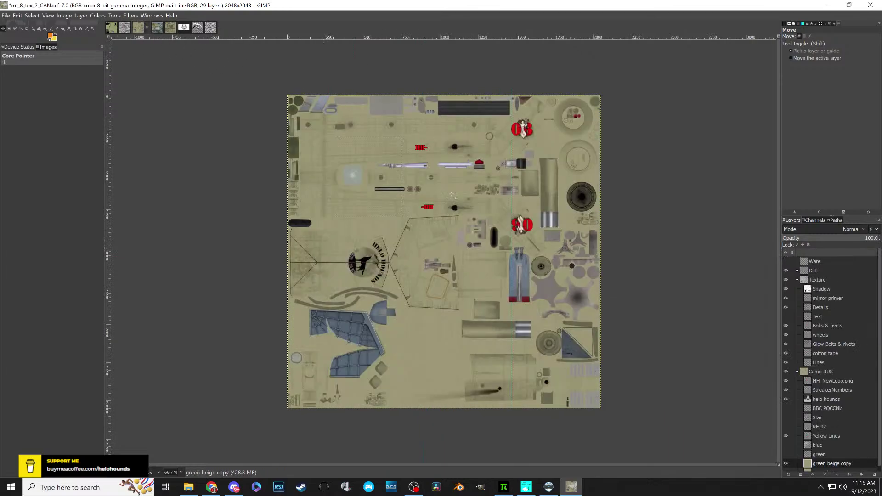
{"action": "scroll", "coordinate": [791, 288], "scroll_direction": "down", "scroll_amount": 1}
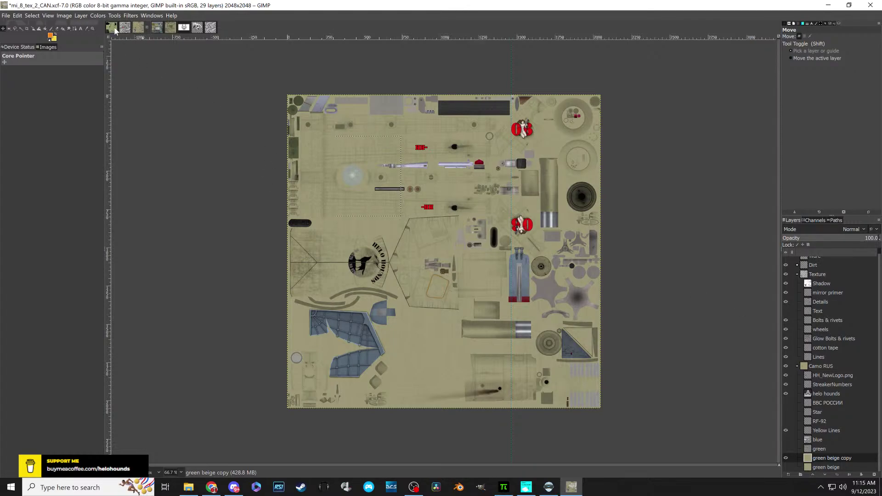
{"action": "left_click", "coordinate": [167, 30]}
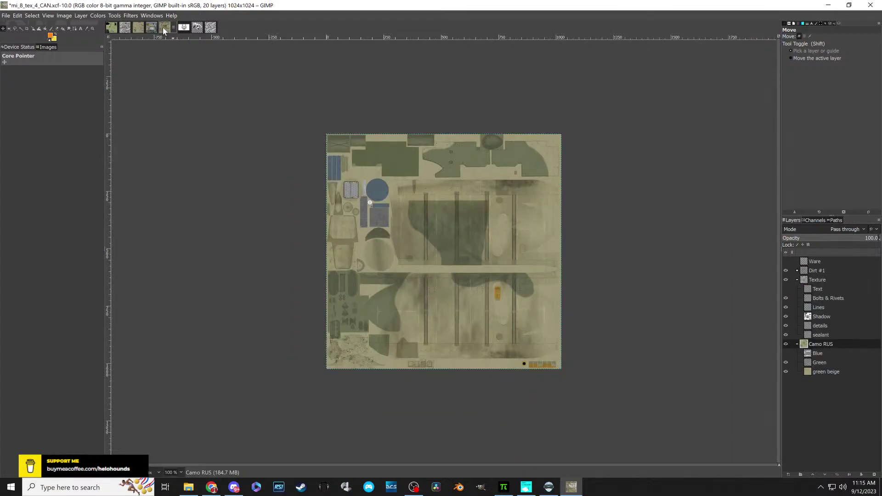
{"action": "left_click", "coordinate": [139, 29]}
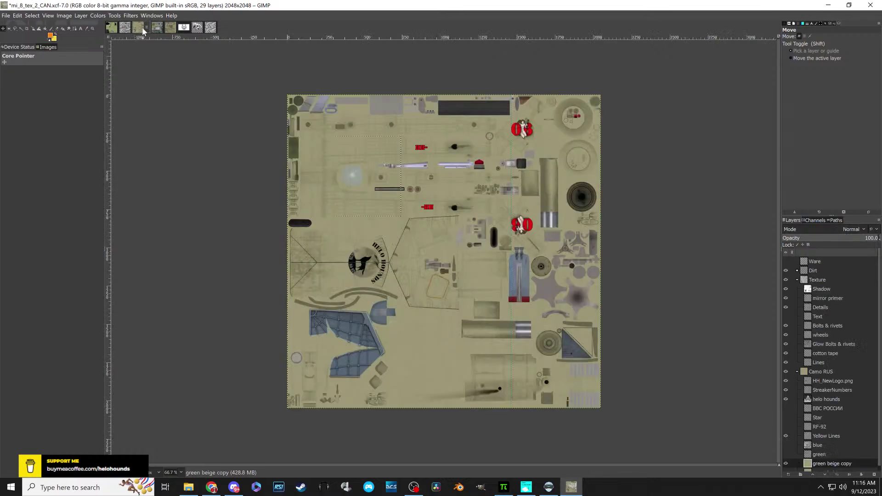
{"action": "left_click", "coordinate": [156, 28]}
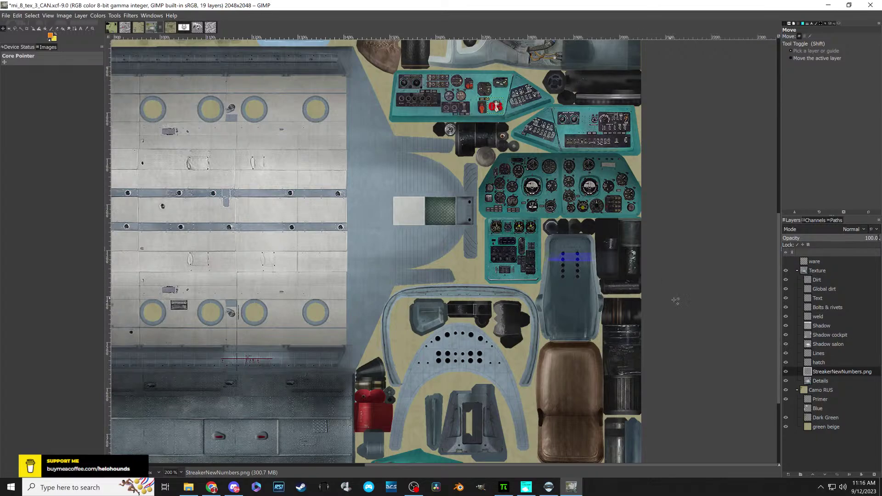
{"action": "left_click", "coordinate": [809, 429]}
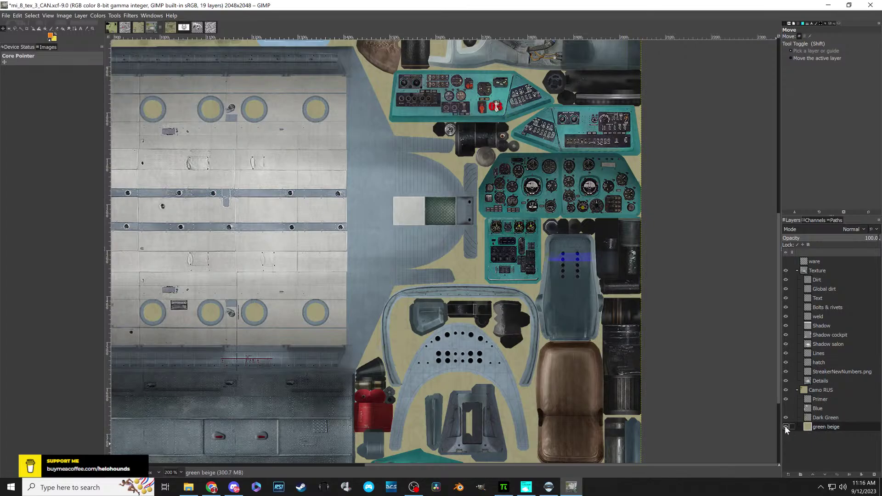
{"action": "left_click", "coordinate": [785, 426]}
{"action": "left_click", "coordinate": [785, 427]}
- Duplicate the priming layer in evu_texture_afg and hide the original priming layer
{"action": "left_click", "coordinate": [111, 29]}
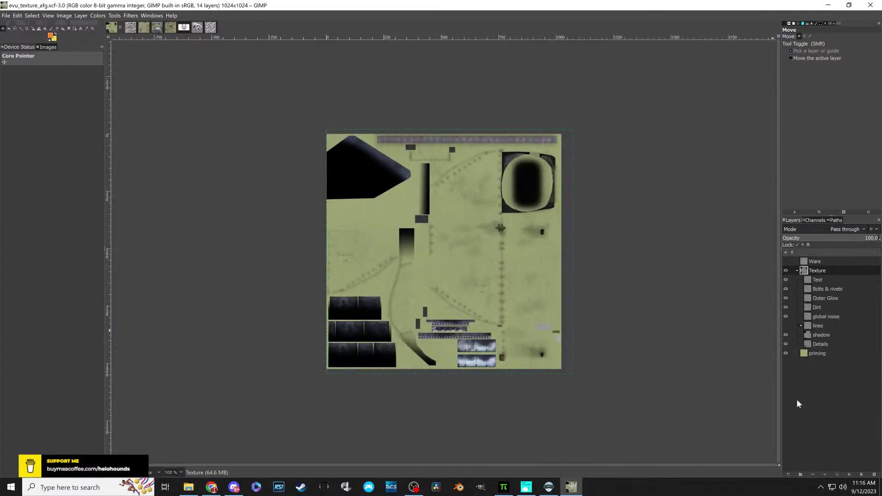
{"action": "left_click", "coordinate": [803, 354]}
{"action": "right_click", "coordinate": [804, 354]}
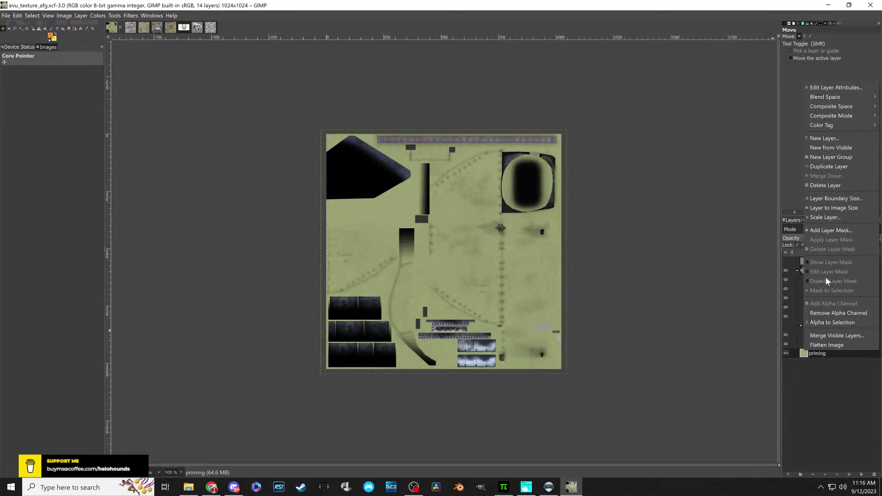
{"action": "left_click", "coordinate": [826, 165]}
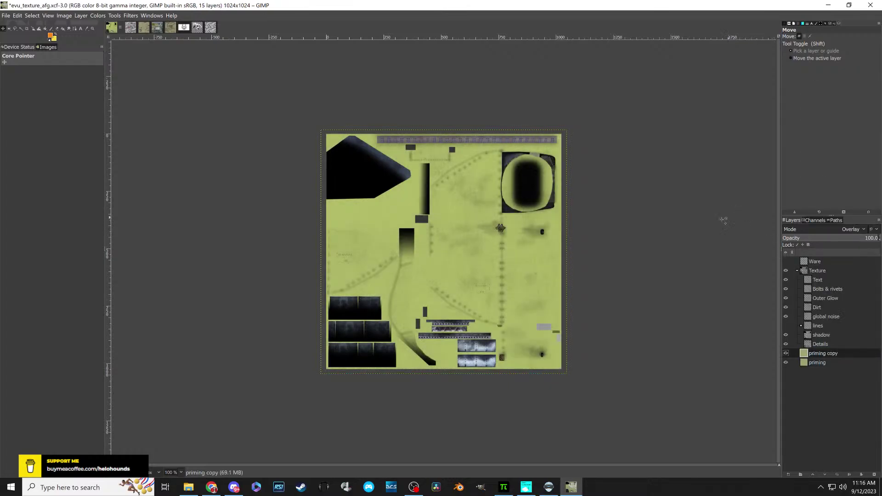
{"action": "left_click", "coordinate": [786, 362]}
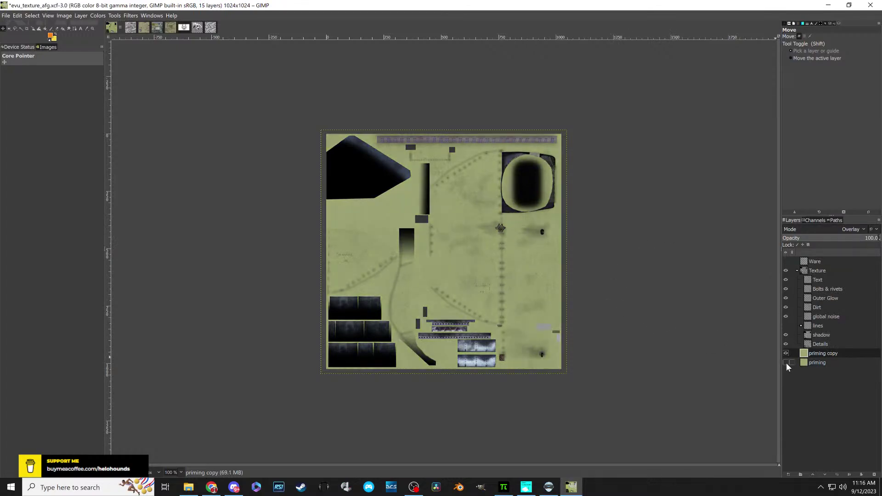
{"action": "left_click", "coordinate": [211, 27]}
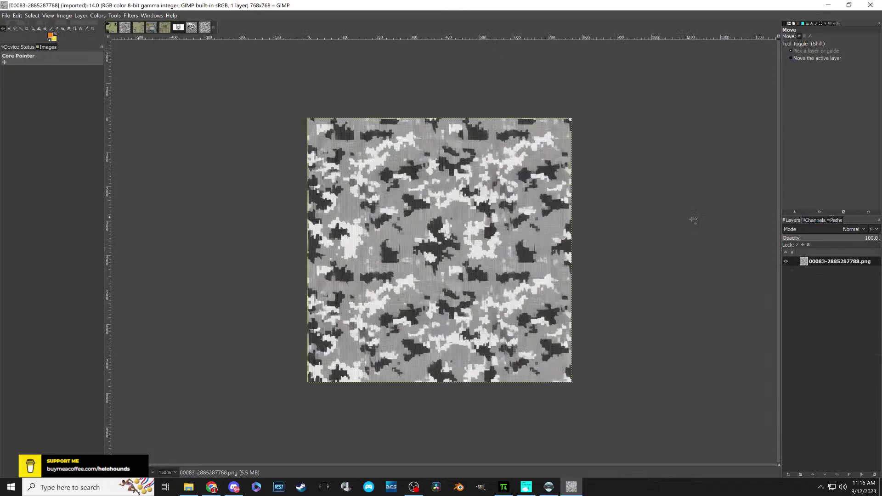
{"action": "left_click_drag", "start_coordinate": [810, 262], "coordinate": [437, 260]}
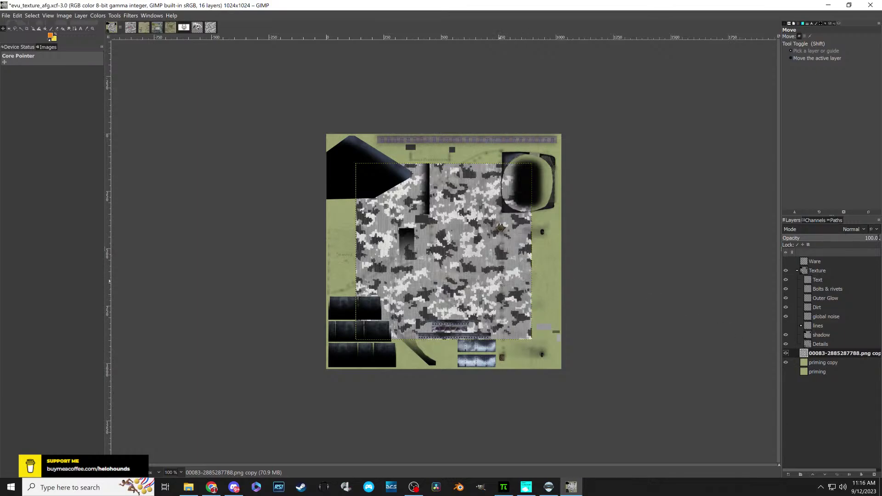
{"action": "key", "text": "ctrl+z"}
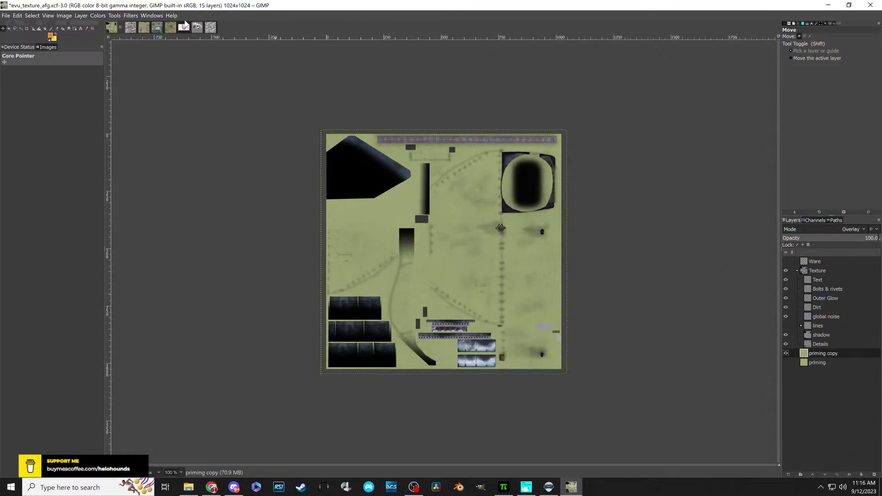
- Paste the digital camouflage into evu_texture_afg as a floating selection, delete it and return to mi_8_tex_1_CAN
{"action": "left_click", "coordinate": [211, 28]}
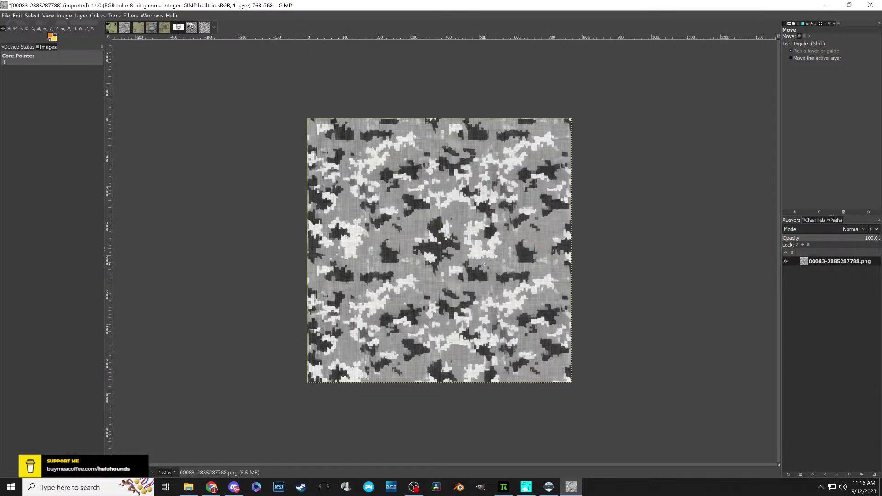
{"action": "key", "text": "ctrl+c"}
{"action": "left_click", "coordinate": [112, 27]}
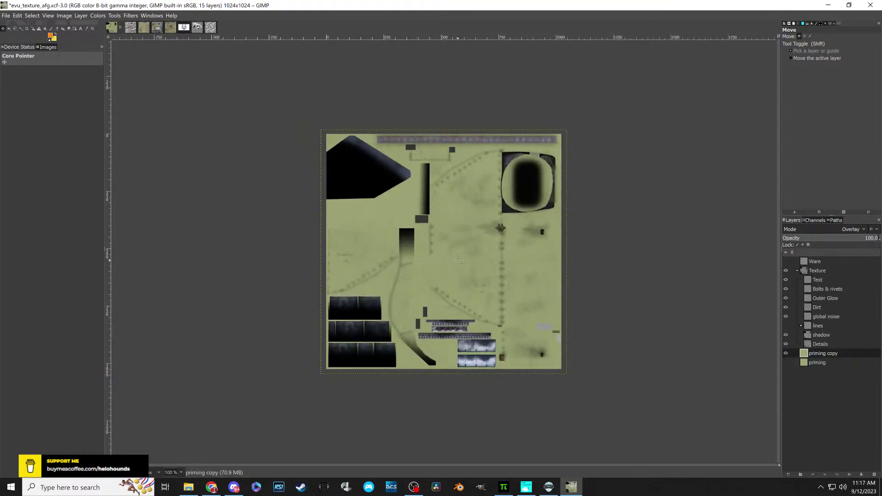
{"action": "key", "text": "ctrl+v"}
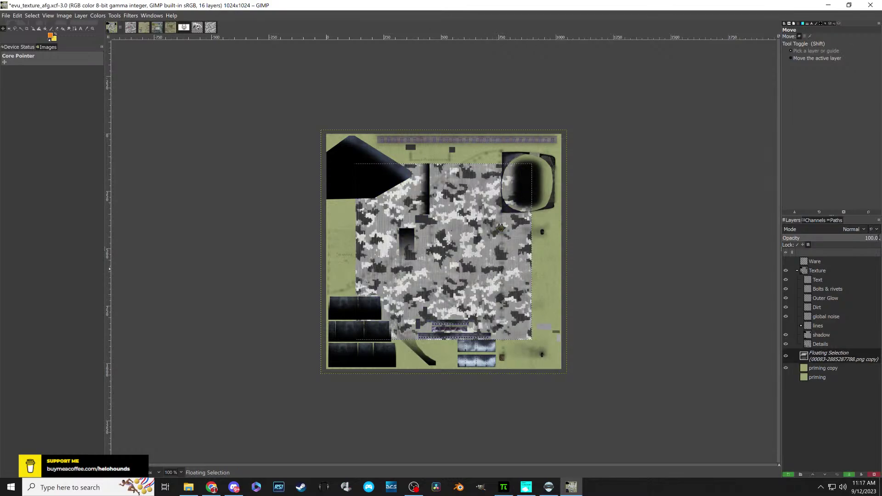
{"action": "right_click", "coordinate": [808, 356]}
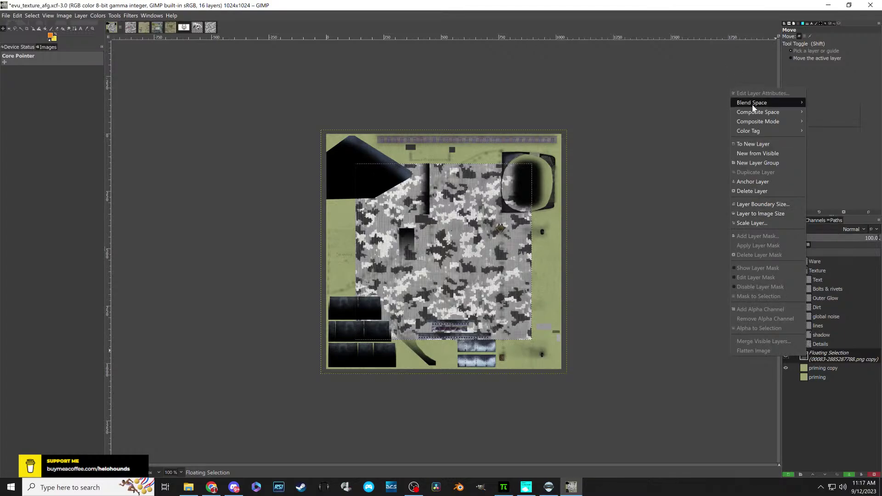
{"action": "left_click", "coordinate": [752, 191]}
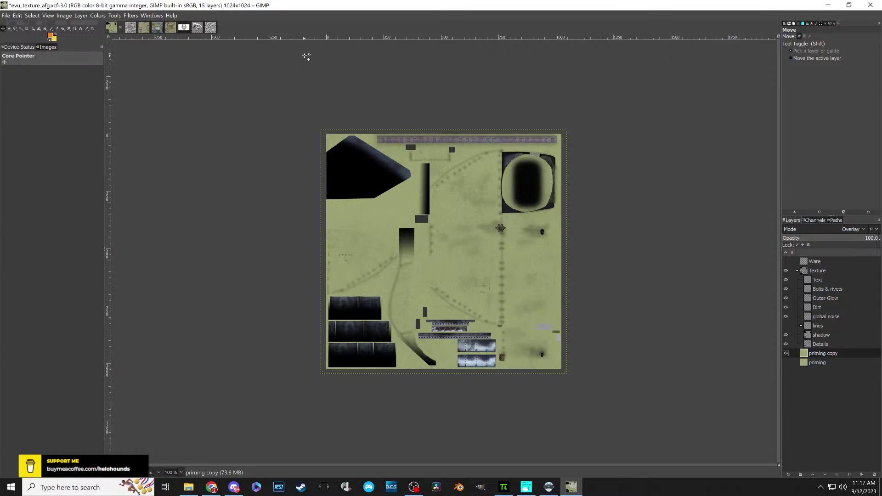
{"action": "left_click", "coordinate": [134, 28]}
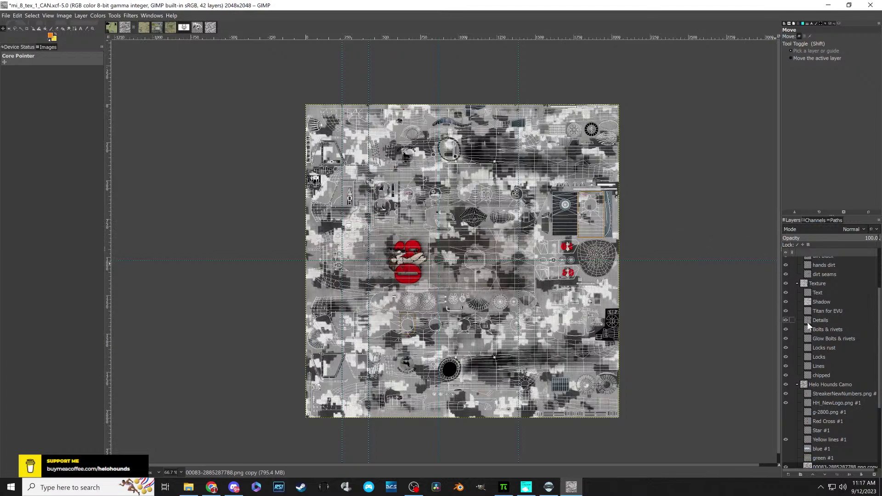
- Delete the priming copy layer from evu_texture_afg
{"action": "scroll", "coordinate": [814, 322], "scroll_direction": "down", "scroll_amount": 4}
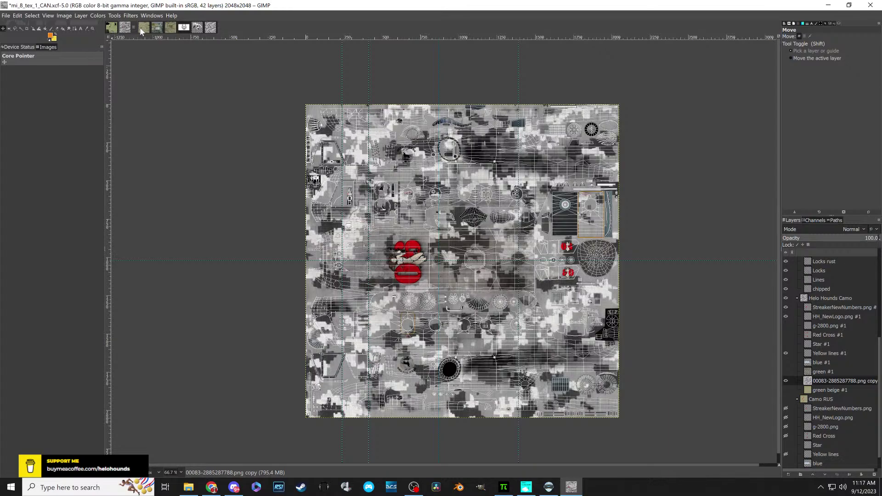
{"action": "left_click", "coordinate": [112, 28]}
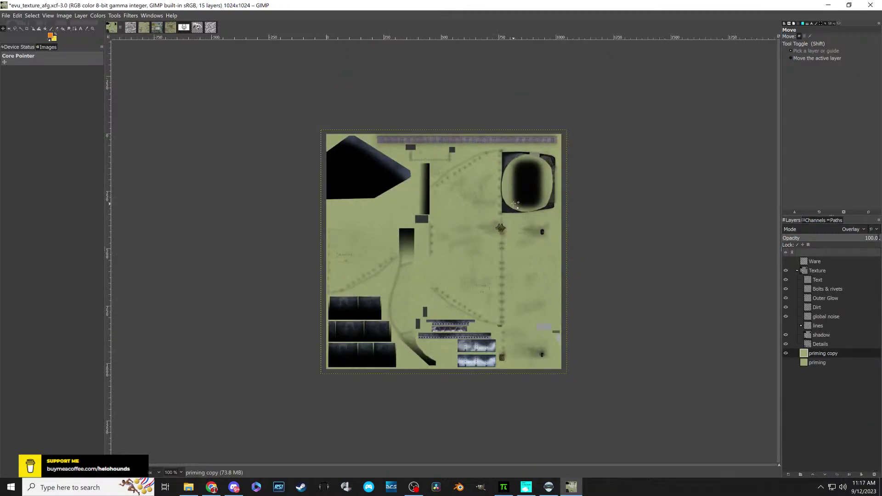
{"action": "right_click", "coordinate": [807, 354]}
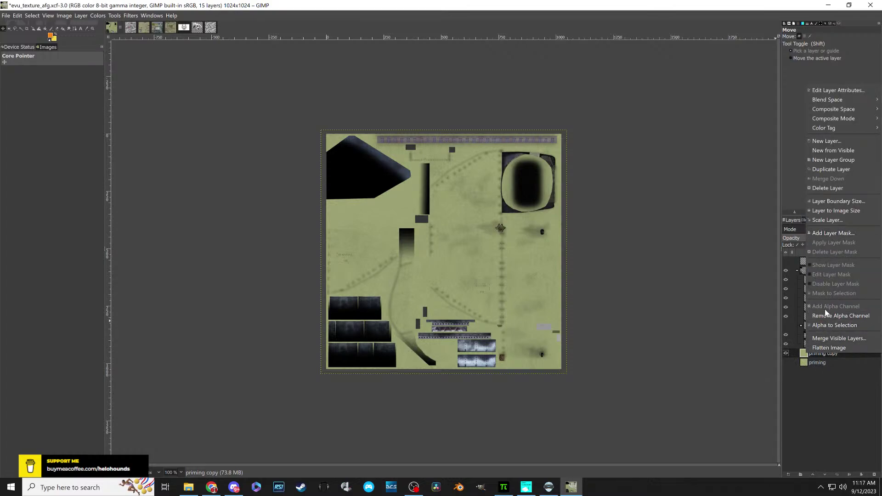
{"action": "left_click", "coordinate": [820, 187]}
{"action": "left_click", "coordinate": [211, 27]}
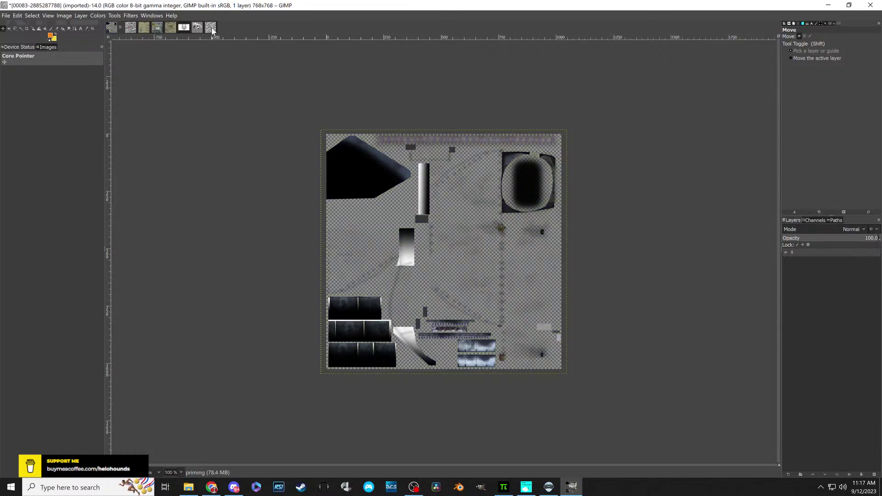
{"action": "left_click", "coordinate": [110, 27]}
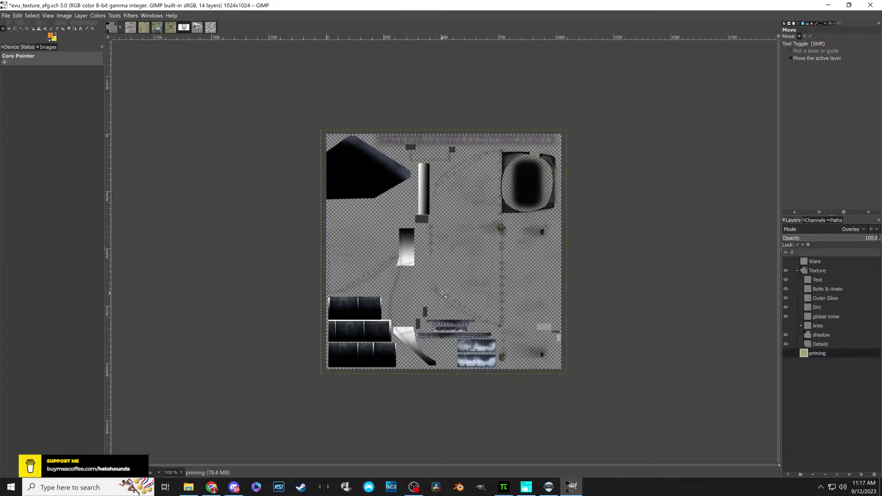
{"action": "key", "text": "shift+m"}
{"action": "key", "text": "ctrl+v"}
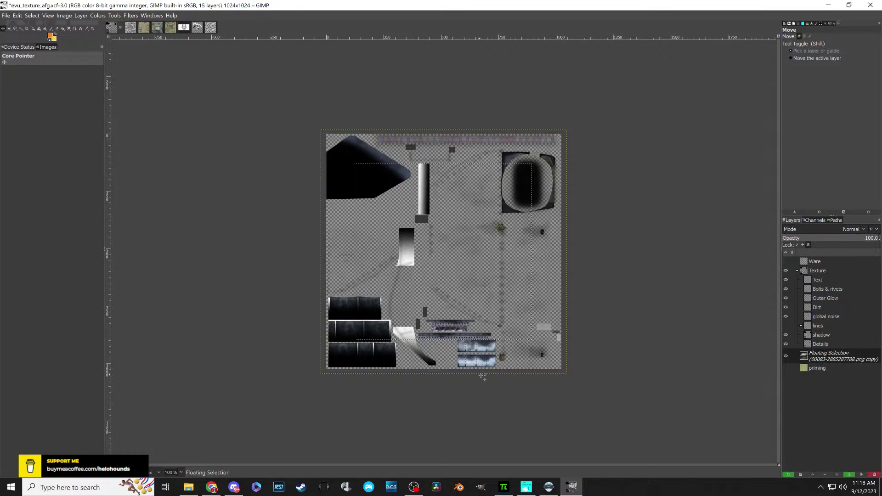
- Scale the pasted camouflage to about 1063 × 1063 px over the whole canvas and convert the floating selection to a layer
{"action": "key", "text": "shift"}
{"action": "key", "text": "shift+s"}
{"action": "left_click", "coordinate": [546, 348]}
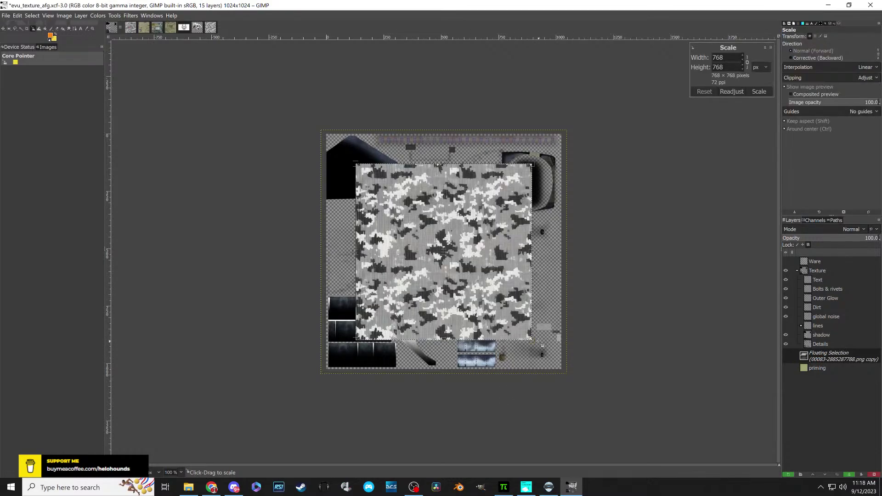
{"action": "left_click_drag", "start_coordinate": [537, 346], "coordinate": [604, 410]}
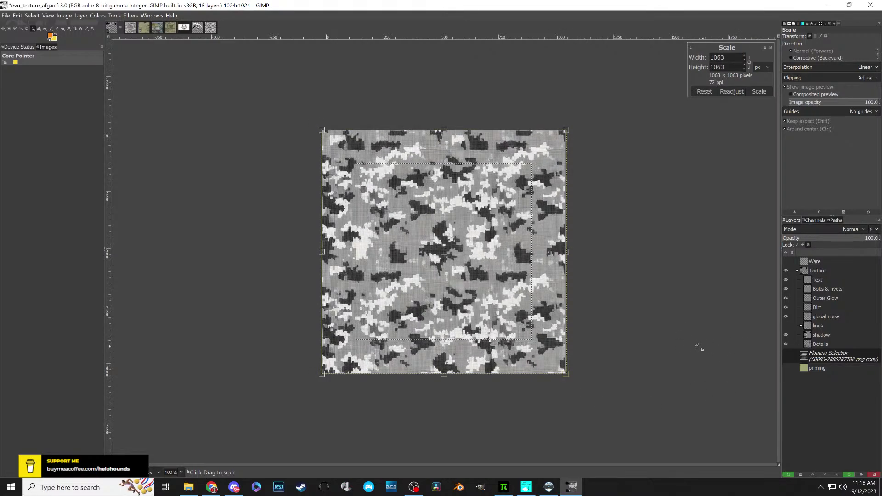
{"action": "key", "text": "m"}
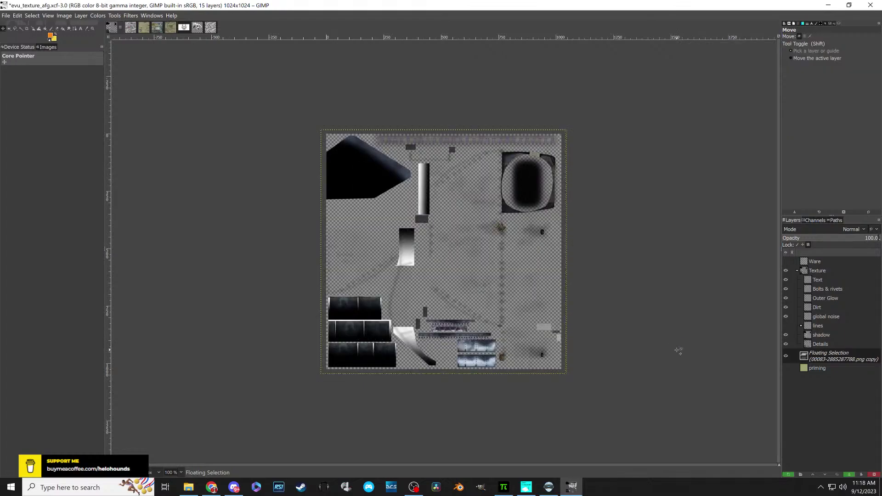
{"action": "right_click", "coordinate": [805, 360]}
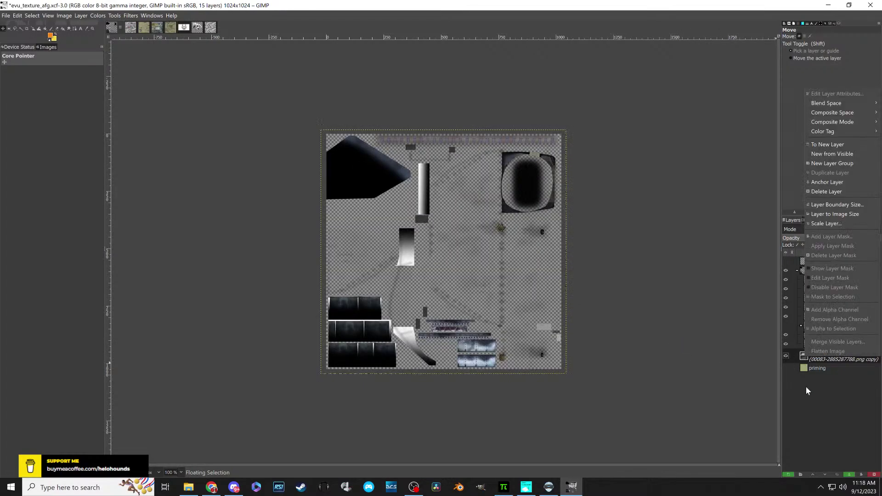
{"action": "left_click", "coordinate": [789, 473]}
{"action": "left_click", "coordinate": [789, 473]}
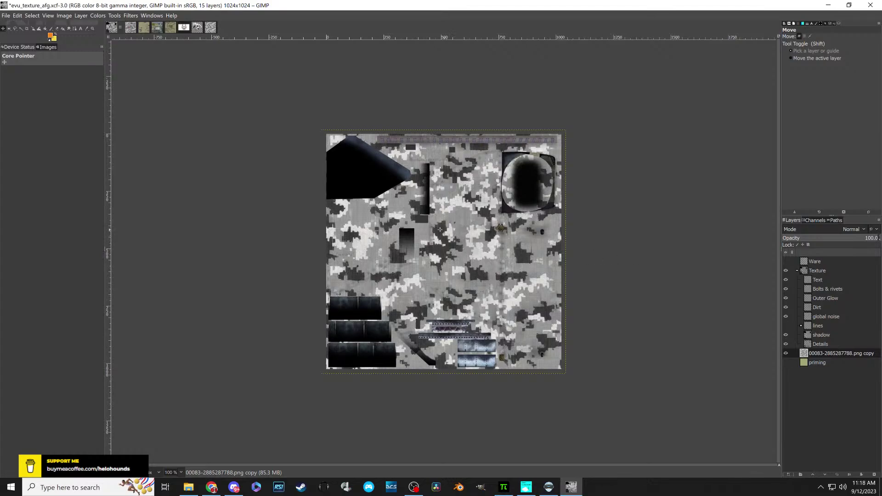
- Duplicate the Camo RUS layer group in mi_8_tex_2_CAN and hide the original group
{"action": "left_click", "coordinate": [142, 28]}
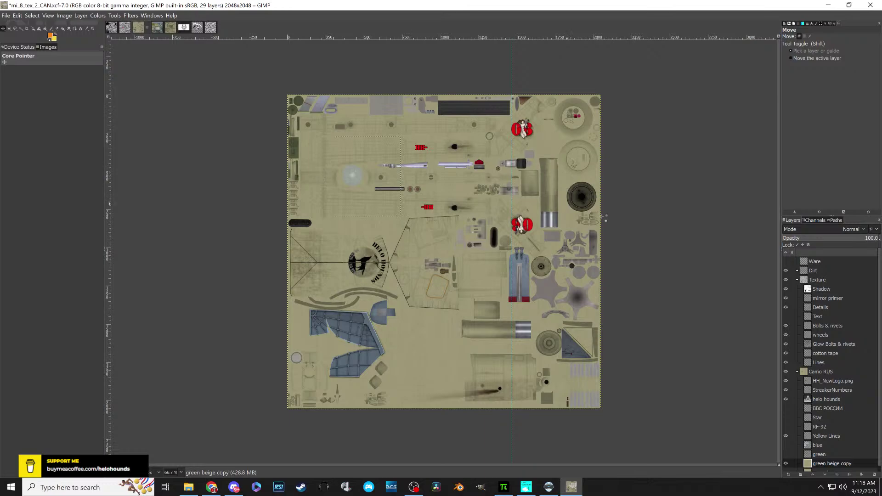
{"action": "scroll", "coordinate": [845, 368], "scroll_direction": "down", "scroll_amount": 1}
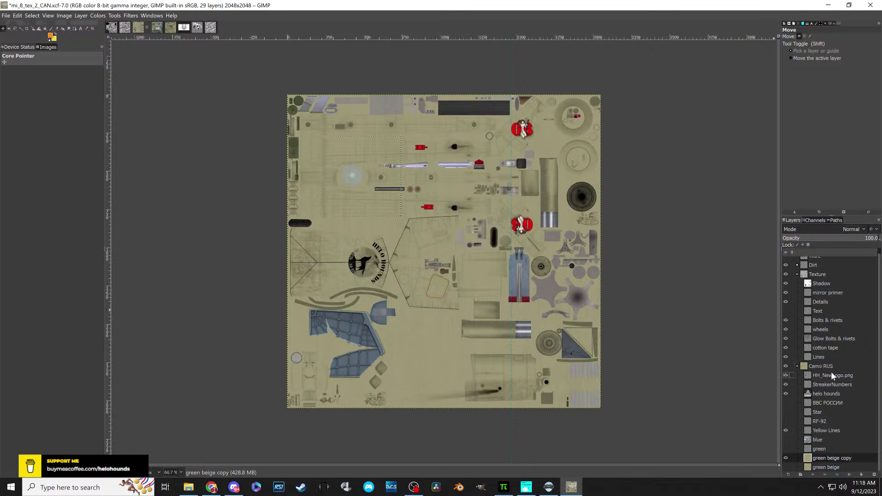
{"action": "right_click", "coordinate": [805, 368]}
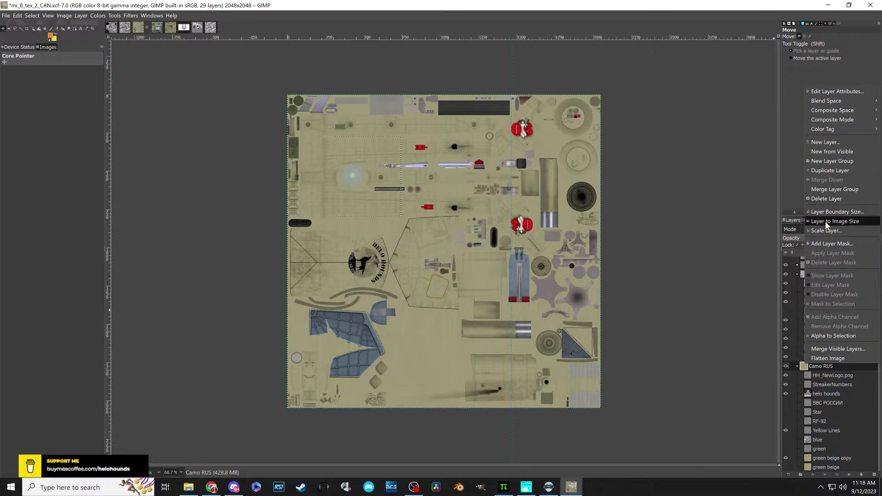
{"action": "left_click", "coordinate": [820, 170]}
{"action": "scroll", "coordinate": [798, 407], "scroll_direction": "down", "scroll_amount": 5}
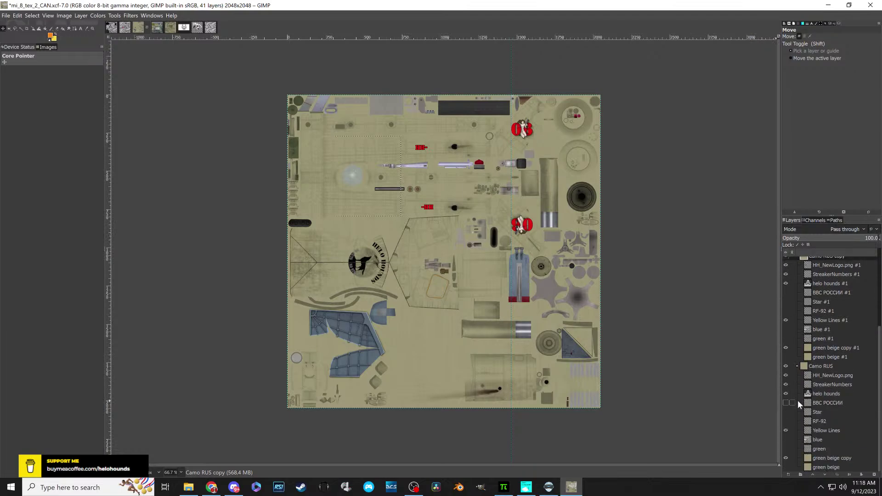
{"action": "left_click", "coordinate": [785, 366]}
- Rename the Camo RUS copy group to Helo Hounds Camo
{"action": "scroll", "coordinate": [797, 381], "scroll_direction": "up", "scroll_amount": 3}
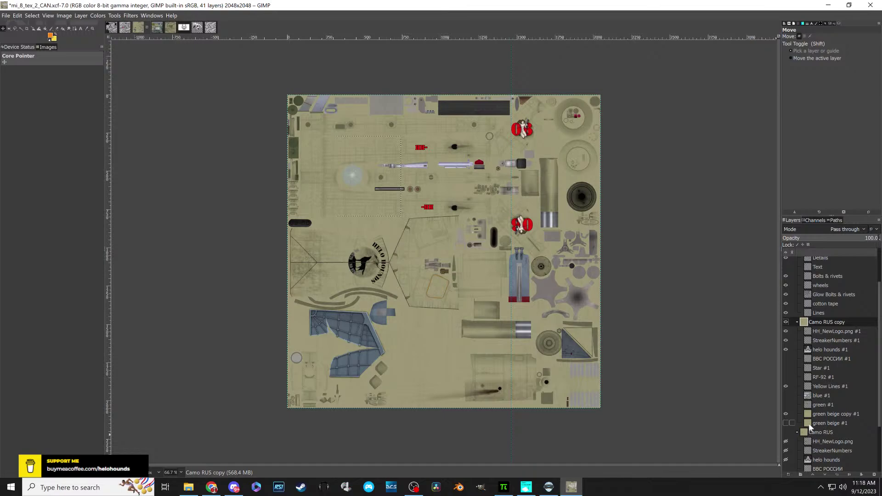
{"action": "left_click", "coordinate": [785, 423]}
{"action": "right_click", "coordinate": [821, 323]}
{"action": "left_click", "coordinate": [777, 51]}
{"action": "type", "text": "Helo Hounds Camo"}
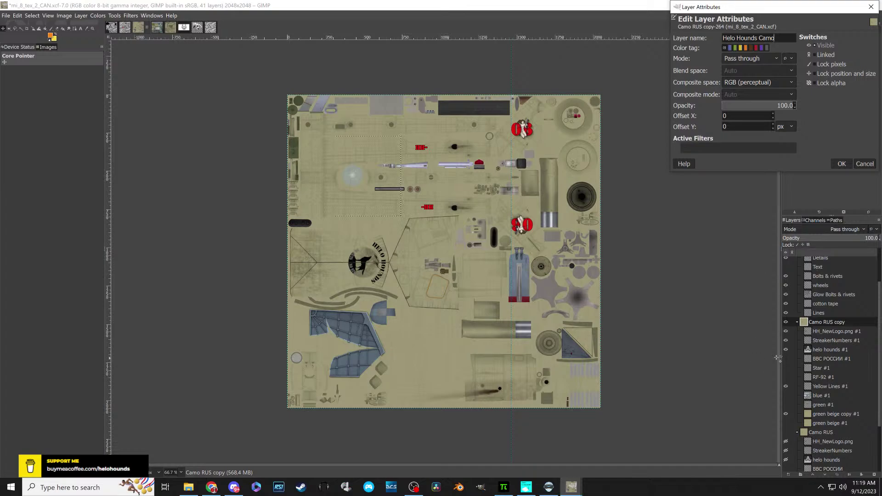
{"action": "left_click", "coordinate": [763, 352]}
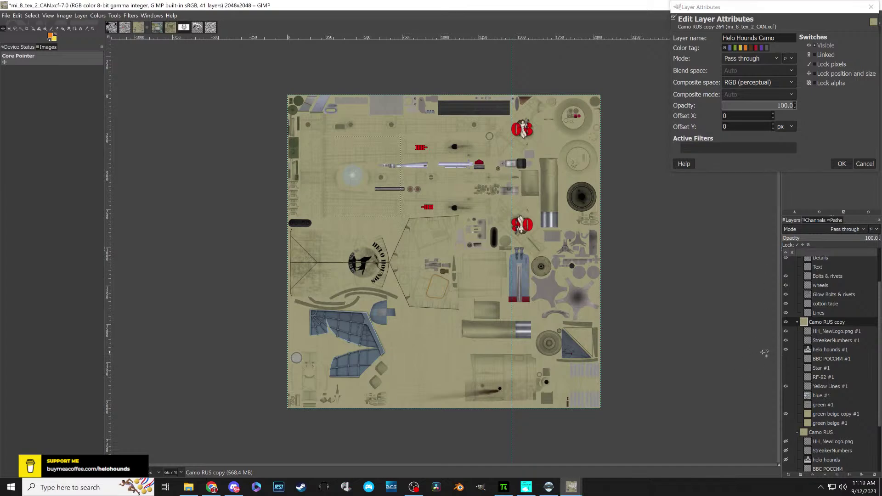
{"action": "left_click", "coordinate": [841, 164]}
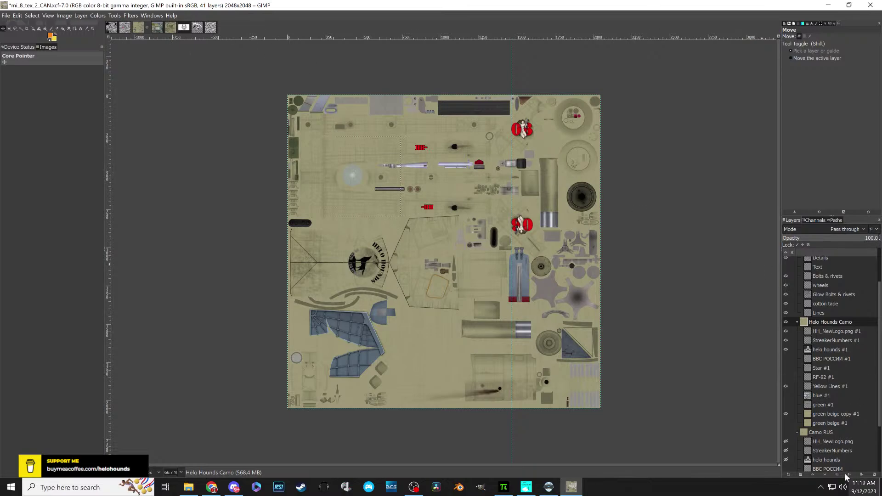
- Paste the digital camouflage into mi_8_tex_2_CAN as a new layer and move it to the top of the layer stack
{"action": "left_click", "coordinate": [808, 415]}
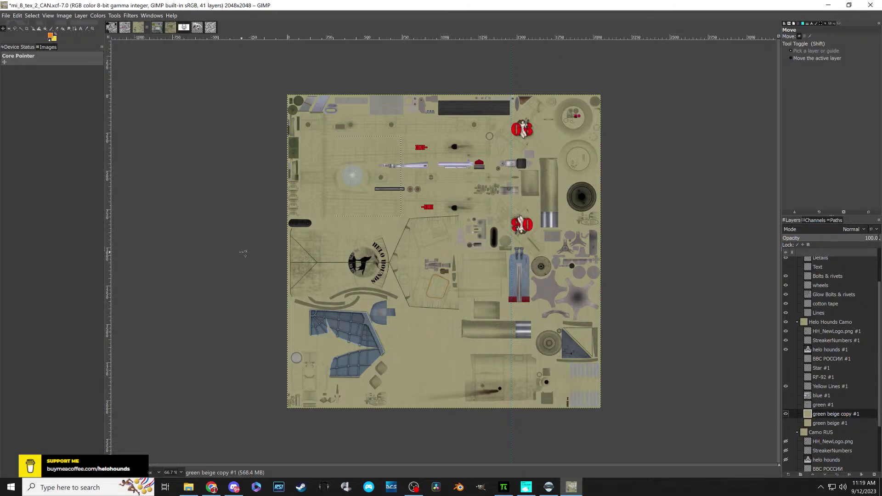
{"action": "key", "text": "ctrl+v"}
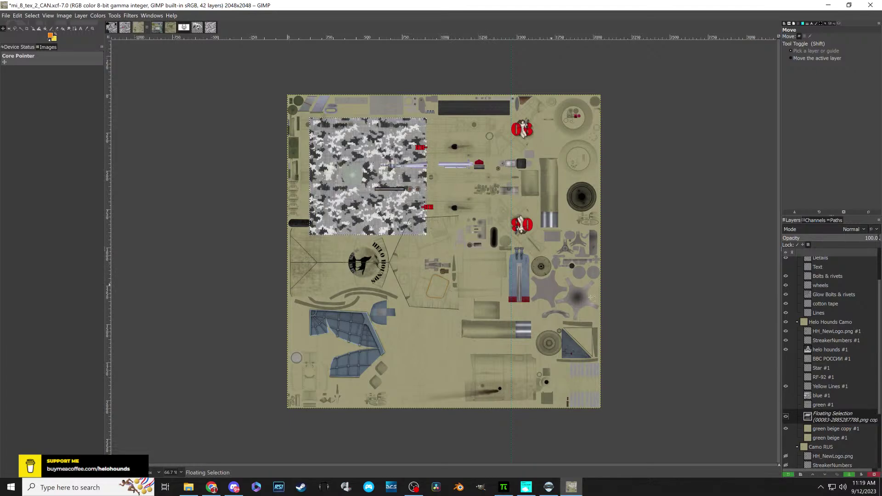
{"action": "left_click", "coordinate": [788, 474]}
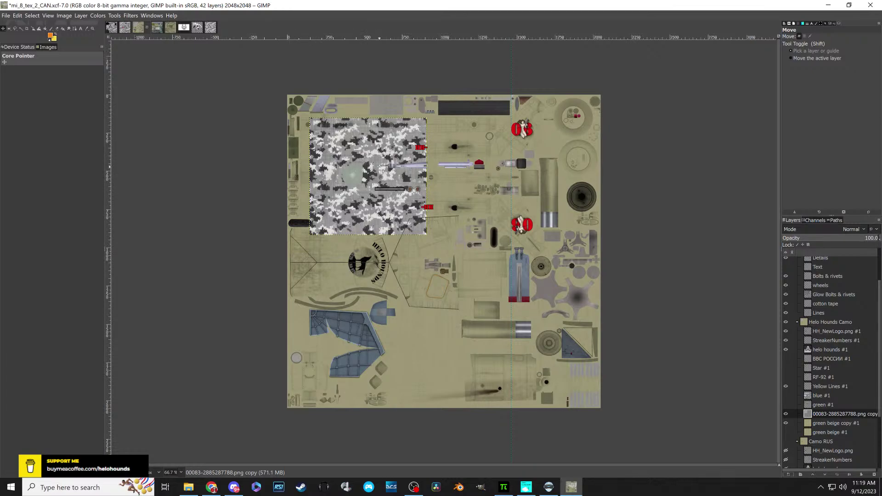
{"action": "left_click_drag", "start_coordinate": [829, 413], "coordinate": [799, 258]}
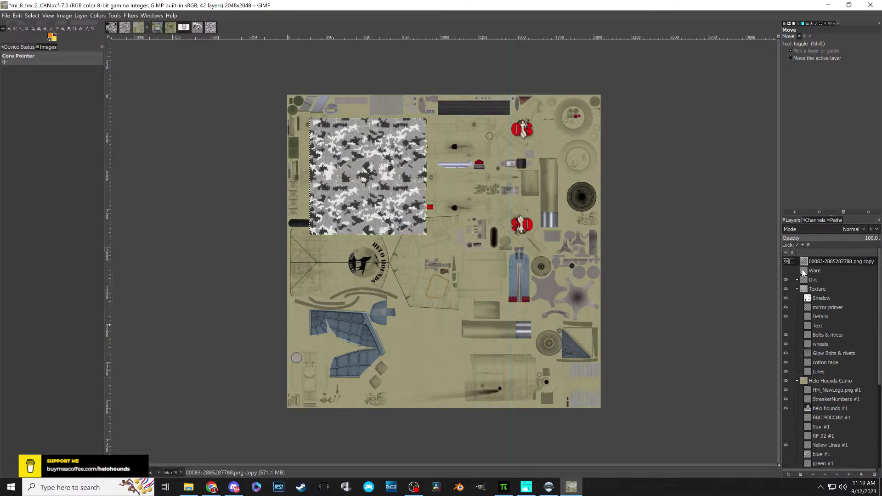
- Scale the camouflage layer proportionally and centre it so that it extends slightly beyond the whole mi_8_tex_2_CAN canvas
{"action": "key", "text": "shift+s"}
{"action": "left_click", "coordinate": [435, 243]}
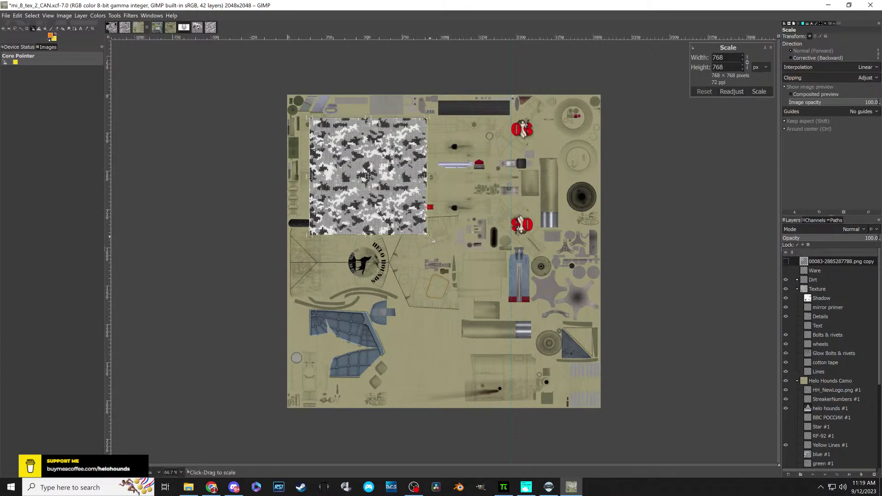
{"action": "left_click_drag", "start_coordinate": [434, 240], "coordinate": [502, 311]}
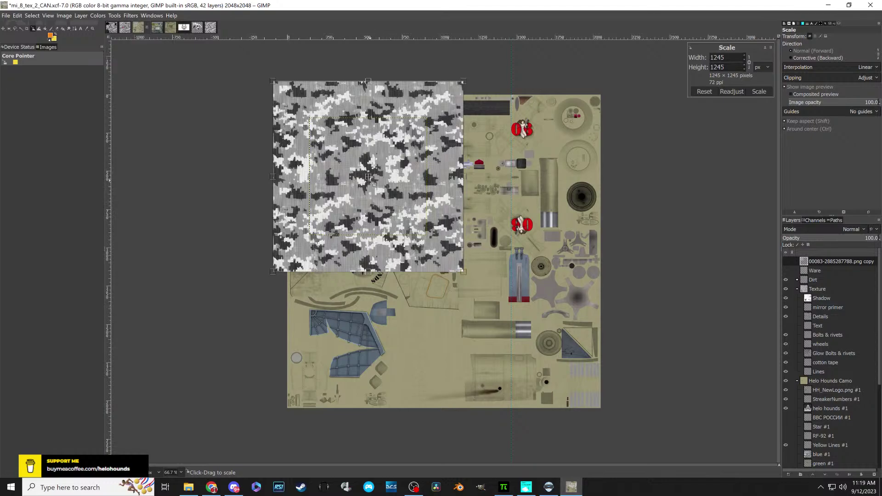
{"action": "left_click_drag", "start_coordinate": [368, 177], "coordinate": [451, 243]}
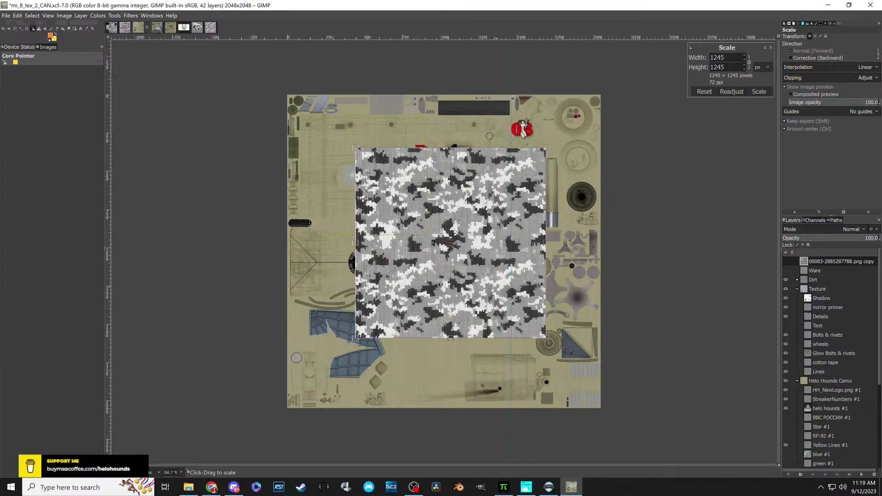
{"action": "left_click_drag", "start_coordinate": [551, 344], "coordinate": [607, 434]}
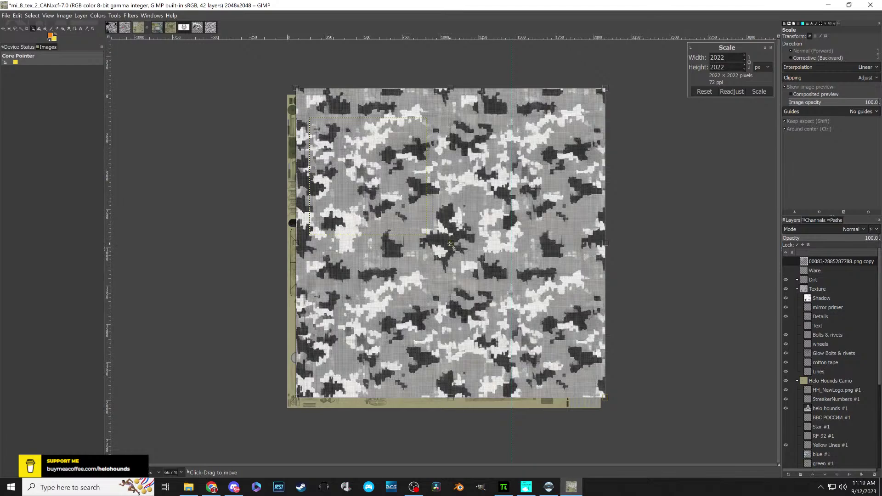
{"action": "left_click_drag", "start_coordinate": [454, 248], "coordinate": [444, 252]}
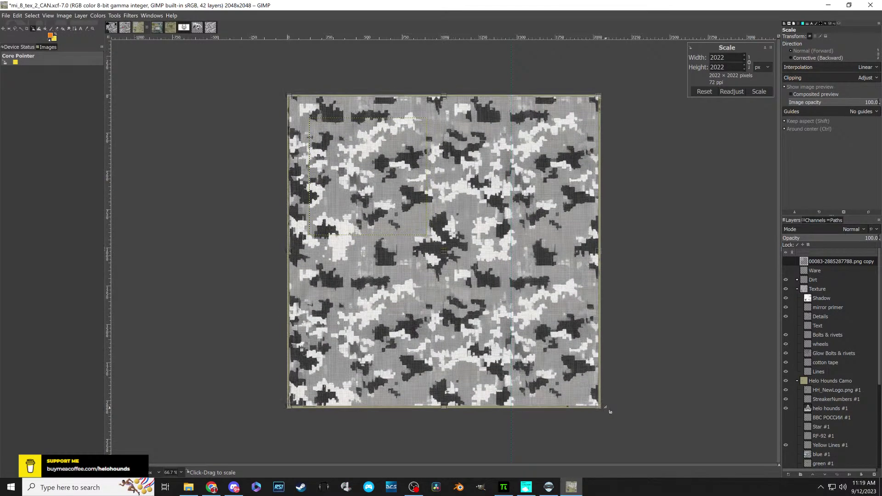
{"action": "left_click_drag", "start_coordinate": [607, 407], "coordinate": [619, 429]}
{"action": "key", "text": "m"}
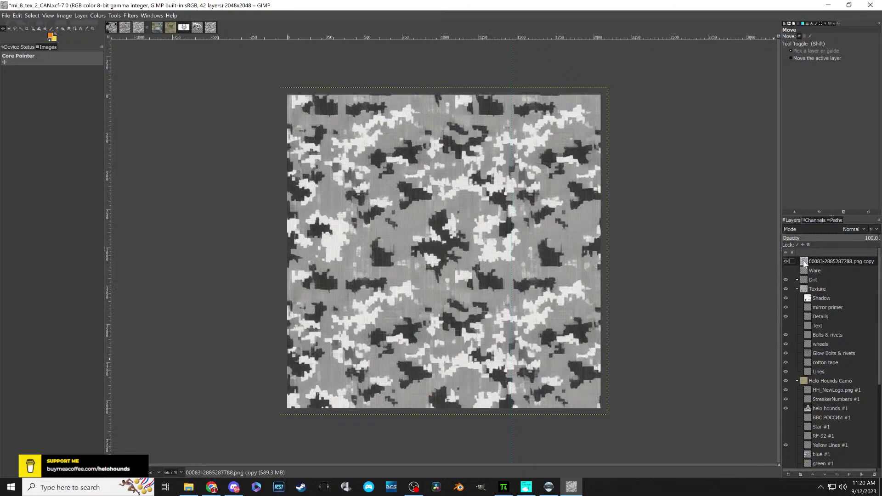
- Move the camouflage layer into Helo Hounds Camo directly above green beige #1 and delete the green beige copy #1 layer
{"action": "left_click_drag", "start_coordinate": [805, 262], "coordinate": [797, 416]}
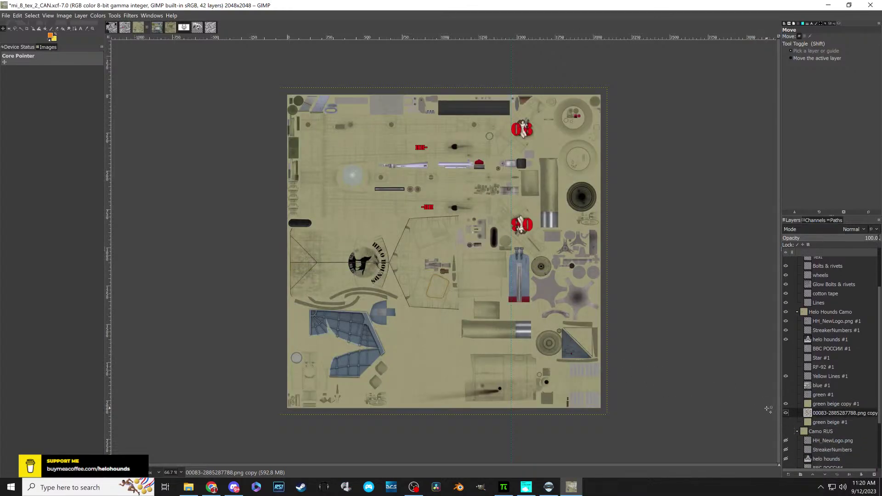
{"action": "left_click", "coordinate": [786, 404]}
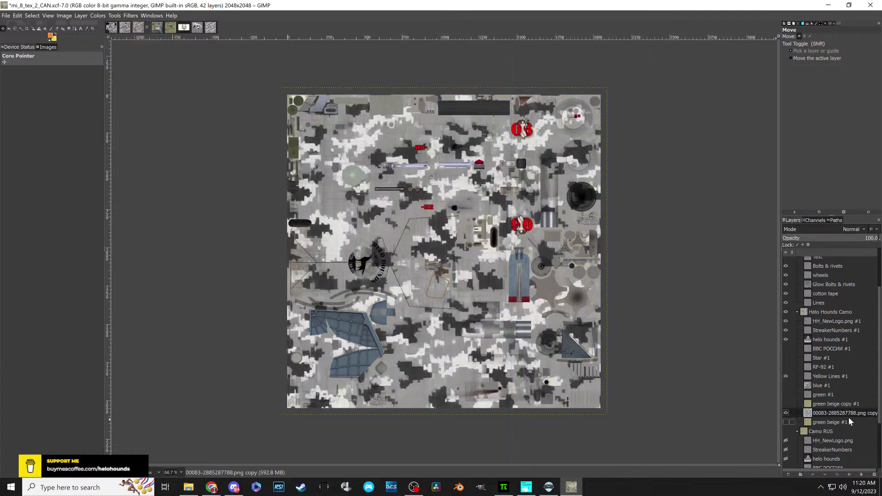
{"action": "right_click", "coordinate": [820, 405]}
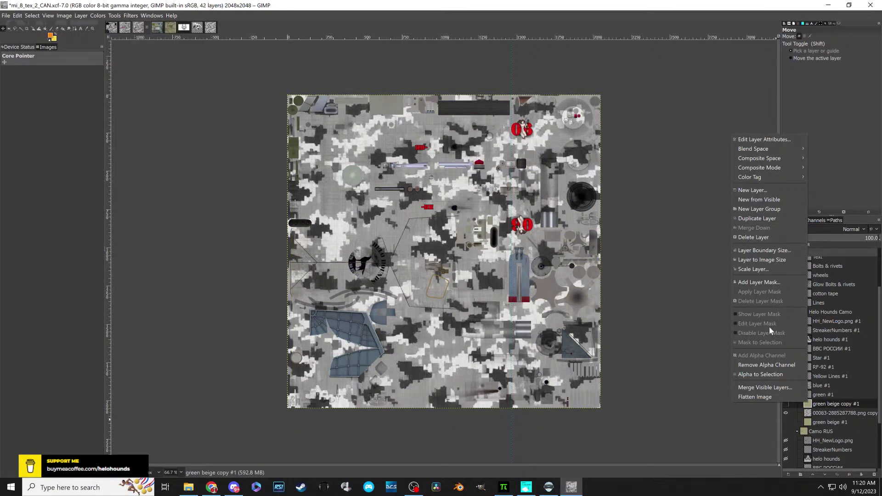
{"action": "left_click", "coordinate": [754, 236]}
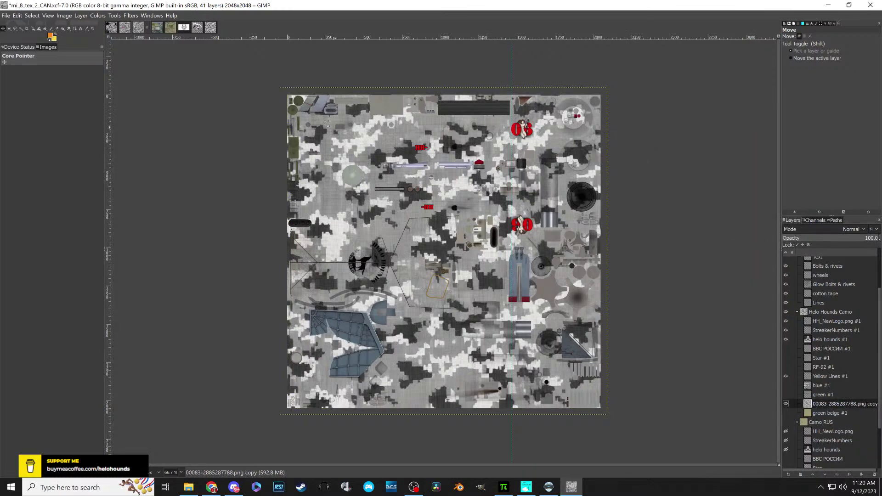
- Paste the digital camouflage into mi_8_tex_3_CAN as a new layer directly above the Texture group
{"action": "left_click", "coordinate": [156, 28]}
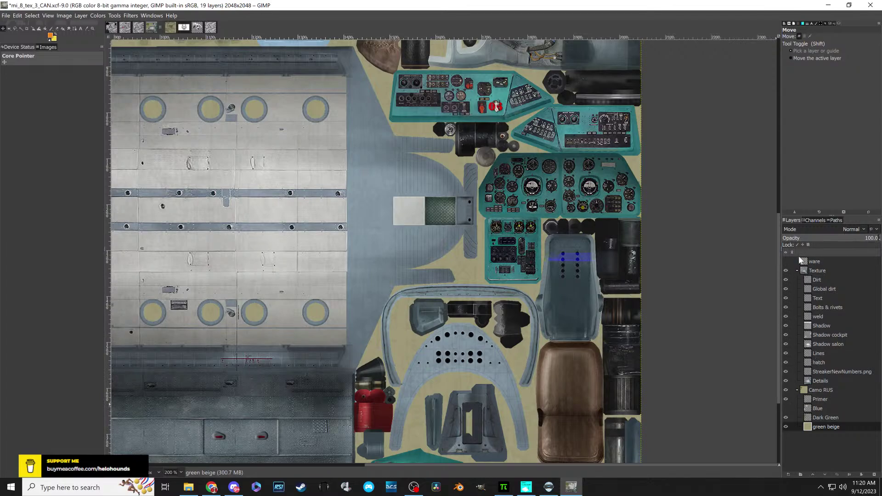
{"action": "left_click", "coordinate": [805, 271]}
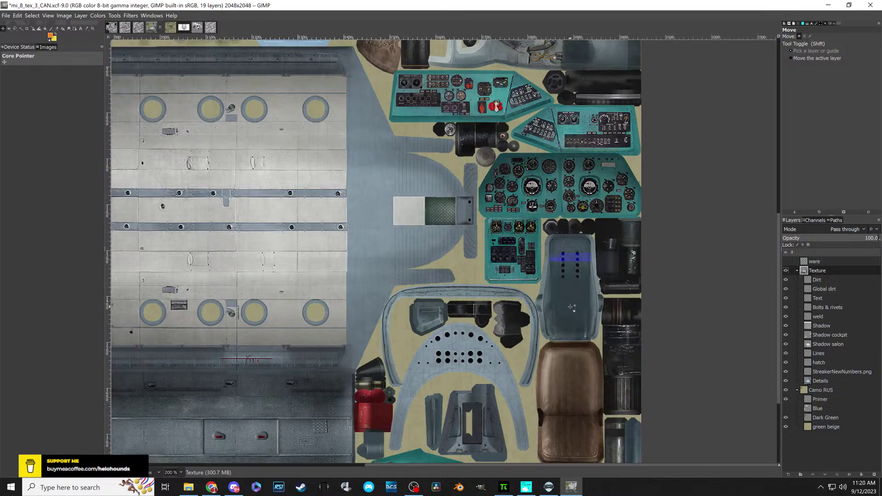
{"action": "key", "text": "ctrl+v"}
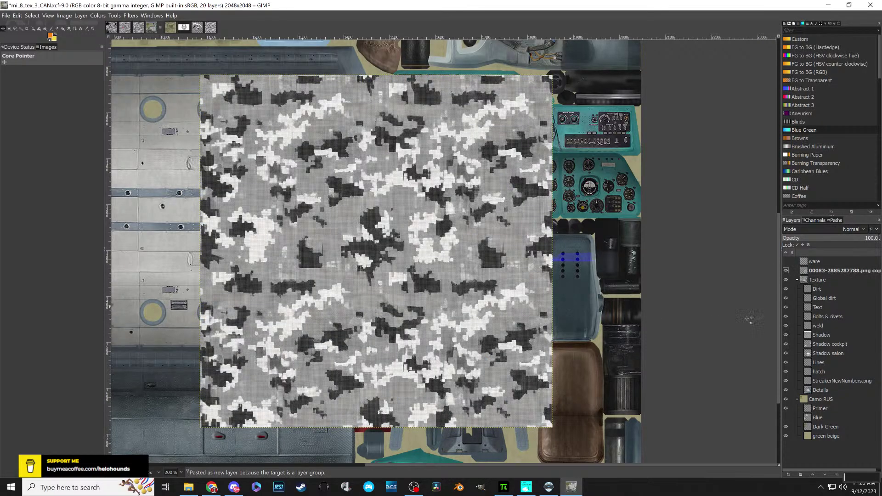
- Scale the camouflage layer to 2090 × 2090 px over the whole canvas and move it into Camo RUS directly above green beige
{"action": "key", "text": "shift+s"}
{"action": "left_click", "coordinate": [303, 258]}
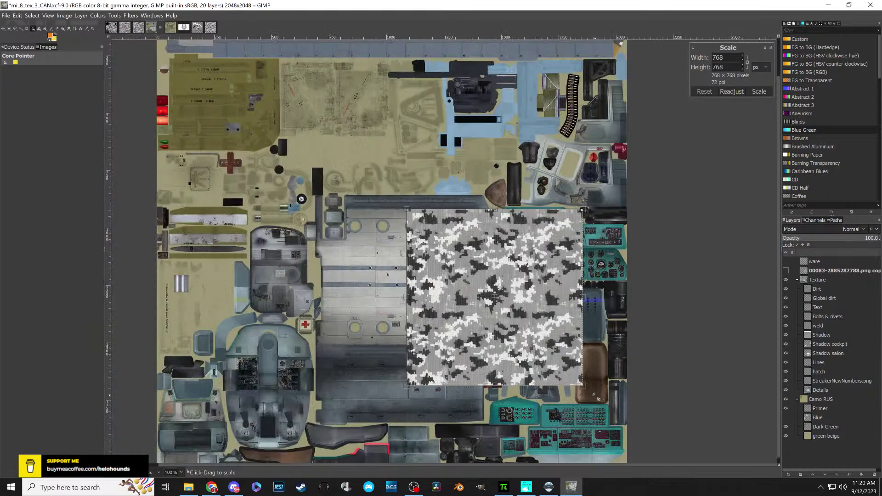
{"action": "scroll", "coordinate": [606, 345], "scroll_direction": "down", "scroll_amount": 1}
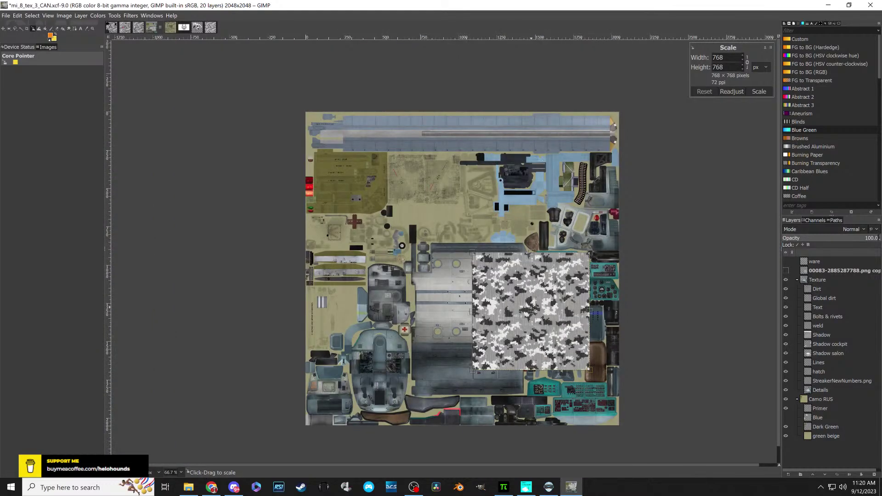
{"action": "left_click_drag", "start_coordinate": [530, 310], "coordinate": [471, 277]}
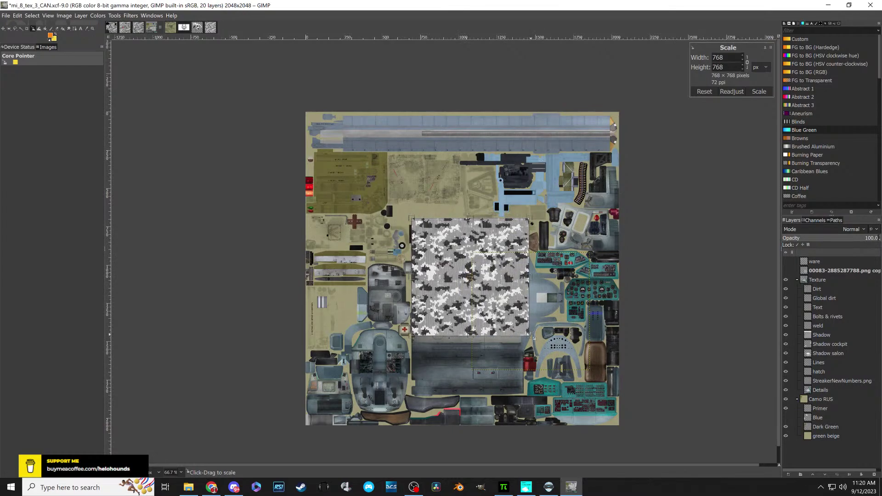
{"action": "left_click_drag", "start_coordinate": [533, 338], "coordinate": [629, 436]}
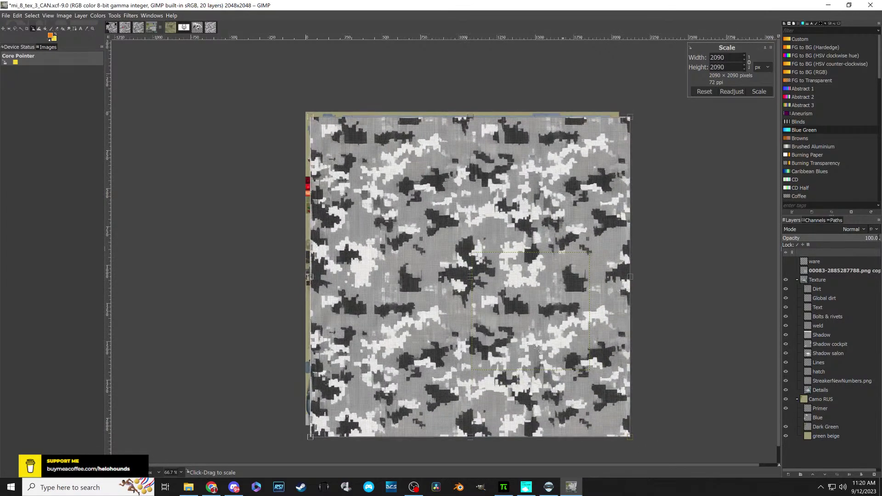
{"action": "left_click_drag", "start_coordinate": [469, 277], "coordinate": [460, 268]}
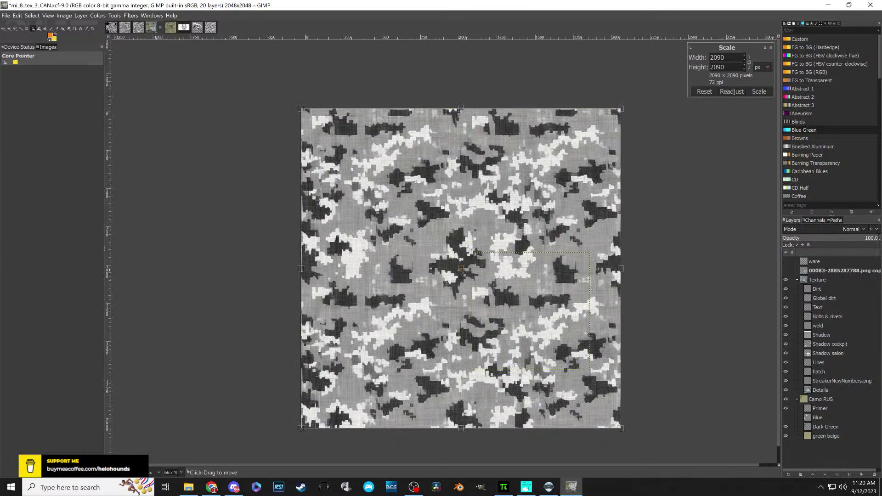
{"action": "key", "text": "Return"}
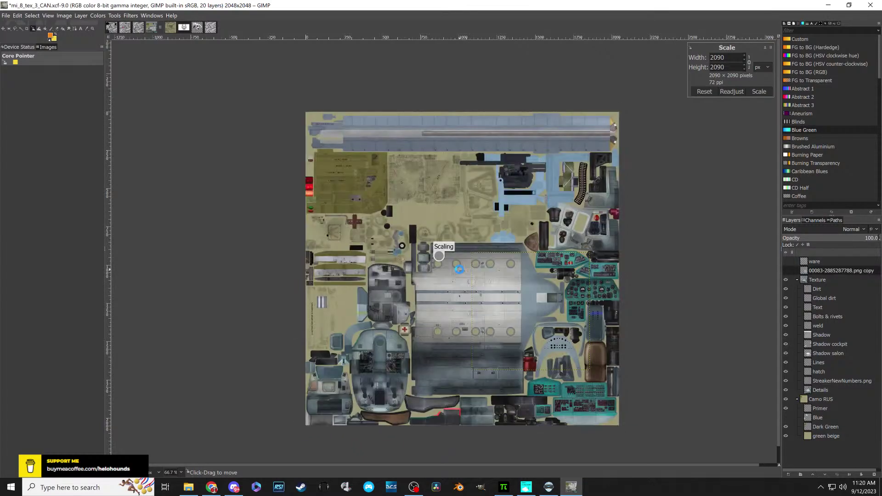
{"action": "left_click_drag", "start_coordinate": [804, 270], "coordinate": [813, 436]}
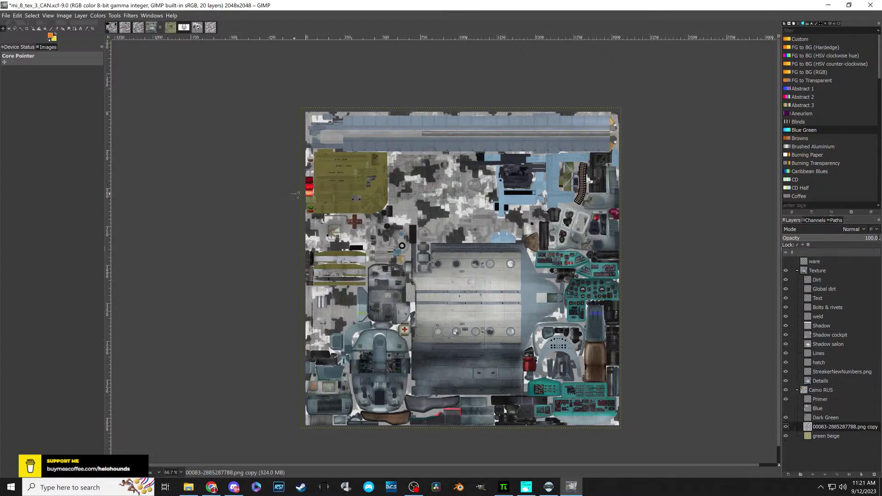
{"action": "left_click", "coordinate": [170, 28]}
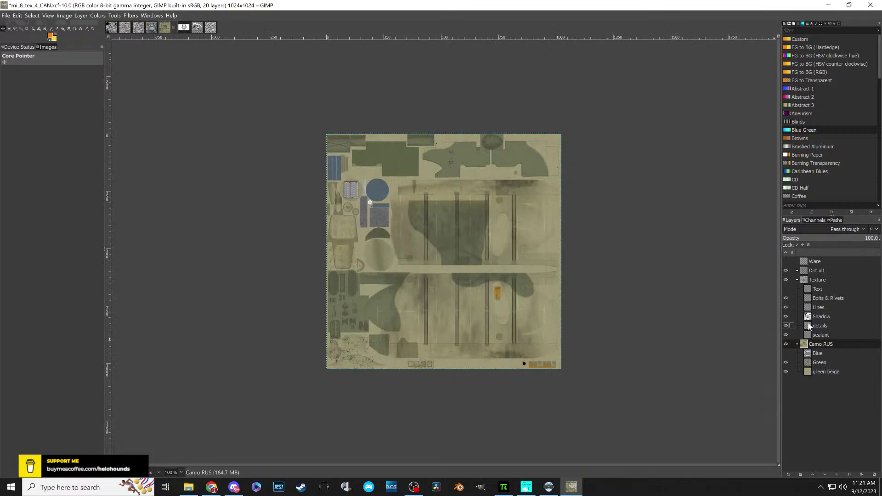
{"action": "left_click", "coordinate": [802, 270]}
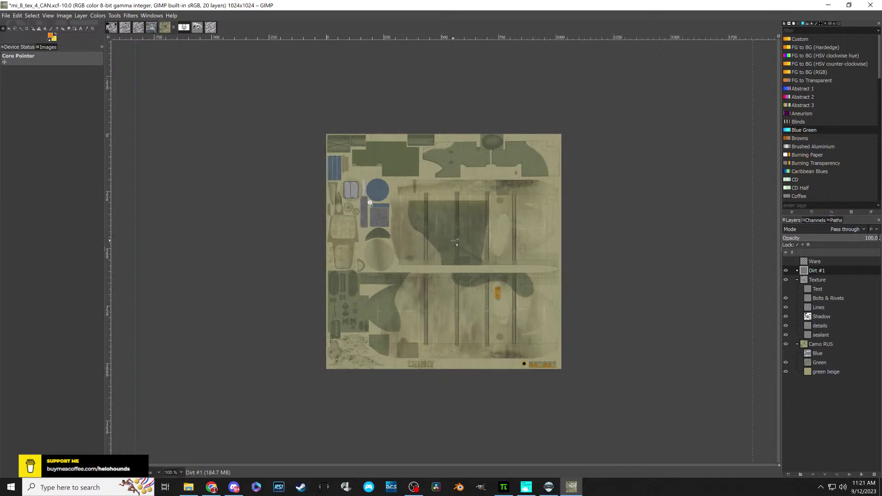
{"action": "left_click", "coordinate": [211, 28]}
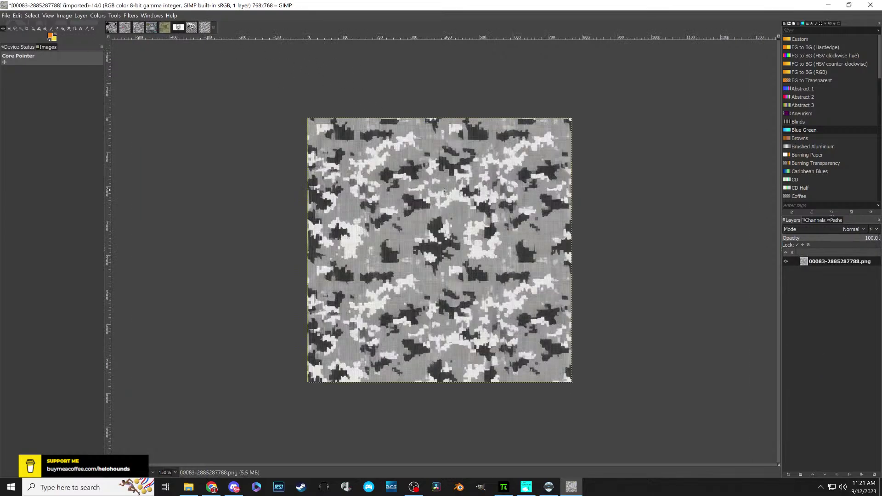
{"action": "right_click", "coordinate": [426, 210]}
{"action": "left_click", "coordinate": [388, 198]}
{"action": "key", "text": "ctrl+c"}
{"action": "left_click", "coordinate": [165, 29]}
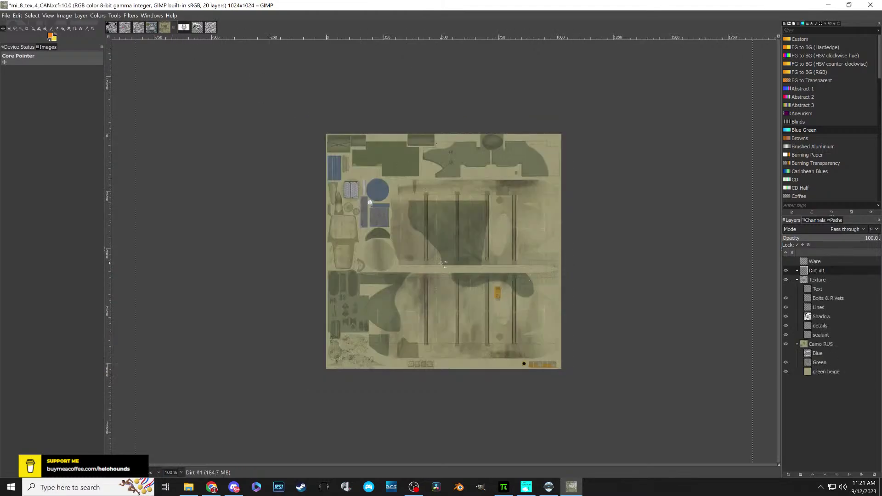
{"action": "key", "text": "ctrl+v"}
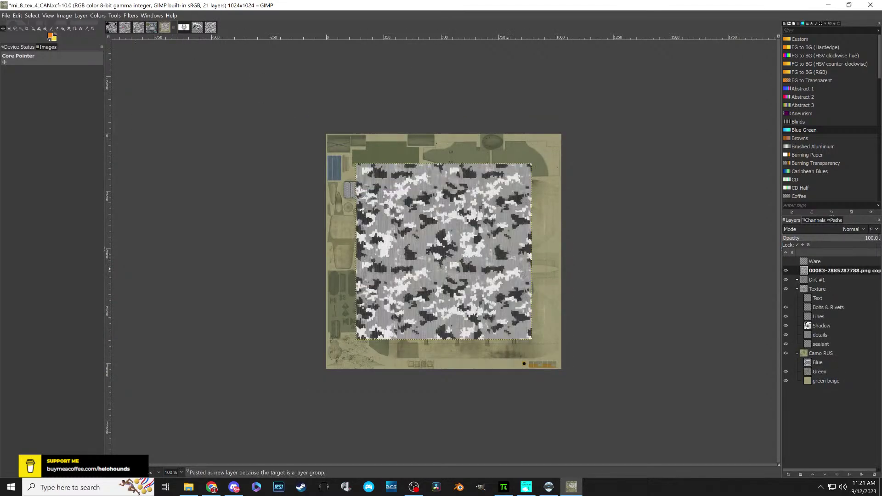
- Scale the camouflage layer to 1098 × 1098 px around its centre and move it into Camo RUS directly above green beige
{"action": "key", "text": "shift+s"}
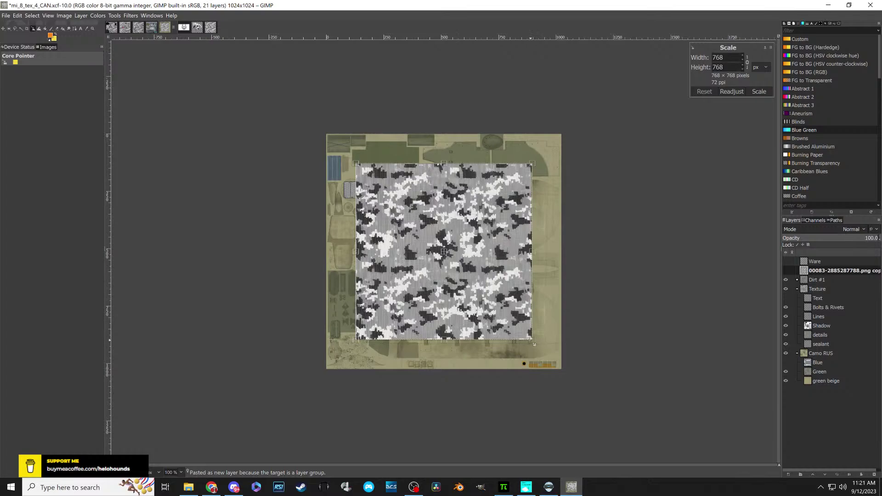
{"action": "left_click_drag", "start_coordinate": [534, 343], "coordinate": [610, 419]}
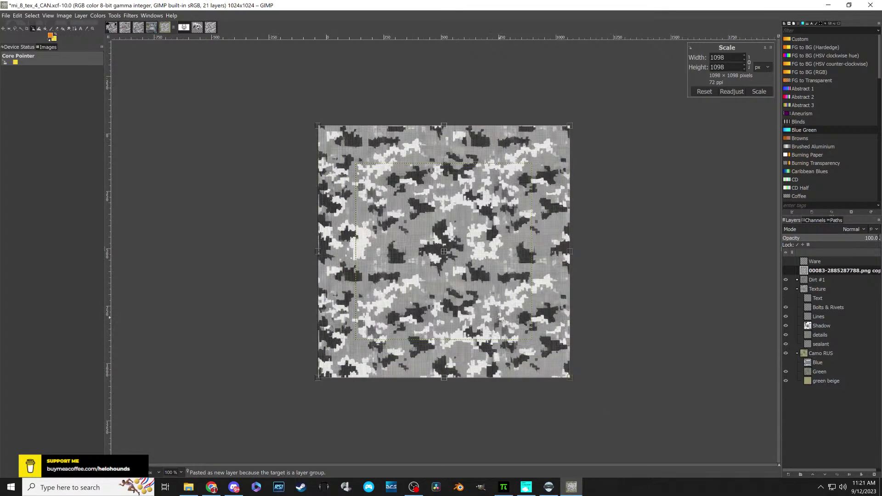
{"action": "key", "text": "Return"}
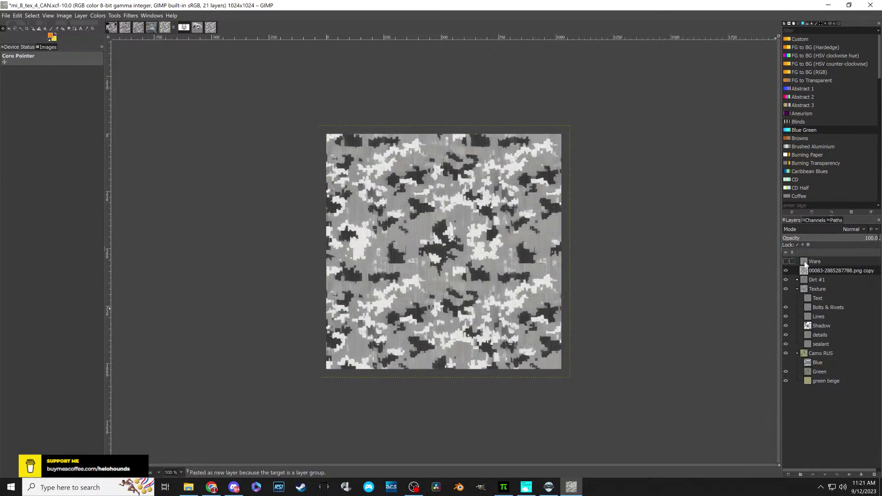
{"action": "left_click_drag", "start_coordinate": [804, 271], "coordinate": [806, 376]}
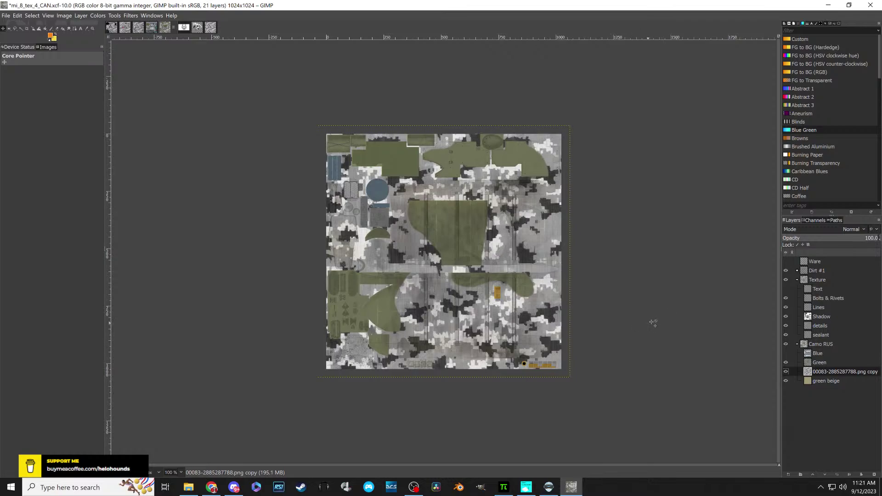
- Hide the Green and green beige layers of Camo RUS in mi_8_tex_4_CAN and show the Text layer
{"action": "left_click", "coordinate": [786, 363]}
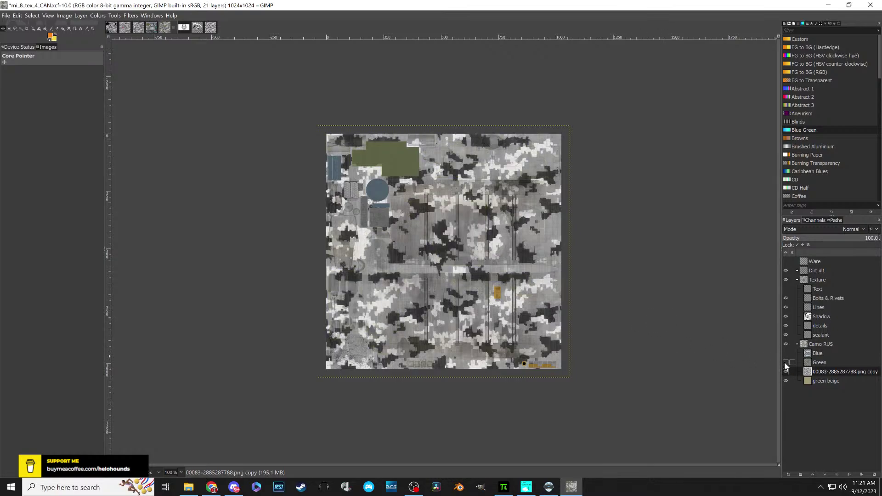
{"action": "left_click", "coordinate": [786, 363]}
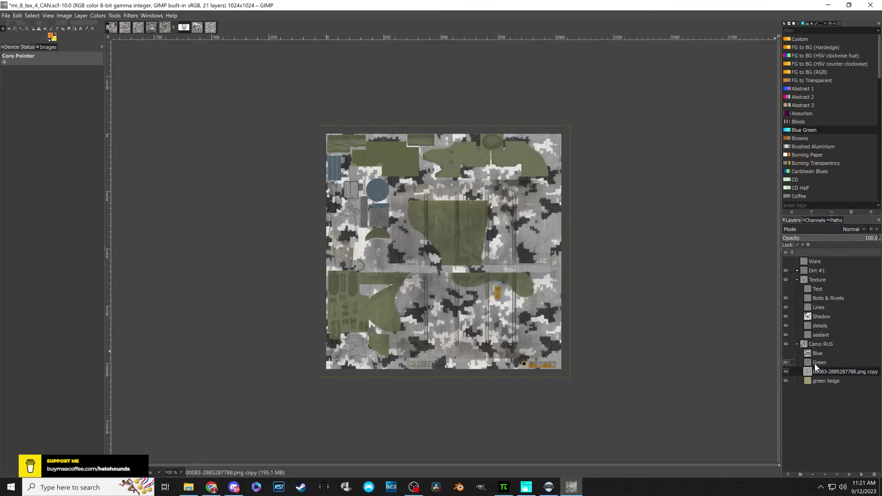
{"action": "left_click", "coordinate": [785, 362]}
{"action": "left_click", "coordinate": [786, 362]}
{"action": "left_click", "coordinate": [786, 363]}
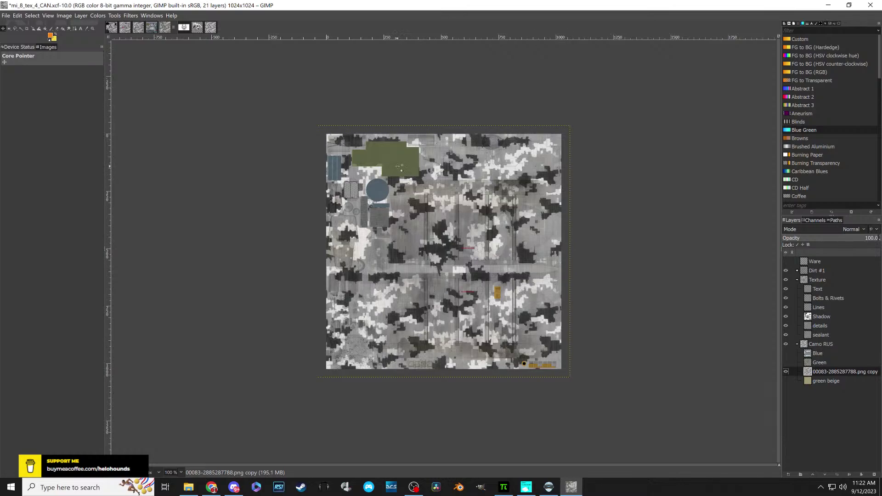
- Expand the Dirt #1 group and toggle the soot (No EVU) and Dirt layers to check what each one affects
{"action": "left_click", "coordinate": [399, 163]}
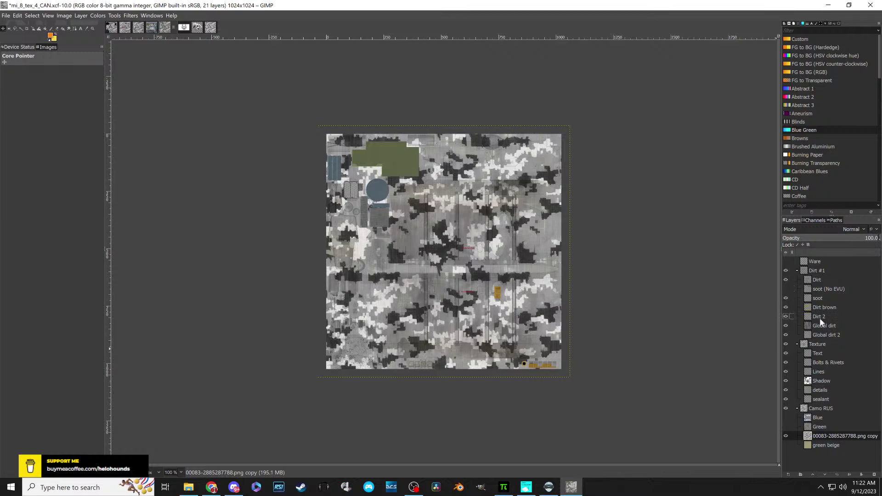
{"action": "left_click", "coordinate": [786, 289]}
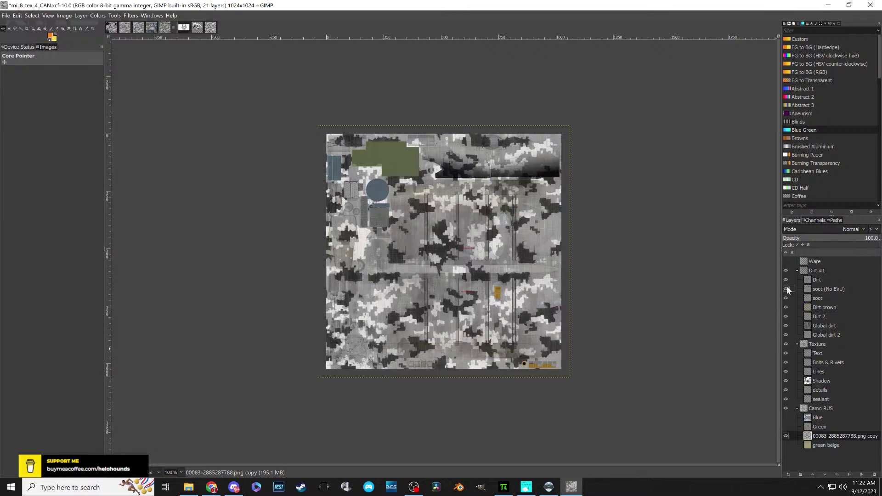
{"action": "left_click", "coordinate": [787, 289]}
{"action": "left_click", "coordinate": [785, 279]}
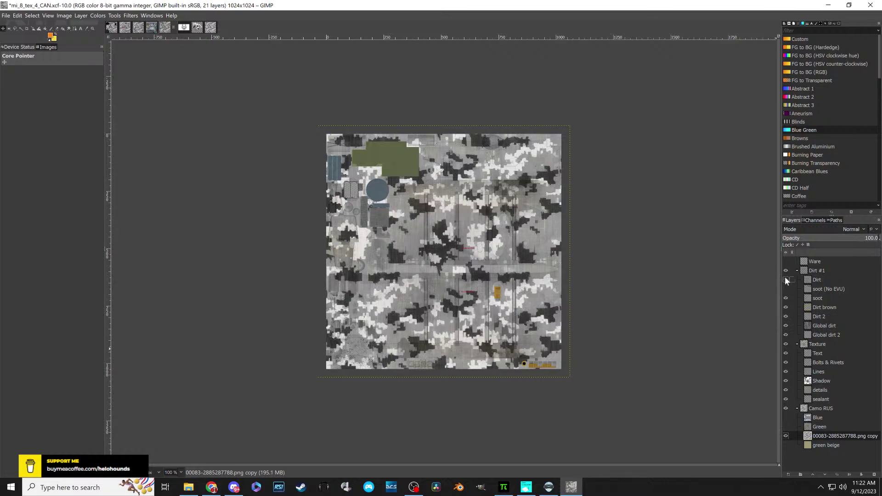
{"action": "left_click", "coordinate": [785, 279]}
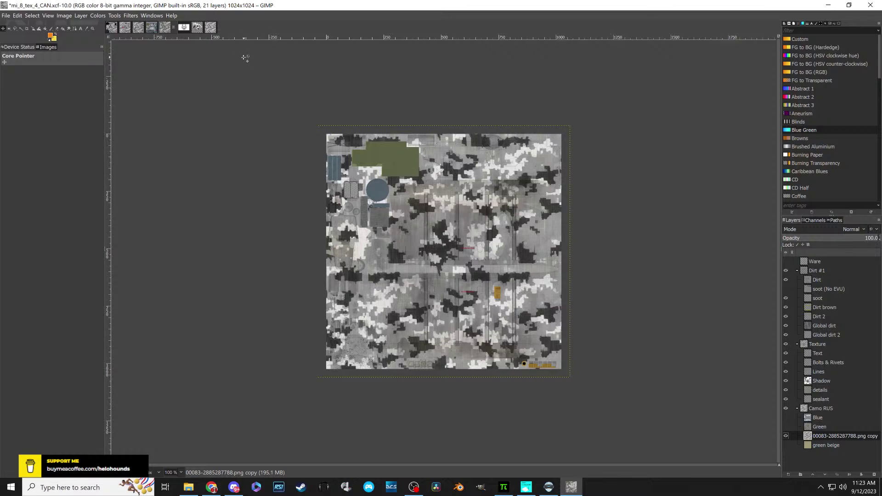
- Switch to mi_8_tex_1_CAN and show the Red Cross #1 layer in the Helo Hounds Camo group
{"action": "left_click", "coordinate": [126, 29]}
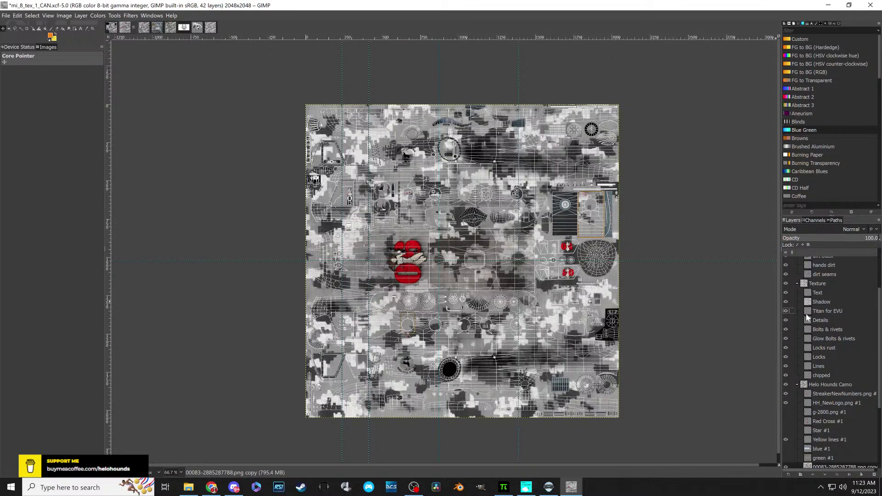
{"action": "scroll", "coordinate": [810, 315], "scroll_direction": "down", "scroll_amount": 1}
{"action": "scroll", "coordinate": [812, 340], "scroll_direction": "down", "scroll_amount": 3}
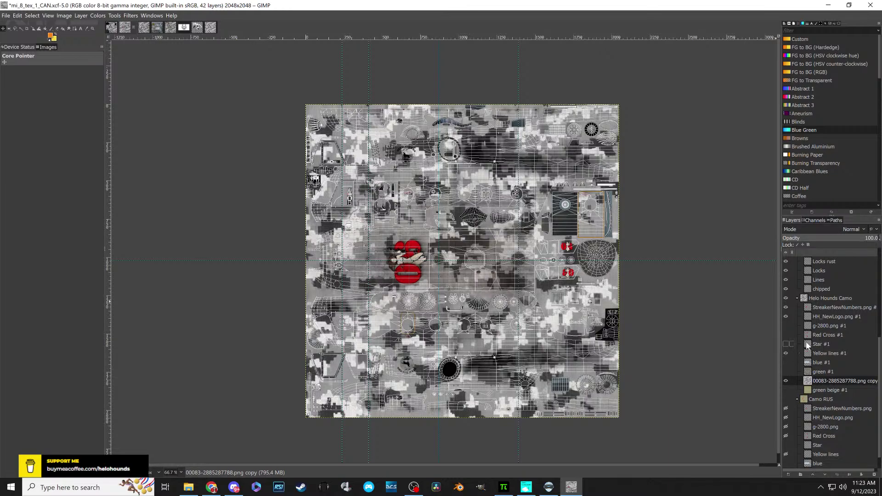
{"action": "left_click", "coordinate": [785, 335]}
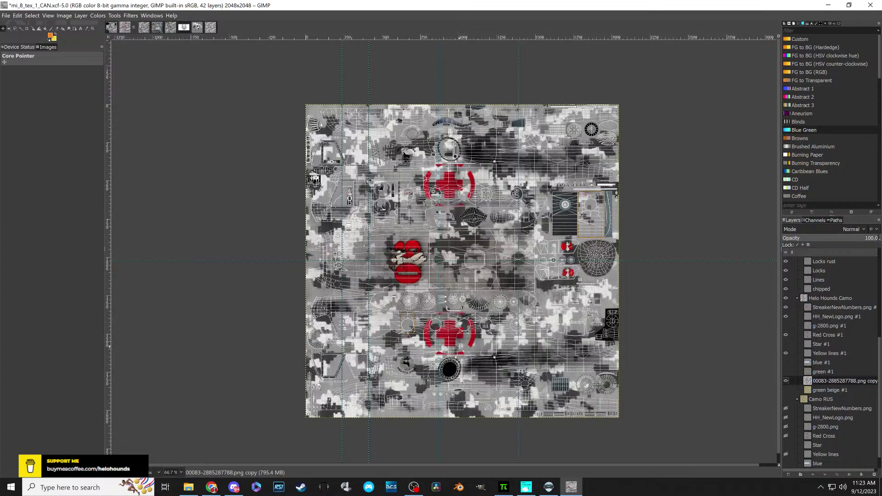
{"action": "scroll", "coordinate": [459, 339], "scroll_direction": "up", "scroll_amount": 2, "text": "ctrl"}
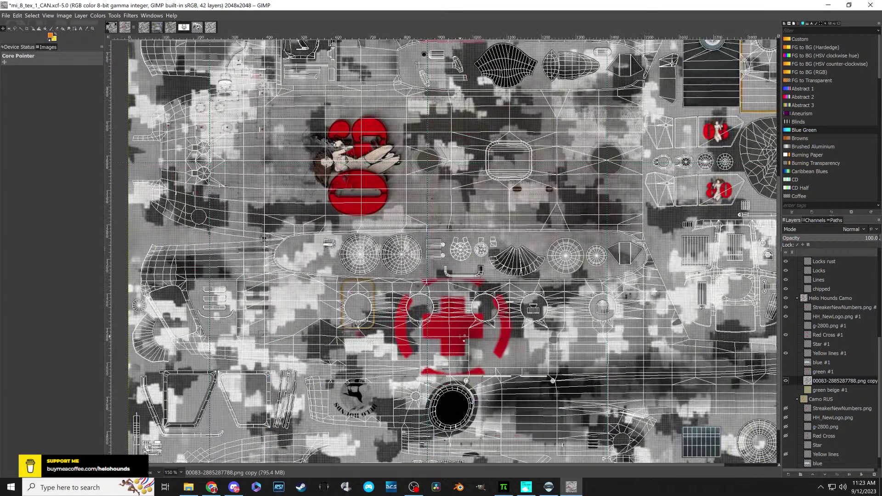
{"action": "scroll", "coordinate": [461, 339], "scroll_direction": "down", "scroll_amount": 1, "text": "ctrl"}
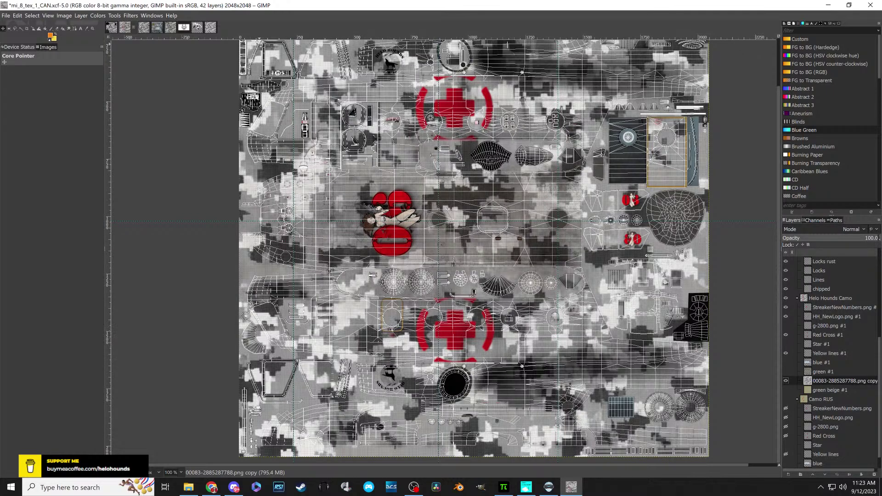
- Copy the 00089-459001112.png werewolf layer into mi_8_tex_1_CAN, placing it at the top of the layer stack and hiding it
{"action": "left_click", "coordinate": [196, 27]}
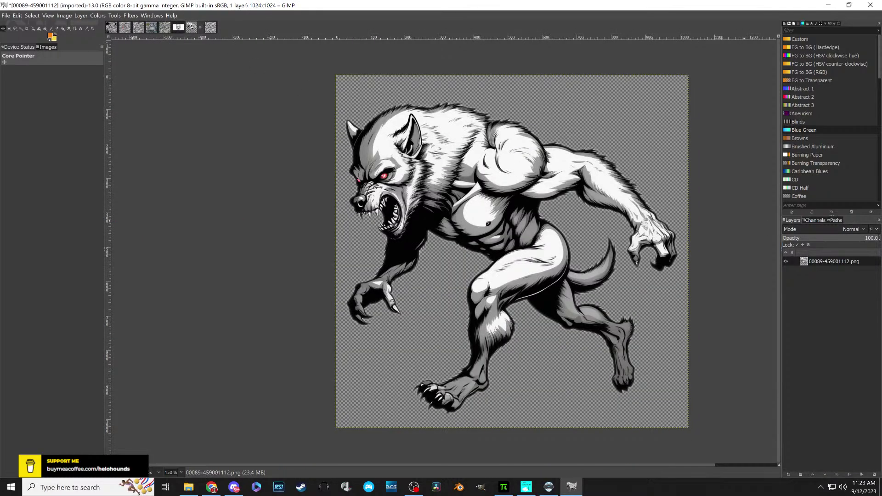
{"action": "left_click_drag", "start_coordinate": [803, 261], "coordinate": [441, 272]}
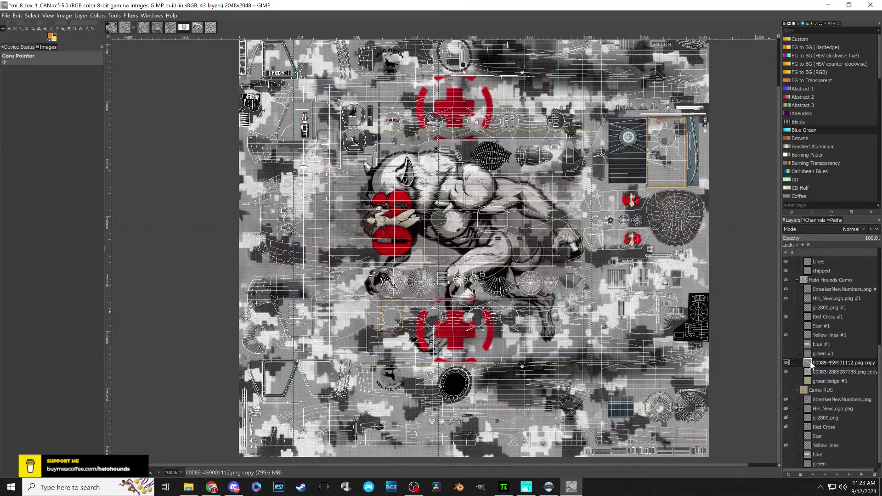
{"action": "mouse_move", "coordinate": [810, 364]}
{"action": "left_mouse_down"}
{"action": "mouse_move", "coordinate": [807, 254]}
{"action": "mouse_move", "coordinate": [803, 265]}
{"action": "left_mouse_up"}
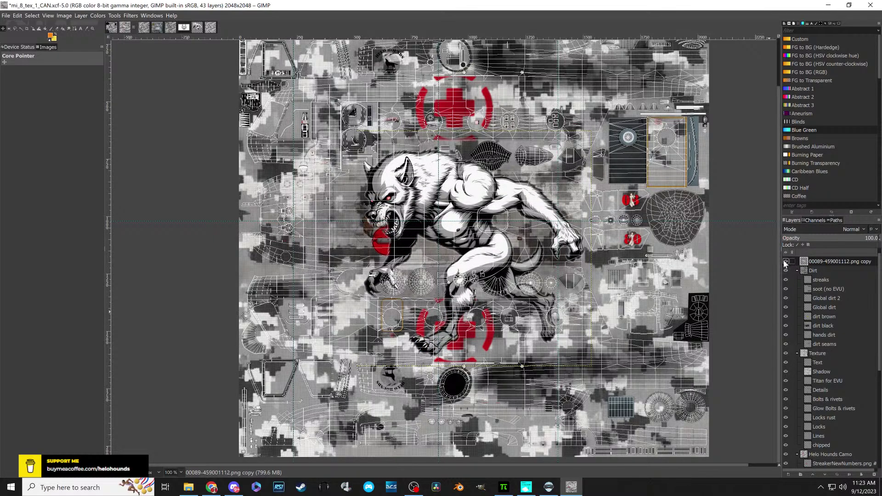
{"action": "left_click", "coordinate": [785, 261]}
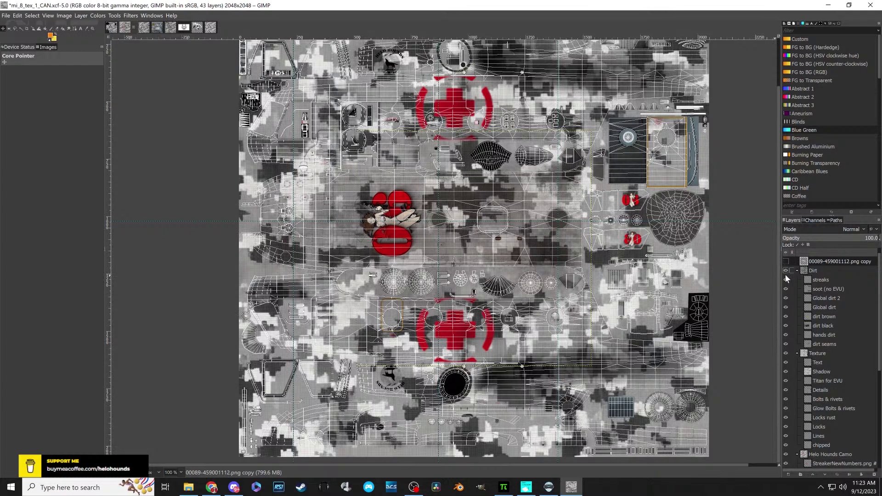
- Show the 00089-459001112.png copy werewolf layer and hide the ware wireframe layer, leaving the Dirt group visible
{"action": "left_click", "coordinate": [785, 271]}
{"action": "left_click", "coordinate": [786, 261]}
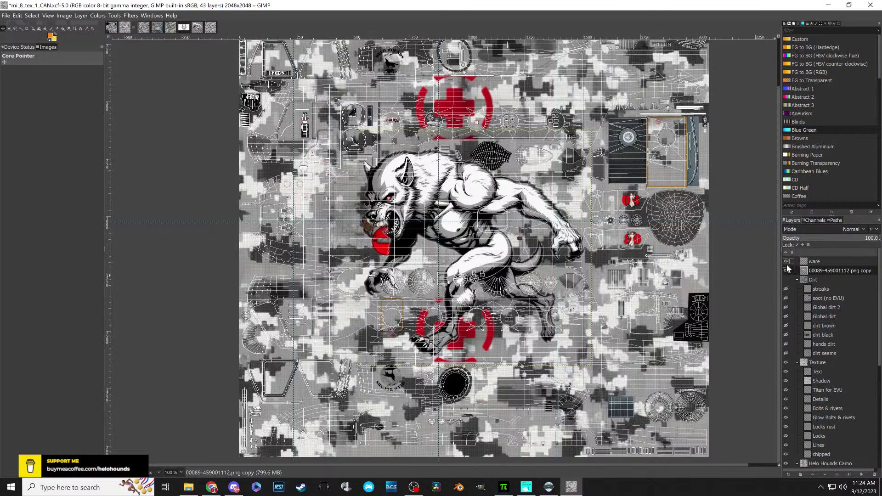
{"action": "left_click", "coordinate": [785, 280]}
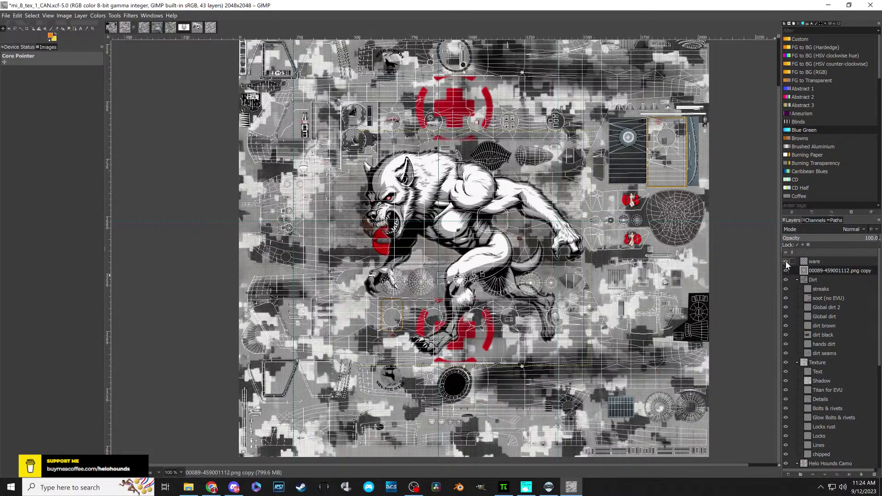
{"action": "left_click", "coordinate": [785, 262]}
- Collapse the Dirt, Texture and Camo RUS layer groups, keeping Helo Hounds Camo expanded
{"action": "left_click", "coordinate": [795, 277]}
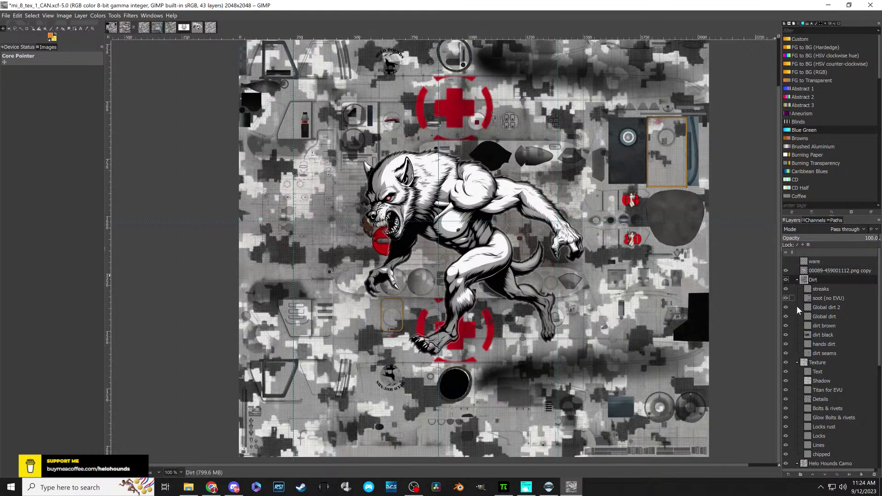
{"action": "left_click", "coordinate": [796, 279]}
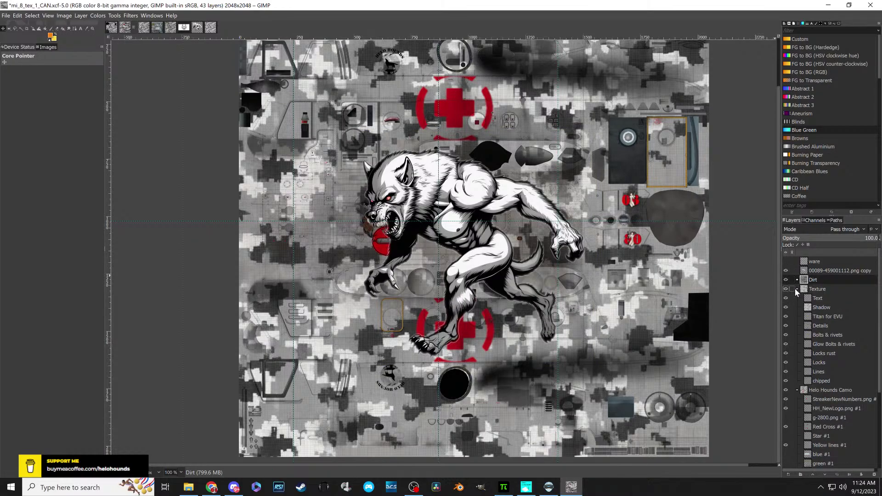
{"action": "left_click", "coordinate": [795, 289]}
{"action": "left_click", "coordinate": [796, 289]}
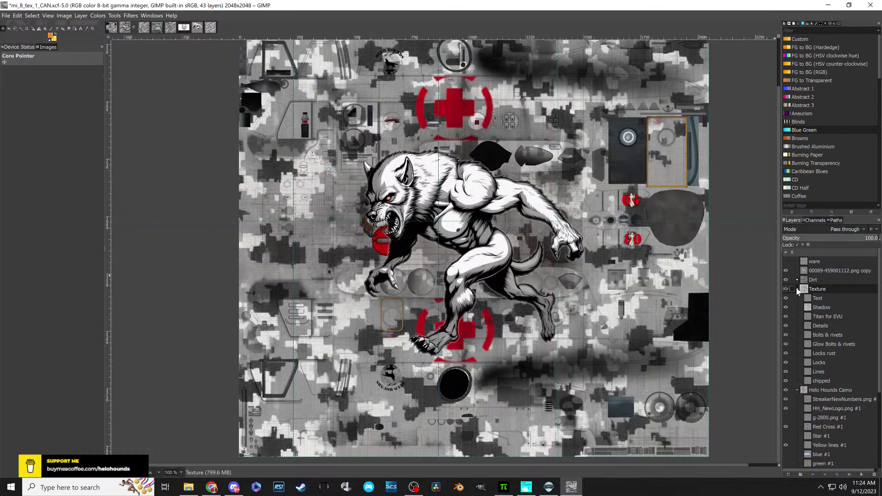
{"action": "scroll", "coordinate": [807, 328], "scroll_direction": "down", "scroll_amount": 1}
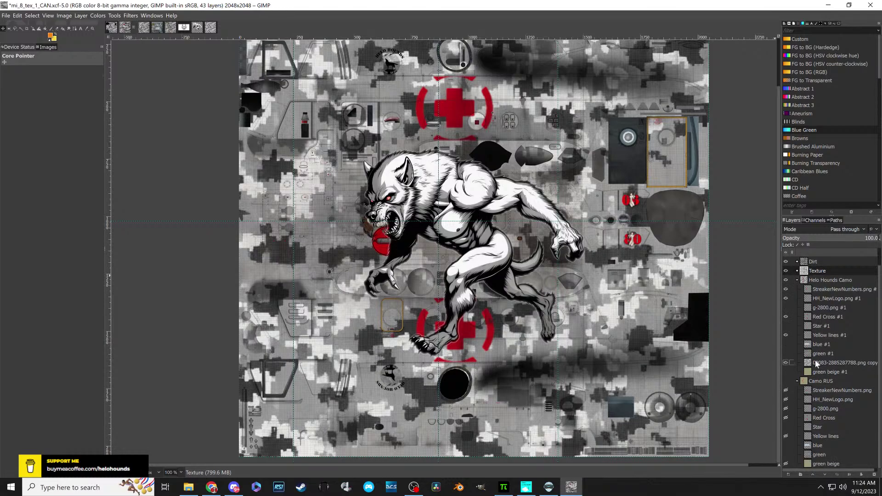
{"action": "left_click", "coordinate": [797, 381]}
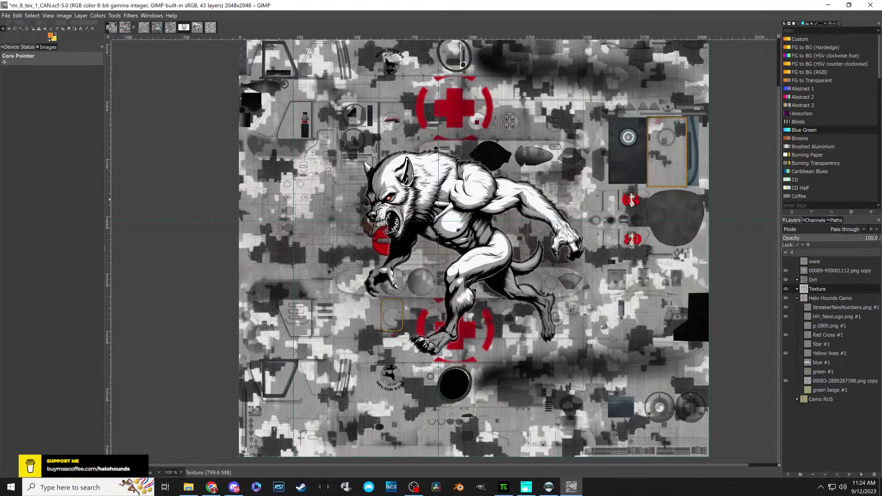
- Scale the 00089-459001112.png copy werewolf layer to 297 × 297 px and position it over the upper red cross
{"action": "left_click", "coordinate": [807, 271]}
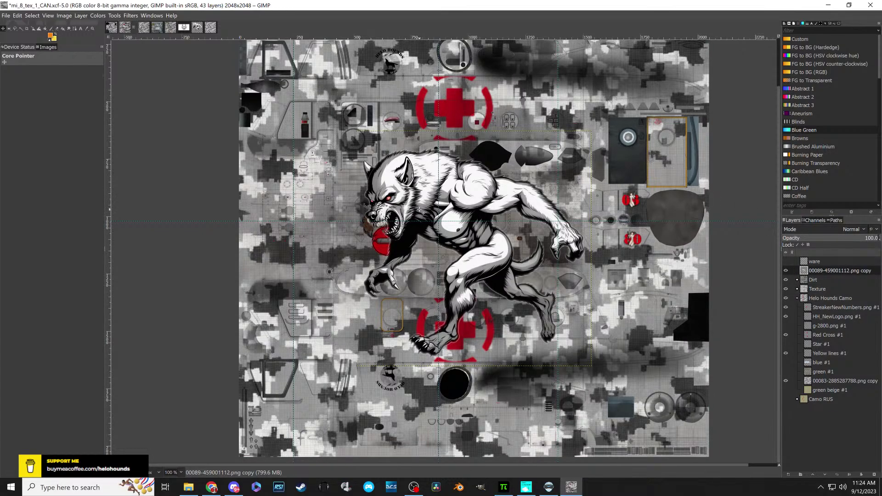
{"action": "key", "text": "shift+s"}
{"action": "left_click", "coordinate": [423, 212]}
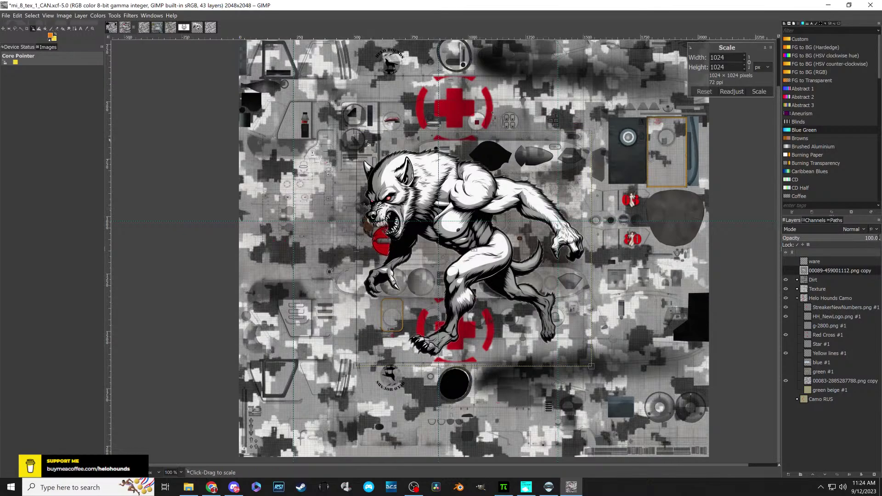
{"action": "left_click_drag", "start_coordinate": [590, 366], "coordinate": [516, 278]}
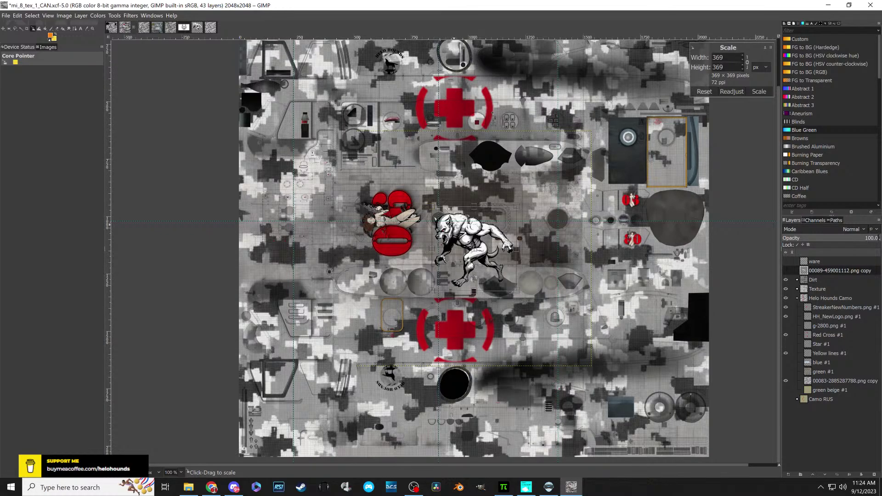
{"action": "left_click_drag", "start_coordinate": [475, 250], "coordinate": [463, 122]}
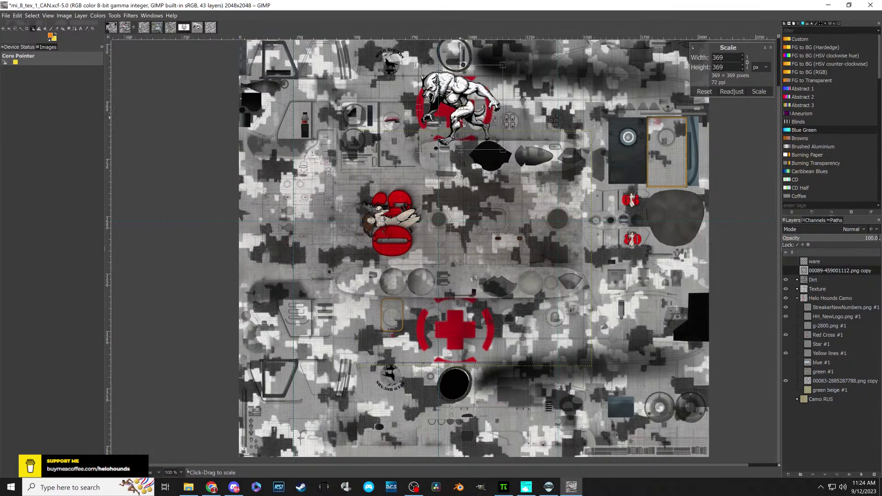
{"action": "left_click_drag", "start_coordinate": [505, 152], "coordinate": [489, 137]}
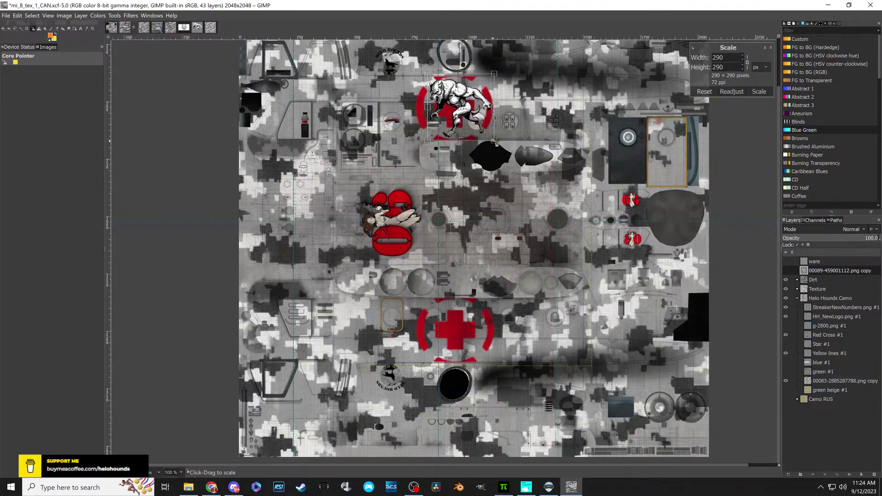
{"action": "left_click_drag", "start_coordinate": [494, 140], "coordinate": [499, 147]}
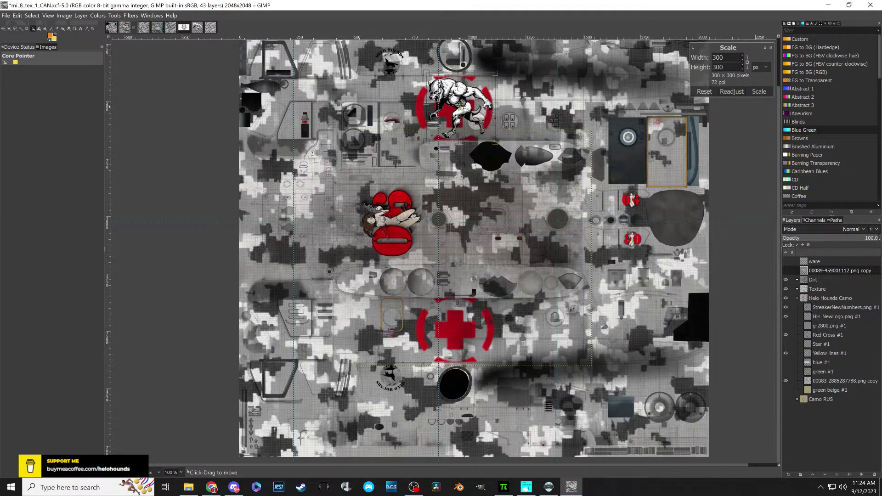
{"action": "left_click_drag", "start_coordinate": [457, 106], "coordinate": [452, 106]}
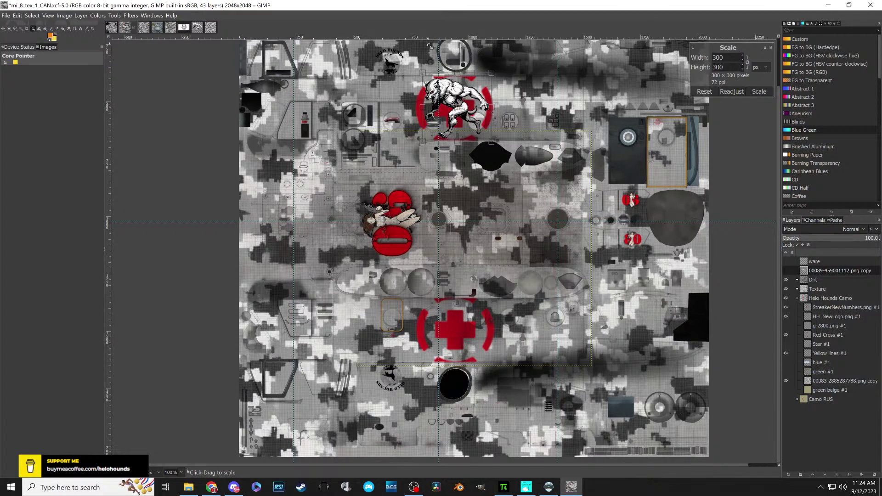
{"action": "left_click_drag", "start_coordinate": [440, 46], "coordinate": [437, 47]}
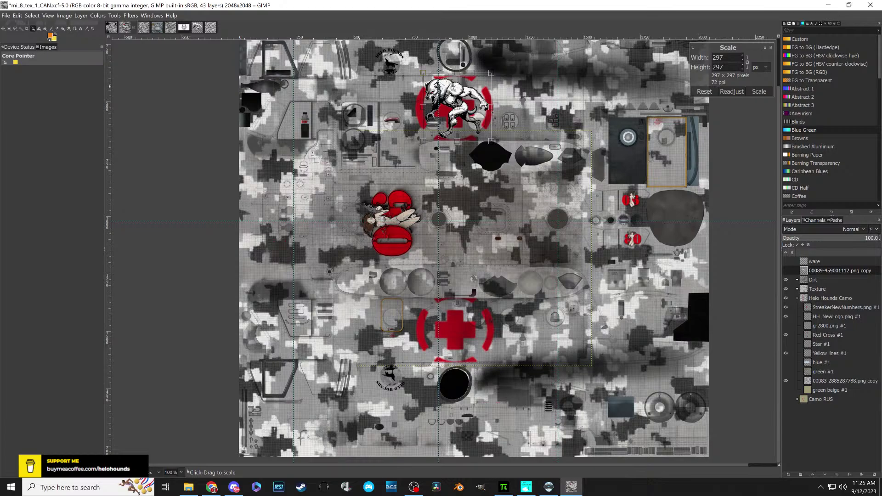
{"action": "key", "text": "Return"}
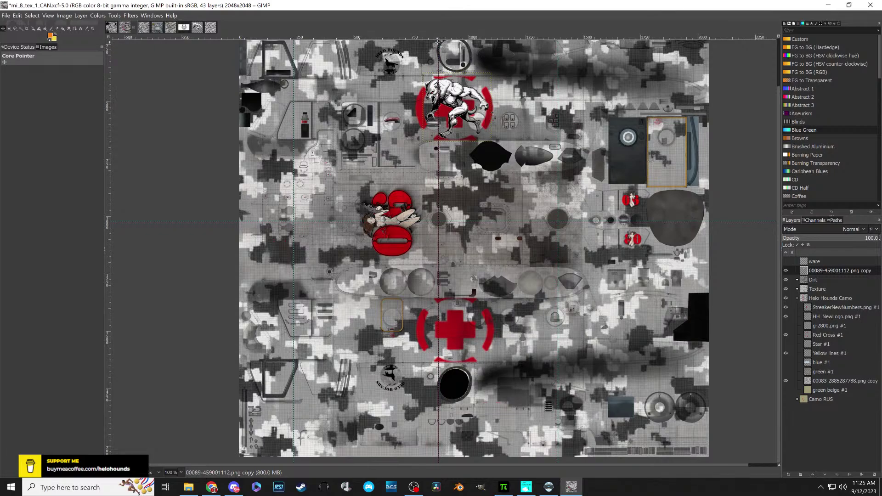
- Move the central vertical guide to the left edge of the scaled werewolf and duplicate the werewolf layer
{"action": "left_click_drag", "start_coordinate": [438, 40], "coordinate": [423, 45]}
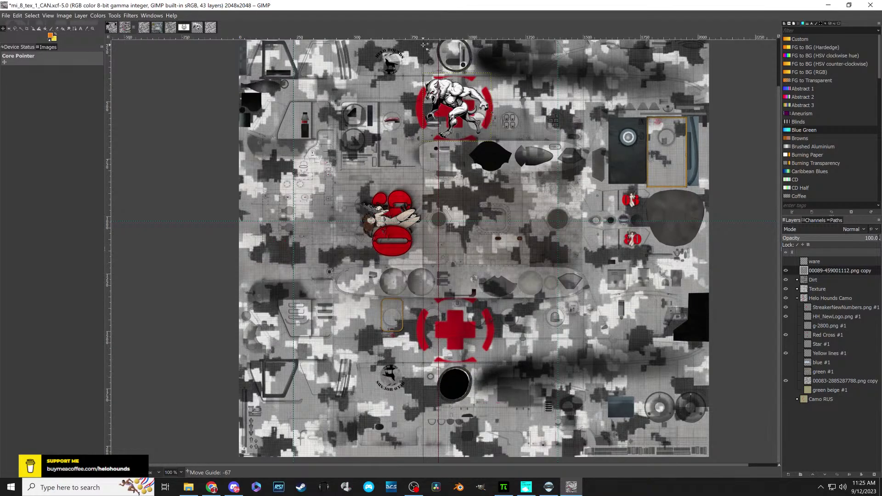
{"action": "left_click_drag", "start_coordinate": [423, 45], "coordinate": [423, 45]}
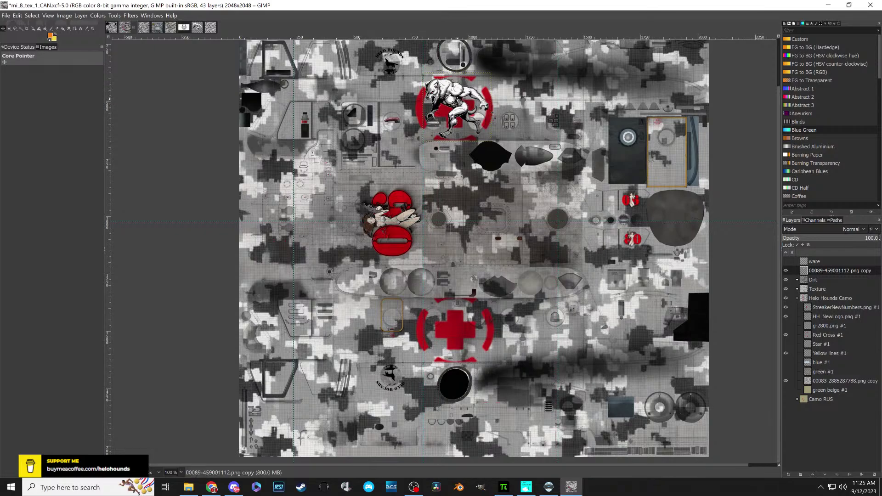
{"action": "right_click", "coordinate": [804, 272]}
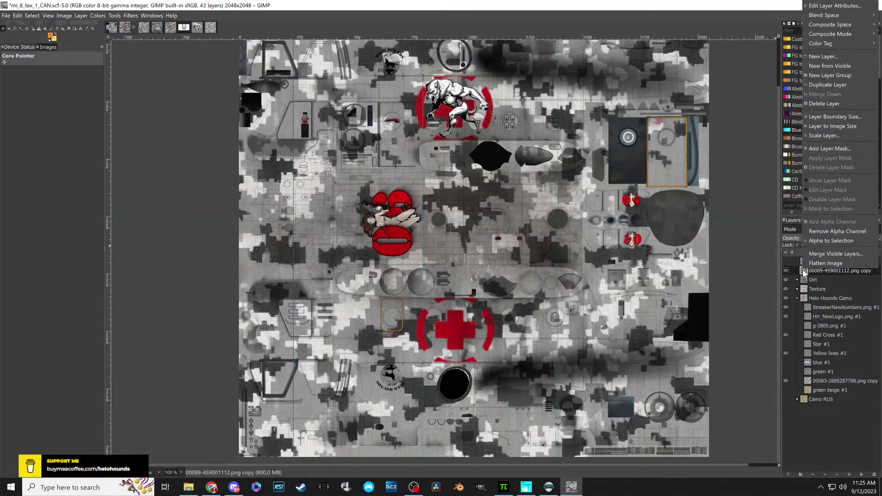
{"action": "left_click", "coordinate": [819, 84]}
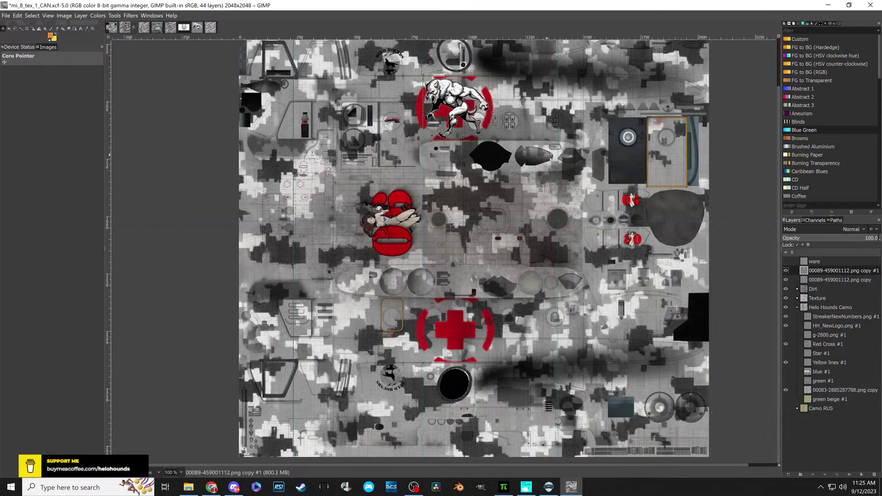
- Rotate the duplicated werewolf layer 180° and move it straight down onto the lower red cross
{"action": "key", "text": "shift+r"}
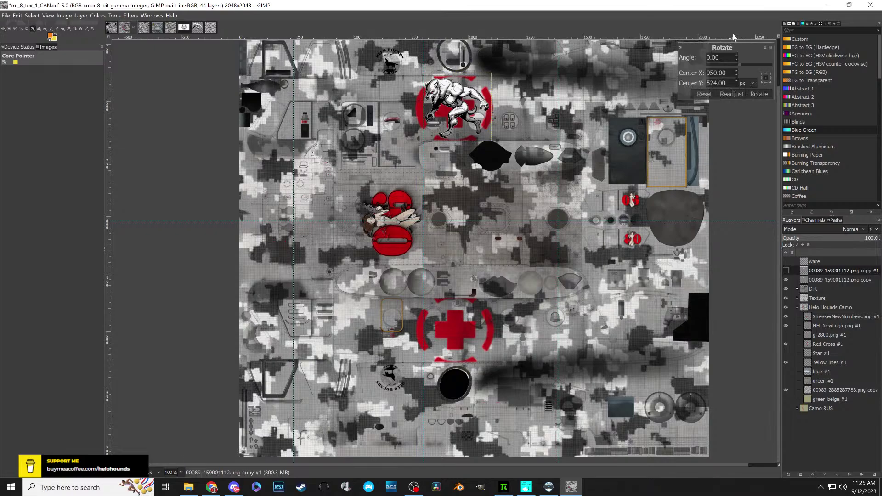
{"action": "type", "text": "180"}
{"action": "key", "text": "Return"}
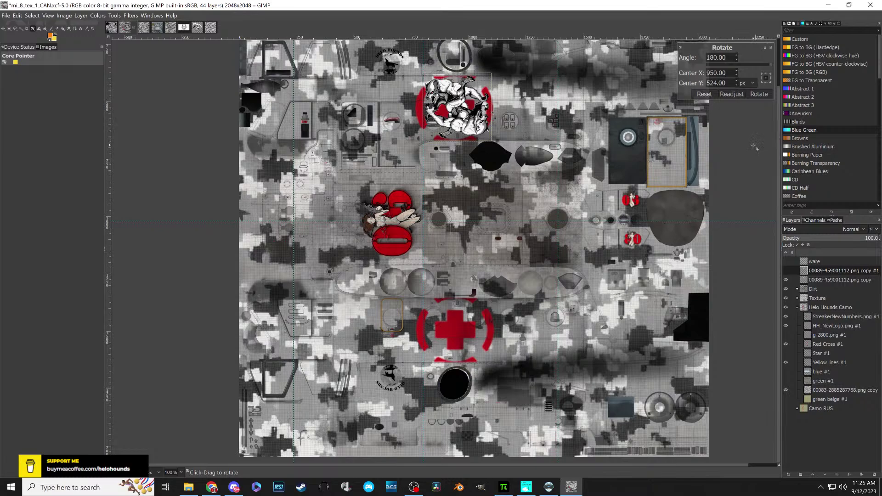
{"action": "key", "text": "Return"}
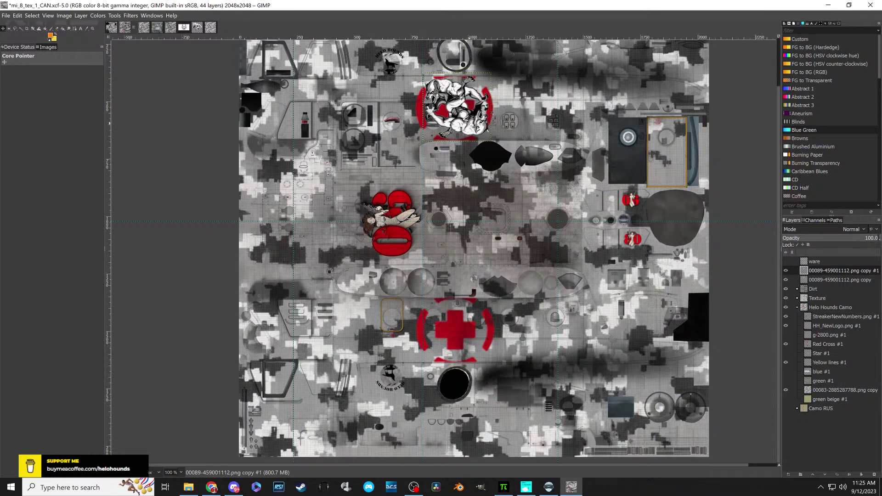
{"action": "left_click_drag", "start_coordinate": [470, 122], "coordinate": [470, 347]}
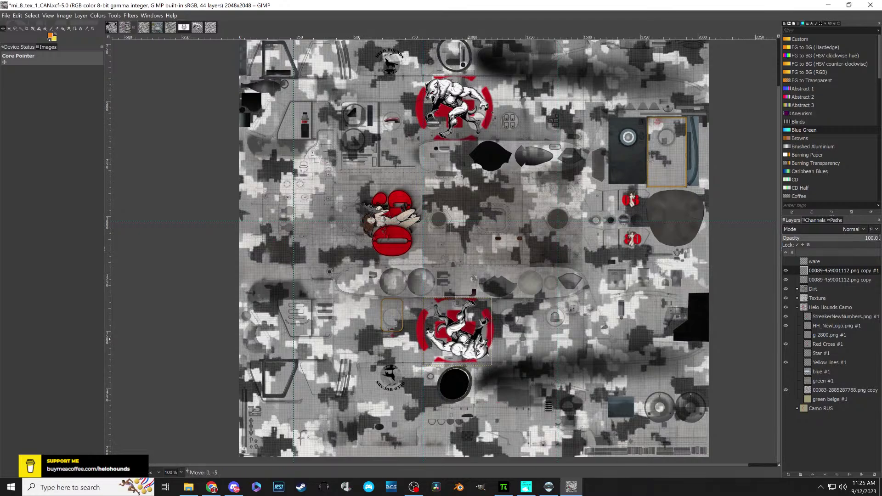
{"action": "left_click", "coordinate": [455, 330]}
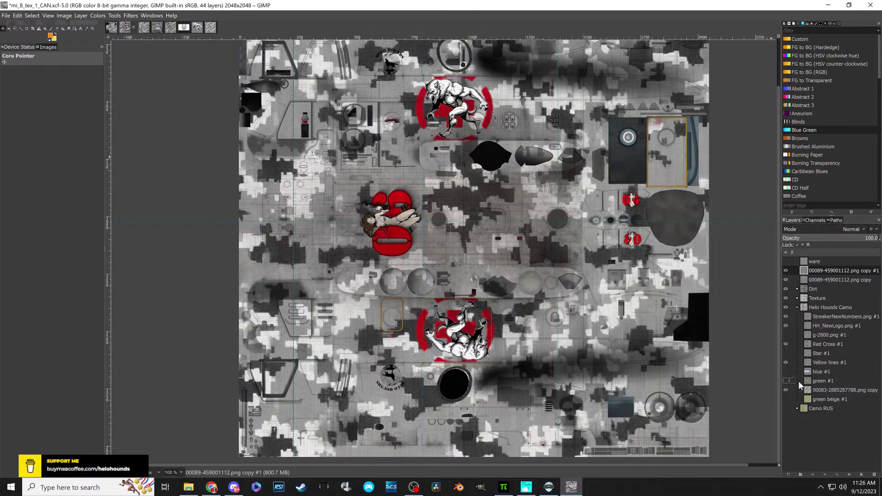
- Hide the Red Cross #1 layer and move the rotated werewolf layer into the Helo Hounds Camo group, below StreakerNewNumbers.png #1
{"action": "left_click", "coordinate": [785, 344]}
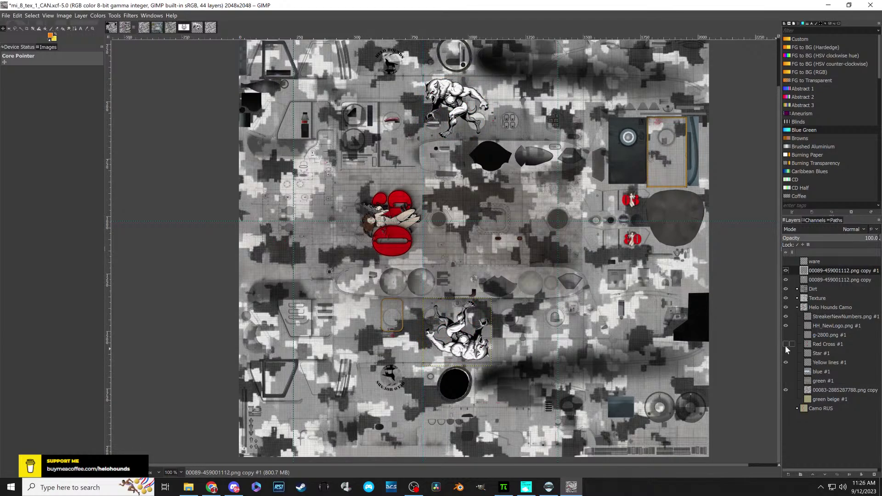
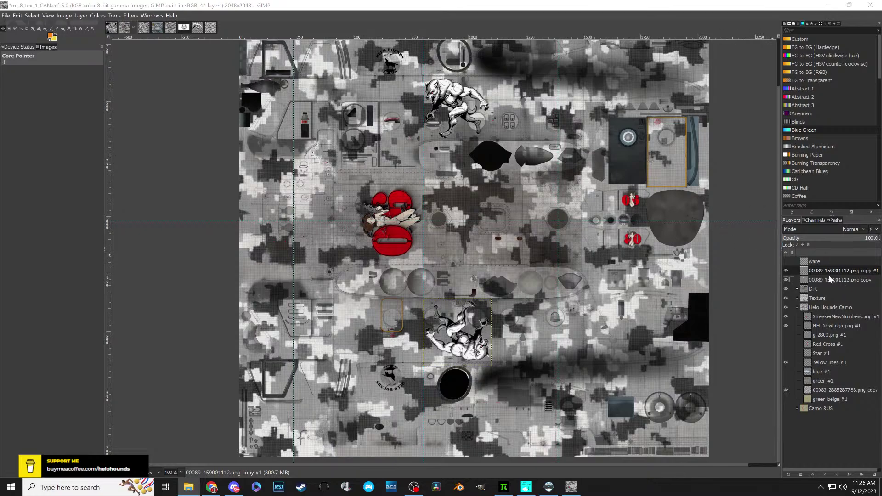
{"action": "mouse_move", "coordinate": [801, 270]}
{"action": "left_mouse_down"}
{"action": "mouse_move", "coordinate": [804, 390]}
{"action": "mouse_move", "coordinate": [796, 314]}
{"action": "mouse_move", "coordinate": [796, 337]}
{"action": "mouse_move", "coordinate": [794, 322]}
{"action": "left_mouse_up"}
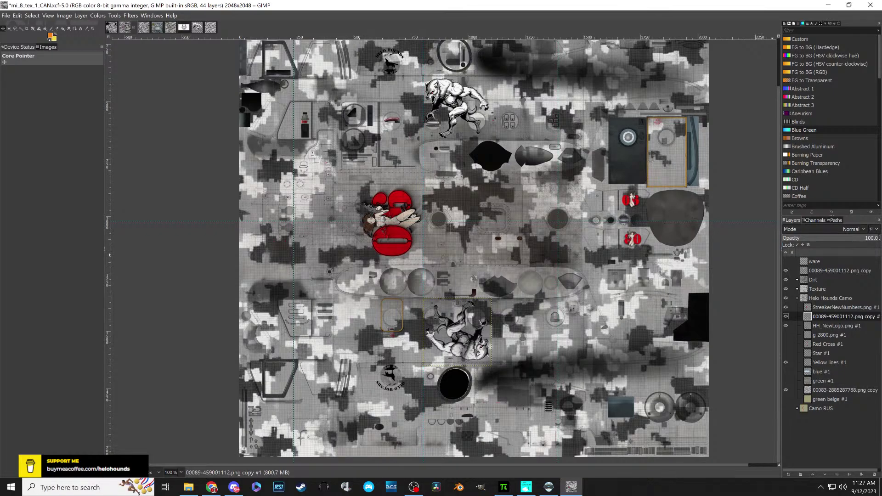
- Import LogoPossible.png as a layer, place it directly below the ware layer, and move the logo over the large red numbers
{"action": "key", "text": "alt+Tab"}
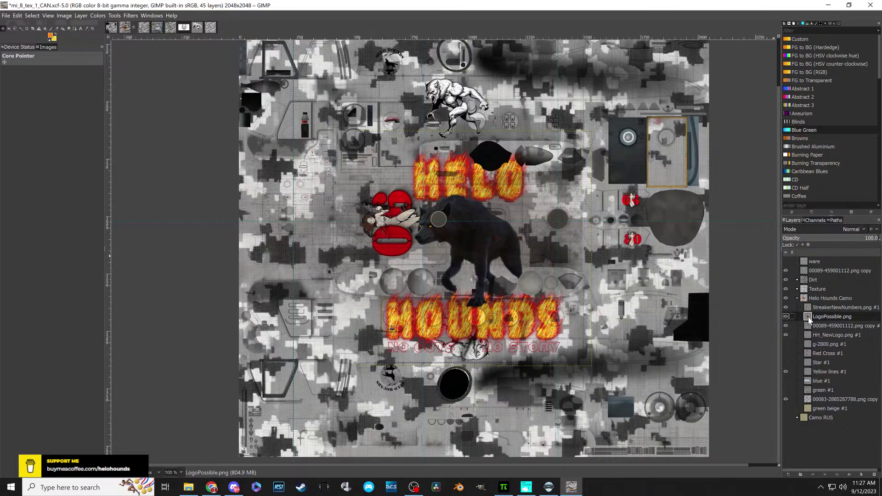
{"action": "left_click_drag", "start_coordinate": [809, 317], "coordinate": [809, 266]}
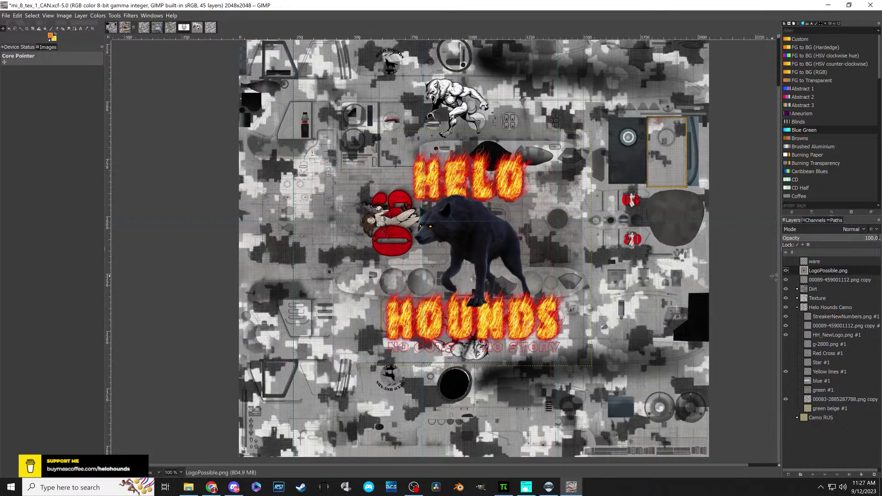
{"action": "left_click_drag", "start_coordinate": [491, 248], "coordinate": [443, 261]}
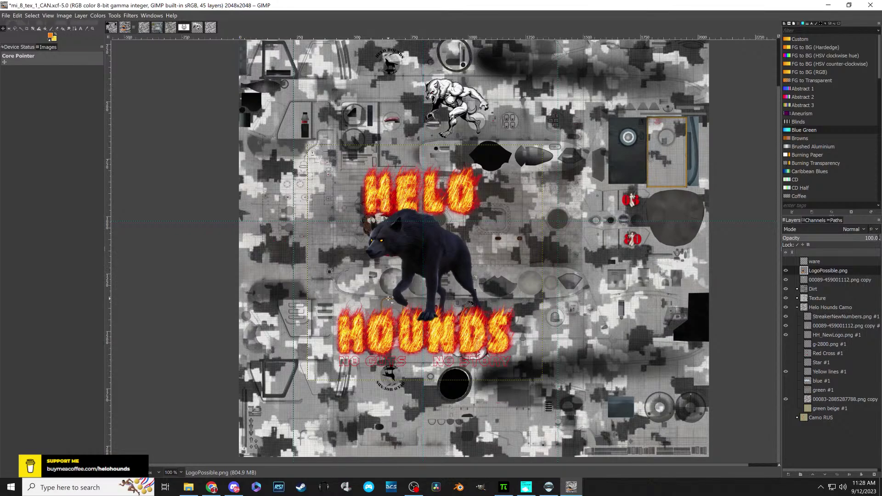
- Scale the LogoPossible.png layer down to 93 × 93 pixels and place it over the upper small red number
{"action": "scroll", "coordinate": [389, 299], "scroll_direction": "up", "scroll_amount": 3}
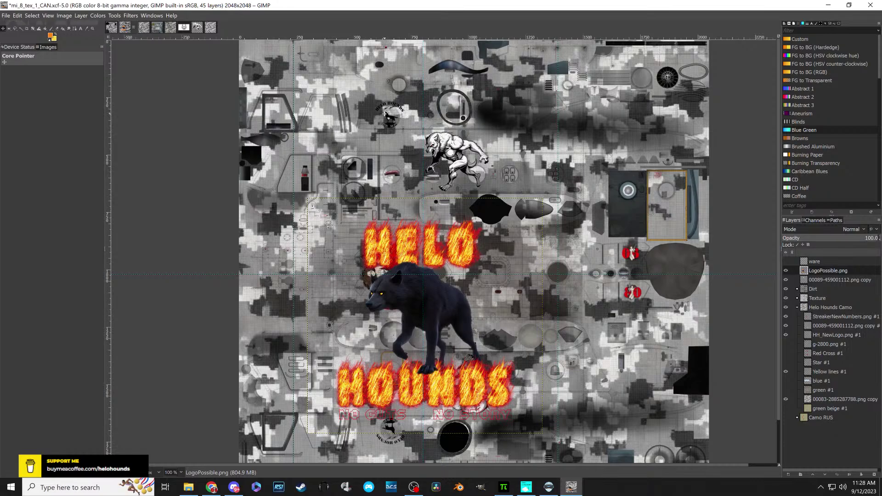
{"action": "scroll", "coordinate": [388, 114], "scroll_direction": "up", "scroll_amount": 3}
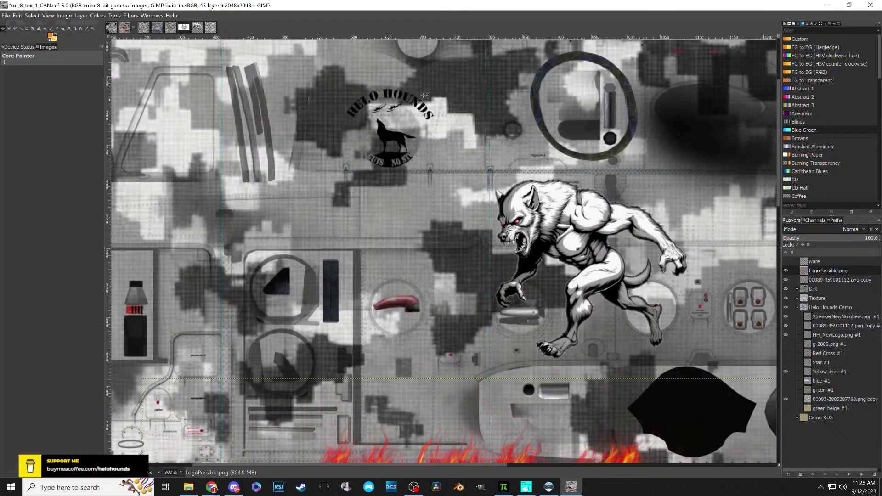
{"action": "scroll", "coordinate": [388, 123], "scroll_direction": "down", "scroll_amount": 3}
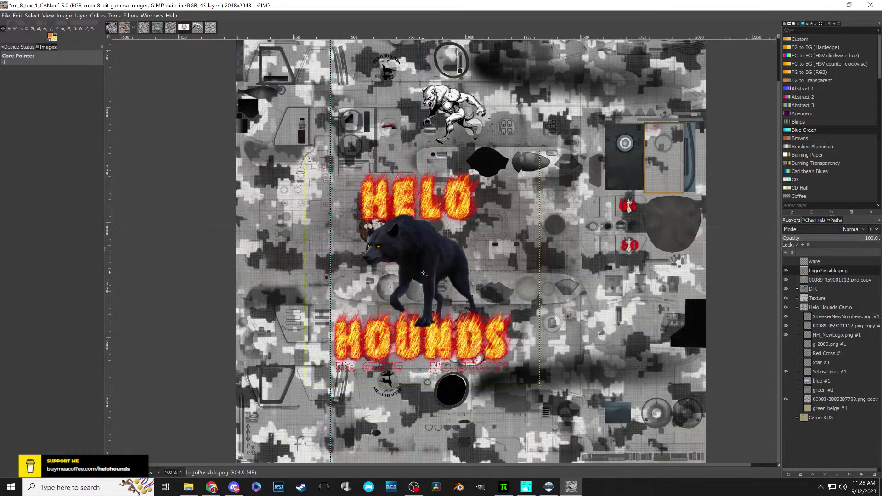
{"action": "key", "text": "shift+s"}
{"action": "left_click", "coordinate": [422, 273]}
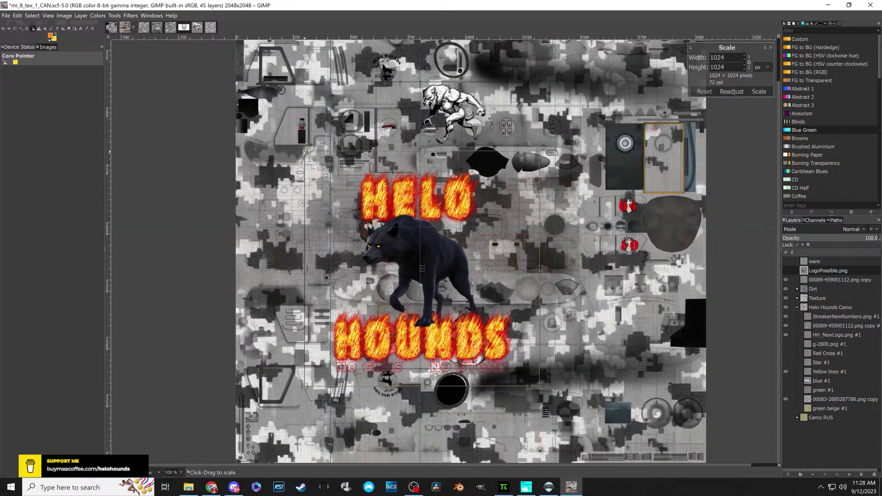
{"action": "left_click_drag", "start_coordinate": [307, 155], "coordinate": [389, 237]}
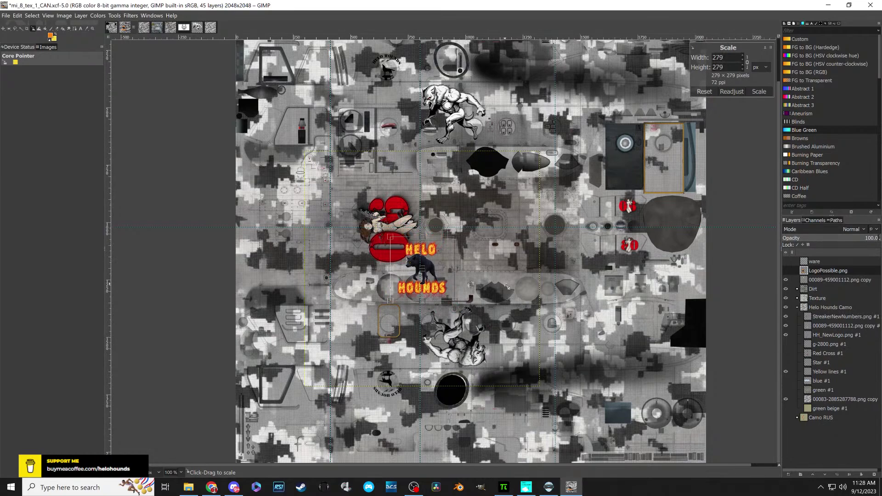
{"action": "left_click_drag", "start_coordinate": [507, 286], "coordinate": [518, 298]}
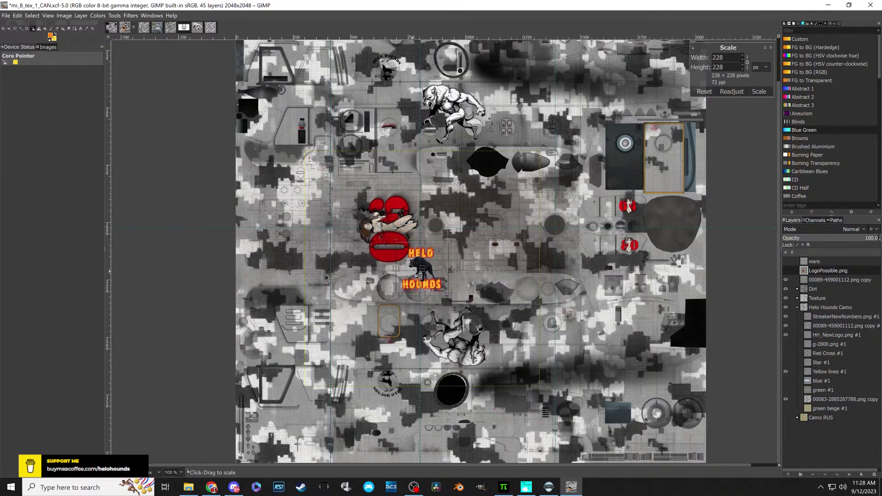
{"action": "left_click_drag", "start_coordinate": [421, 270], "coordinate": [629, 210]}
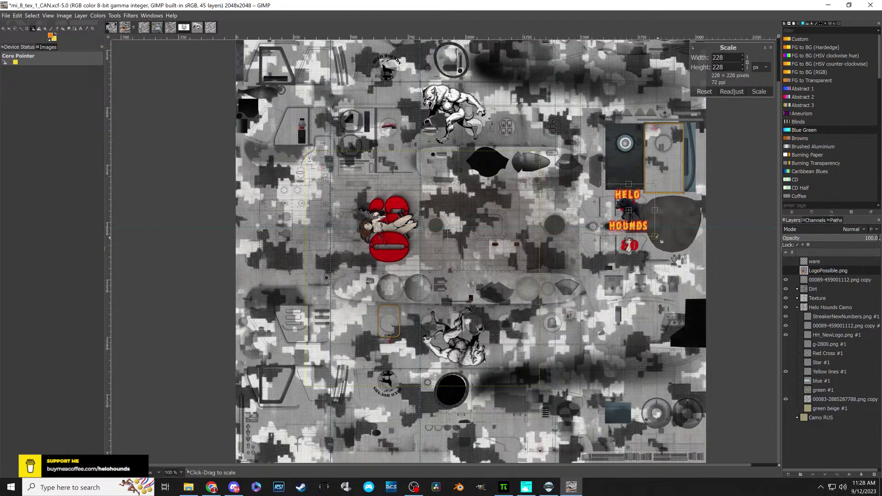
{"action": "left_click_drag", "start_coordinate": [661, 241], "coordinate": [629, 209]}
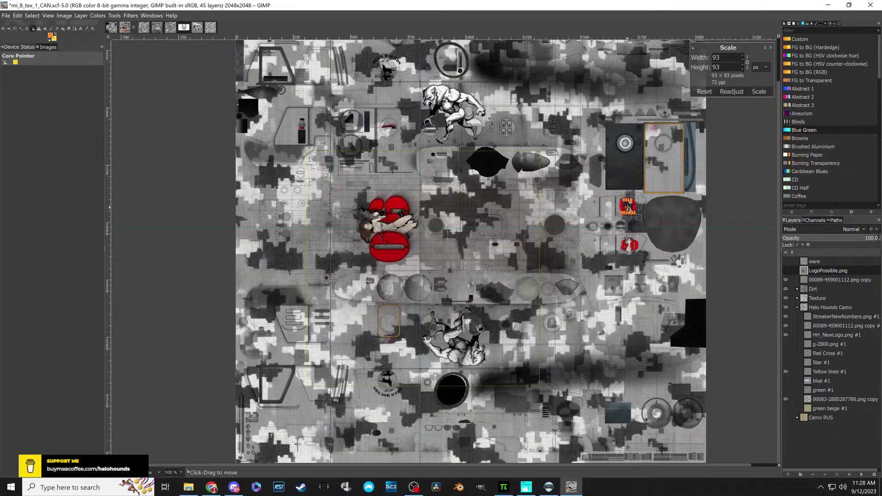
- Nudge the scaled logo slightly upward on the upper small red number and apply the scaling
{"action": "scroll", "coordinate": [629, 208], "scroll_direction": "up", "scroll_amount": 2}
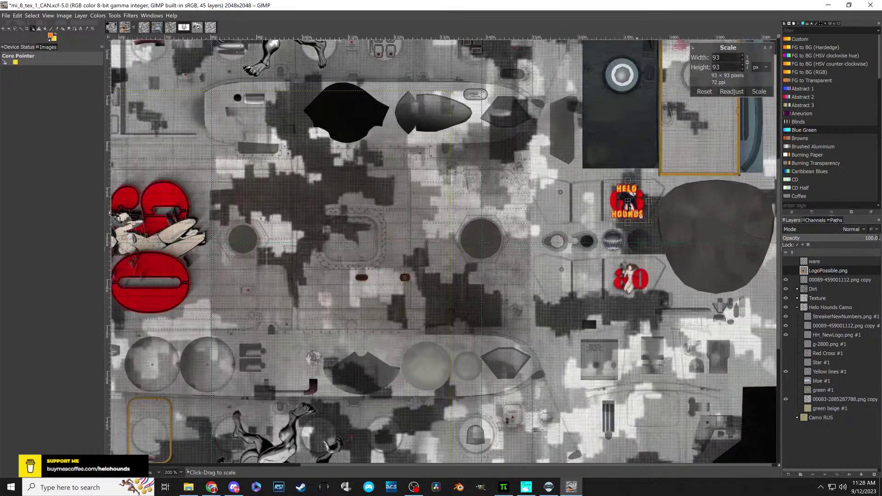
{"action": "scroll", "coordinate": [638, 212], "scroll_direction": "up", "scroll_amount": 1}
{"action": "scroll", "coordinate": [639, 214], "scroll_direction": "up", "scroll_amount": 1}
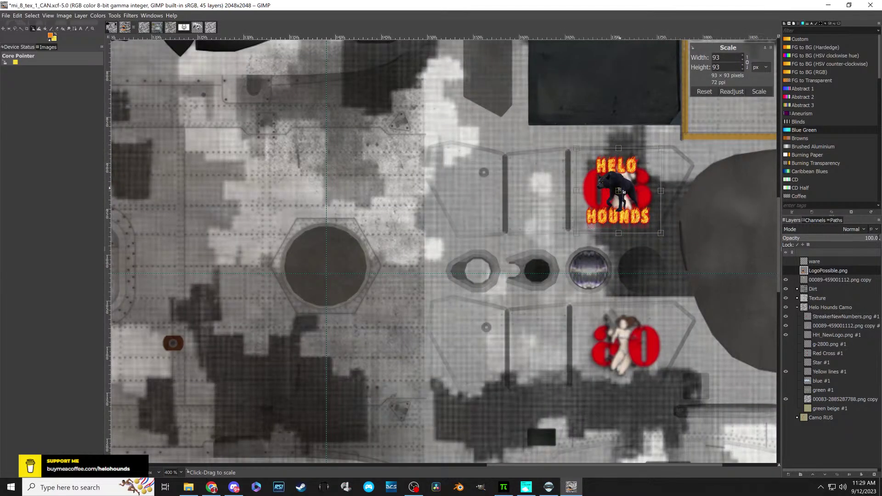
{"action": "left_click_drag", "start_coordinate": [618, 190], "coordinate": [618, 188]}
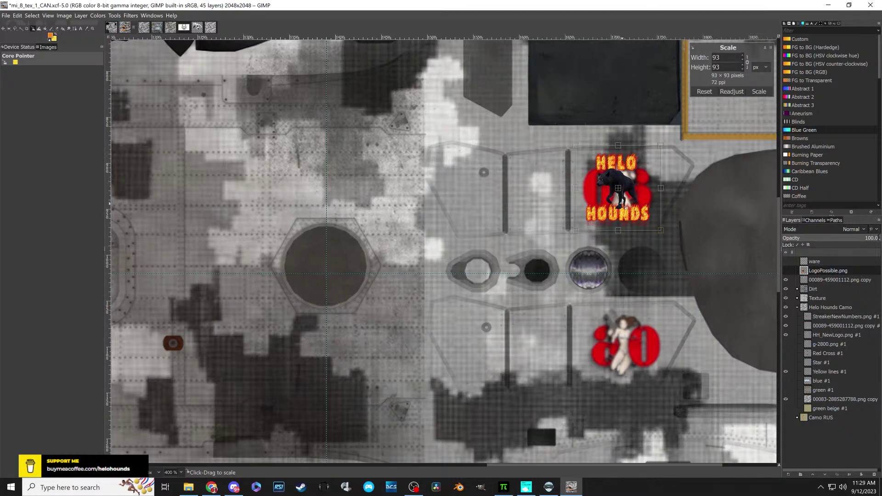
{"action": "key", "text": "Return"}
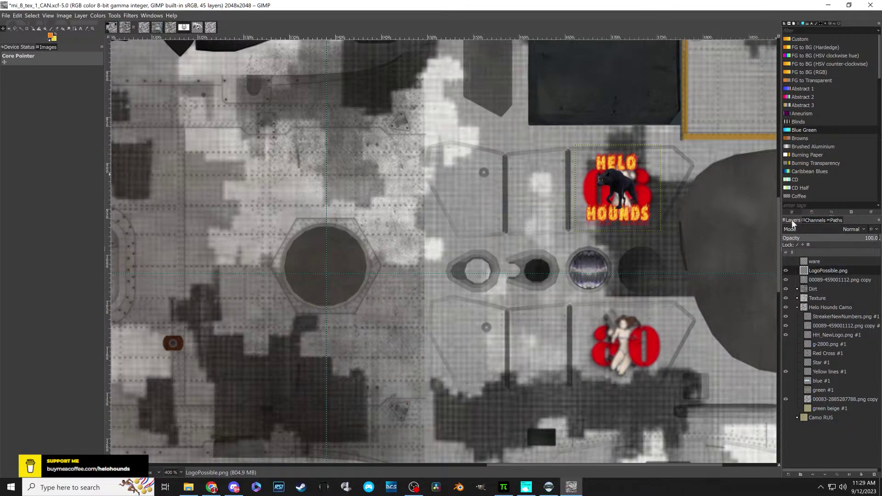
- Place a horizontally flipped duplicate of the small logo over the lower small red number
{"action": "right_click", "coordinate": [806, 273]}
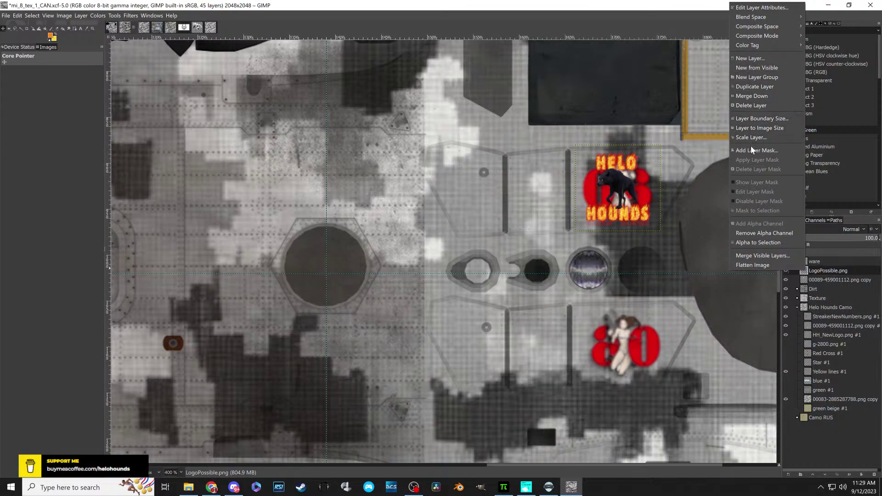
{"action": "left_click", "coordinate": [748, 87]}
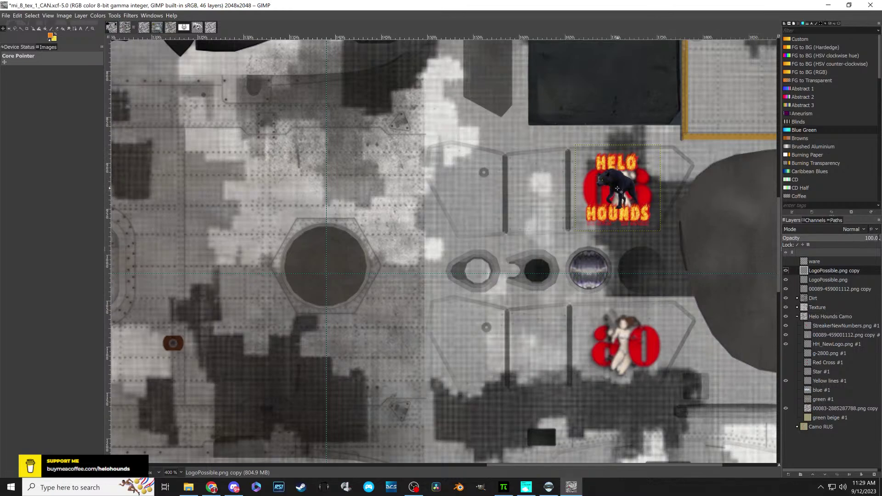
{"action": "right_click", "coordinate": [617, 189]}
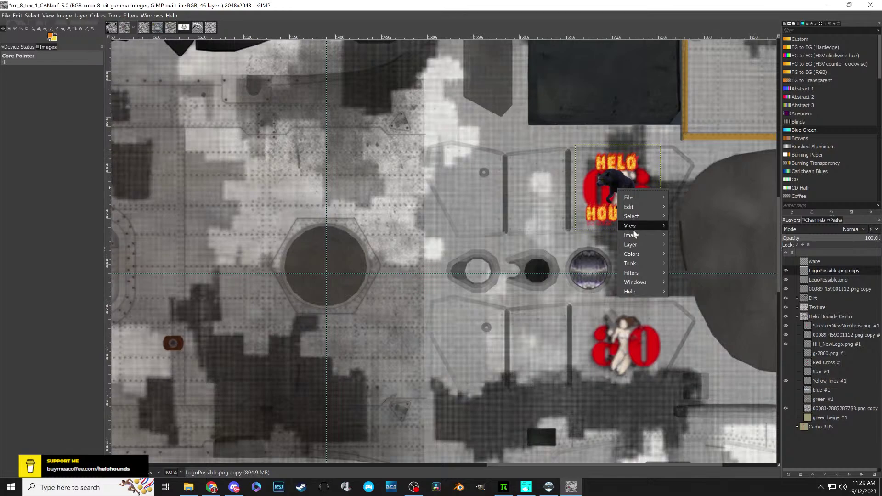
{"action": "mouse_move", "coordinate": [633, 243]}
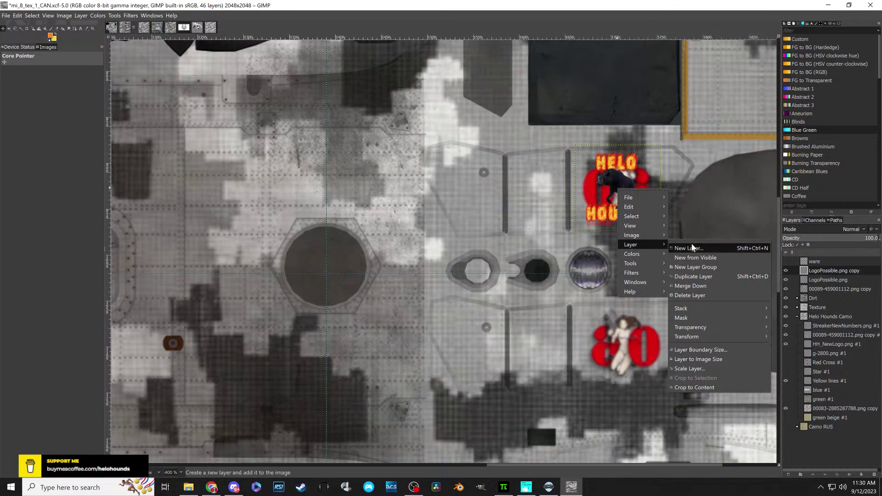
{"action": "mouse_move", "coordinate": [698, 337]}
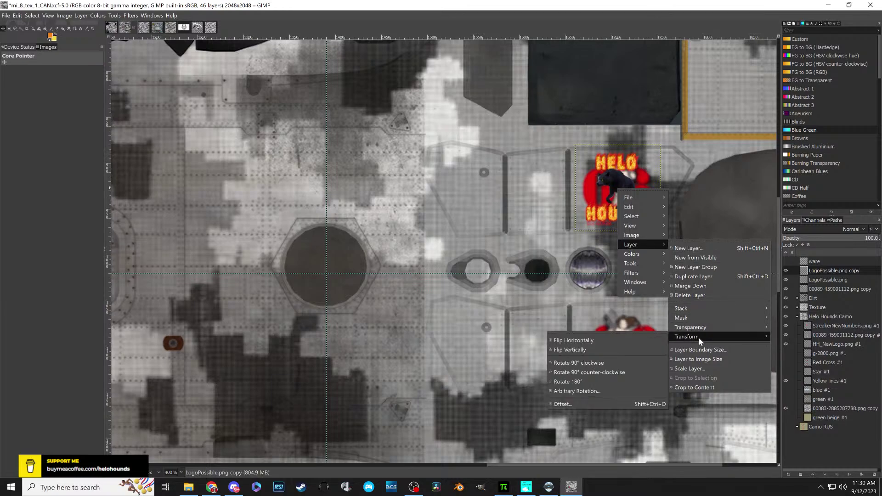
{"action": "left_click", "coordinate": [587, 342]}
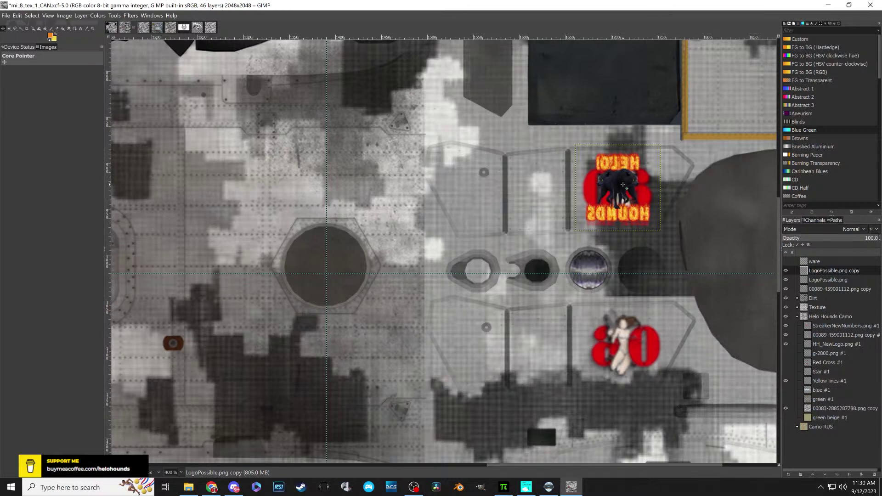
{"action": "left_click_drag", "start_coordinate": [618, 184], "coordinate": [622, 340]}
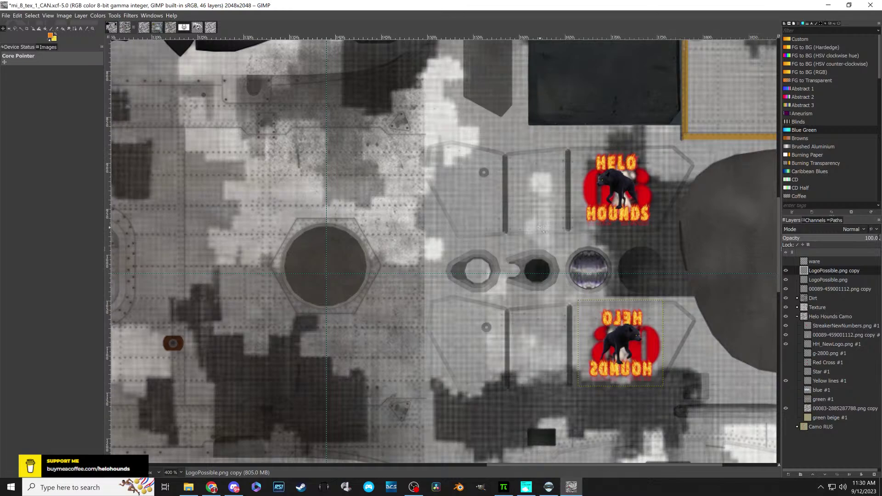
- Import LogoPossible.png once more as a new full-size layer above the flipped logo copy
{"action": "scroll", "coordinate": [525, 228], "scroll_direction": "down", "scroll_amount": 5}
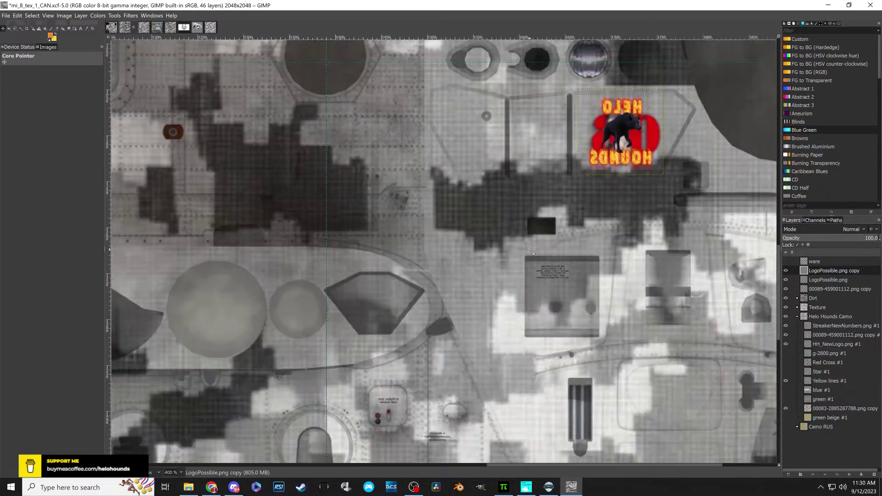
{"action": "scroll", "coordinate": [541, 235], "scroll_direction": "up", "scroll_amount": 5}
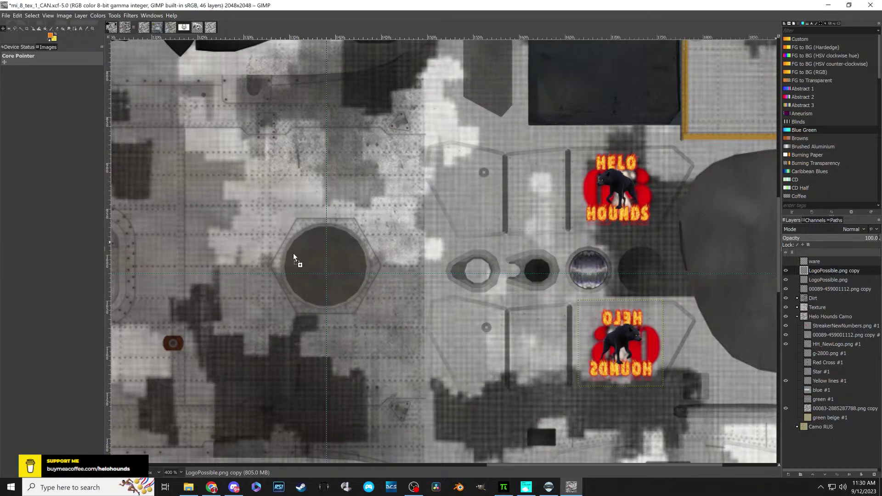
{"action": "key", "text": "shift+ctrl+d"}
{"action": "scroll", "coordinate": [394, 244], "scroll_direction": "down", "scroll_amount": 5}
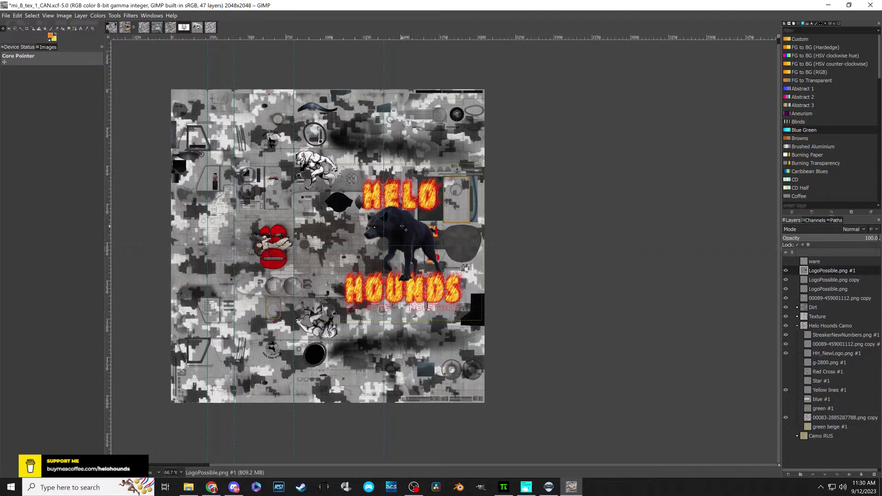
- Scale the newly imported logo down to 376 × 376 pixels and position it over the large red numbers
{"action": "key", "text": "shift+s"}
{"action": "left_click", "coordinate": [409, 225]}
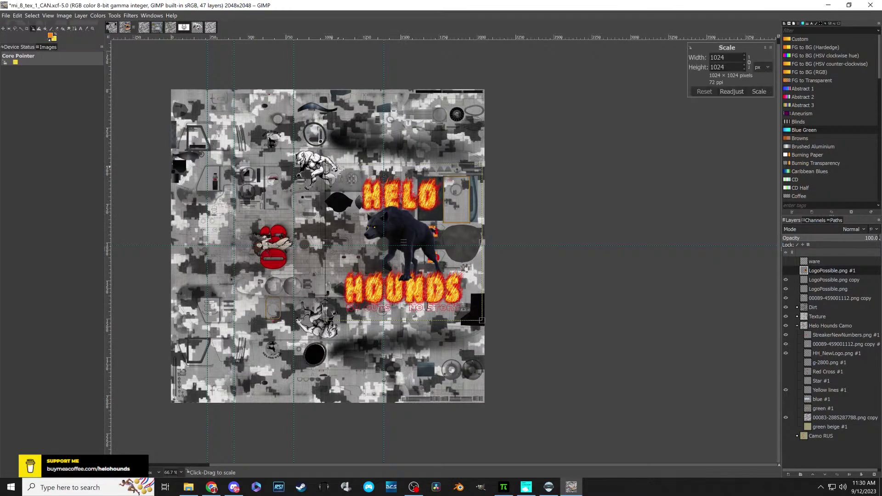
{"action": "left_click_drag", "start_coordinate": [408, 225], "coordinate": [278, 238]}
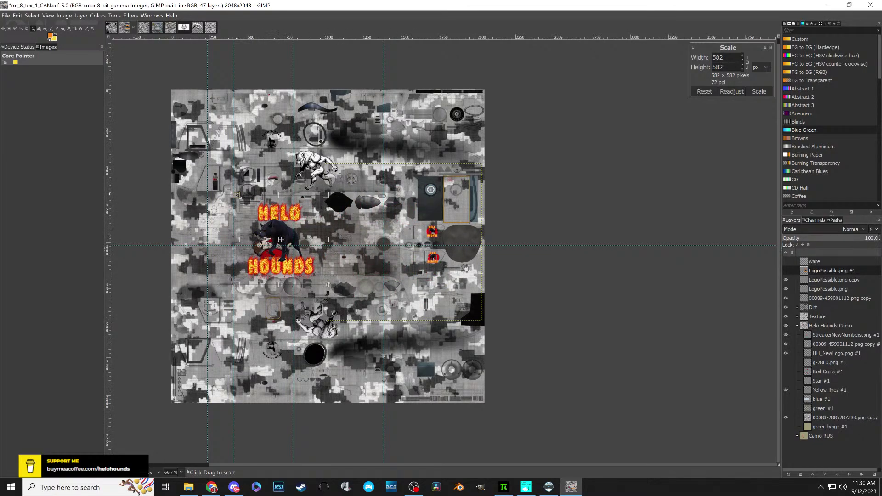
{"action": "left_click_drag", "start_coordinate": [237, 197], "coordinate": [271, 232]}
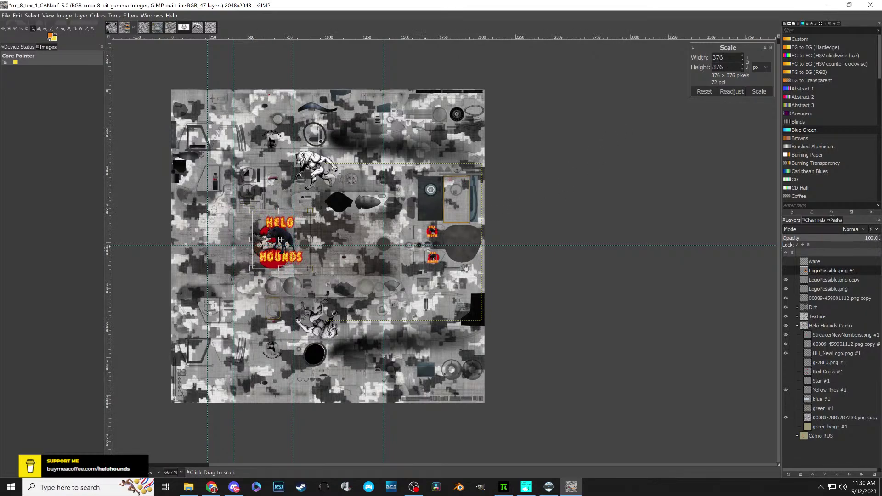
{"action": "key", "text": "Return"}
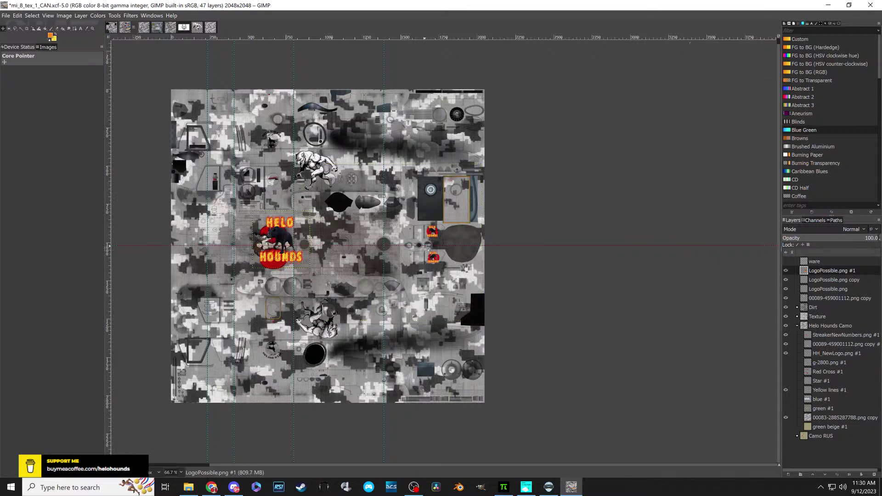
- Rescale the logo over the large red numbers to 351 × 351 pixels
{"action": "left_click", "coordinate": [516, 234]}
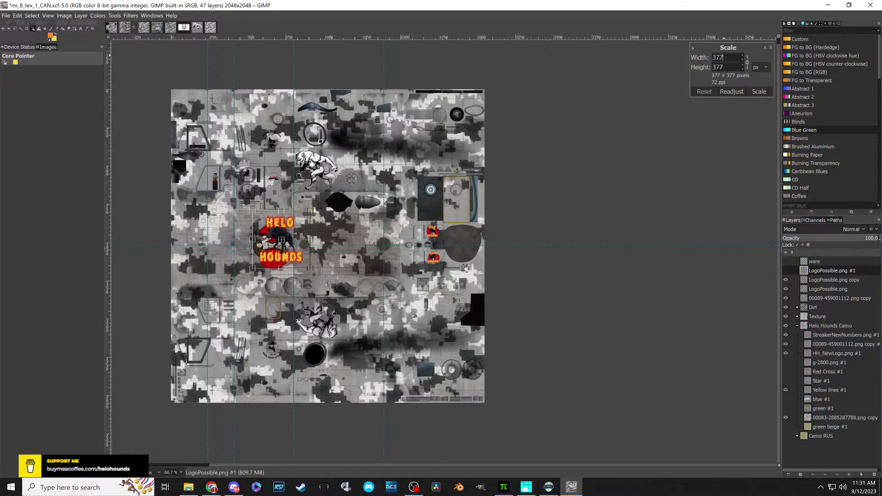
{"action": "key", "text": "ctrl+a"}
{"action": "type", "text": "1"}
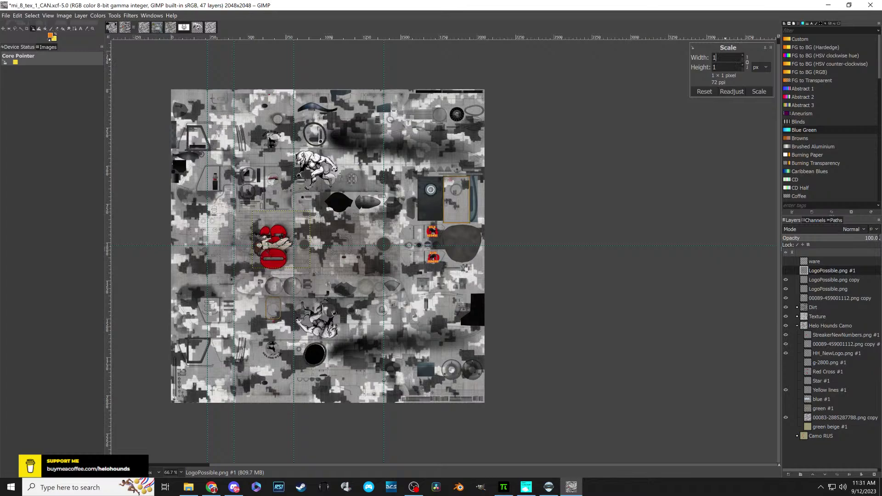
{"action": "type", "text": "00"}
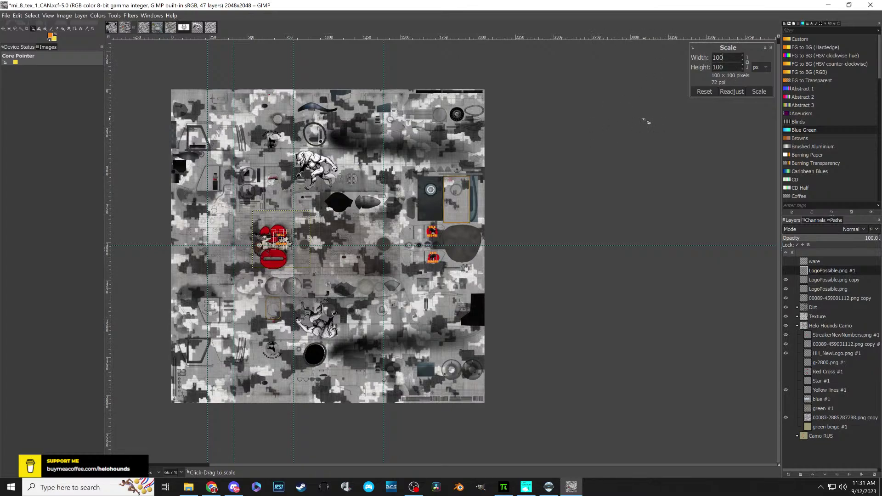
{"action": "left_click_drag", "start_coordinate": [288, 257], "coordinate": [321, 291]}
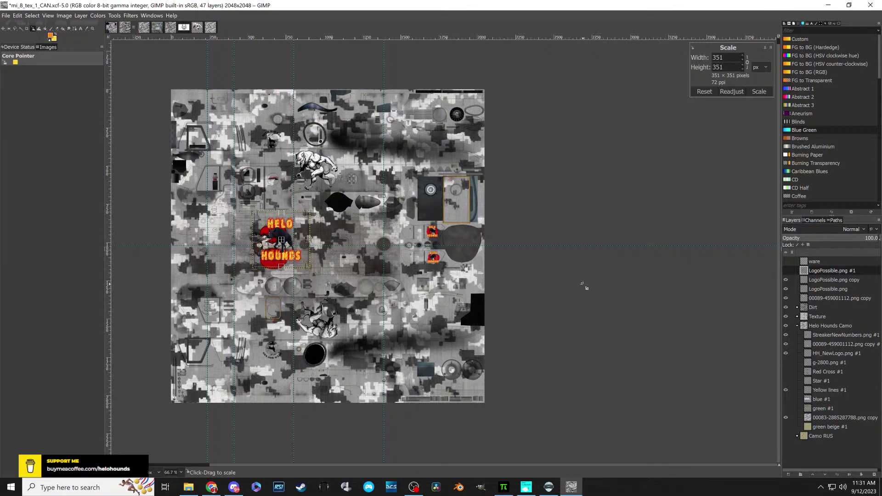
{"action": "key", "text": "Return"}
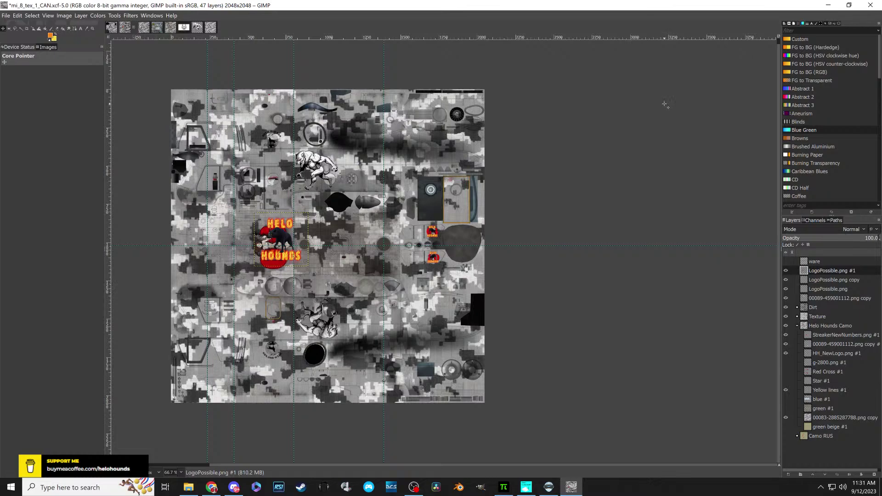
- Rotate the logo over the large red numbers by -90° about its center
{"action": "key", "text": "shift+r"}
{"action": "left_click", "coordinate": [665, 104]}
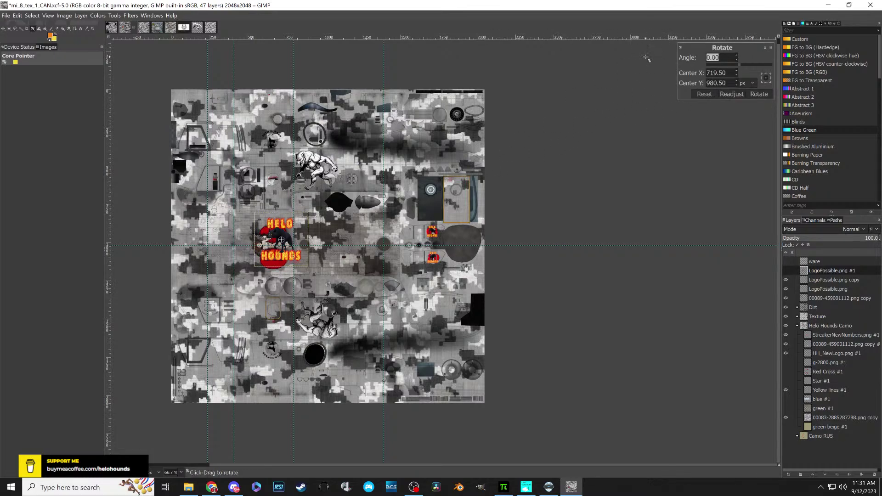
{"action": "key", "text": "BackSpace"}
{"action": "type", "text": "-90"}
{"action": "key", "text": "Return"}
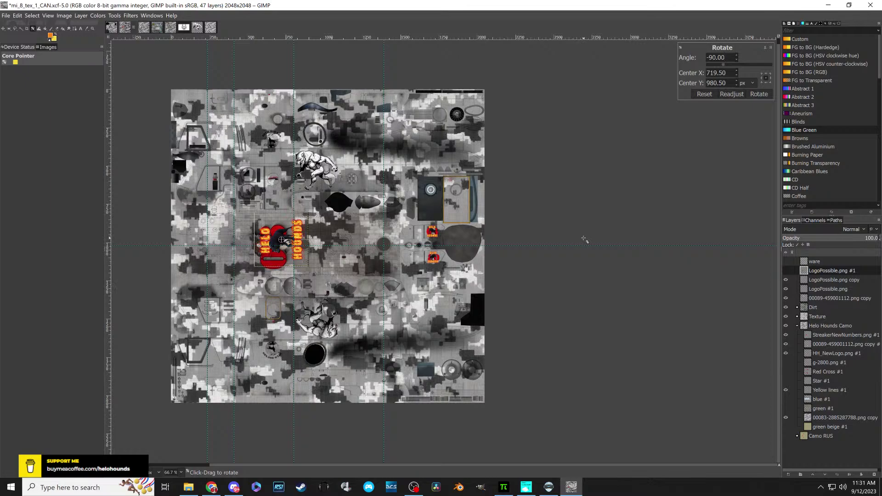
{"action": "key", "text": "Return"}
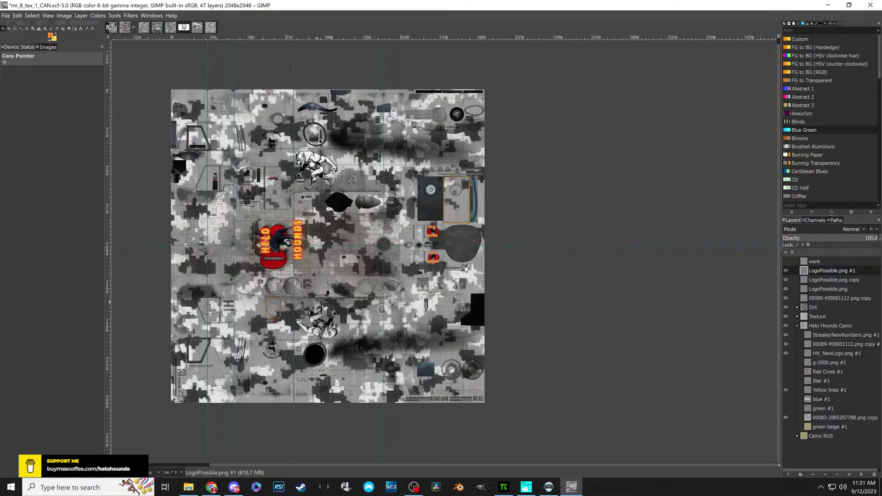
{"action": "scroll", "coordinate": [331, 299], "scroll_direction": "left", "scroll_amount": 5}
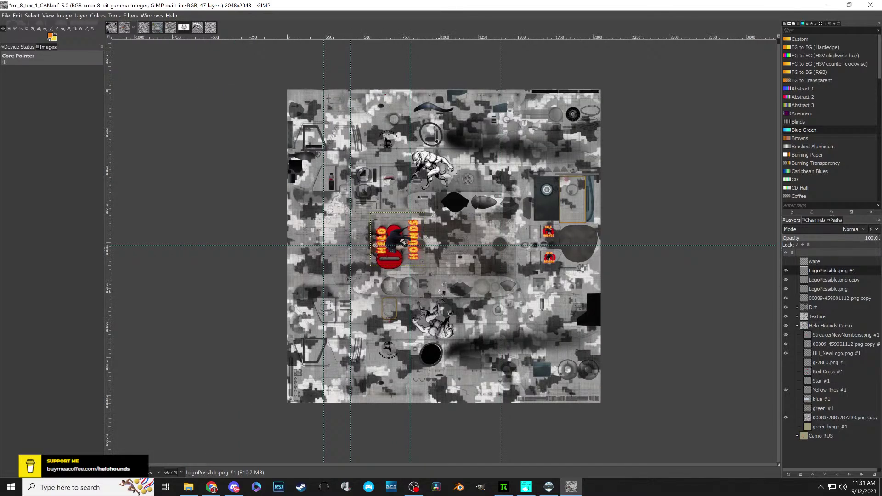
- Move the large rotated Helo Hounds logo slightly left and down so it sits centrally over the large red numbers
{"action": "scroll", "coordinate": [445, 307], "scroll_direction": "up", "scroll_amount": 1}
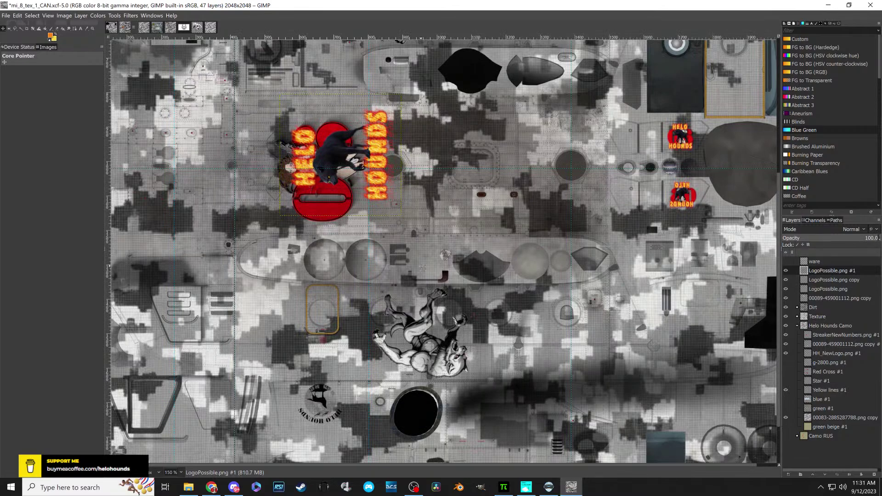
{"action": "scroll", "coordinate": [421, 272], "scroll_direction": "down", "scroll_amount": 3}
{"action": "scroll", "coordinate": [422, 274], "scroll_direction": "up", "scroll_amount": 5}
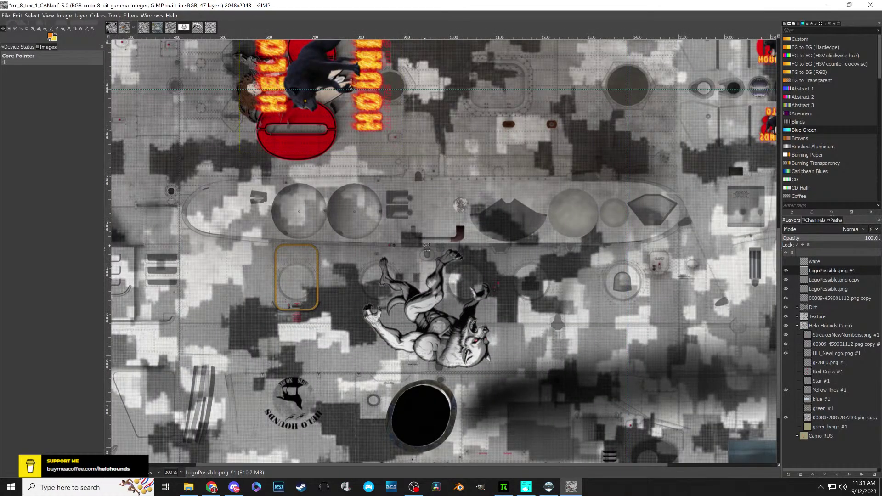
{"action": "scroll", "coordinate": [427, 248], "scroll_direction": "down", "scroll_amount": 4}
{"action": "scroll", "coordinate": [422, 254], "scroll_direction": "up", "scroll_amount": 4}
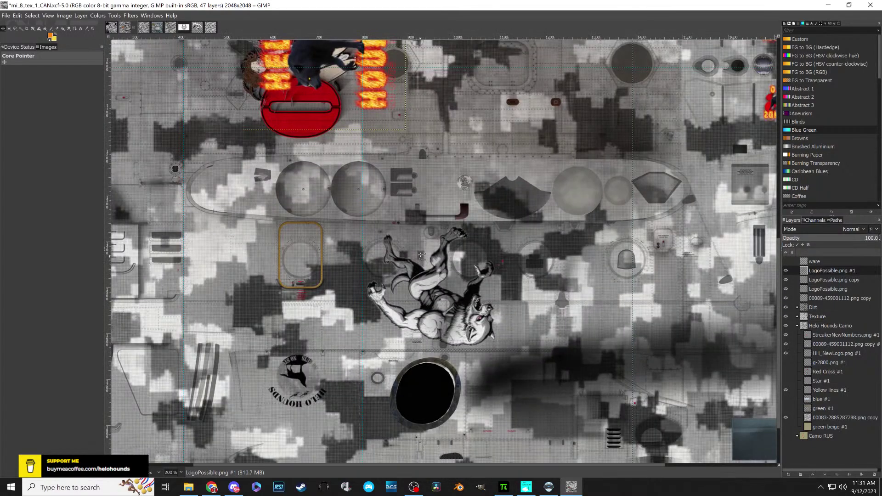
{"action": "scroll", "coordinate": [420, 267], "scroll_direction": "up", "scroll_amount": 5}
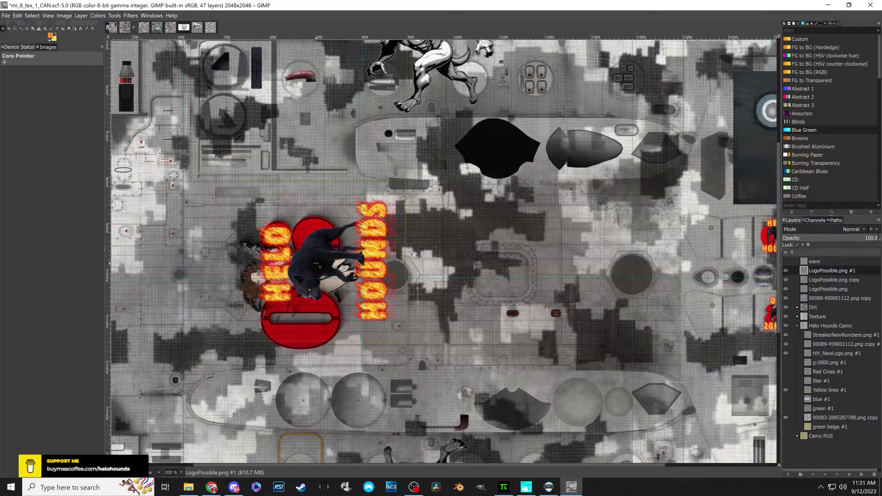
{"action": "left_click_drag", "start_coordinate": [316, 265], "coordinate": [286, 275]}
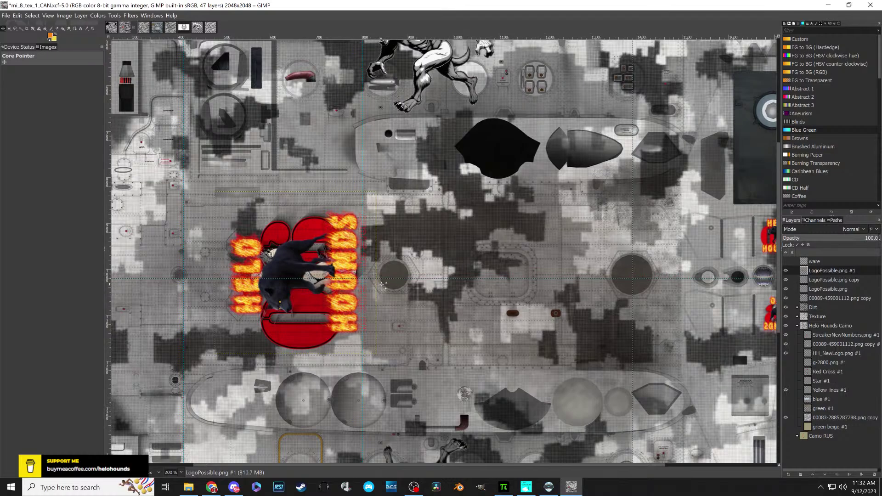
{"action": "left_click_drag", "start_coordinate": [344, 263], "coordinate": [345, 276]}
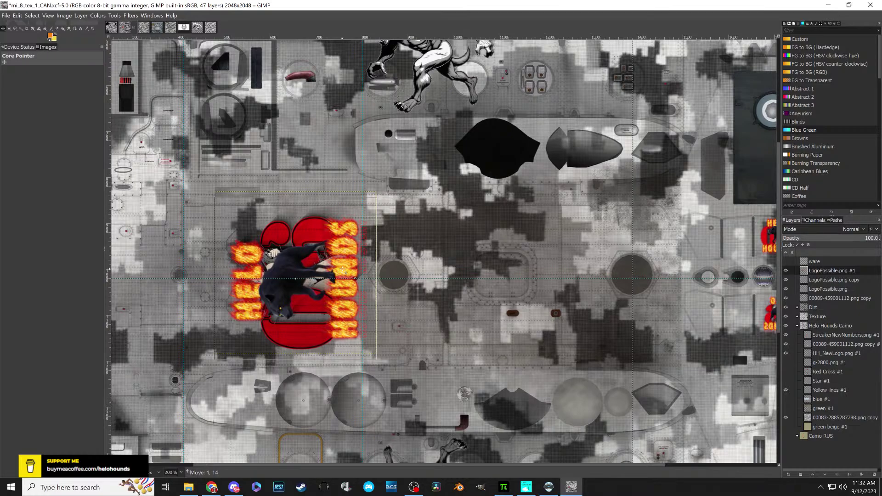
{"action": "left_click_drag", "start_coordinate": [344, 270], "coordinate": [344, 271]}
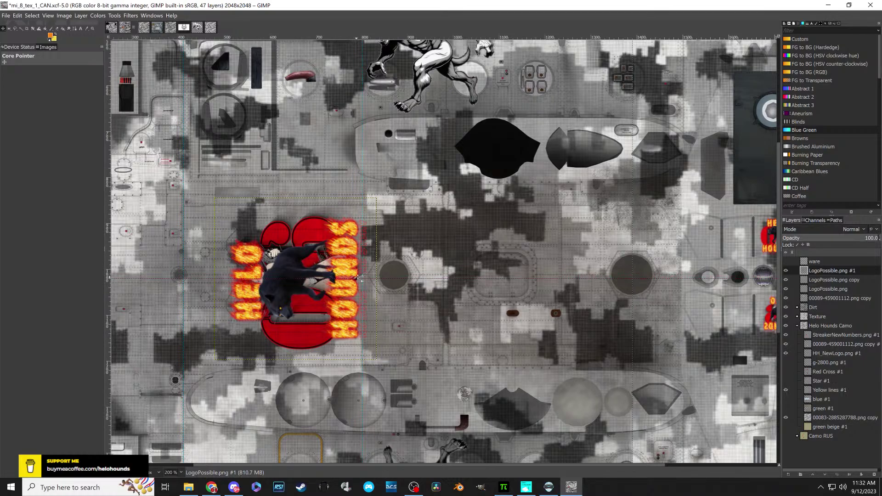
{"action": "left_click_drag", "start_coordinate": [352, 272], "coordinate": [344, 262]}
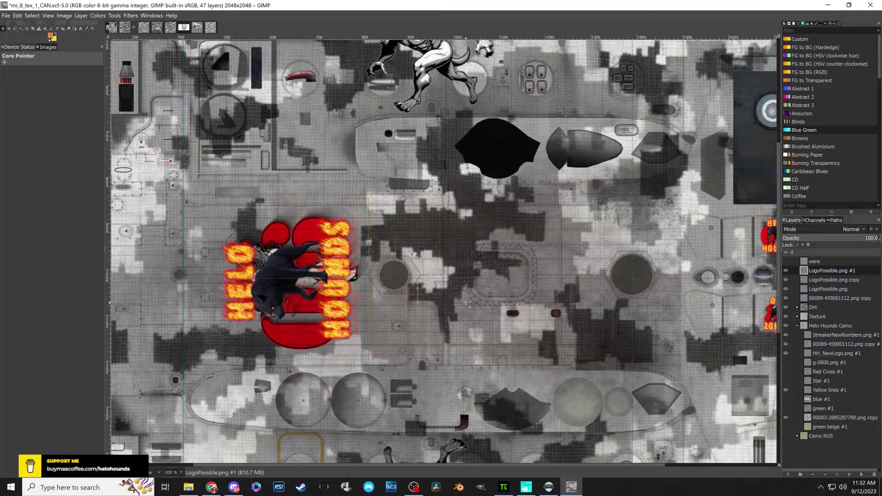
- Hide the StreakerNewNumbers.png #1 layer in the Helo Hounds Camo group to remove the red numbers behind the logos
{"action": "scroll", "coordinate": [467, 295], "scroll_direction": "down", "scroll_amount": 3}
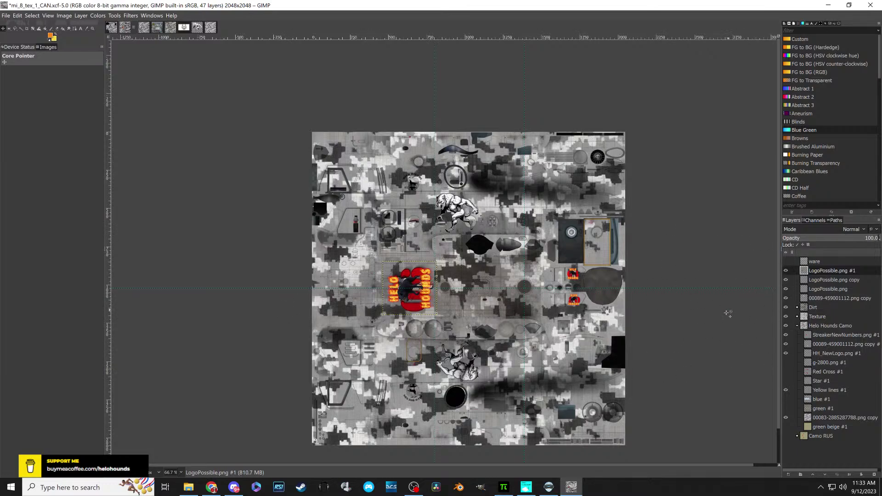
{"action": "left_click", "coordinate": [785, 336]}
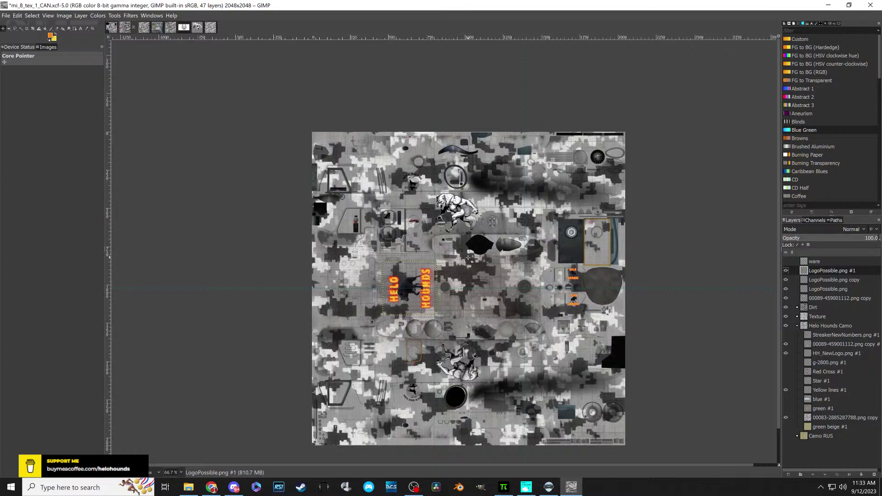
{"action": "scroll", "coordinate": [470, 257], "scroll_direction": "down", "scroll_amount": 1}
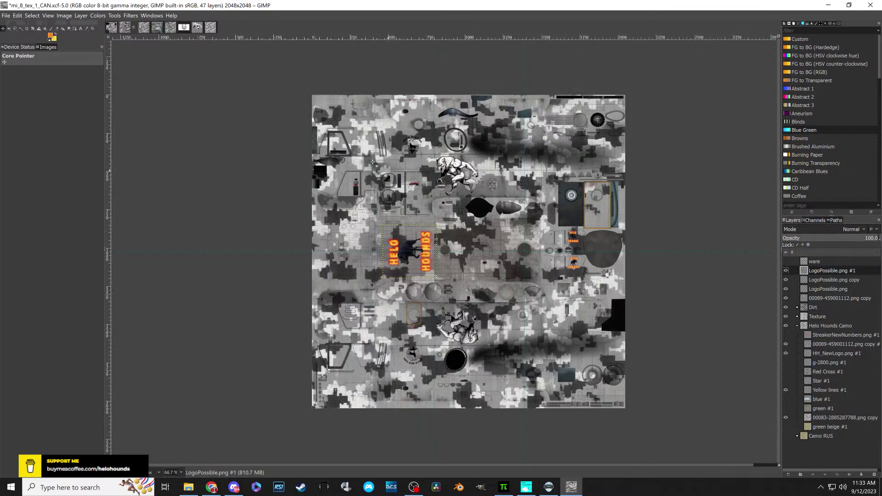
- Look through the open texture images, return to evu_texture_afg.xcf and save it
{"action": "left_click", "coordinate": [112, 28]}
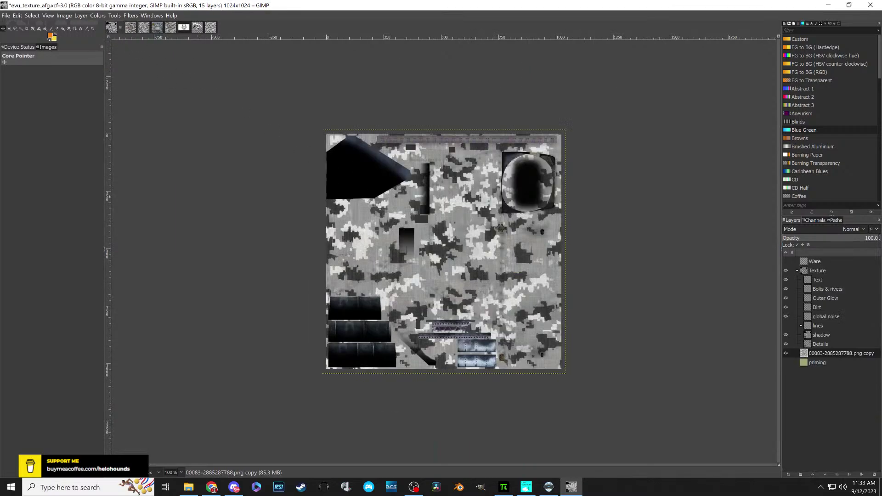
{"action": "left_click", "coordinate": [130, 28]}
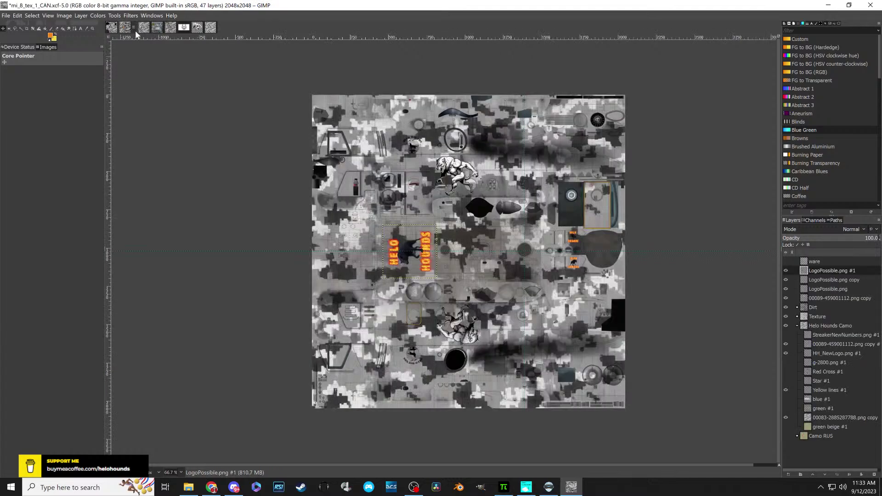
{"action": "left_click", "coordinate": [144, 28]}
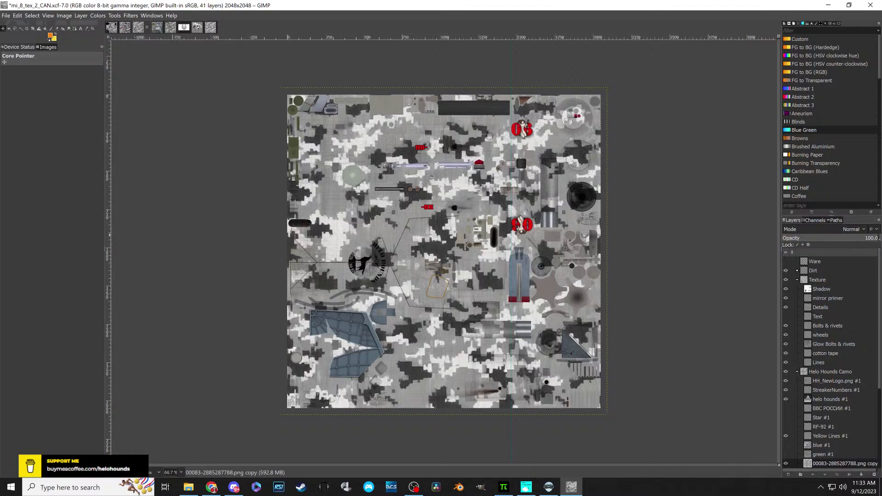
{"action": "left_click", "coordinate": [124, 29]}
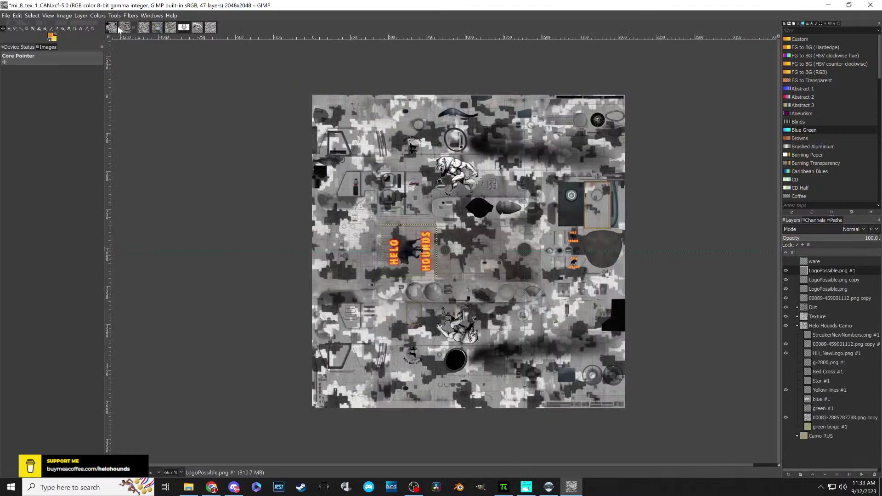
{"action": "left_click", "coordinate": [113, 29]}
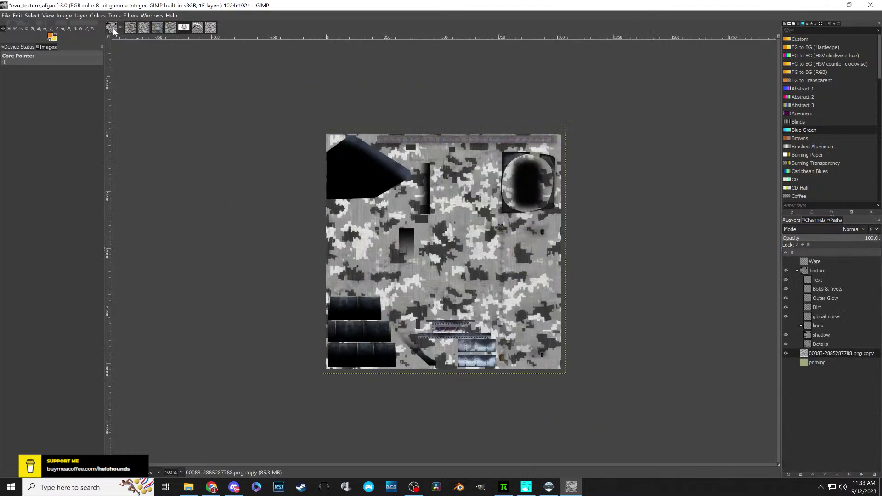
{"action": "left_click", "coordinate": [5, 15]}
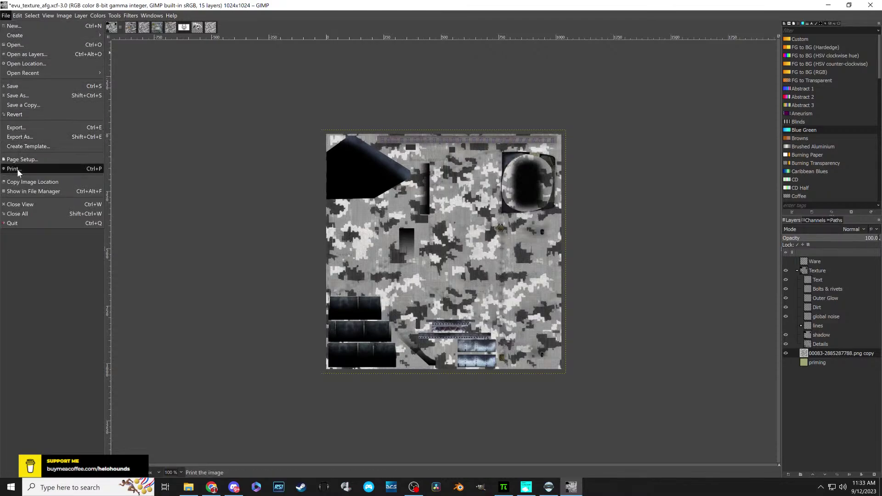
{"action": "left_click", "coordinate": [9, 89]}
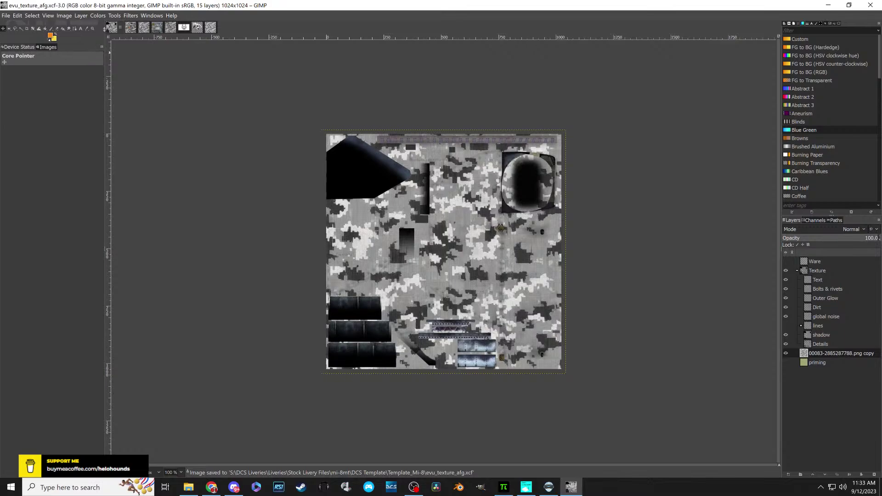
- Save mi_8_tex_1_CAN.xcf, and save mi_8_tex_2_CAN.xcf as well
{"action": "left_click", "coordinate": [129, 29]}
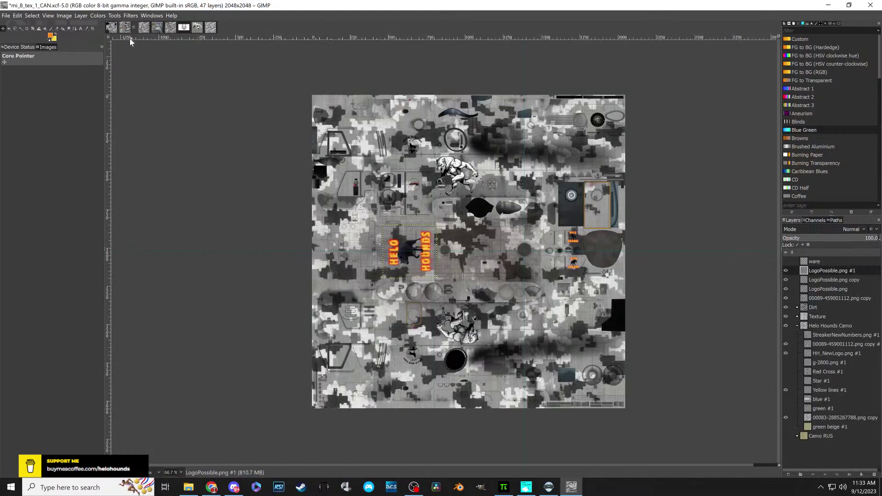
{"action": "left_click", "coordinate": [6, 16]}
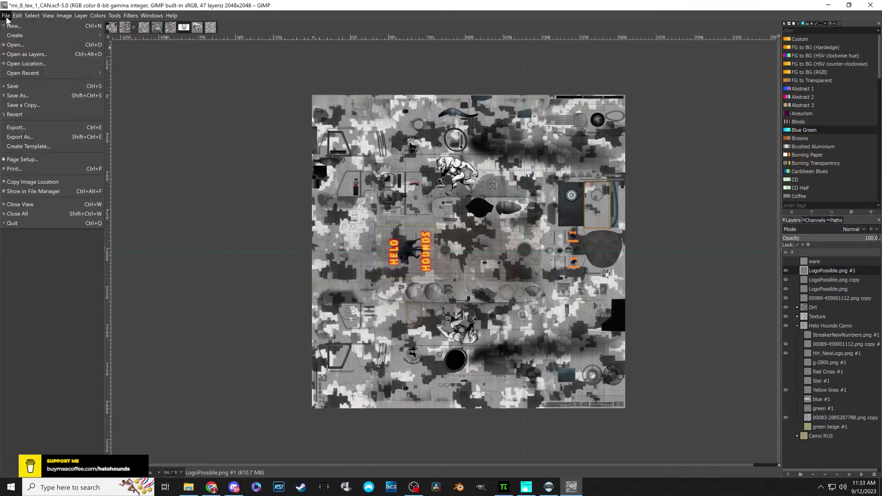
{"action": "left_click", "coordinate": [13, 87]}
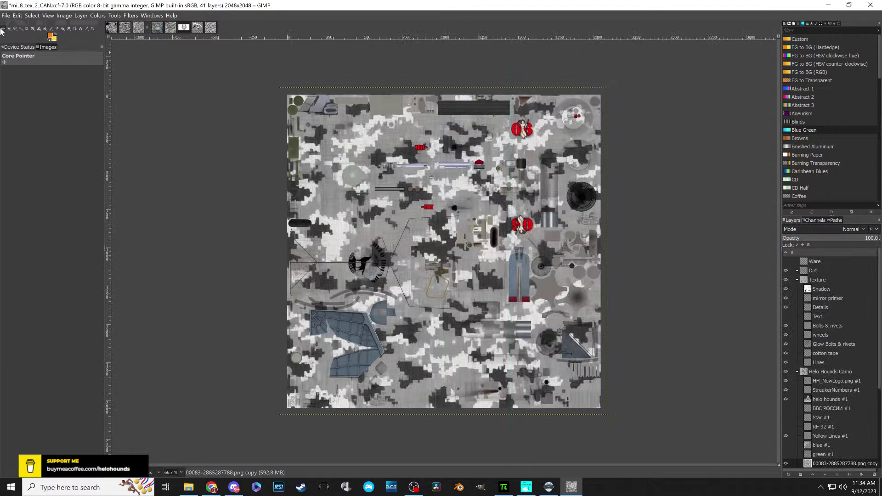
{"action": "left_click", "coordinate": [6, 15]}
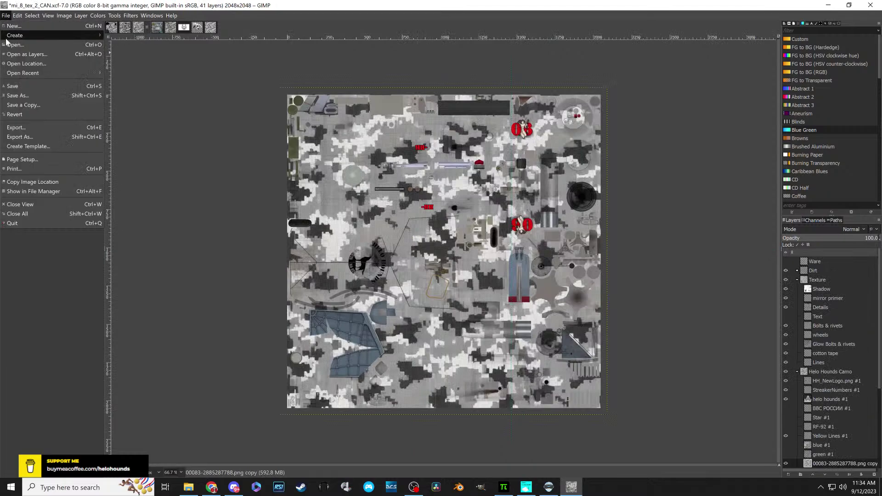
{"action": "left_click", "coordinate": [11, 86]}
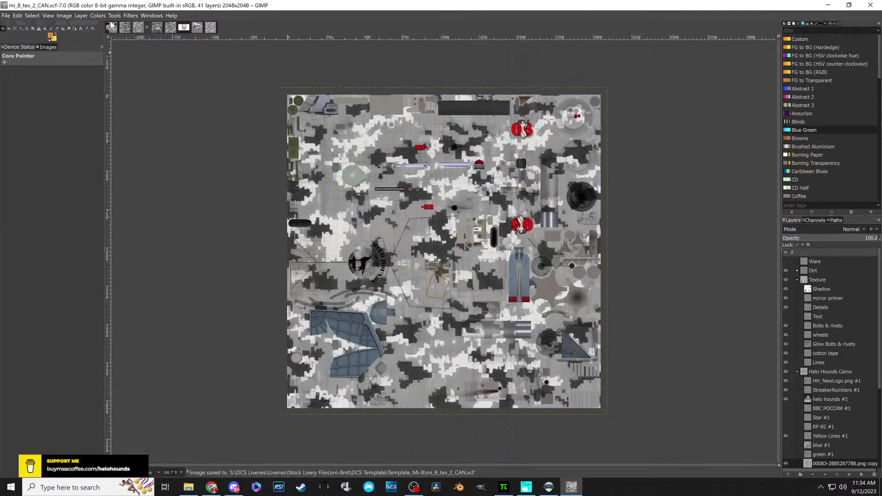
- Save the mi_8_tex_3_CAN.xcf and mi_8_tex_4_CAN.xcf images
{"action": "left_click", "coordinate": [152, 27]}
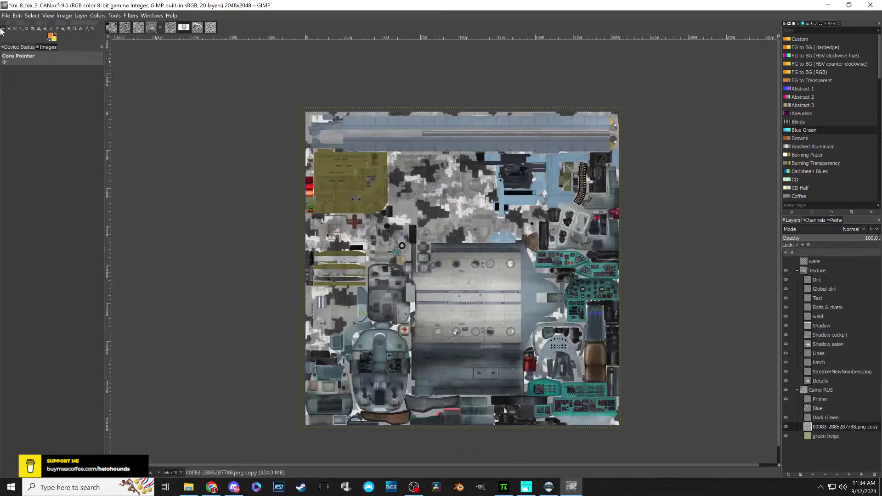
{"action": "left_click", "coordinate": [8, 17]}
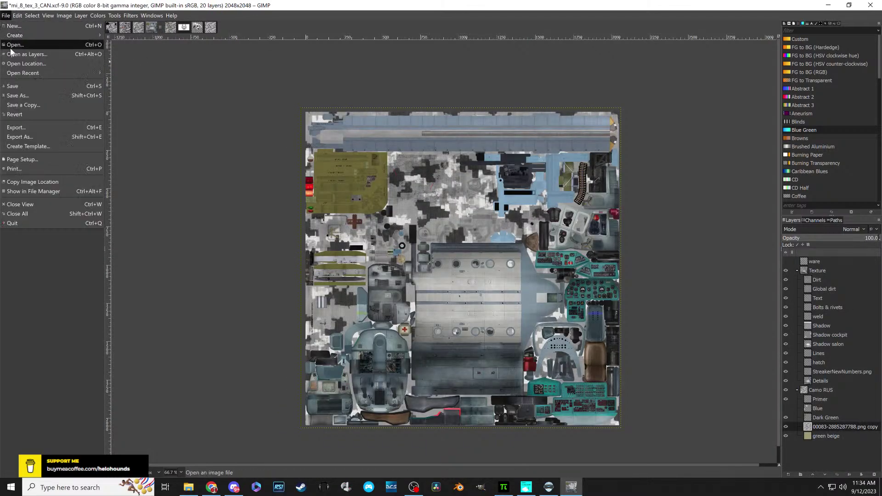
{"action": "left_click", "coordinate": [16, 87]}
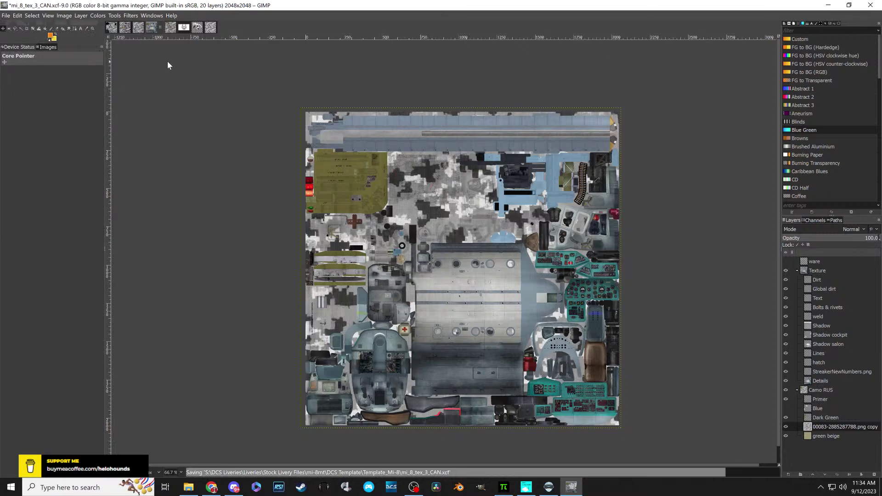
{"action": "left_click", "coordinate": [171, 27]}
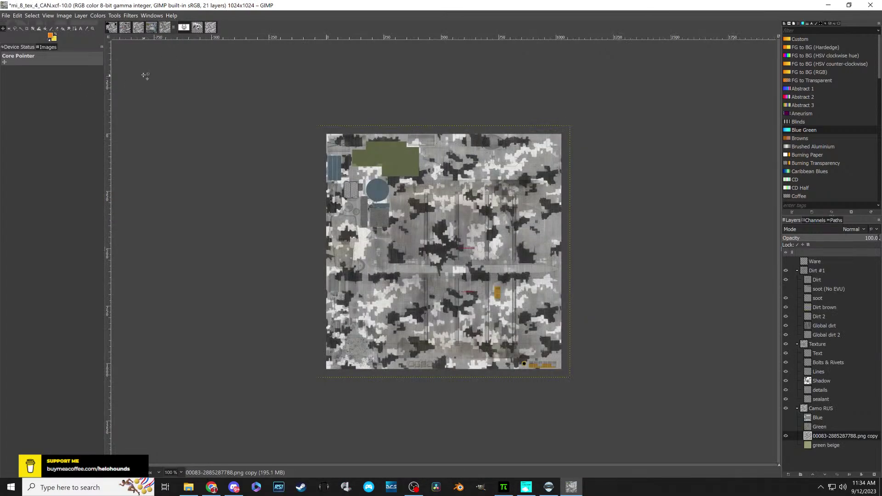
{"action": "left_click", "coordinate": [6, 15]}
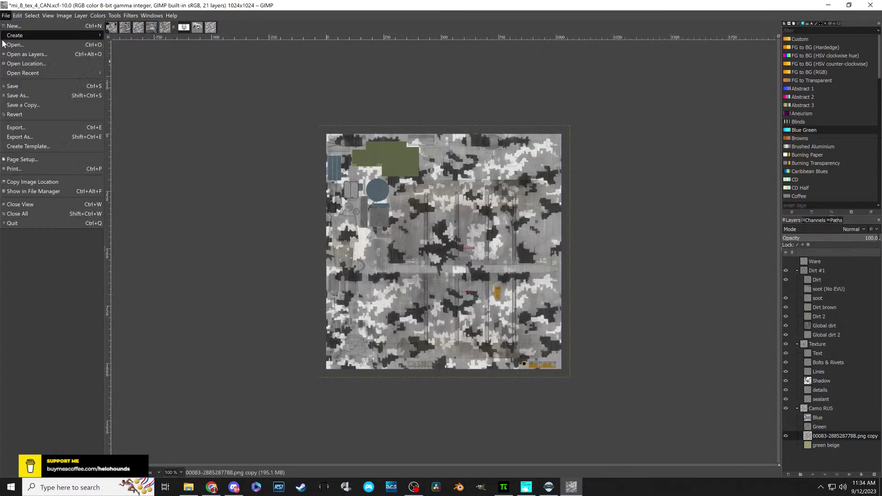
{"action": "left_click", "coordinate": [14, 86]}
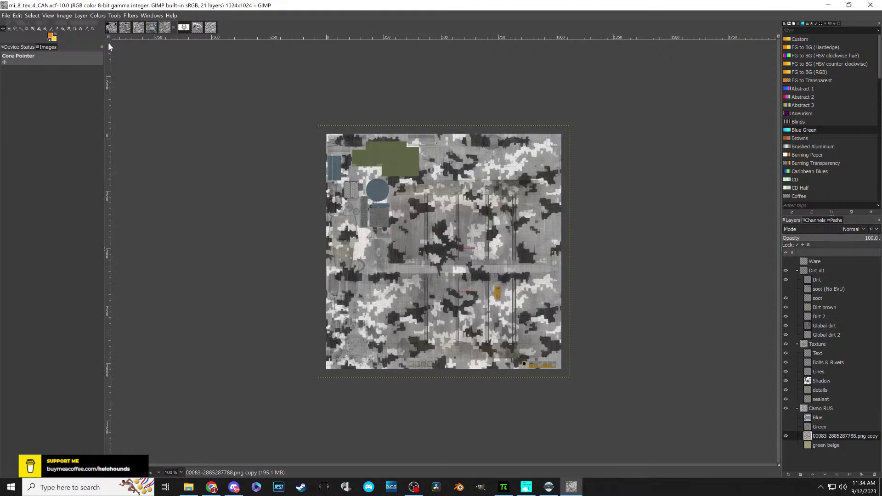
- In mi_8_tex_1_CAN.xcf, compare the texture with and without the red numbers layer and examine the logo and werewolf placement
{"action": "left_click", "coordinate": [125, 27]}
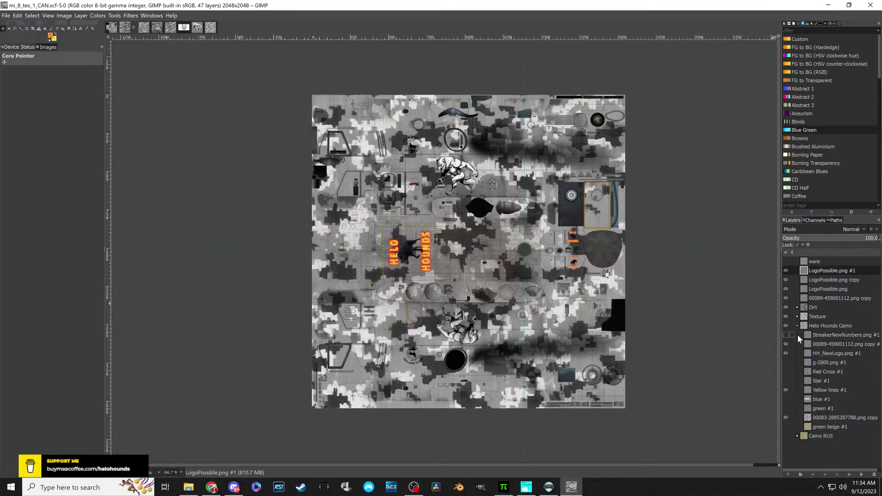
{"action": "left_click", "coordinate": [786, 335]}
{"action": "left_click", "coordinate": [785, 335]}
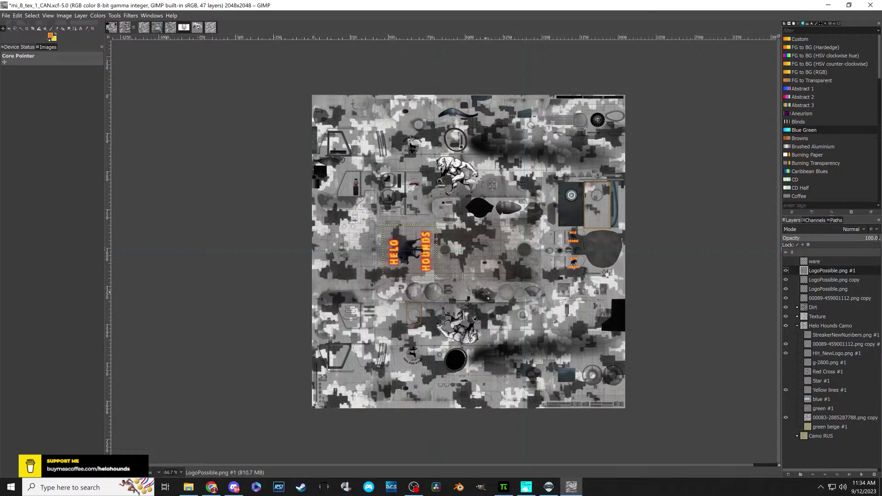
{"action": "scroll", "coordinate": [467, 326], "scroll_direction": "up", "scroll_amount": 2}
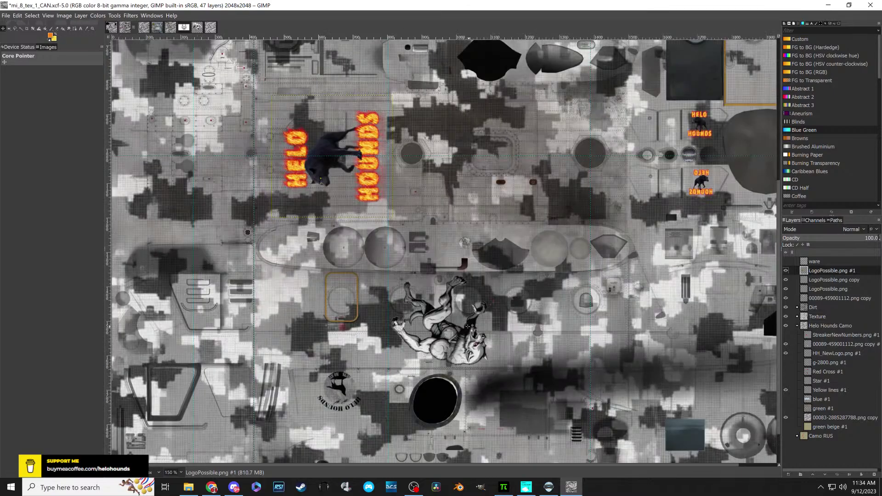
{"action": "scroll", "coordinate": [467, 326], "scroll_direction": "up", "scroll_amount": 1}
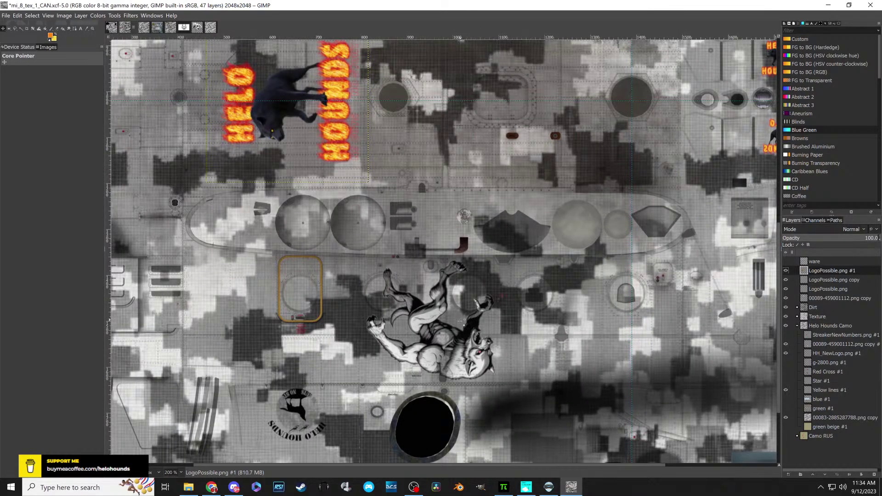
{"action": "scroll", "coordinate": [461, 321], "scroll_direction": "up", "scroll_amount": 1}
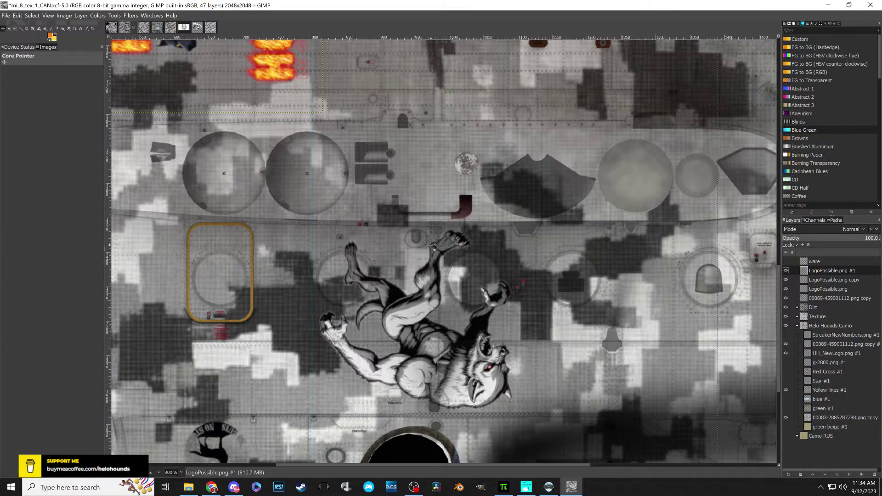
{"action": "scroll", "coordinate": [434, 243], "scroll_direction": "down", "scroll_amount": 1}
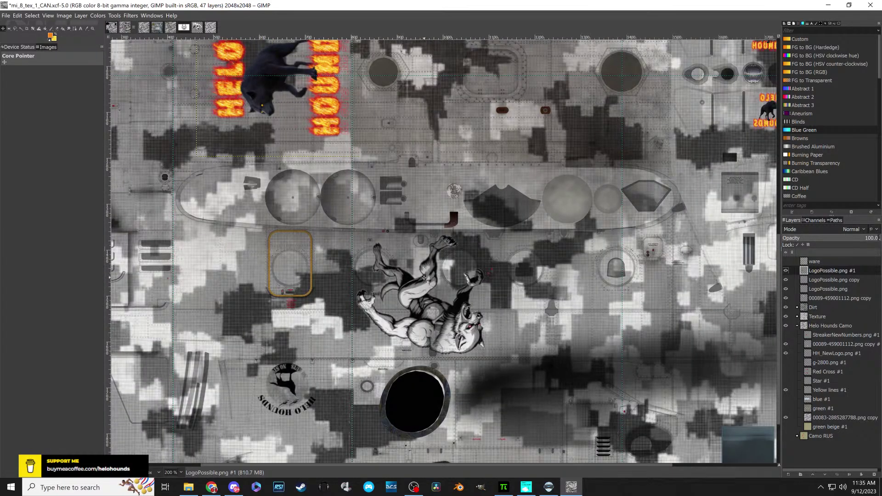
{"action": "left_click", "coordinate": [423, 306]}
{"action": "left_click_drag", "start_coordinate": [423, 306], "coordinate": [425, 307]}
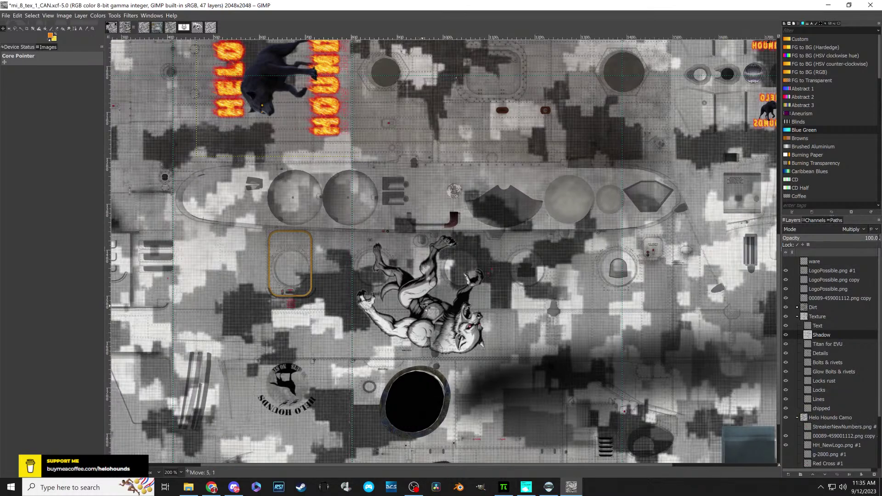
{"action": "left_click", "coordinate": [425, 307]}
{"action": "key", "text": "ctrl+z"}
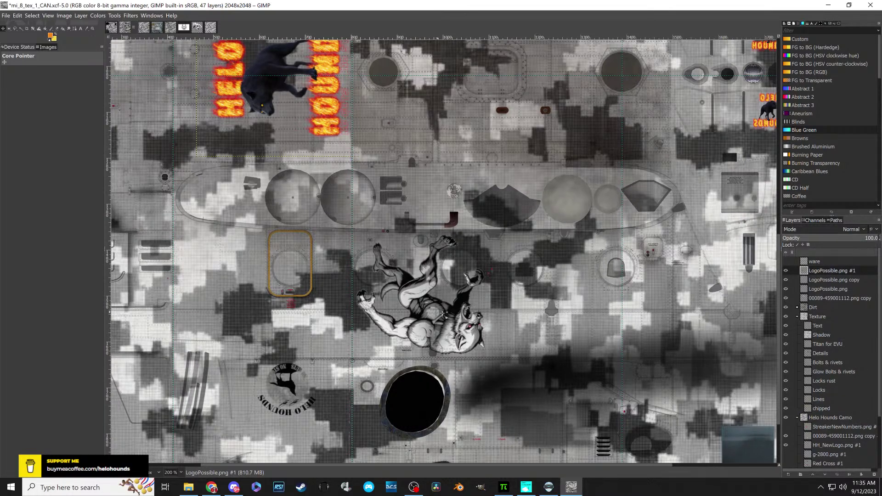
- Move the upside-down werewolf's layer out of the Helo Hounds Camo group to directly above the Dirt group
{"action": "scroll", "coordinate": [817, 345], "scroll_direction": "down", "scroll_amount": 3}
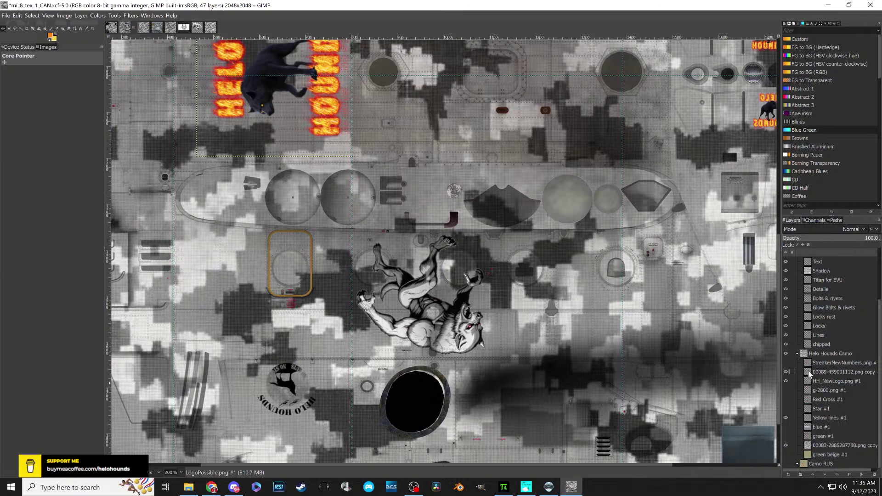
{"action": "scroll", "coordinate": [808, 373], "scroll_direction": "up", "scroll_amount": 3}
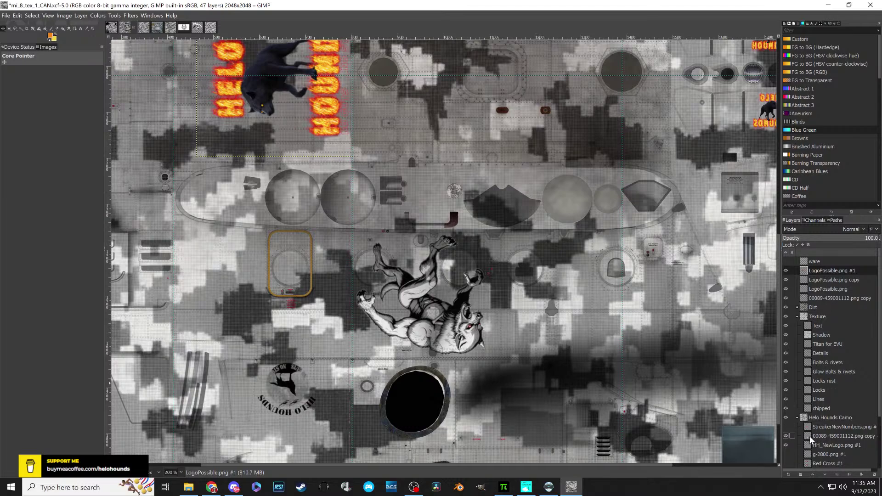
{"action": "left_click_drag", "start_coordinate": [809, 436], "coordinate": [805, 309]}
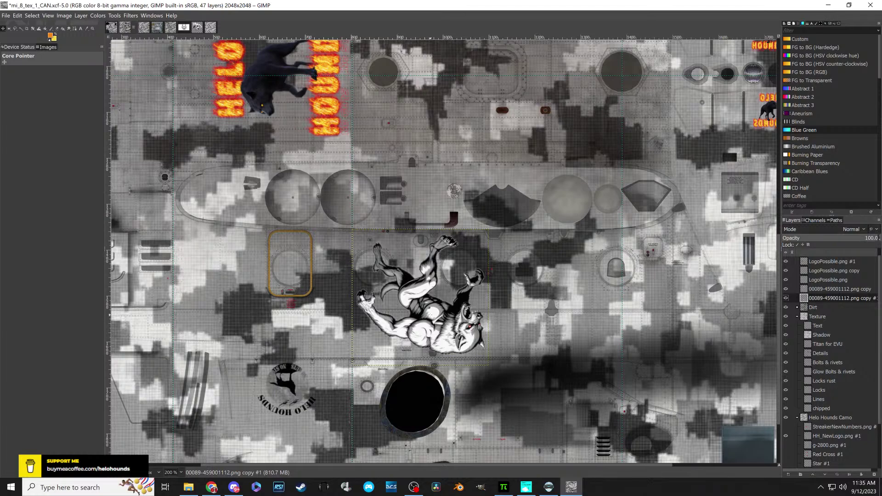
- Shift the upside-down werewolf slightly right and align the vertical guide with its layer's left edge
{"action": "left_click", "coordinate": [431, 313]}
{"action": "left_click_drag", "start_coordinate": [431, 313], "coordinate": [444, 313]}
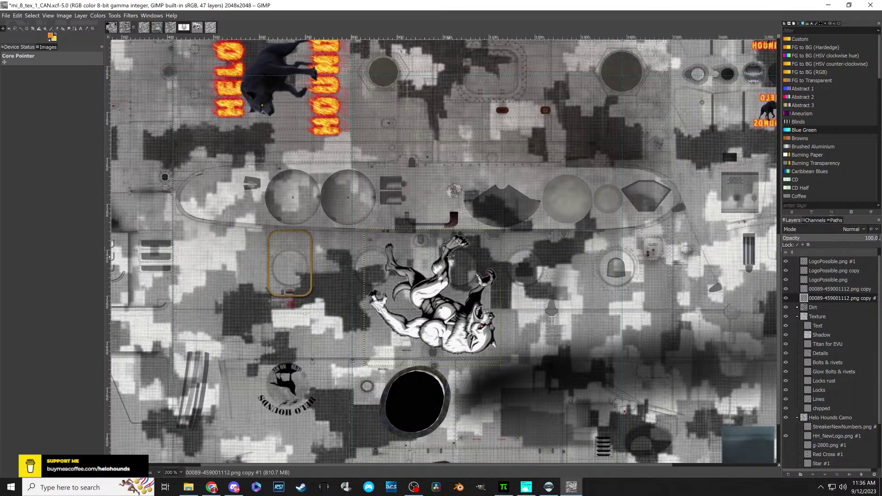
{"action": "mouse_move", "coordinate": [453, 317]}
{"action": "left_mouse_down"}
{"action": "mouse_move", "coordinate": [445, 312]}
{"action": "mouse_move", "coordinate": [454, 316]}
{"action": "left_mouse_up"}
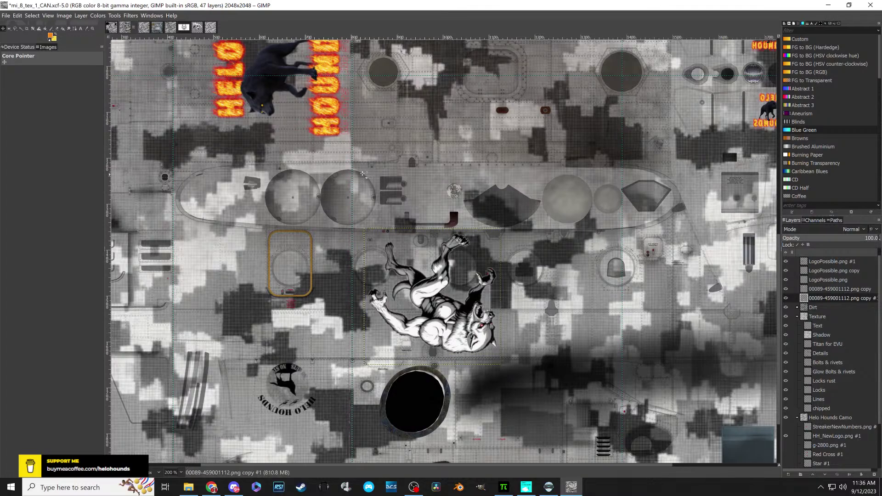
{"action": "left_click_drag", "start_coordinate": [352, 172], "coordinate": [364, 173]}
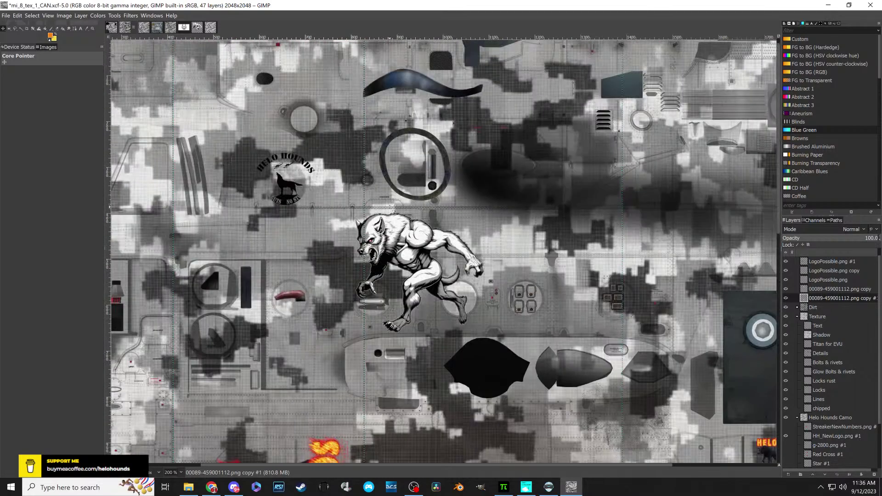
- Move the upright werewolf about 27 px right so its left edge lines up with the vertical guide
{"action": "scroll", "coordinate": [394, 206], "scroll_direction": "down", "scroll_amount": 5}
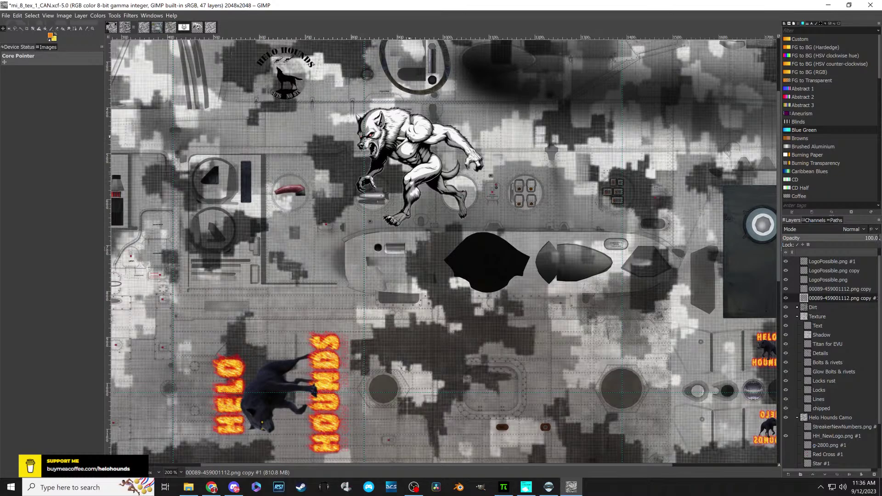
{"action": "left_click_drag", "start_coordinate": [414, 137], "coordinate": [427, 138]}
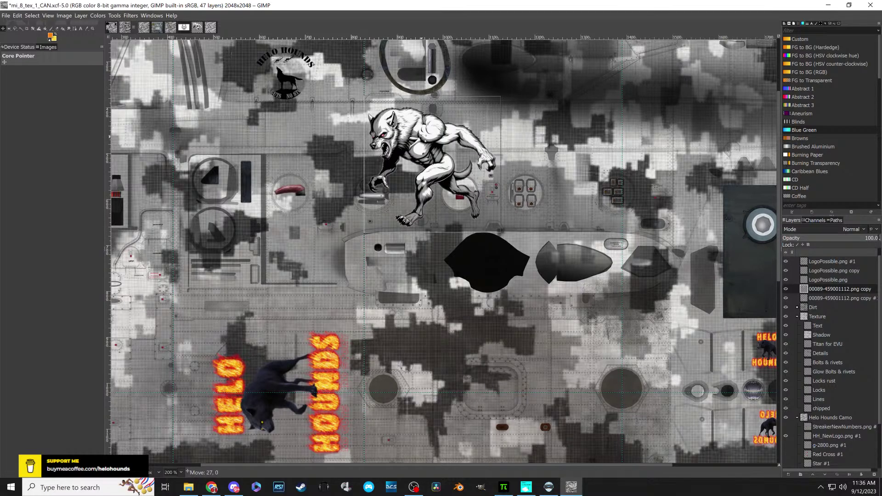
{"action": "left_click_drag", "start_coordinate": [427, 138], "coordinate": [427, 138]}
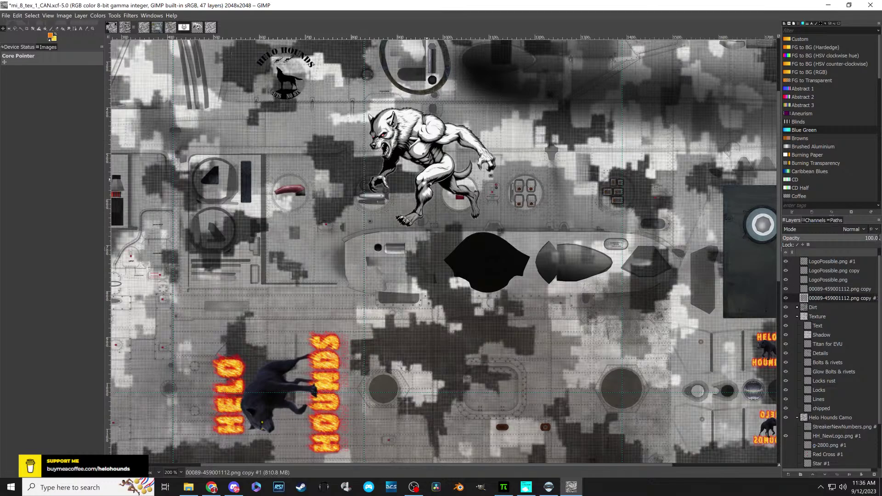
- Compare the placement and facing direction of the upright and upside-down werewolves across the texture
{"action": "scroll", "coordinate": [427, 186], "scroll_direction": "down", "scroll_amount": 9}
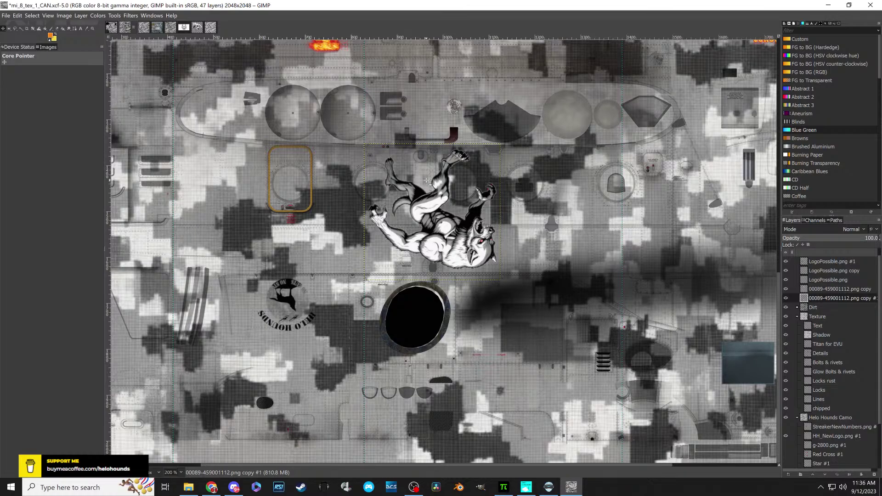
{"action": "scroll", "coordinate": [426, 180], "scroll_direction": "up", "scroll_amount": 10}
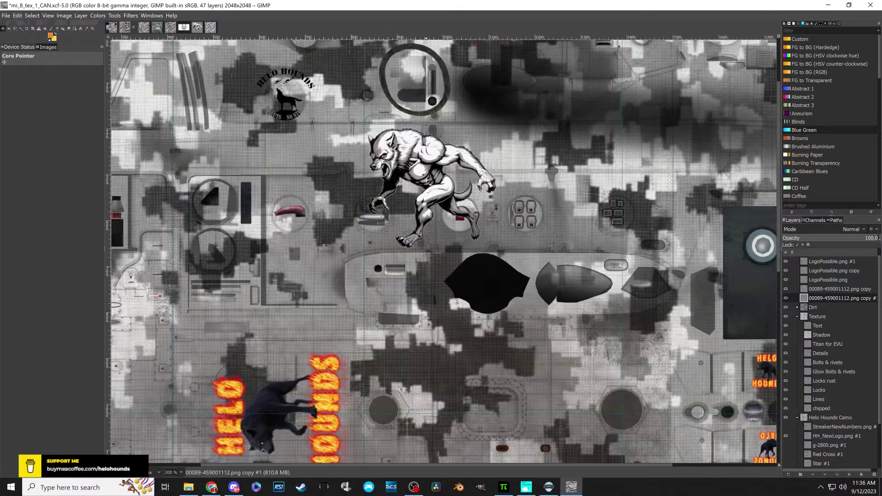
{"action": "scroll", "coordinate": [426, 180], "scroll_direction": "down", "scroll_amount": 8}
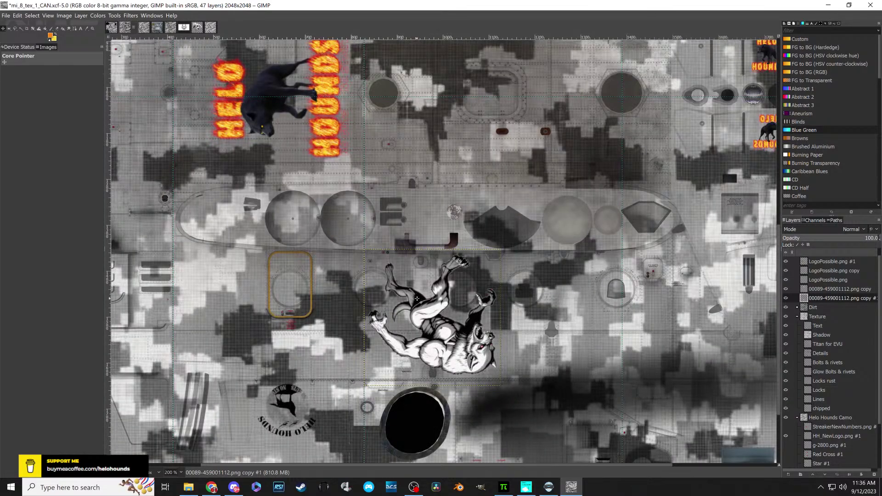
{"action": "scroll", "coordinate": [428, 212], "scroll_direction": "up", "scroll_amount": 5}
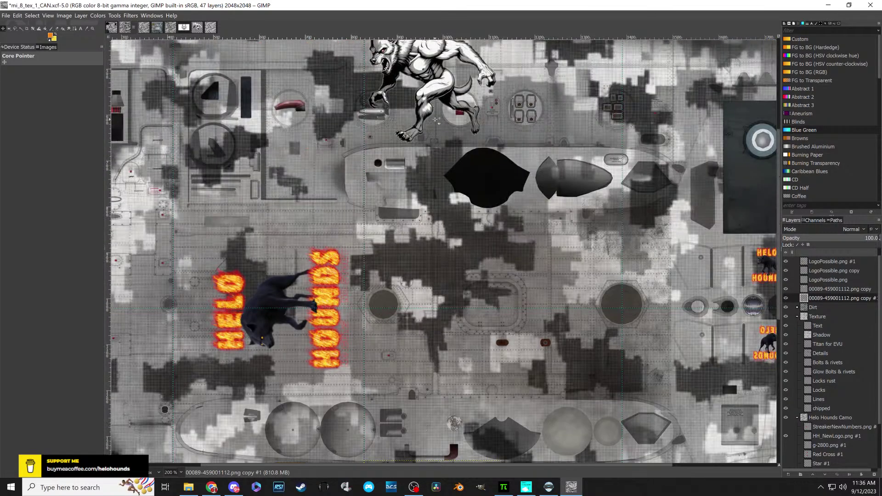
{"action": "scroll", "coordinate": [435, 120], "scroll_direction": "up", "scroll_amount": 5}
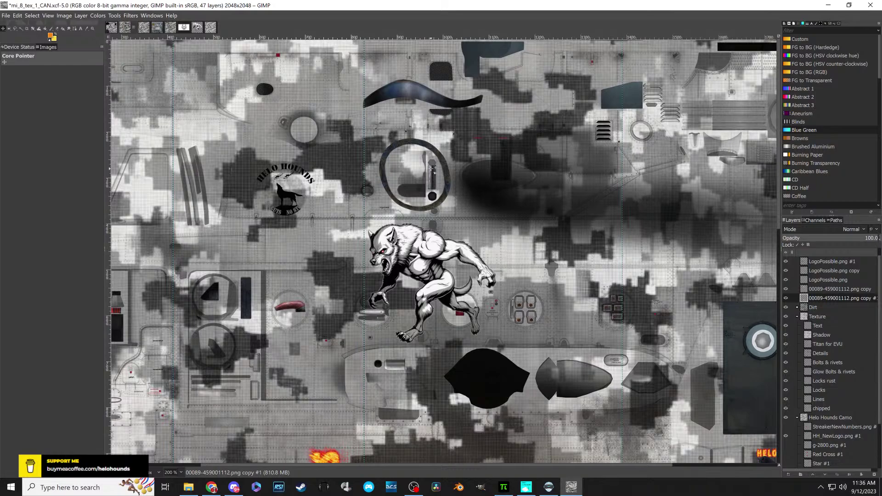
{"action": "scroll", "coordinate": [431, 170], "scroll_direction": "down", "scroll_amount": 11}
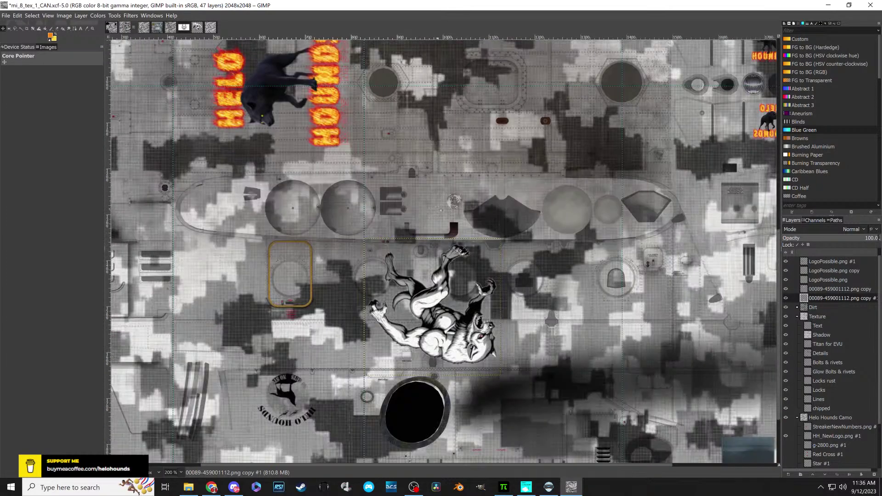
{"action": "scroll", "coordinate": [432, 207], "scroll_direction": "down", "scroll_amount": 2}
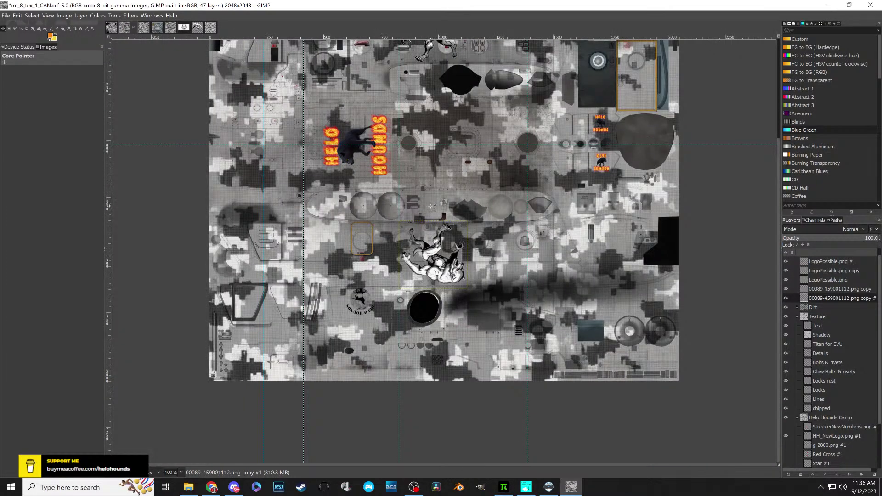
{"action": "scroll", "coordinate": [429, 271], "scroll_direction": "up", "scroll_amount": 2}
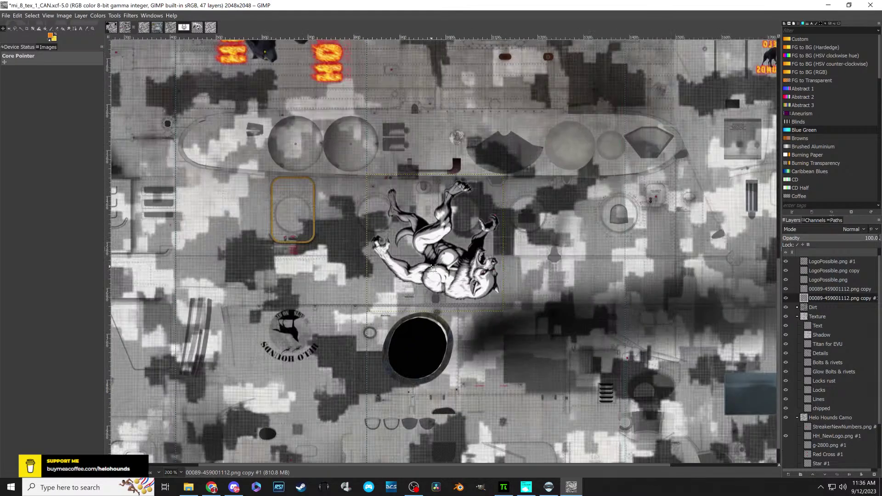
- Flip the upside-down werewolf layer horizontally
{"action": "right_click", "coordinate": [801, 298]}
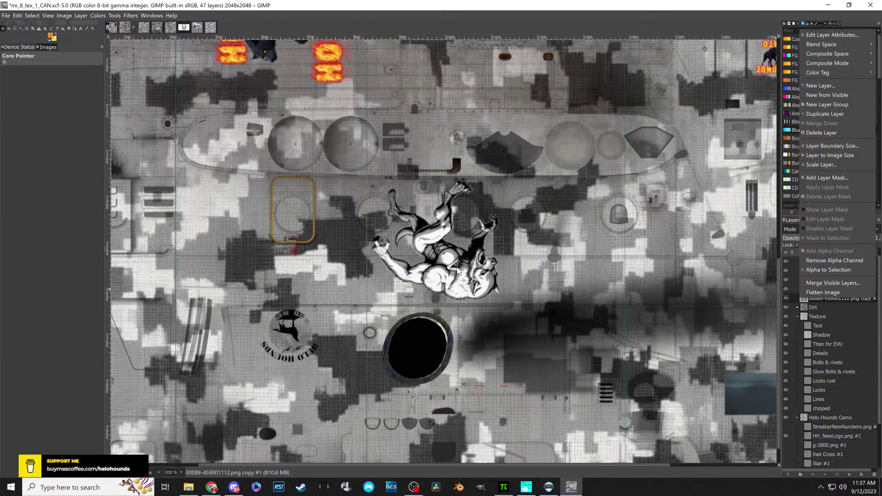
{"action": "right_click", "coordinate": [459, 269]}
{"action": "right_click", "coordinate": [459, 269]}
{"action": "mouse_move", "coordinate": [473, 324]}
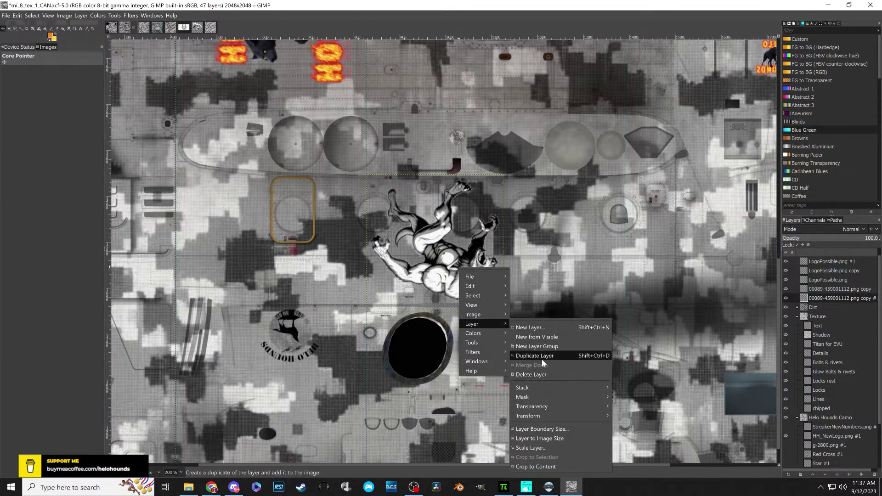
{"action": "mouse_move", "coordinate": [542, 417]}
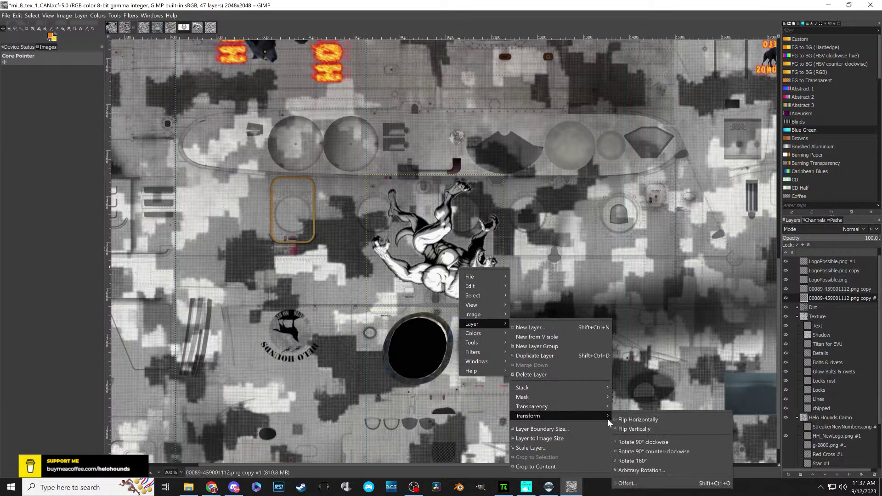
{"action": "left_click", "coordinate": [666, 420]}
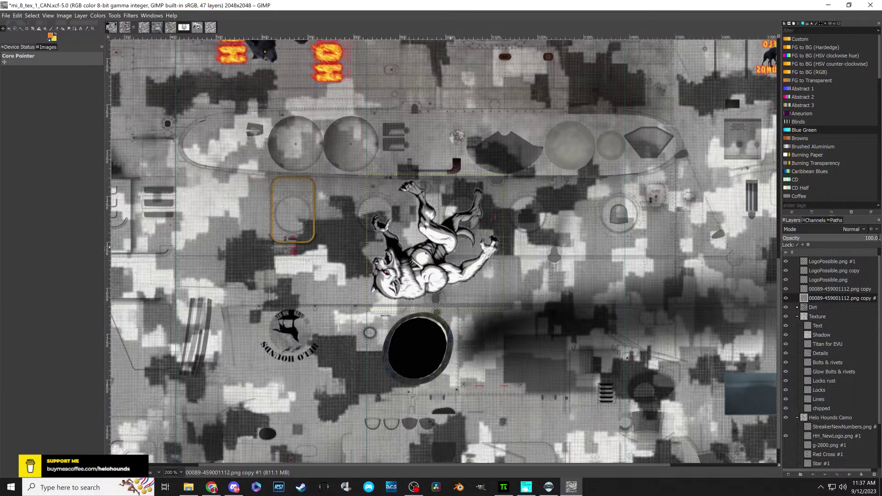
- Move the flipped werewolf about 69 px left and bring the vertical guide to its layer's left edge
{"action": "left_click_drag", "start_coordinate": [437, 254], "coordinate": [404, 250]}
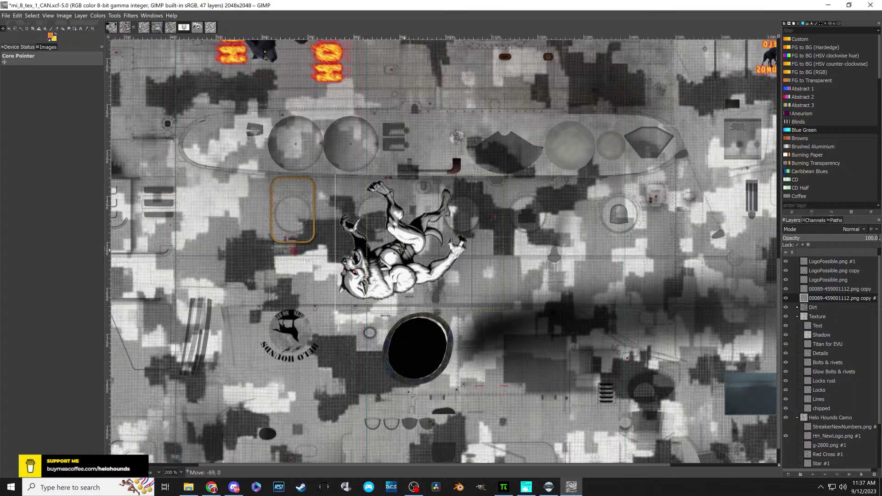
{"action": "left_click_drag", "start_coordinate": [407, 253], "coordinate": [407, 253]}
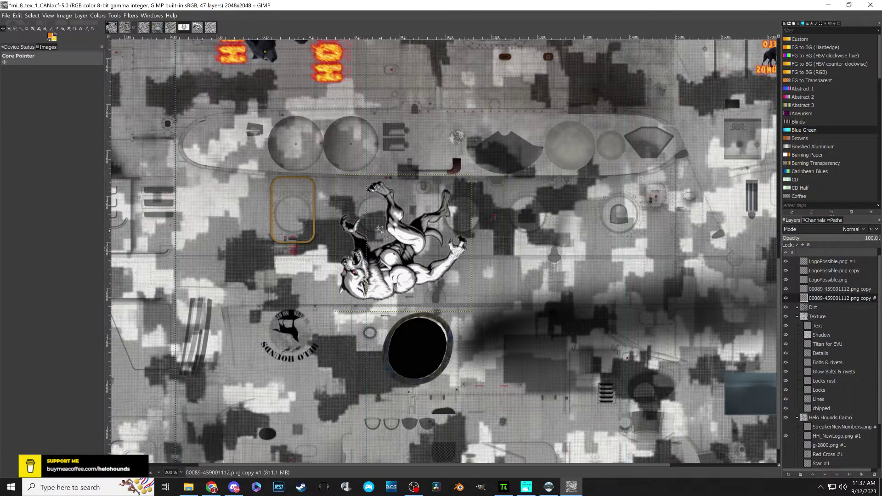
{"action": "left_click_drag", "start_coordinate": [371, 152], "coordinate": [335, 156]}
- Move the upright werewolf left to the vertical guide and compare its alignment with the flipped werewolf
{"action": "scroll", "coordinate": [377, 204], "scroll_direction": "up", "scroll_amount": 15}
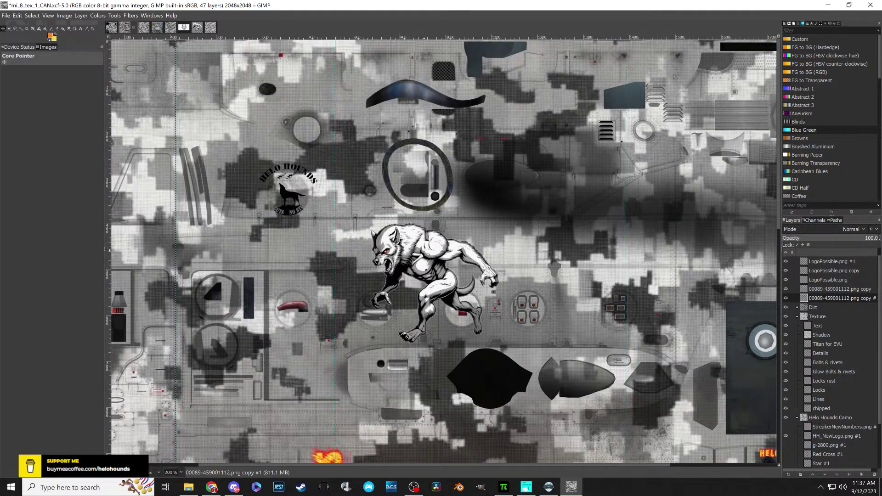
{"action": "left_click_drag", "start_coordinate": [426, 251], "coordinate": [395, 251]}
{"action": "key", "text": "Page_Down"}
{"action": "scroll", "coordinate": [394, 290], "scroll_direction": "down", "scroll_amount": 5}
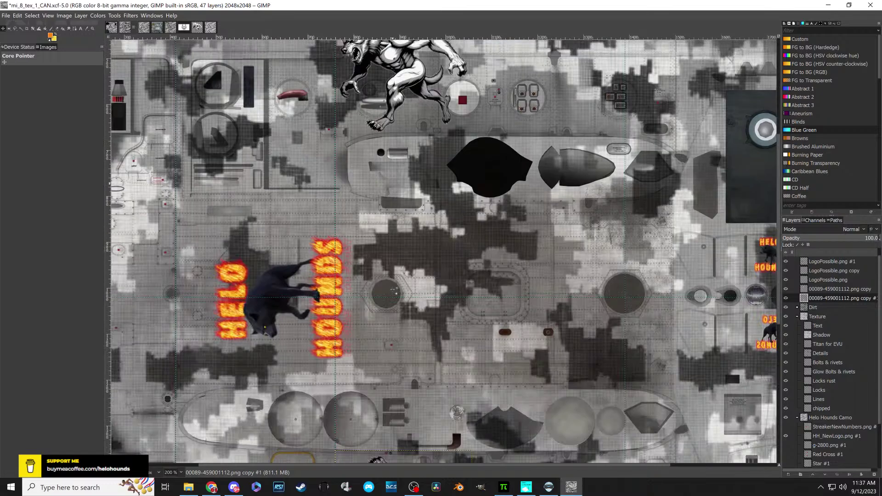
{"action": "scroll", "coordinate": [396, 275], "scroll_direction": "down", "scroll_amount": 5}
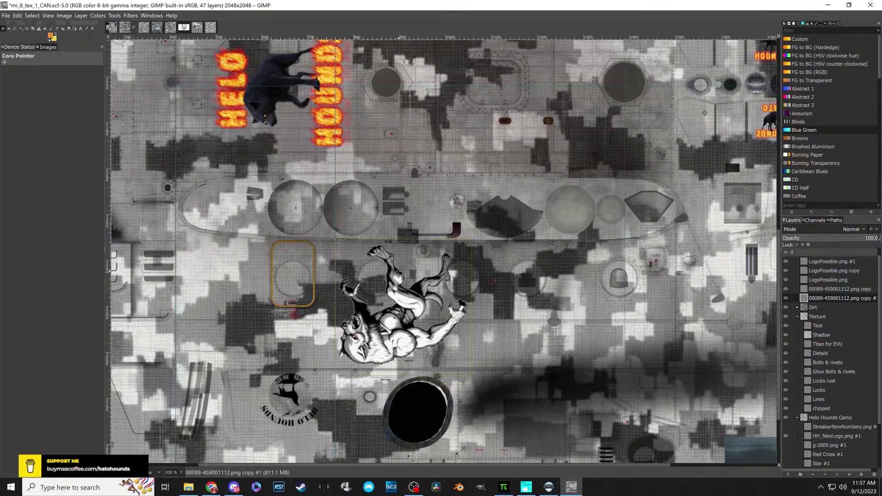
{"action": "scroll", "coordinate": [400, 273], "scroll_direction": "up", "scroll_amount": 12}
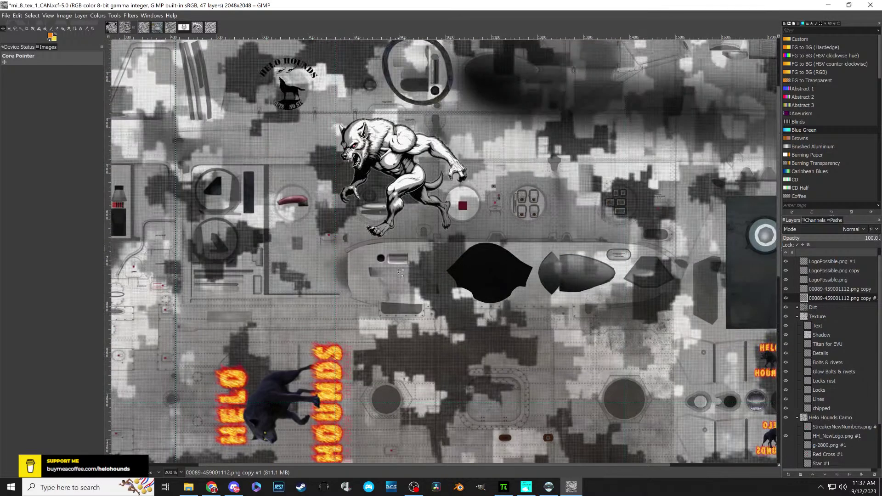
- Move the upper werewolf artwork along the fuselage row to just before the dark rectangular panel
{"action": "scroll", "coordinate": [400, 274], "scroll_direction": "down", "scroll_amount": 3}
{"action": "scroll", "coordinate": [444, 154], "scroll_direction": "down", "scroll_amount": 1}
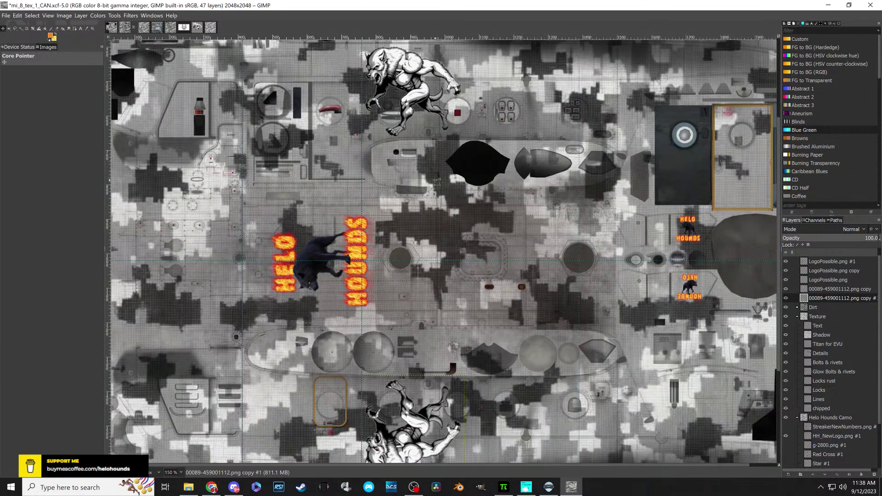
{"action": "scroll", "coordinate": [442, 161], "scroll_direction": "down", "scroll_amount": 2}
{"action": "scroll", "coordinate": [430, 200], "scroll_direction": "up", "scroll_amount": 1}
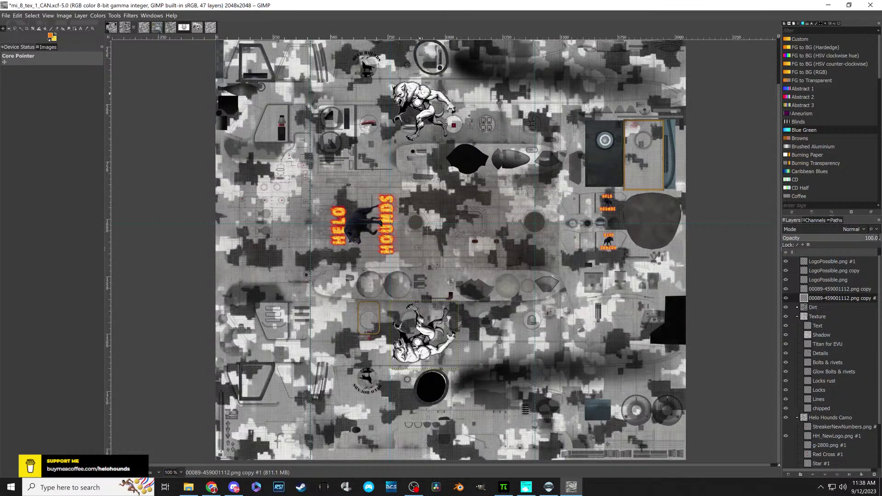
{"action": "left_click_drag", "start_coordinate": [421, 95], "coordinate": [538, 97]}
{"action": "left_click", "coordinate": [539, 99]}
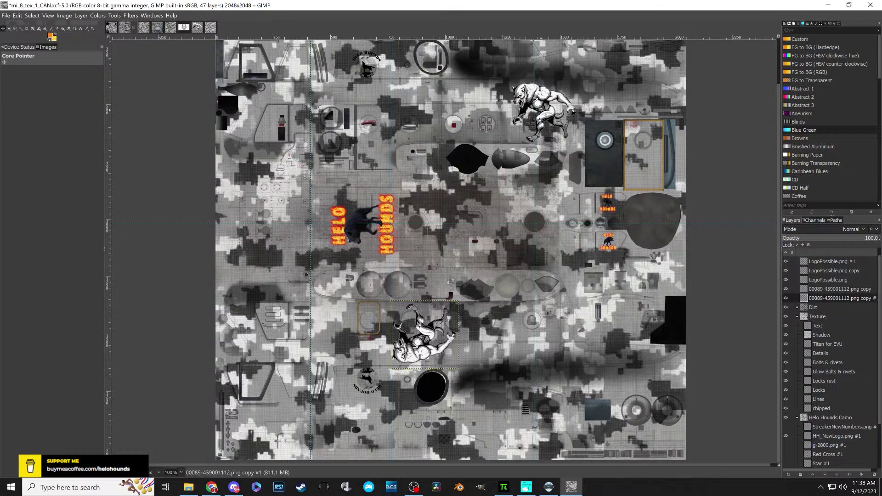
{"action": "scroll", "coordinate": [547, 114], "scroll_direction": "up", "scroll_amount": 3, "text": "ctrl"}
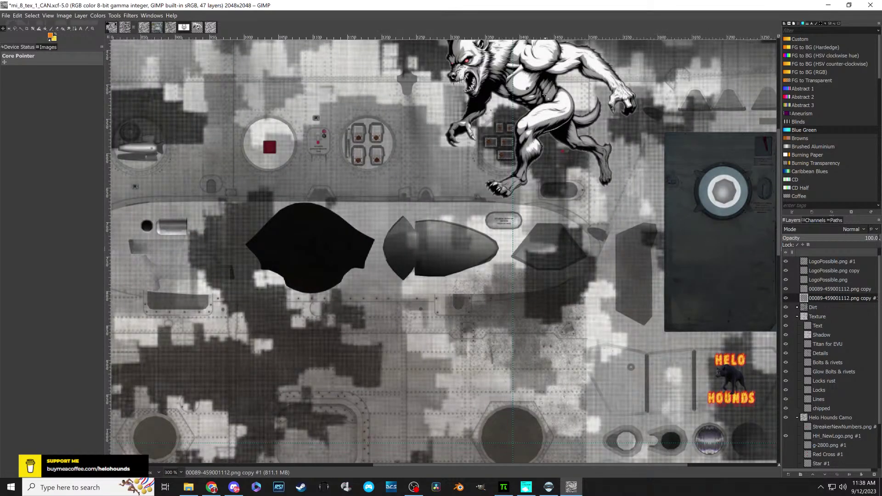
{"action": "scroll", "coordinate": [555, 153], "scroll_direction": "up", "scroll_amount": 5}
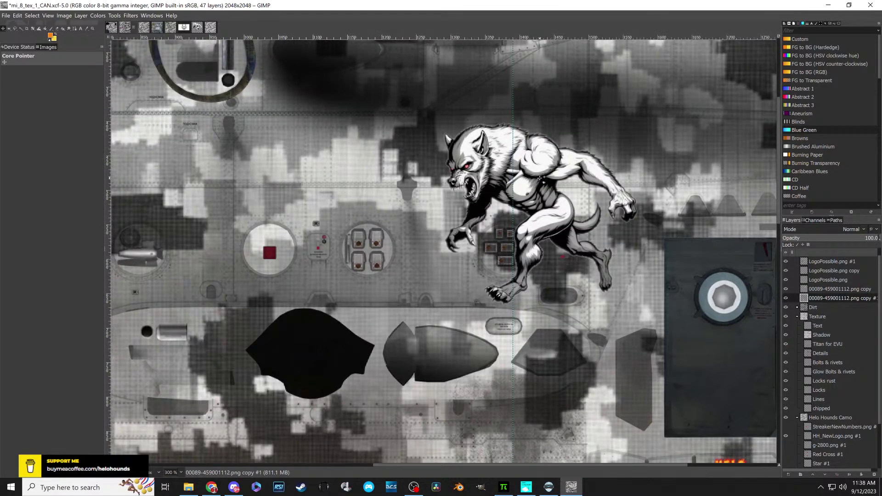
{"action": "mouse_move", "coordinate": [541, 178]}
{"action": "left_mouse_down"}
{"action": "mouse_move", "coordinate": [528, 177]}
{"action": "mouse_move", "coordinate": [547, 176]}
{"action": "left_mouse_up"}
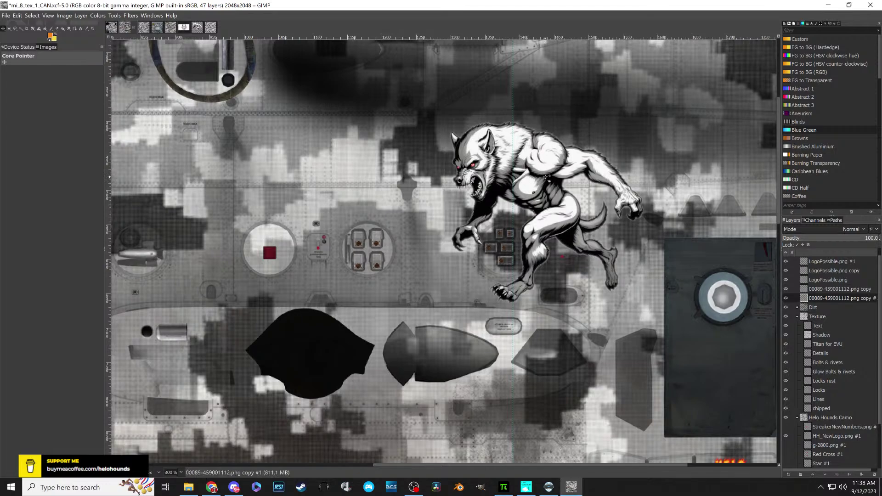
- Align the vertical guide with the front edge of the upper werewolf layer, 00089-459001112.png copy
{"action": "left_click_drag", "start_coordinate": [514, 64], "coordinate": [438, 63]}
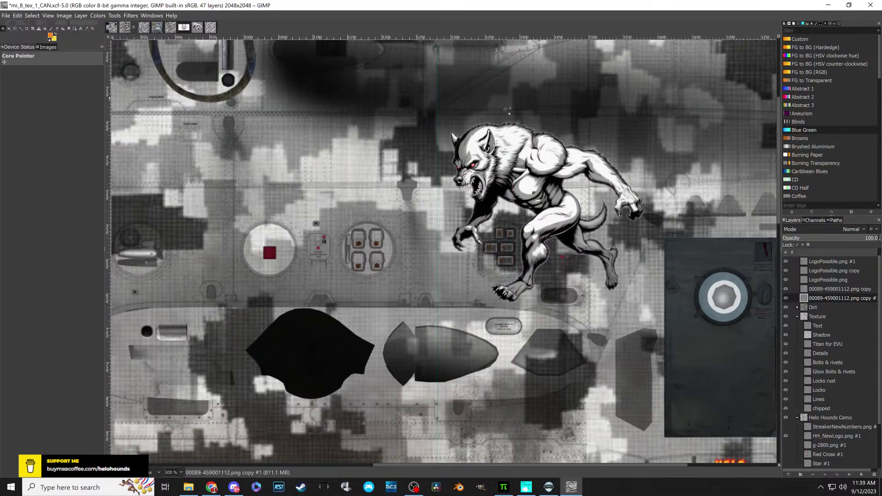
{"action": "left_click", "coordinate": [804, 289]}
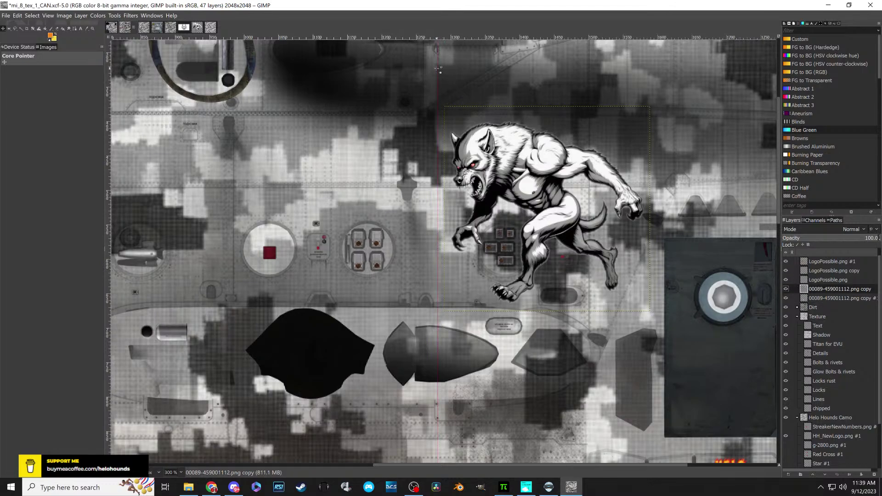
{"action": "left_click_drag", "start_coordinate": [437, 68], "coordinate": [444, 69]}
- Move the flipped lower werewolf artwork to the vertical guide so it lines up with the upper werewolf
{"action": "scroll", "coordinate": [465, 224], "scroll_direction": "down", "scroll_amount": 10}
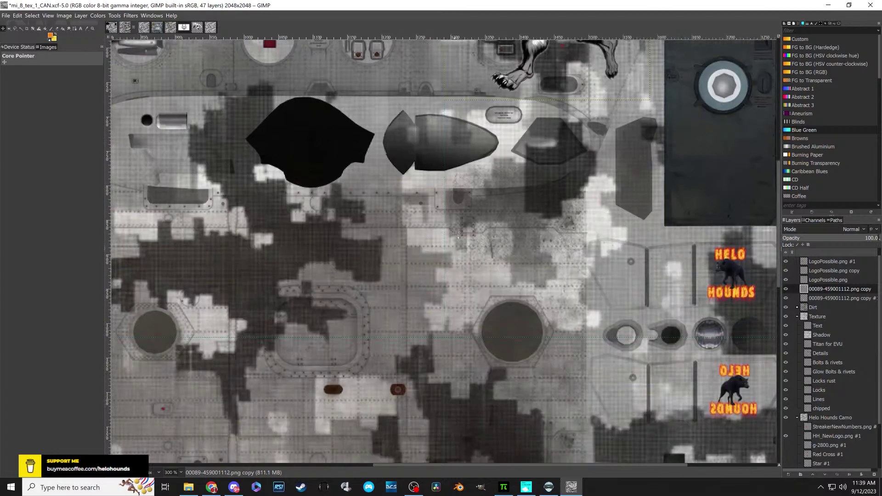
{"action": "scroll", "coordinate": [464, 220], "scroll_direction": "down", "scroll_amount": 5}
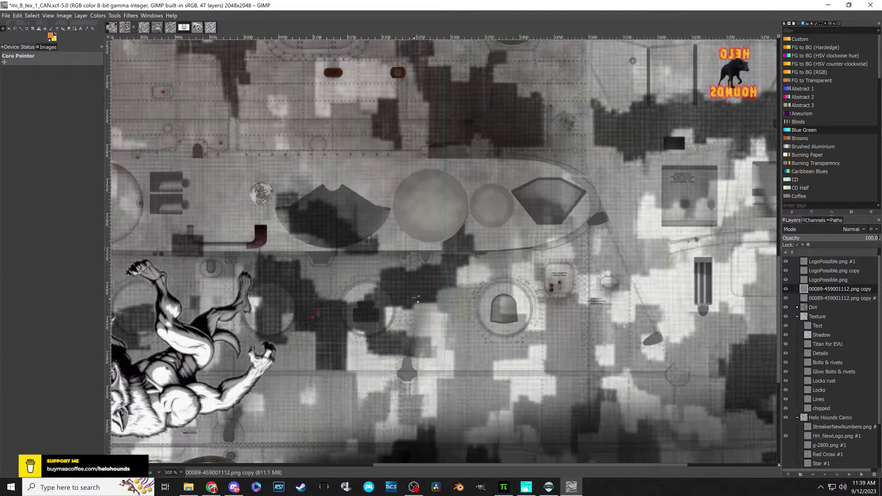
{"action": "left_click_drag", "start_coordinate": [195, 348], "coordinate": [561, 346]}
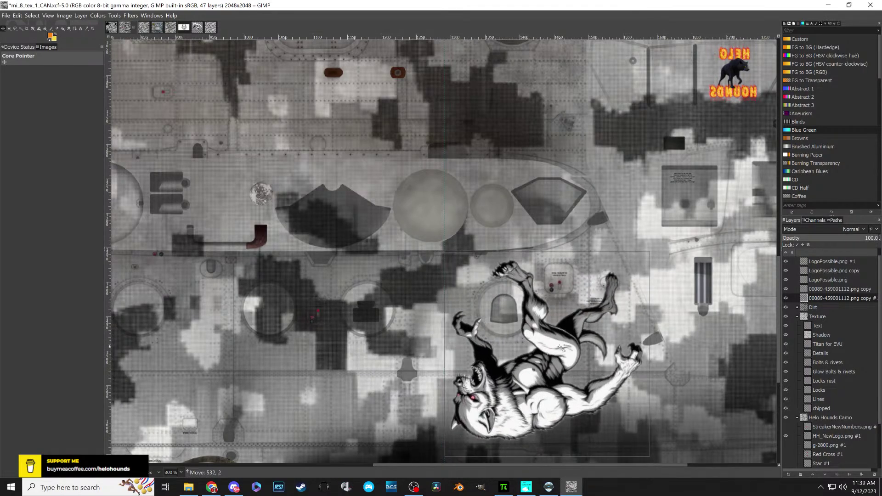
{"action": "left_click_drag", "start_coordinate": [560, 346], "coordinate": [561, 345]}
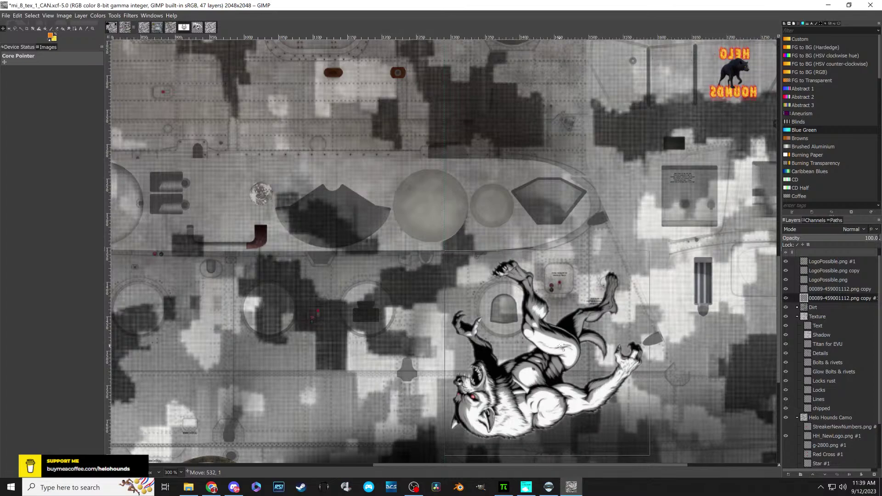
{"action": "left_click", "coordinate": [555, 303]}
{"action": "scroll", "coordinate": [556, 303], "scroll_direction": "up", "scroll_amount": 10}
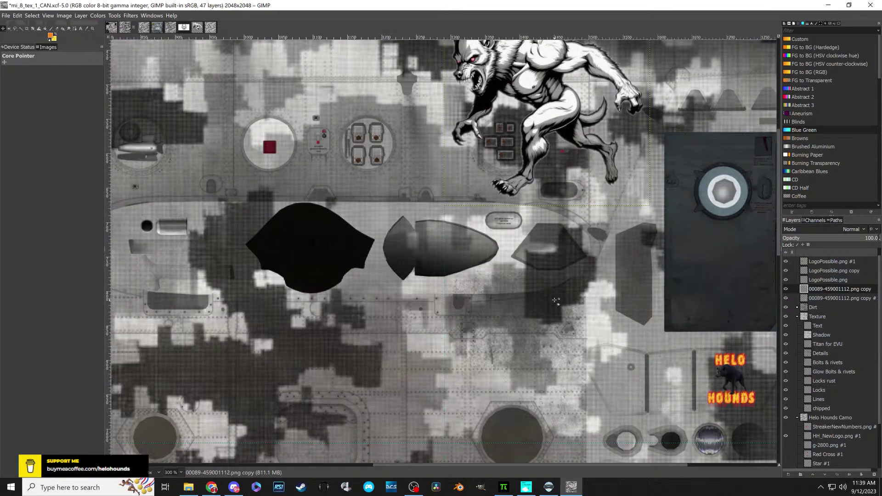
{"action": "scroll", "coordinate": [556, 300], "scroll_direction": "down", "scroll_amount": 7}
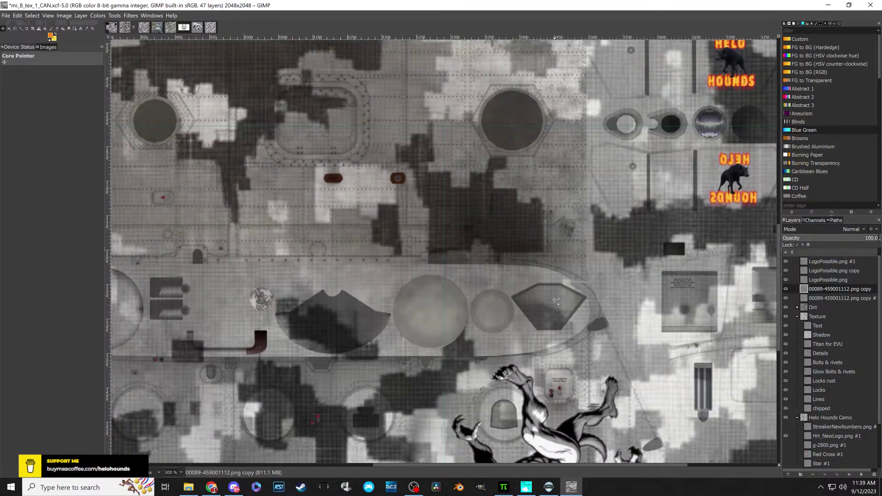
{"action": "scroll", "coordinate": [555, 301], "scroll_direction": "down", "scroll_amount": 2}
{"action": "left_click_drag", "start_coordinate": [539, 385], "coordinate": [538, 385]}
{"action": "left_click", "coordinate": [598, 351]}
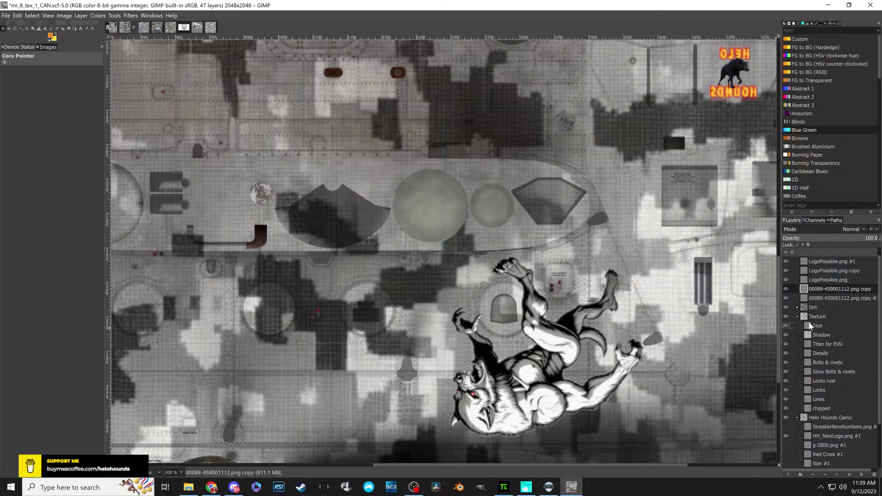
- Make the Red Cross #1 layer visible in the Helo Hounds Camo group
{"action": "scroll", "coordinate": [827, 318], "scroll_direction": "down", "scroll_amount": 2}
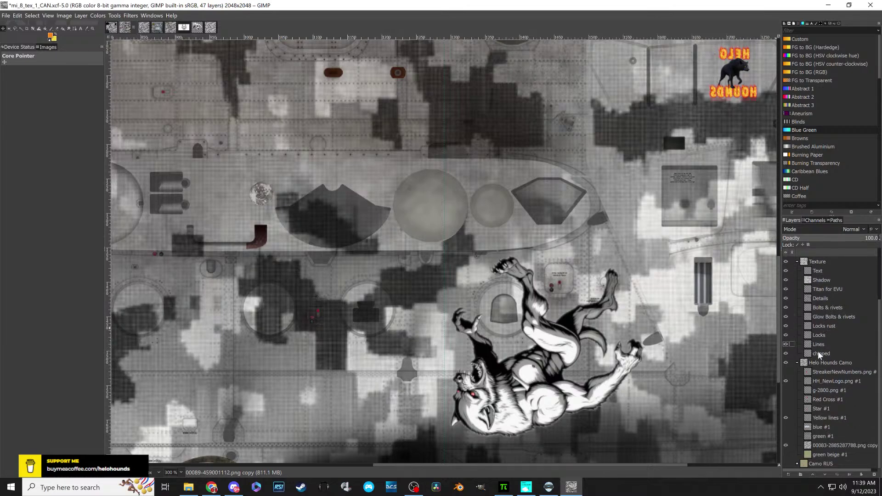
{"action": "left_click", "coordinate": [786, 399]}
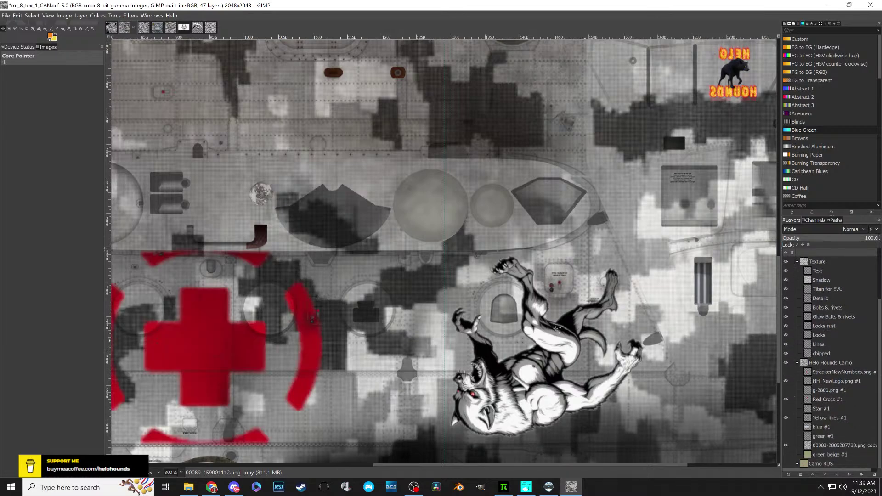
- Examine the placement of the red crosses, werewolves and logos across the whole texture sheet
{"action": "scroll", "coordinate": [315, 263], "scroll_direction": "down", "scroll_amount": 3}
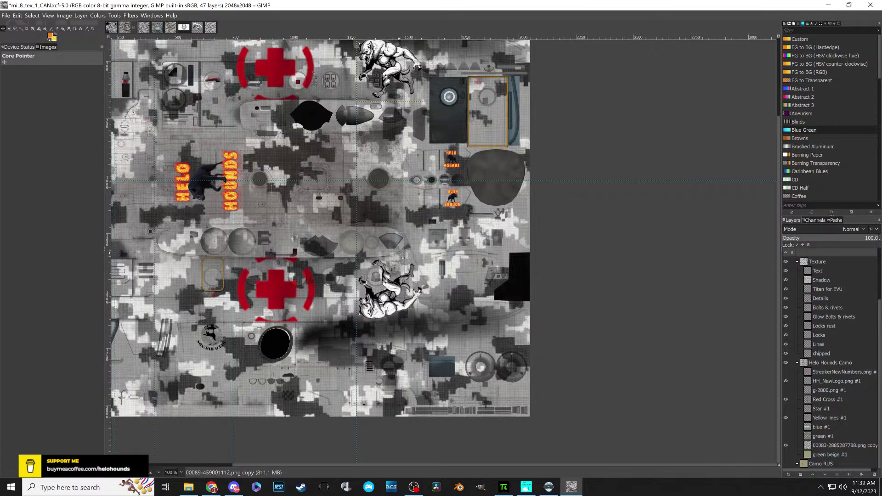
{"action": "scroll", "coordinate": [311, 108], "scroll_direction": "up", "scroll_amount": 1}
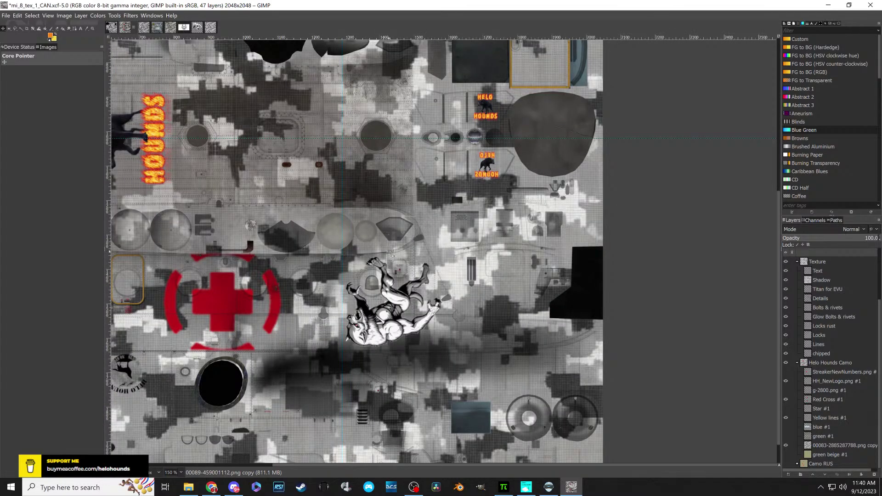
{"action": "scroll", "coordinate": [385, 238], "scroll_direction": "down", "scroll_amount": 2}
{"action": "scroll", "coordinate": [387, 259], "scroll_direction": "up", "scroll_amount": 1}
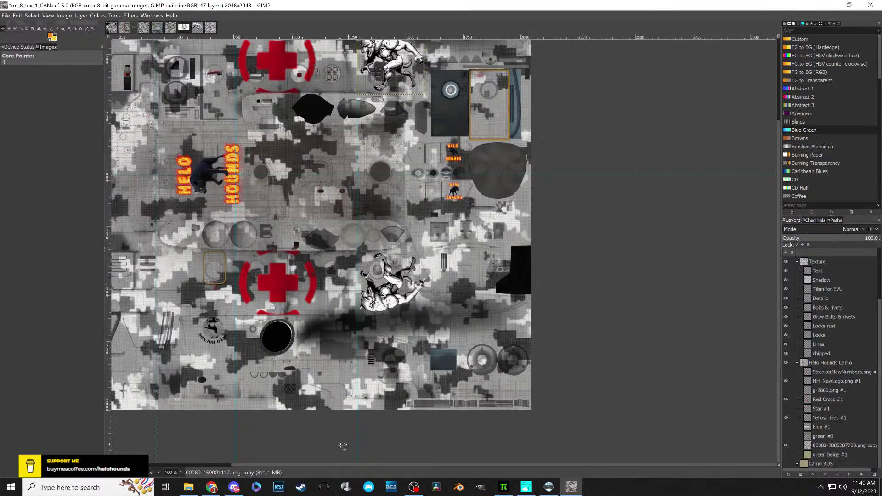
{"action": "left_click_drag", "start_coordinate": [358, 464], "coordinate": [277, 466]}
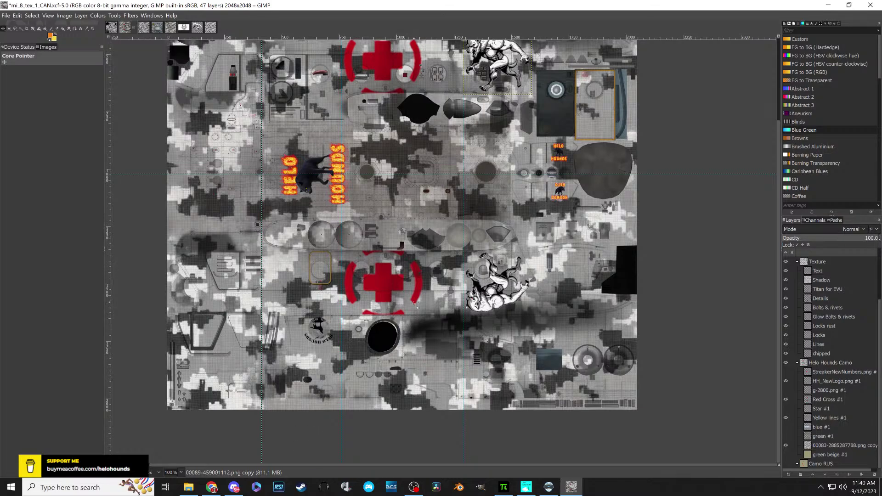
{"action": "scroll", "coordinate": [413, 306], "scroll_direction": "up", "scroll_amount": 4}
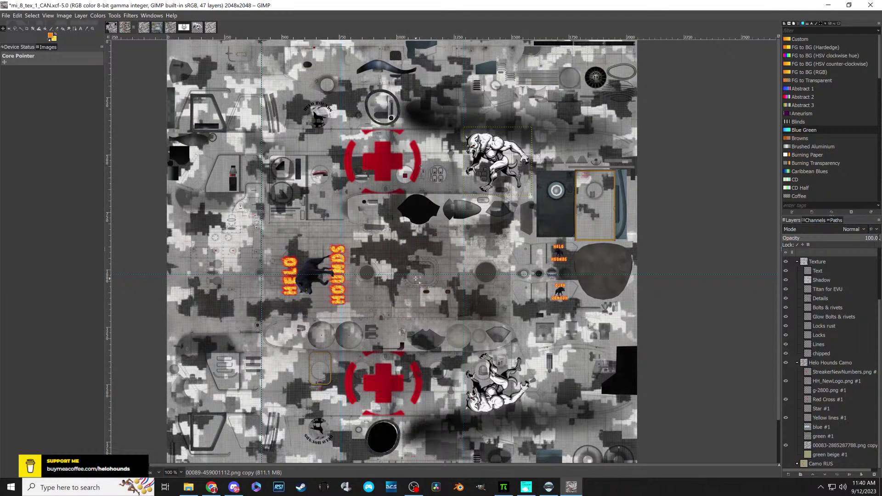
{"action": "scroll", "coordinate": [417, 276], "scroll_direction": "down", "scroll_amount": 1}
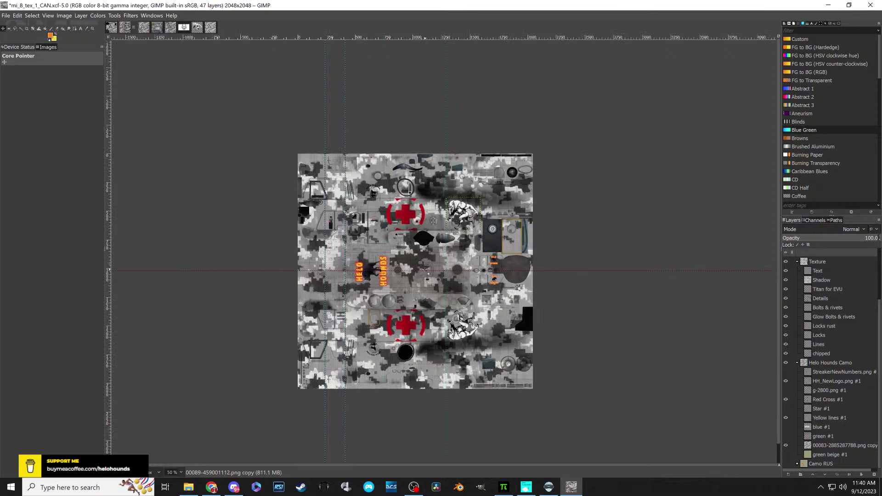
{"action": "scroll", "coordinate": [443, 259], "scroll_direction": "up", "scroll_amount": 2, "text": "ctrl"}
{"action": "scroll", "coordinate": [425, 266], "scroll_direction": "down", "scroll_amount": 1, "text": "ctrl"}
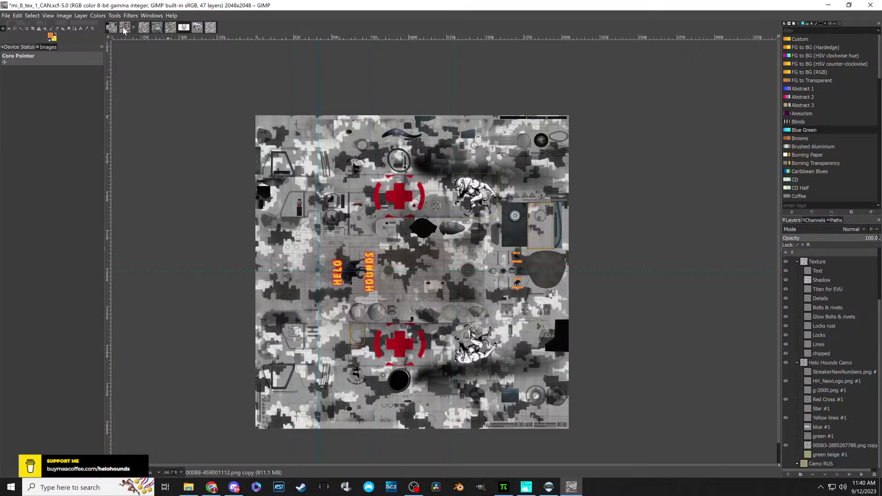
- Switch to the mi_8_tex_2_CAN.xcf image and make its Ware layer visible
{"action": "left_click", "coordinate": [169, 29]}
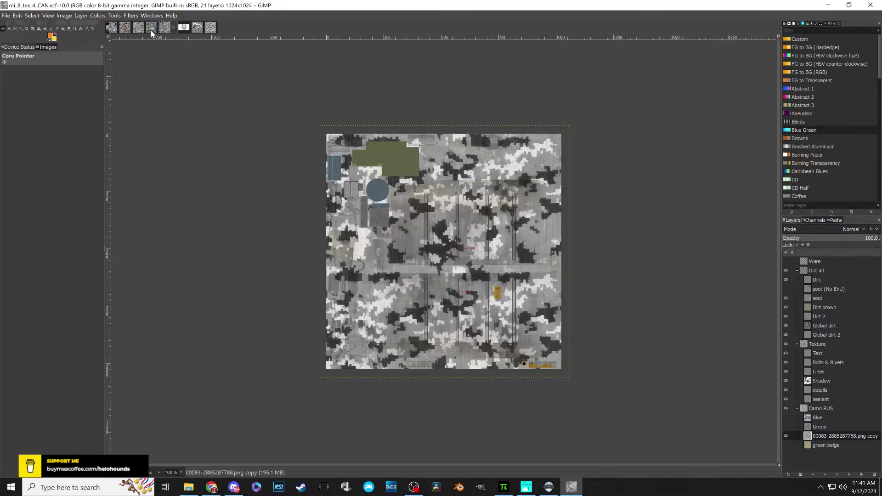
{"action": "left_click", "coordinate": [151, 29]}
{"action": "left_click", "coordinate": [141, 31]}
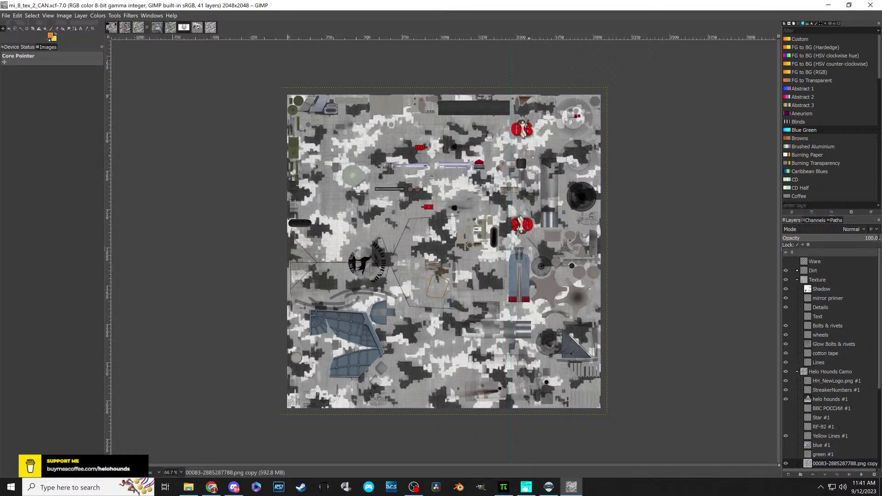
{"action": "left_click", "coordinate": [785, 260]}
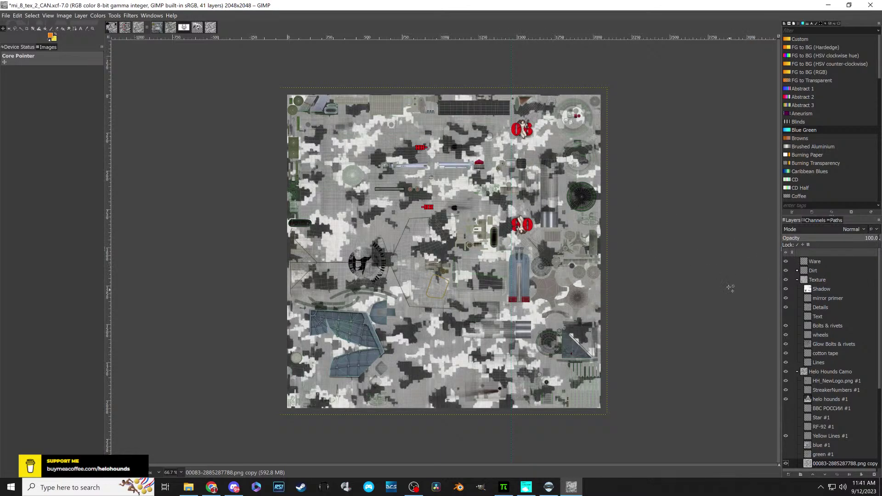
- Hide the 00083-2885287788.png copy camouflage layer in the Helo Hounds Camo group and show the green beige #1 layer
{"action": "scroll", "coordinate": [824, 324], "scroll_direction": "down", "scroll_amount": 1}
{"action": "scroll", "coordinate": [826, 333], "scroll_direction": "down", "scroll_amount": 2}
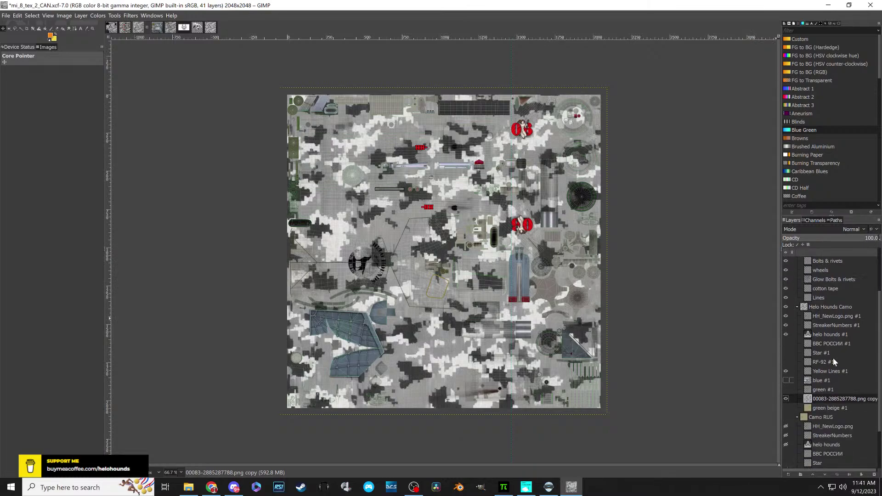
{"action": "mouse_move", "coordinate": [869, 239]}
{"action": "left_mouse_down"}
{"action": "mouse_move", "coordinate": [813, 238]}
{"action": "mouse_move", "coordinate": [880, 238]}
{"action": "left_mouse_up"}
{"action": "scroll", "coordinate": [371, 273], "scroll_direction": "up", "scroll_amount": 2}
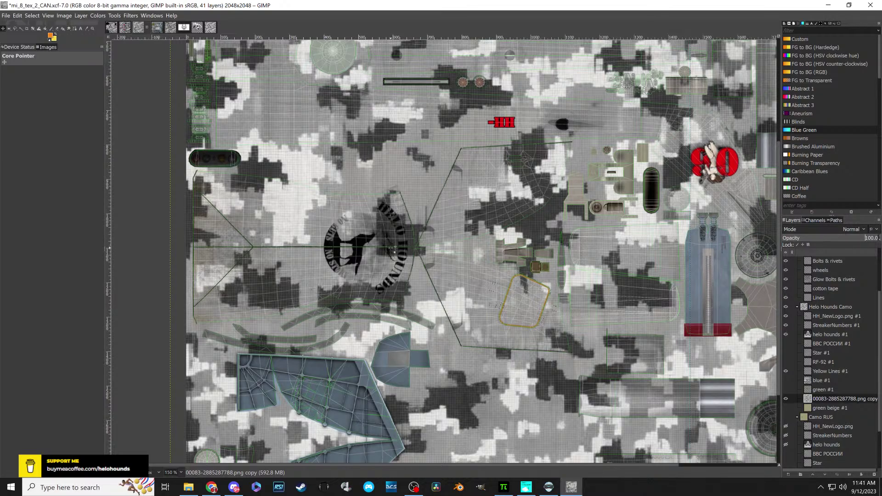
{"action": "scroll", "coordinate": [508, 274], "scroll_direction": "down", "scroll_amount": 1}
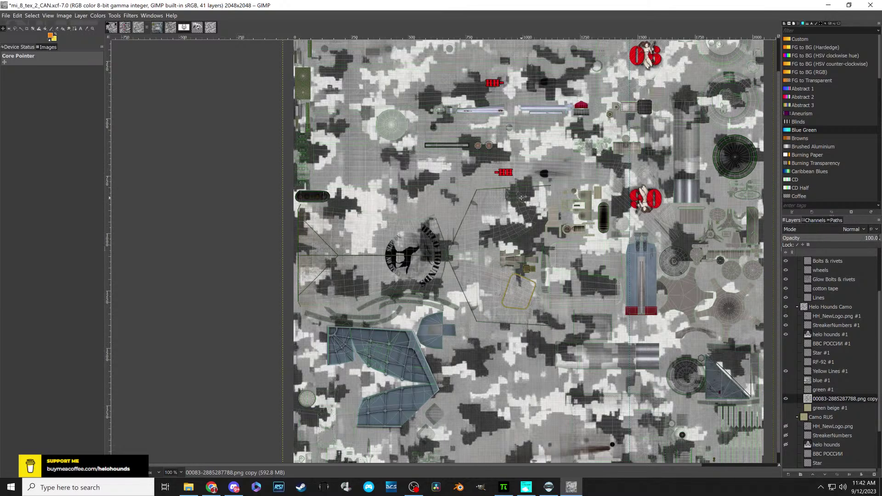
{"action": "left_click", "coordinate": [786, 398]}
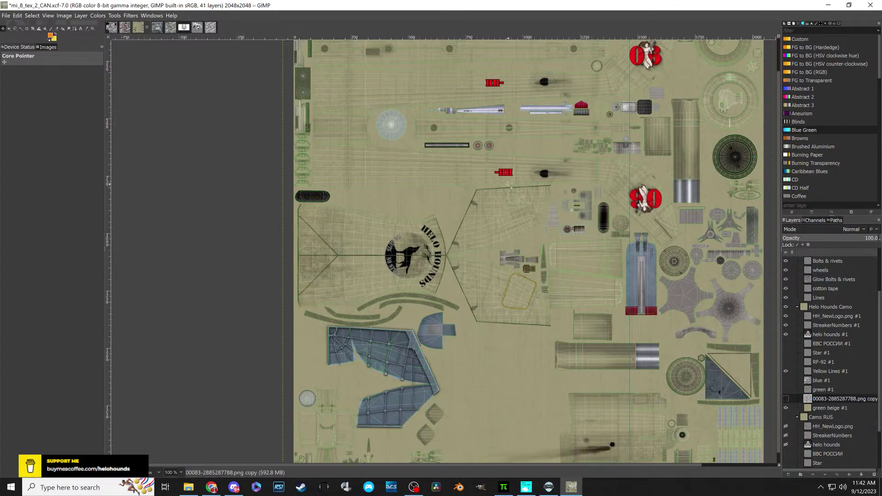
{"action": "scroll", "coordinate": [509, 183], "scroll_direction": "up", "scroll_amount": 1}
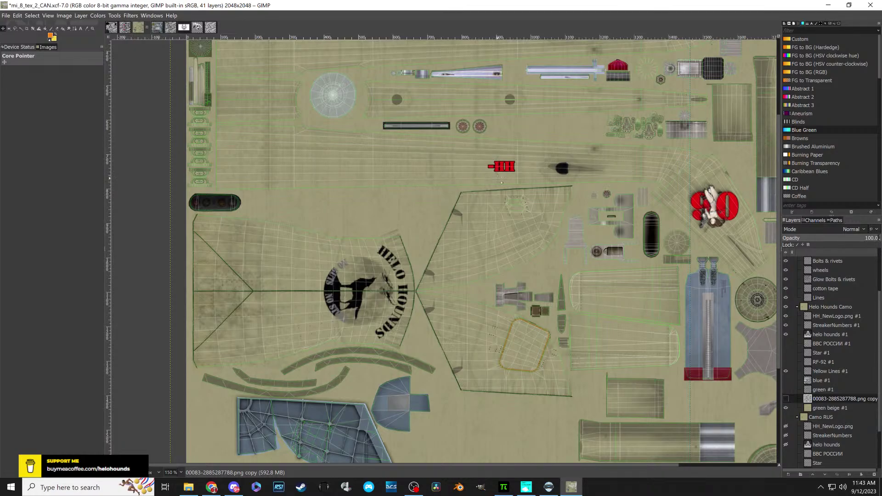
{"action": "scroll", "coordinate": [501, 181], "scroll_direction": "up", "scroll_amount": 4}
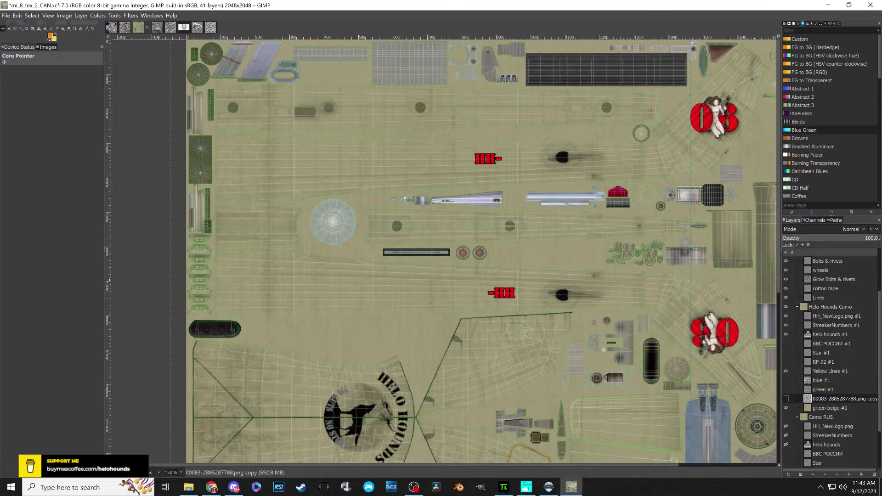
{"action": "key", "text": "alt+Tab"}
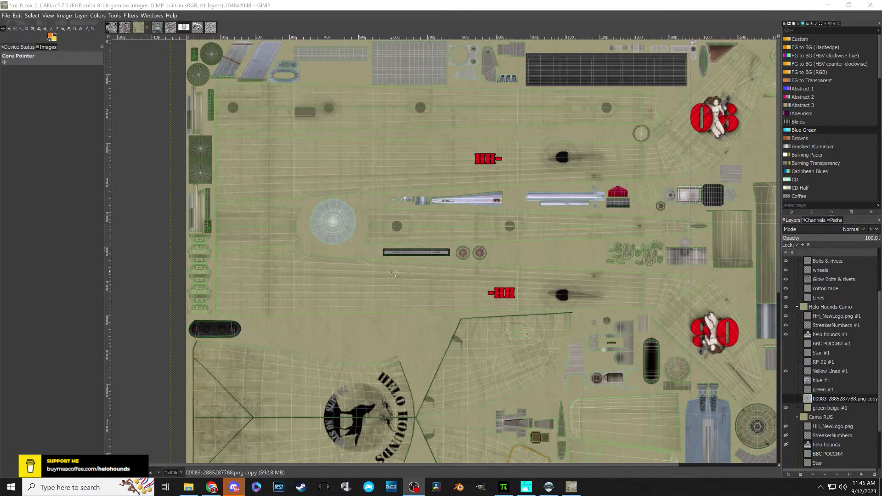
{"action": "scroll", "coordinate": [393, 273], "scroll_direction": "down", "scroll_amount": 10}
{"action": "scroll", "coordinate": [329, 137], "scroll_direction": "up", "scroll_amount": 10}
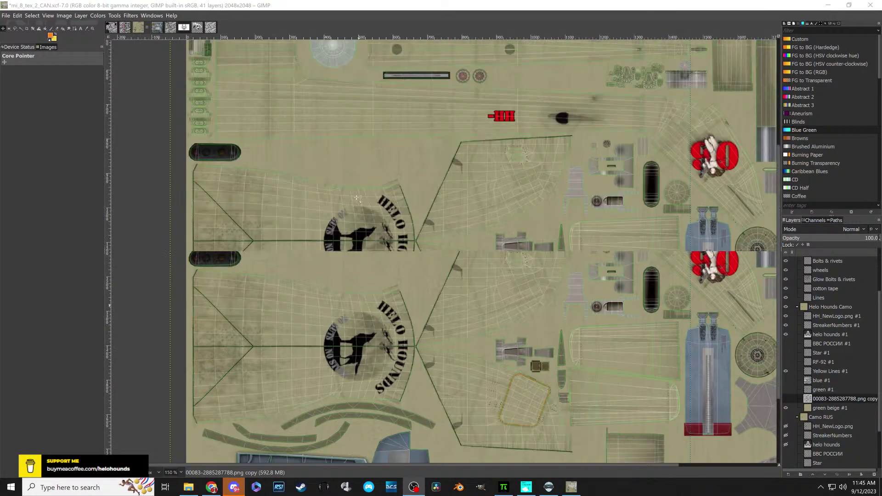
- Add LogoPossible.png to the image as a new layer and move it directly above the Dirt group
{"action": "scroll", "coordinate": [314, 155], "scroll_direction": "down", "scroll_amount": 8}
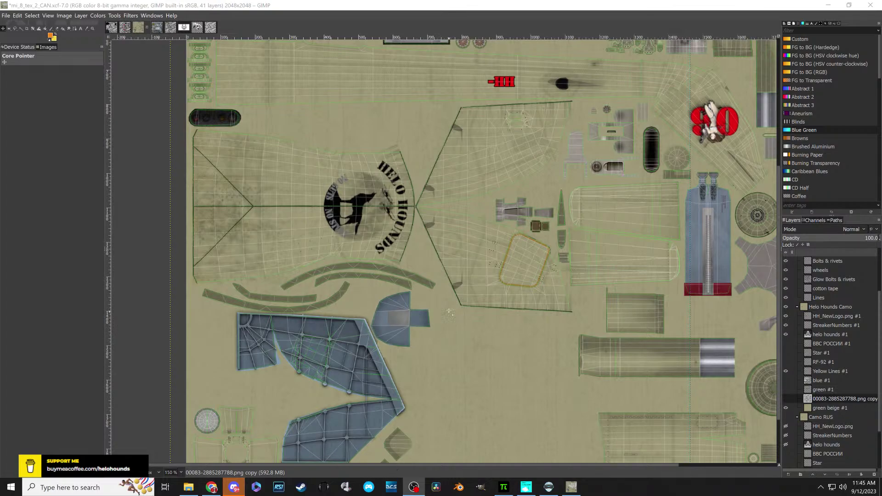
{"action": "scroll", "coordinate": [452, 297], "scroll_direction": "down", "scroll_amount": 2}
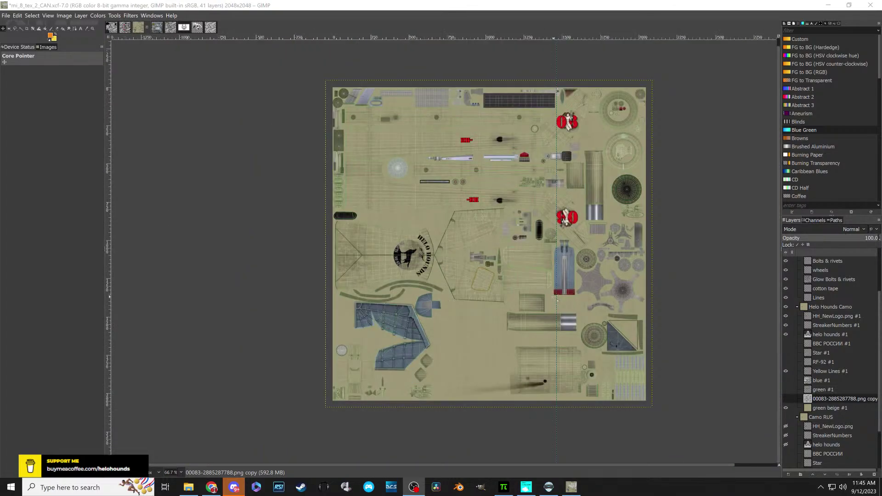
{"action": "scroll", "coordinate": [534, 297], "scroll_direction": "up", "scroll_amount": 1}
{"action": "scroll", "coordinate": [526, 287], "scroll_direction": "up", "scroll_amount": 1}
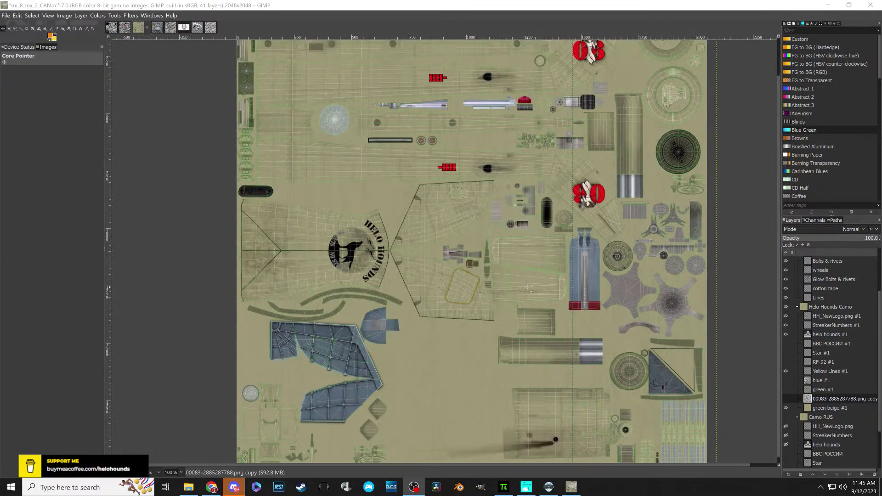
{"action": "scroll", "coordinate": [522, 277], "scroll_direction": "down", "scroll_amount": 1}
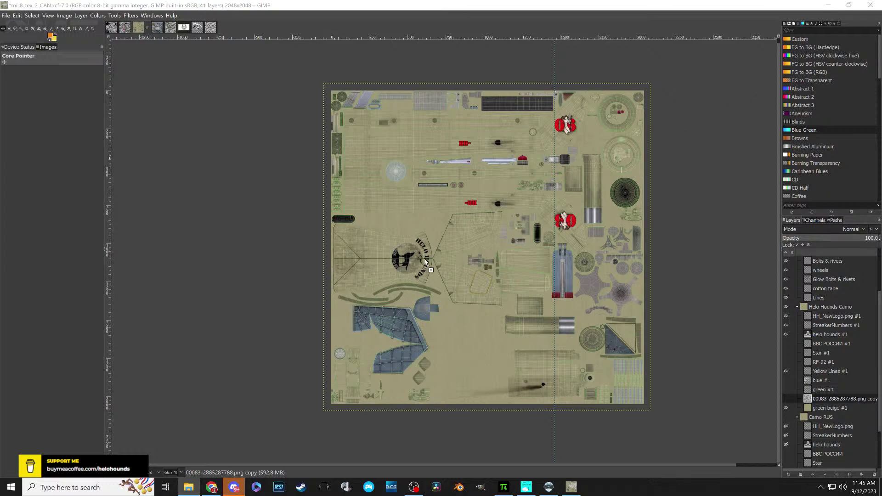
{"action": "left_click_drag", "start_coordinate": [514, 210], "coordinate": [513, 210]}
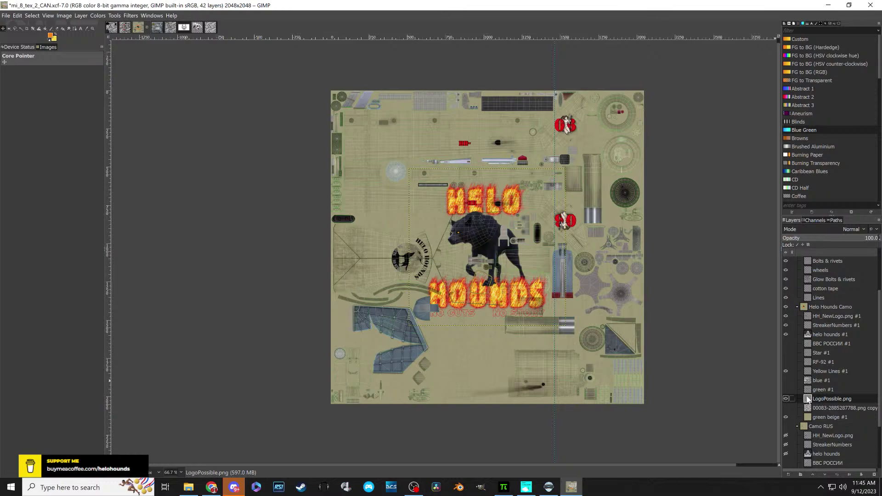
{"action": "left_click_drag", "start_coordinate": [807, 399], "coordinate": [796, 269]}
{"action": "left_click", "coordinate": [785, 261]}
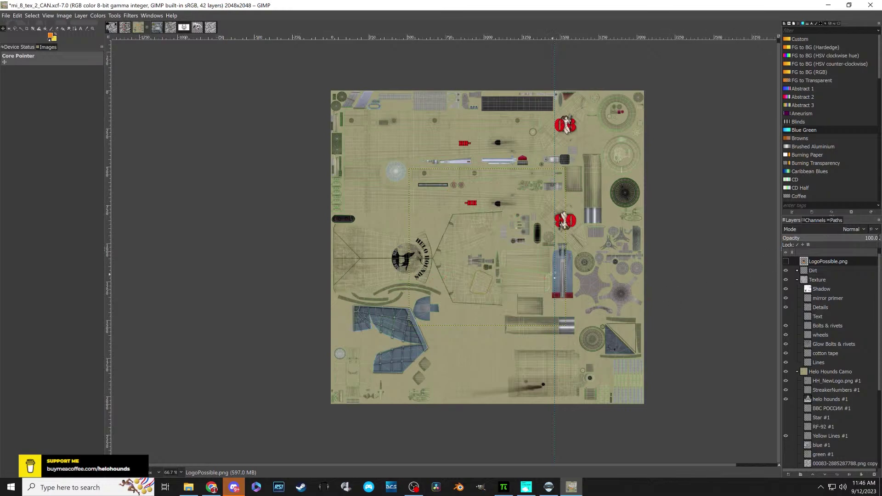
{"action": "left_click", "coordinate": [786, 261]}
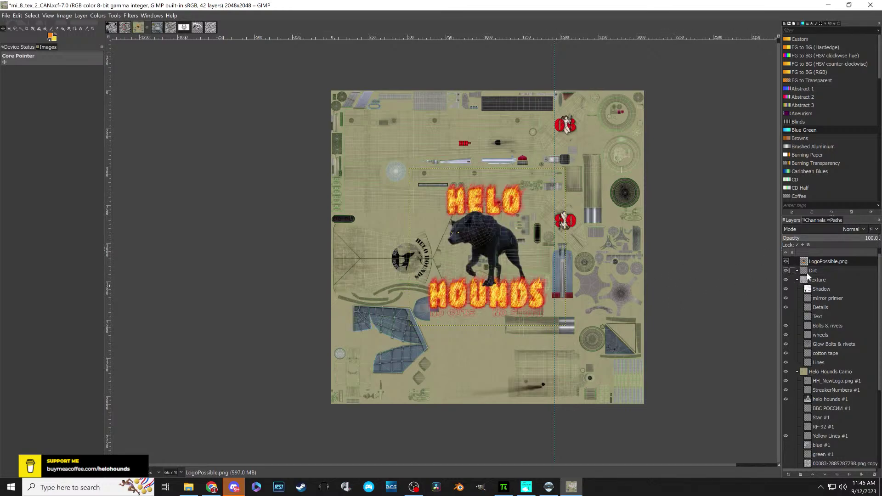
- Hide the Ware layer and, in the Helo Hounds Camo group, show the 00083-2885287788.png copy camouflage instead of green beige #1
{"action": "scroll", "coordinate": [804, 275], "scroll_direction": "up", "scroll_amount": 1}
{"action": "left_click", "coordinate": [786, 261]}
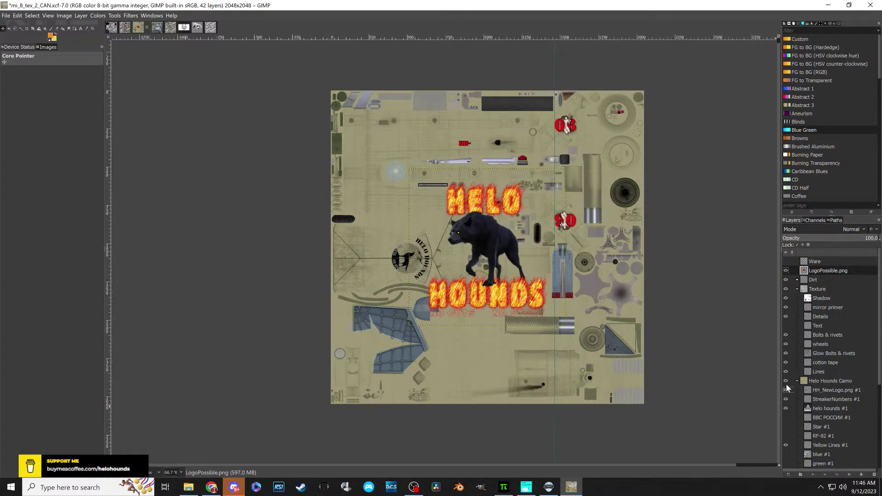
{"action": "scroll", "coordinate": [802, 413], "scroll_direction": "down", "scroll_amount": 3}
{"action": "left_click", "coordinate": [785, 338]}
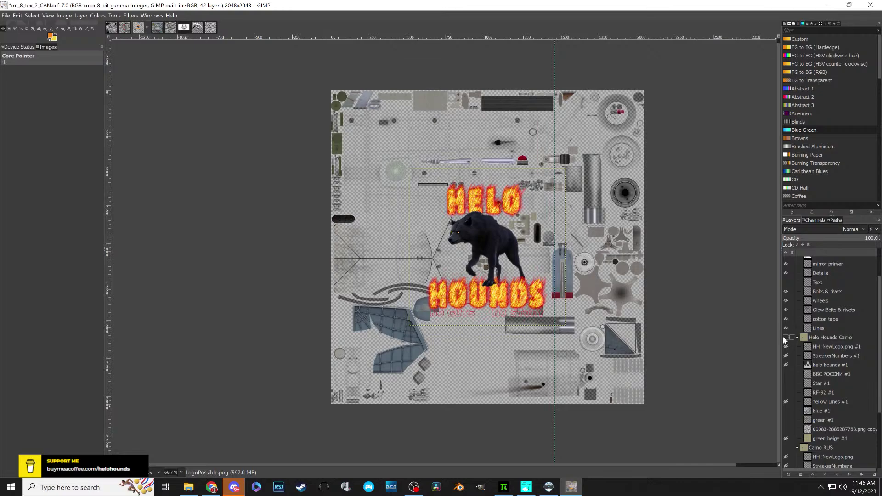
{"action": "left_click", "coordinate": [785, 337]}
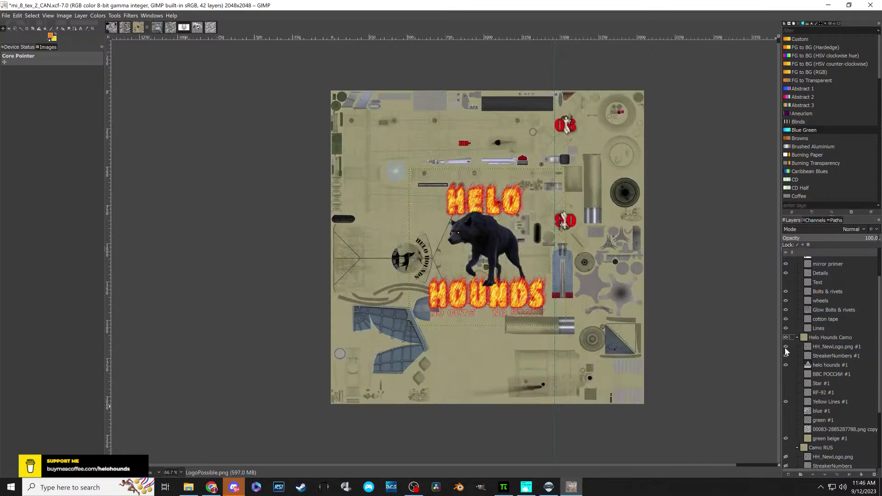
{"action": "left_click", "coordinate": [785, 437]}
{"action": "left_click", "coordinate": [785, 429]}
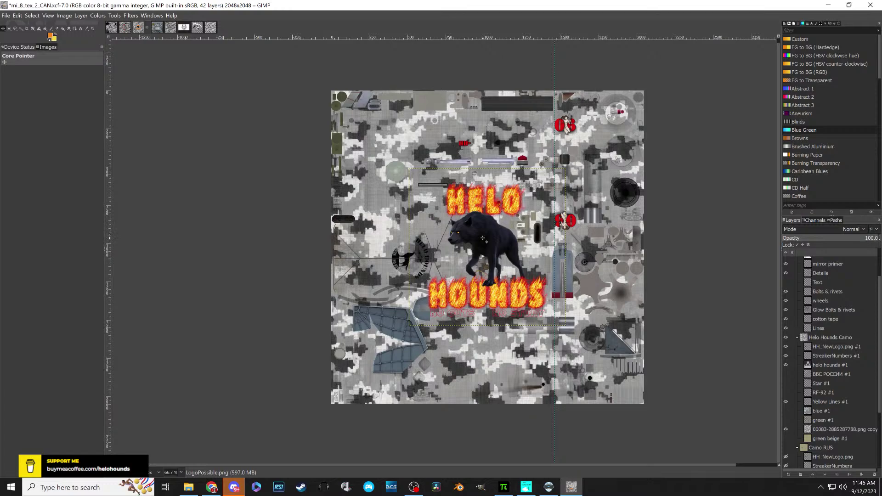
- Scale the LogoPossible.png layer down to about 152 px wide and position it over the upper red number
{"action": "left_click", "coordinate": [483, 238]}
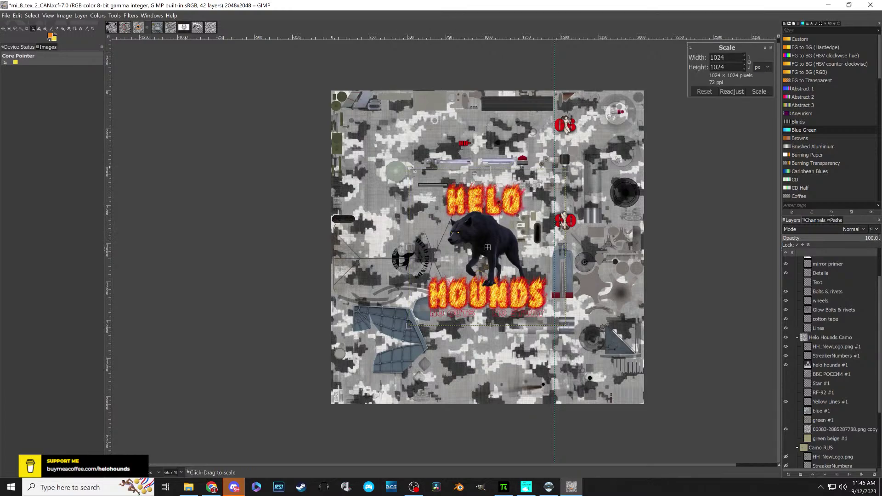
{"action": "left_click_drag", "start_coordinate": [411, 169], "coordinate": [579, 139]}
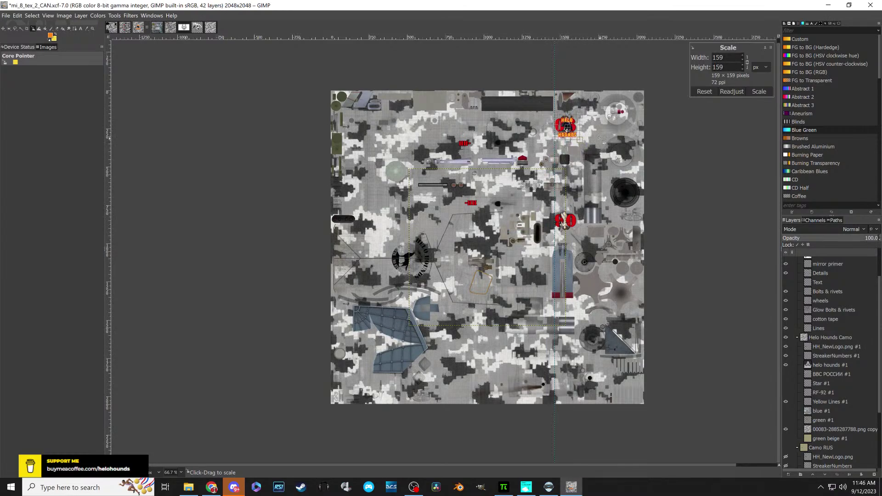
{"action": "scroll", "coordinate": [591, 149], "scroll_direction": "up", "scroll_amount": 3}
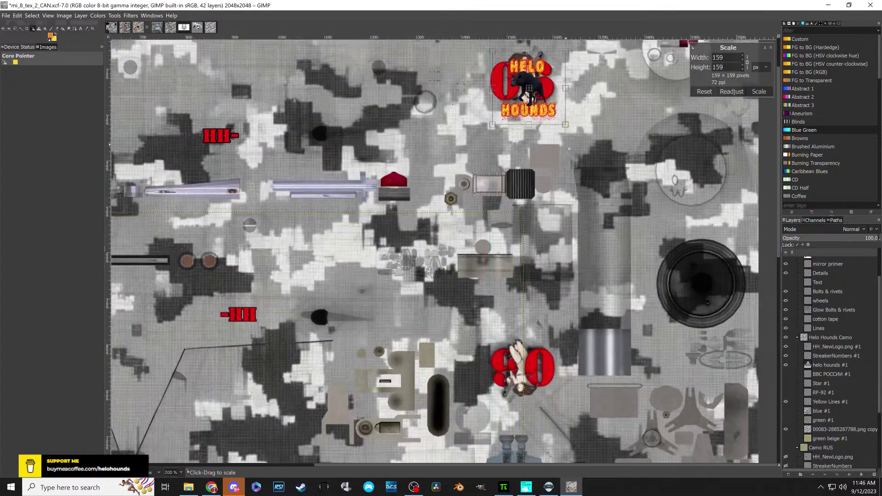
{"action": "scroll", "coordinate": [549, 166], "scroll_direction": "up", "scroll_amount": 3}
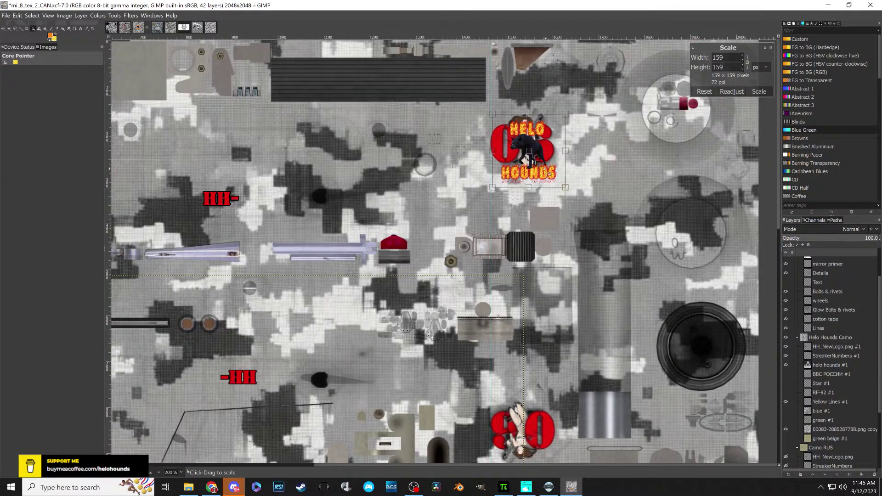
{"action": "left_click_drag", "start_coordinate": [528, 151], "coordinate": [520, 144]}
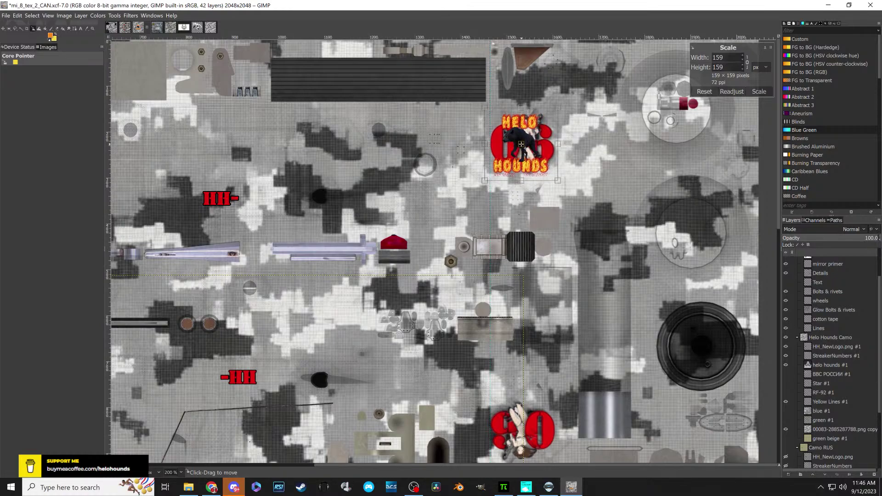
{"action": "left_click_drag", "start_coordinate": [559, 181], "coordinate": [556, 178]}
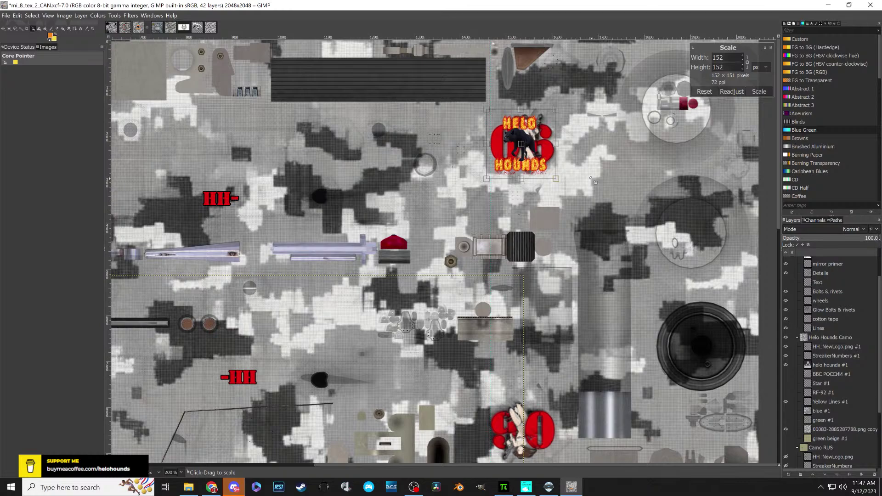
{"action": "key", "text": "Return"}
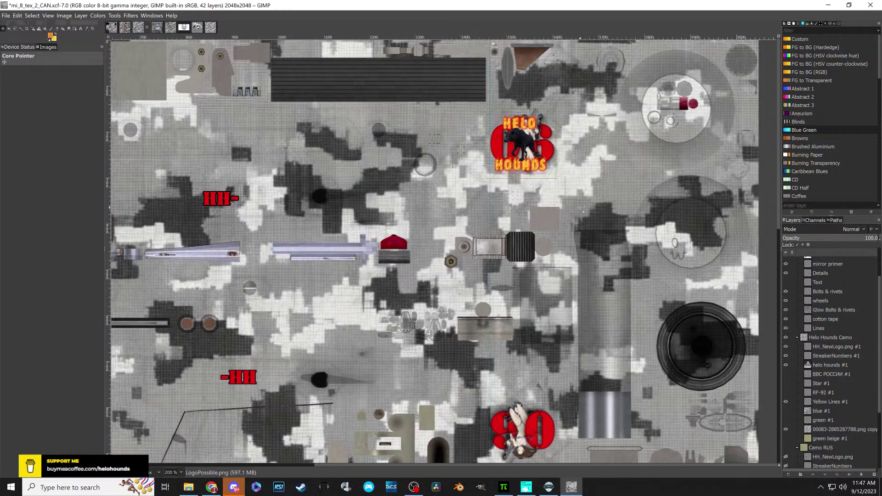
- Duplicate the scaled LogoPossible.png layer and rotate the copy by 180 degrees
{"action": "scroll", "coordinate": [580, 209], "scroll_direction": "down", "scroll_amount": 3}
{"action": "scroll", "coordinate": [578, 248], "scroll_direction": "up", "scroll_amount": 3}
{"action": "right_click", "coordinate": [520, 144]}
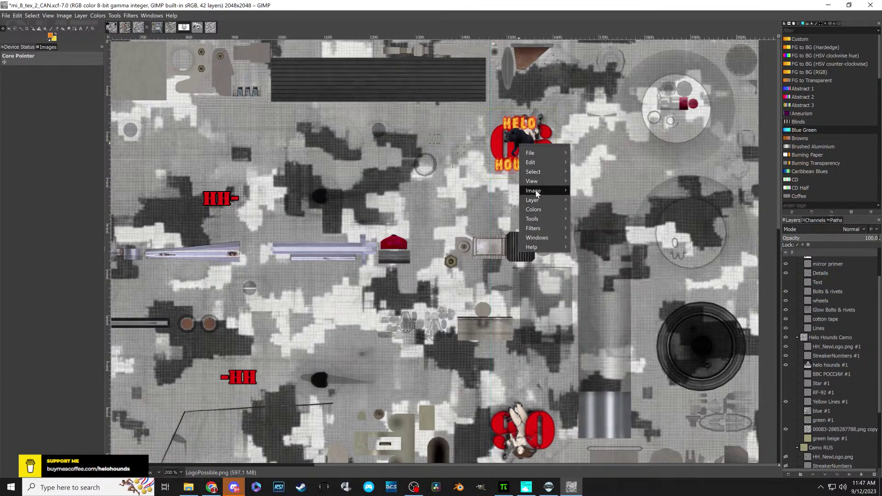
{"action": "mouse_move", "coordinate": [537, 200]}
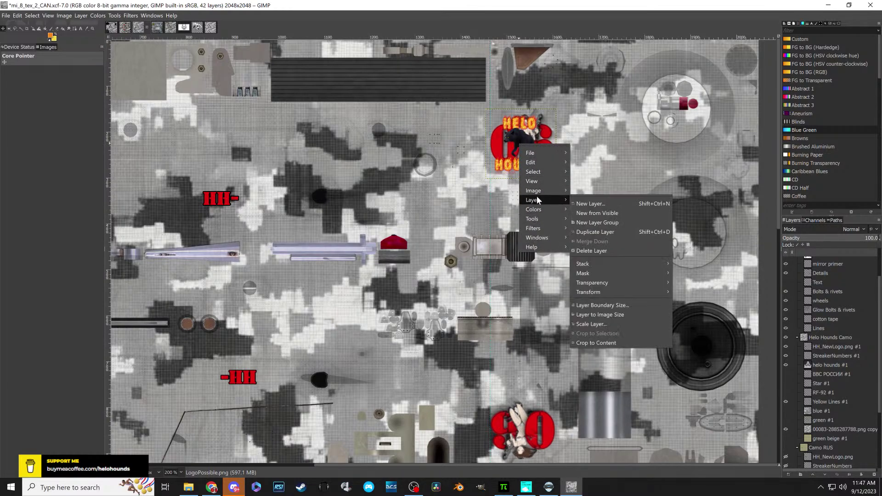
{"action": "left_click", "coordinate": [589, 234]}
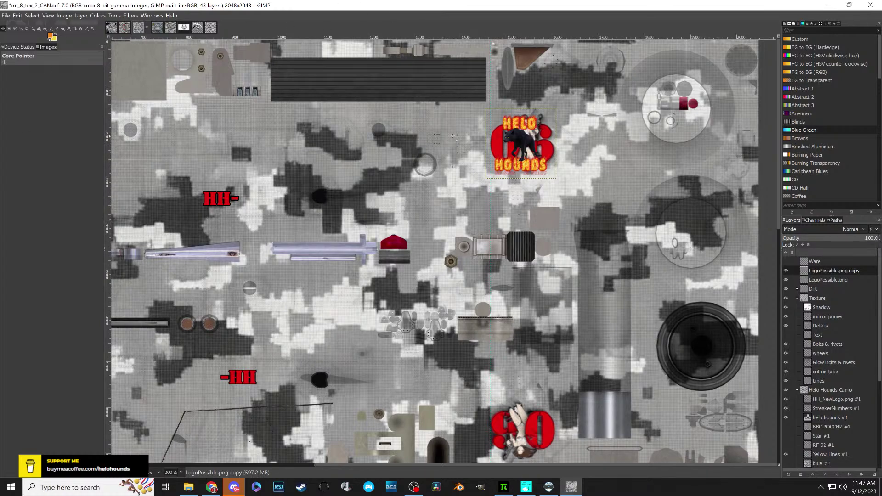
{"action": "key", "text": "shift+r"}
{"action": "left_click", "coordinate": [521, 143]}
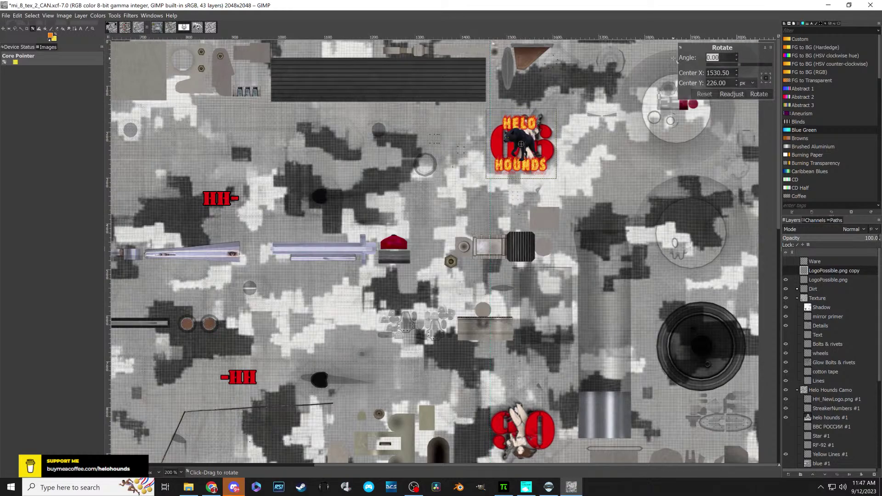
{"action": "type", "text": "180"}
{"action": "key", "text": "Return"}
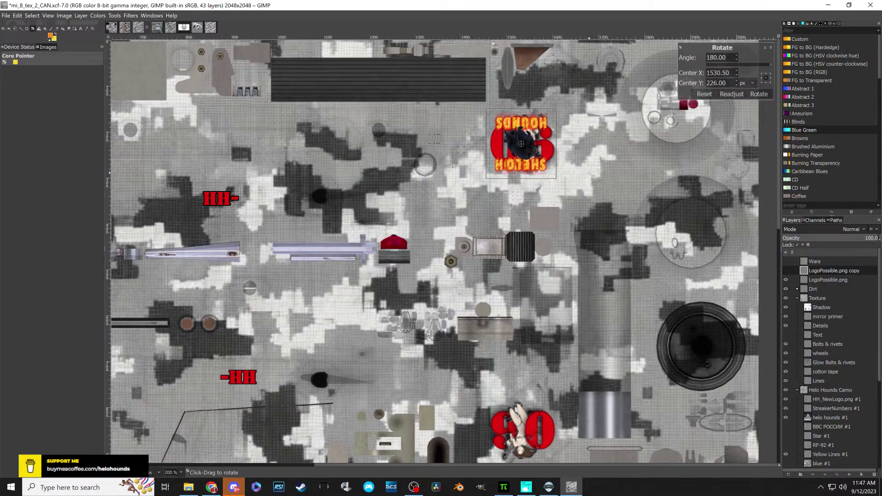
{"action": "key", "text": "Return"}
- Move the rotated logo copy onto the lower red number and nudge both logos until each is centred over its number
{"action": "left_click_drag", "start_coordinate": [523, 152], "coordinate": [526, 440]}
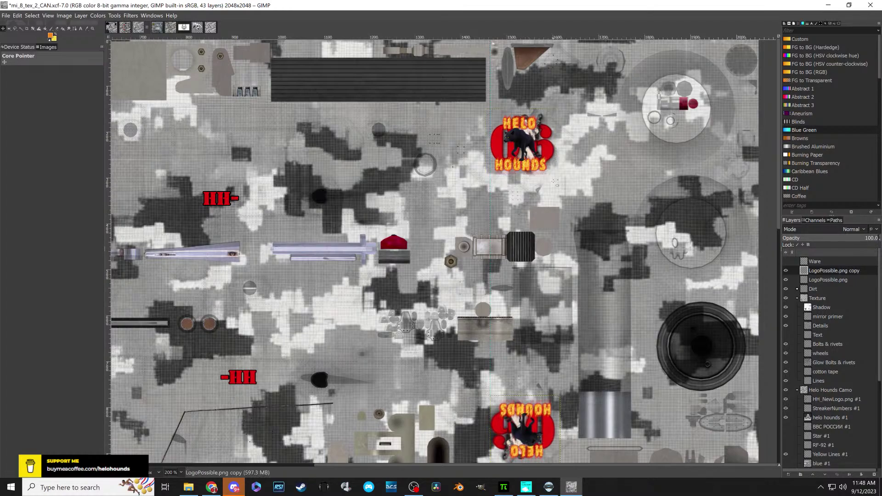
{"action": "left_click_drag", "start_coordinate": [527, 142], "coordinate": [531, 138]}
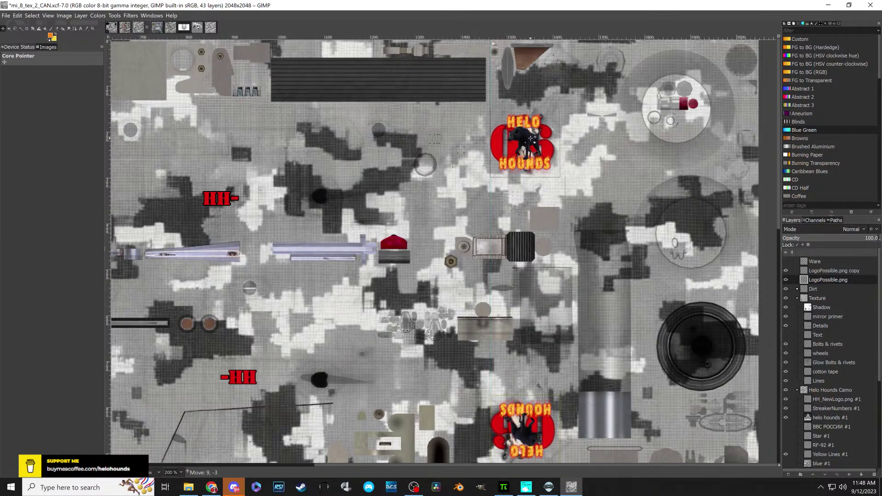
{"action": "left_click_drag", "start_coordinate": [530, 137], "coordinate": [528, 137]}
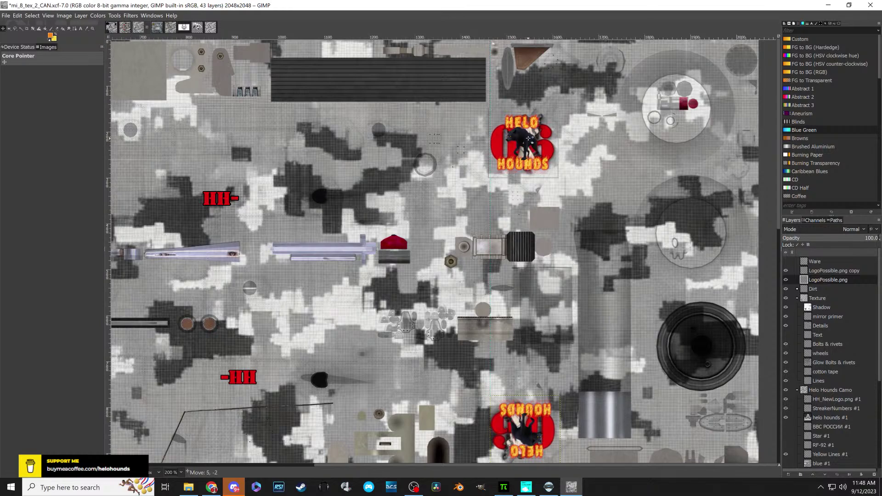
{"action": "left_click", "coordinate": [538, 196]}
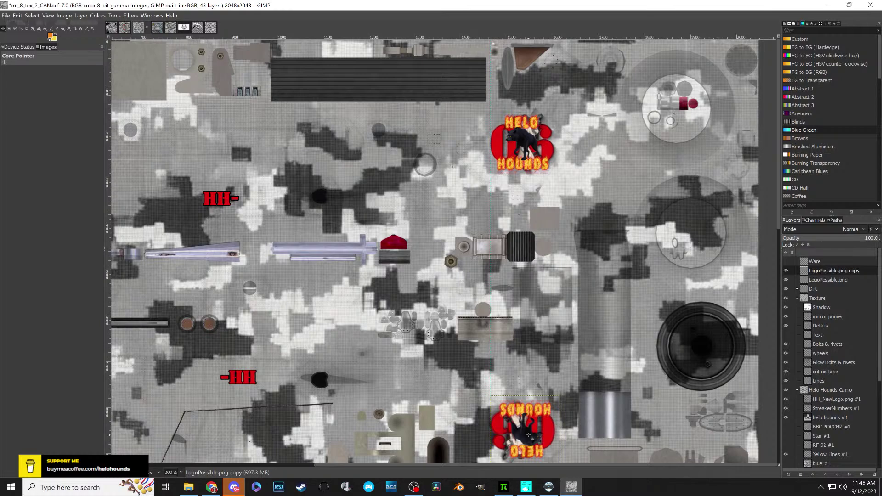
{"action": "left_click_drag", "start_coordinate": [528, 434], "coordinate": [526, 435]}
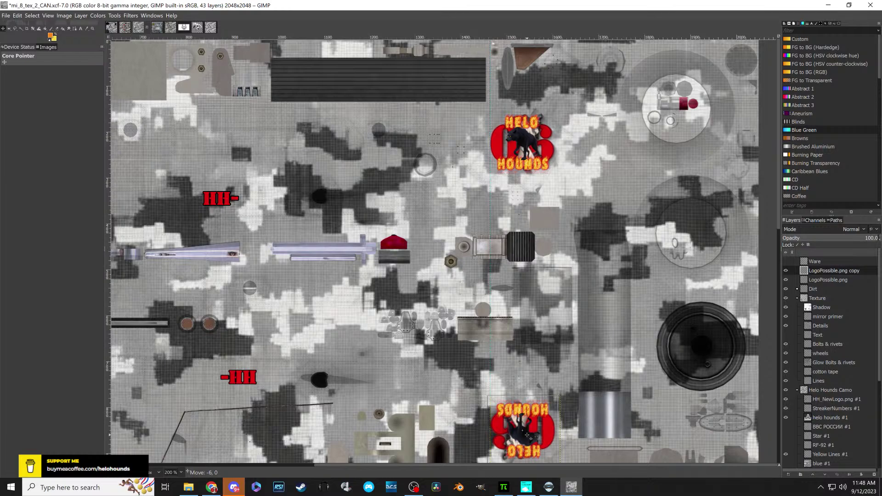
{"action": "left_click_drag", "start_coordinate": [527, 435], "coordinate": [527, 434]}
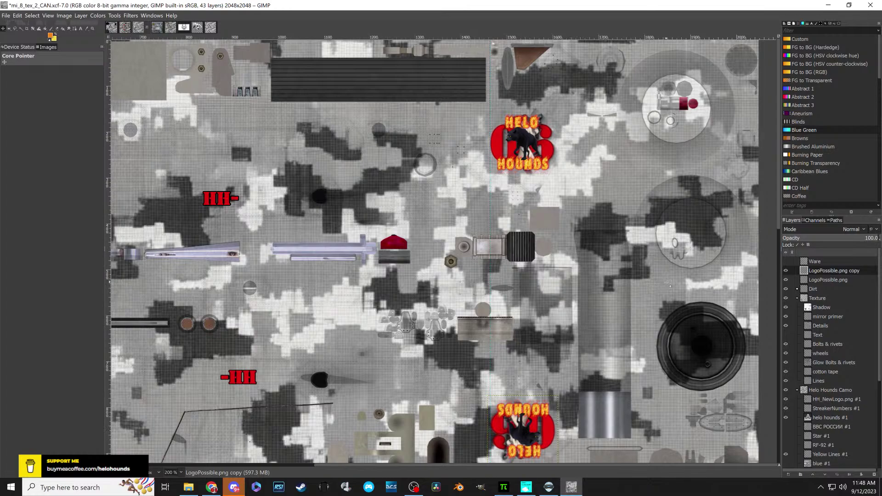
- Hide the StreakerNumbers #1 layer in the Helo Hounds Camo group
{"action": "scroll", "coordinate": [687, 295], "scroll_direction": "down", "scroll_amount": 1}
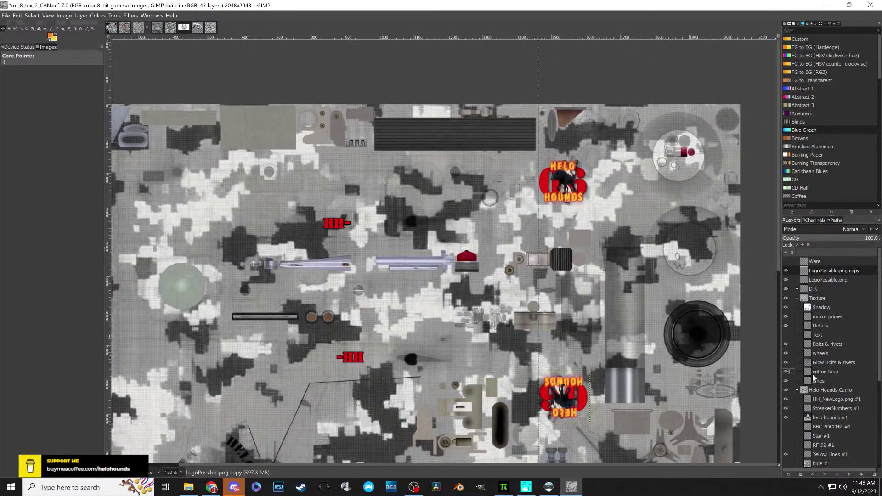
{"action": "left_click", "coordinate": [785, 408]}
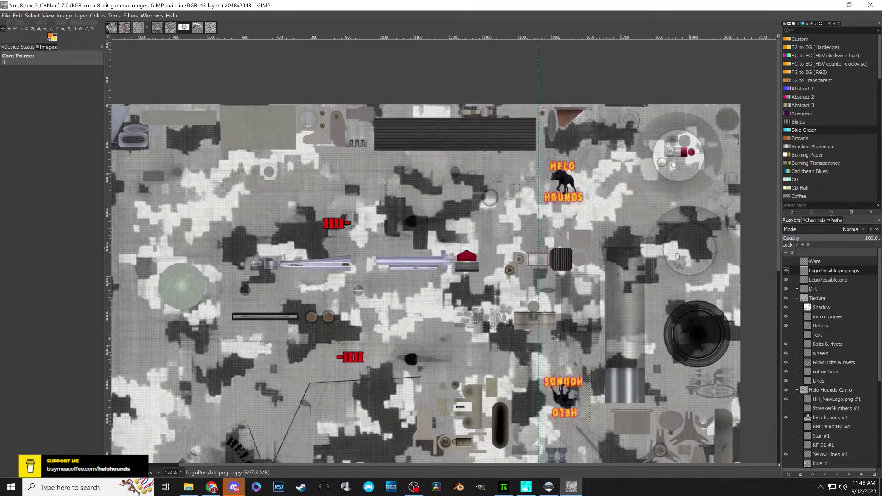
- Examine the logos, markings and camouflage across the whole mi_8_tex_2_CAN texture
{"action": "scroll", "coordinate": [365, 321], "scroll_direction": "down", "scroll_amount": 5}
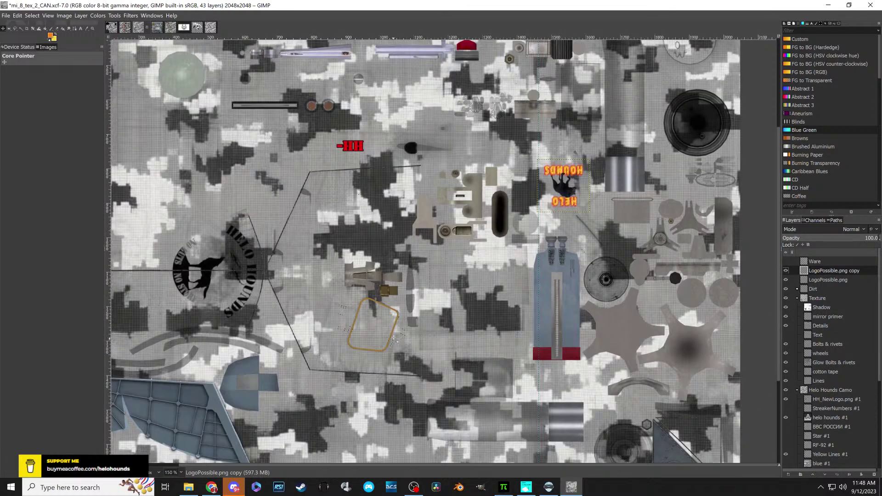
{"action": "scroll", "coordinate": [393, 339], "scroll_direction": "up", "scroll_amount": 1}
{"action": "scroll", "coordinate": [405, 300], "scroll_direction": "up", "scroll_amount": 1}
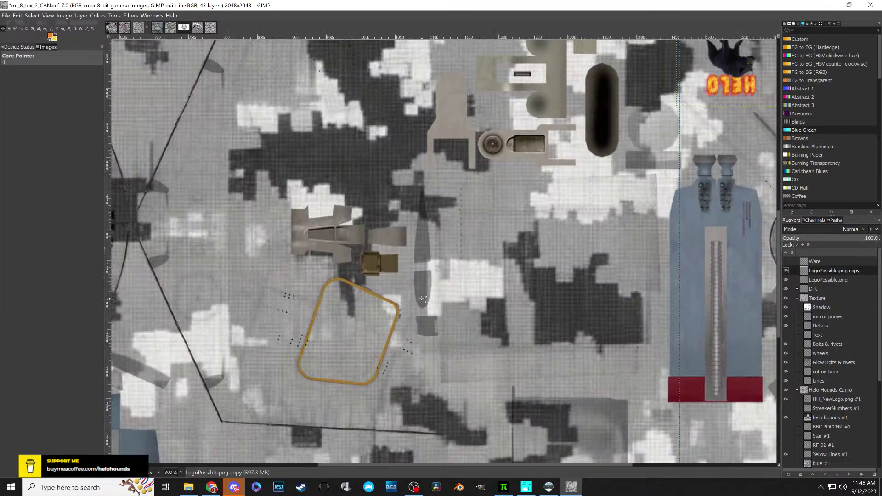
{"action": "scroll", "coordinate": [435, 344], "scroll_direction": "up", "scroll_amount": 5}
{"action": "scroll", "coordinate": [415, 309], "scroll_direction": "right", "scroll_amount": 7}
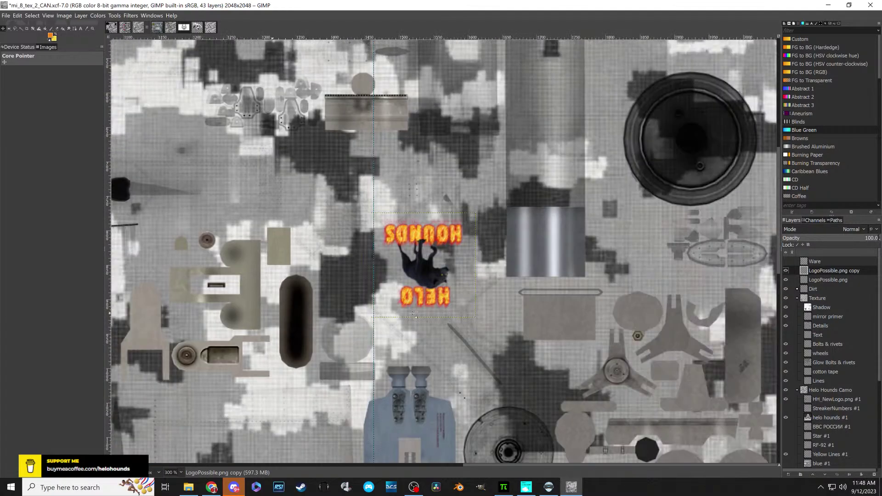
{"action": "scroll", "coordinate": [405, 338], "scroll_direction": "down", "scroll_amount": 7}
{"action": "scroll", "coordinate": [418, 331], "scroll_direction": "up", "scroll_amount": 2}
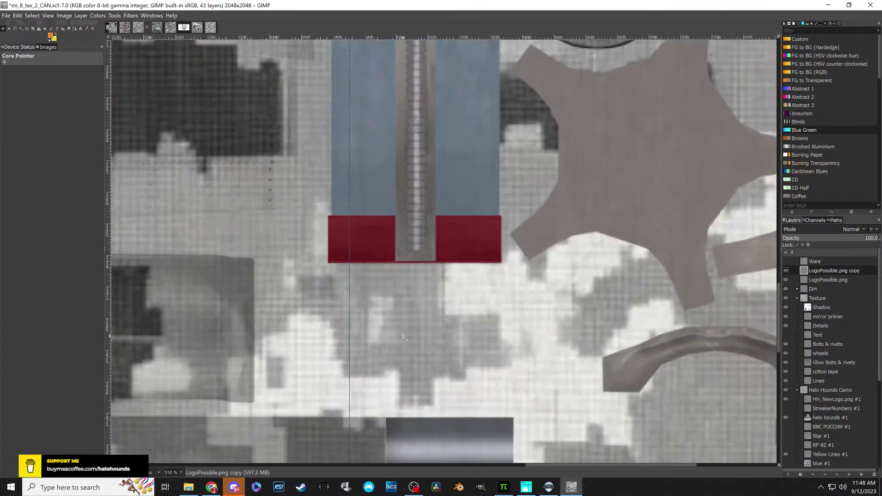
{"action": "scroll", "coordinate": [407, 336], "scroll_direction": "down", "scroll_amount": 5}
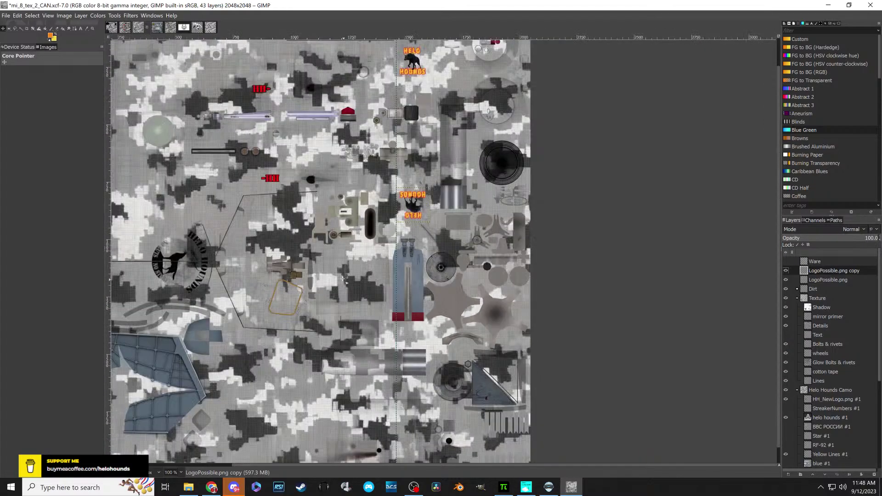
{"action": "scroll", "coordinate": [270, 288], "scroll_direction": "up", "scroll_amount": 1}
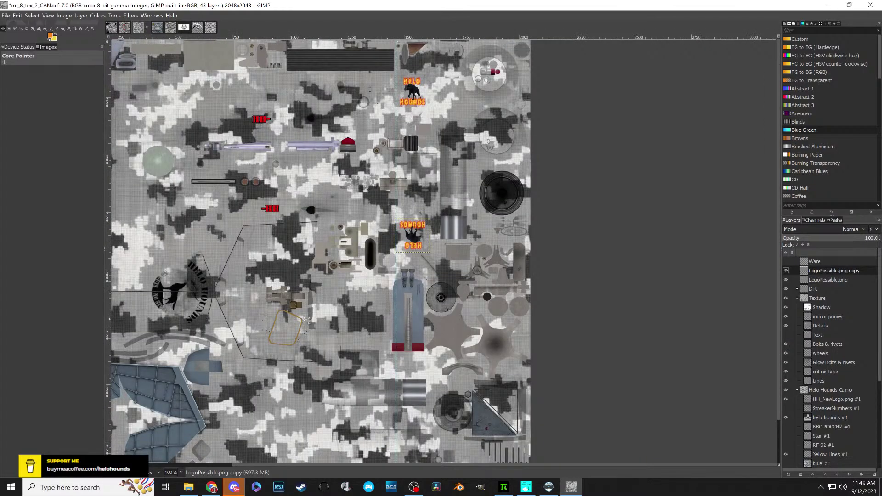
{"action": "scroll", "coordinate": [305, 318], "scroll_direction": "left", "scroll_amount": 5}
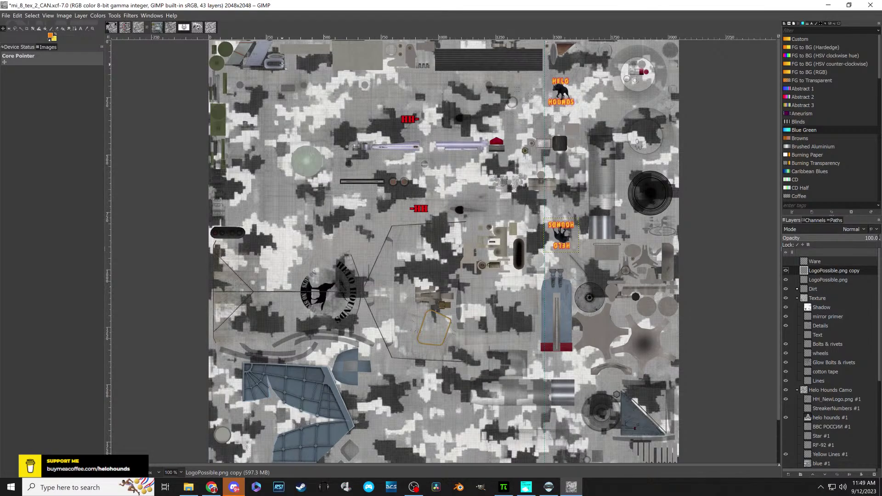
- Switch to the mi_8_tex_4_CAN texture and compare it with the details layer shown and hidden
{"action": "left_click", "coordinate": [157, 30]}
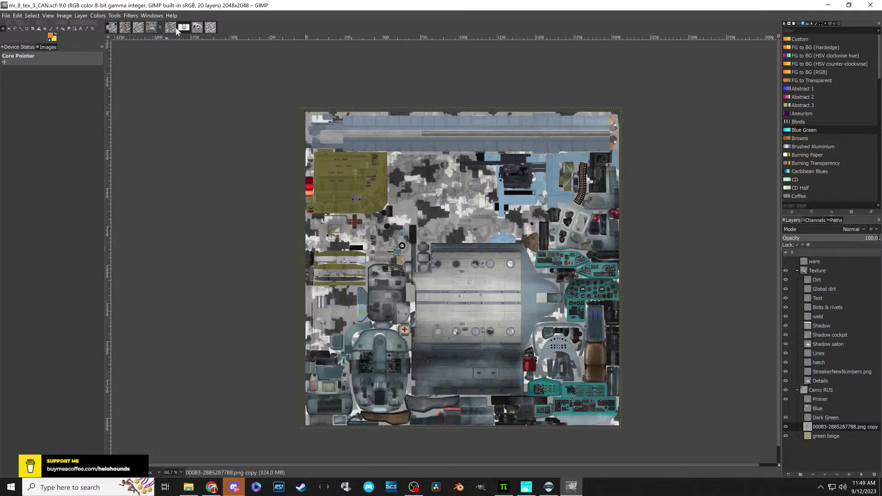
{"action": "left_click", "coordinate": [170, 29]}
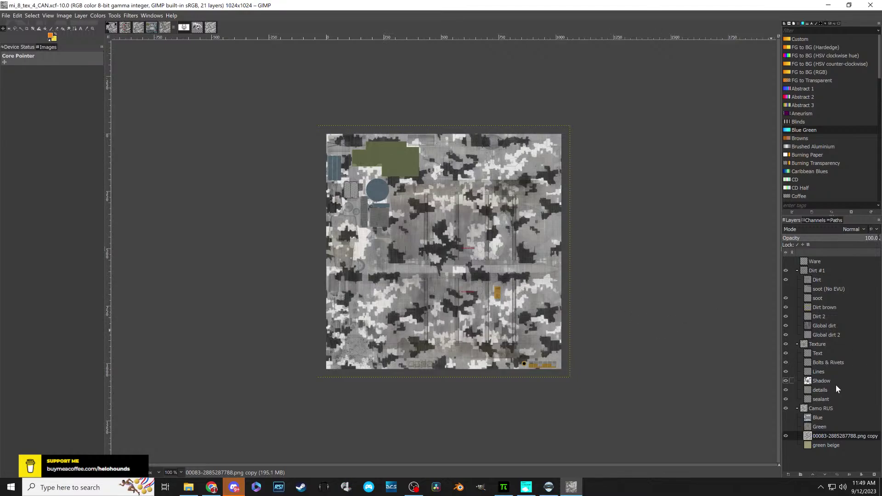
{"action": "left_click", "coordinate": [785, 390]}
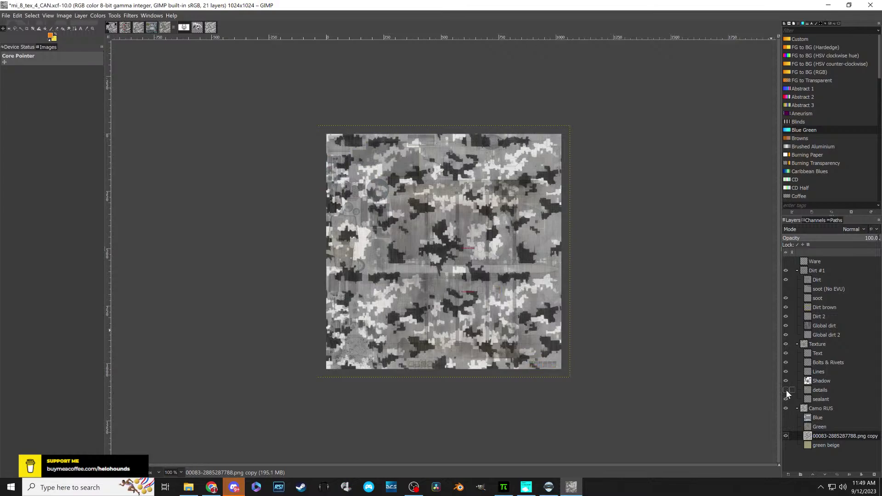
{"action": "left_click", "coordinate": [786, 389]}
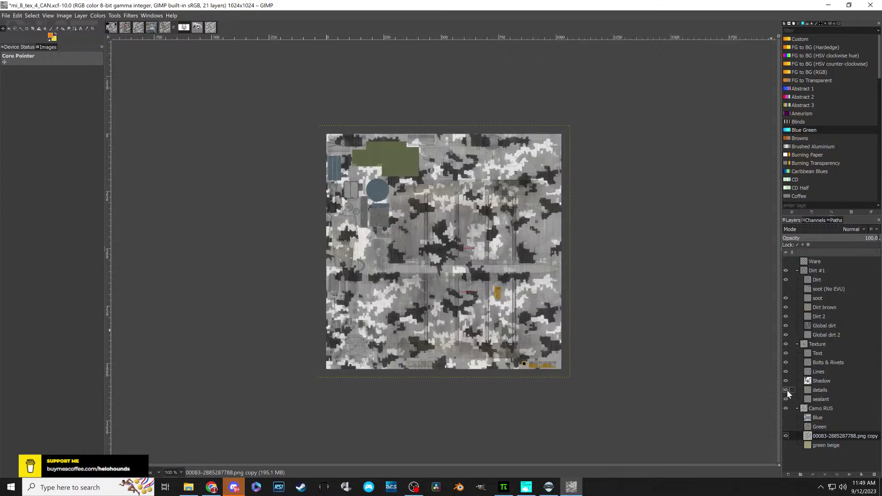
{"action": "left_click", "coordinate": [785, 390]}
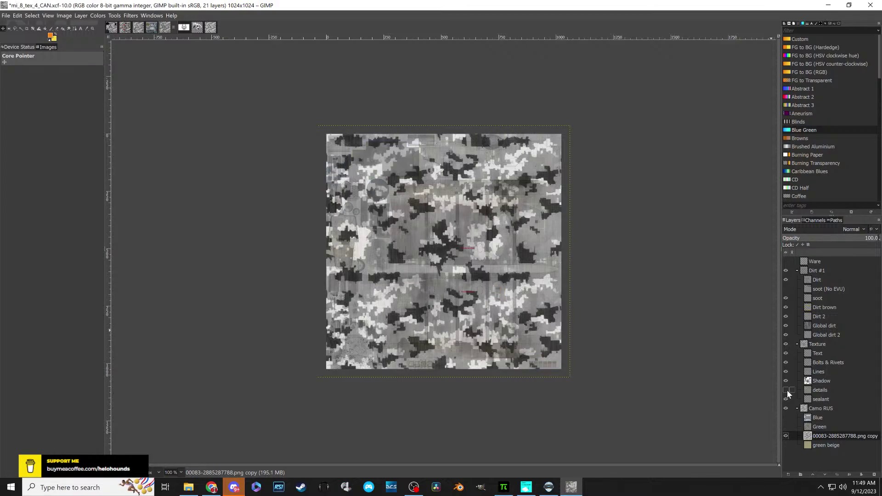
{"action": "left_click", "coordinate": [785, 390]}
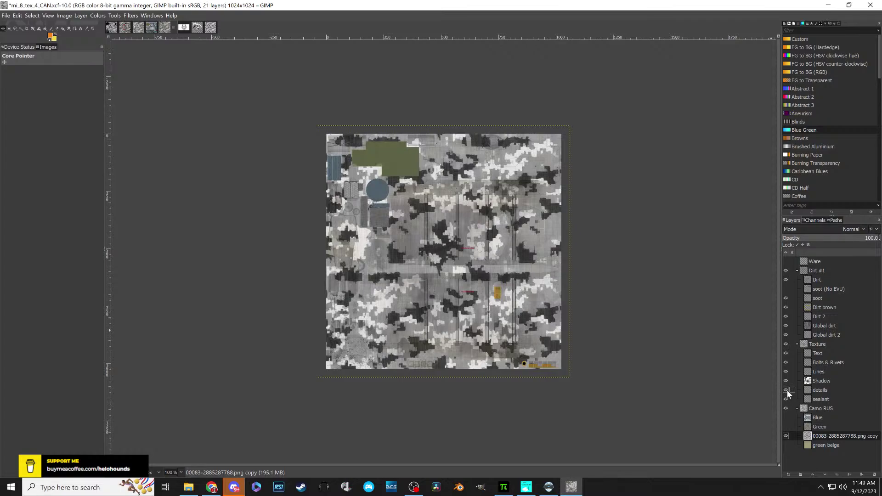
{"action": "left_click", "coordinate": [785, 390]}
{"action": "left_click", "coordinate": [787, 390]}
{"action": "left_click", "coordinate": [788, 390]}
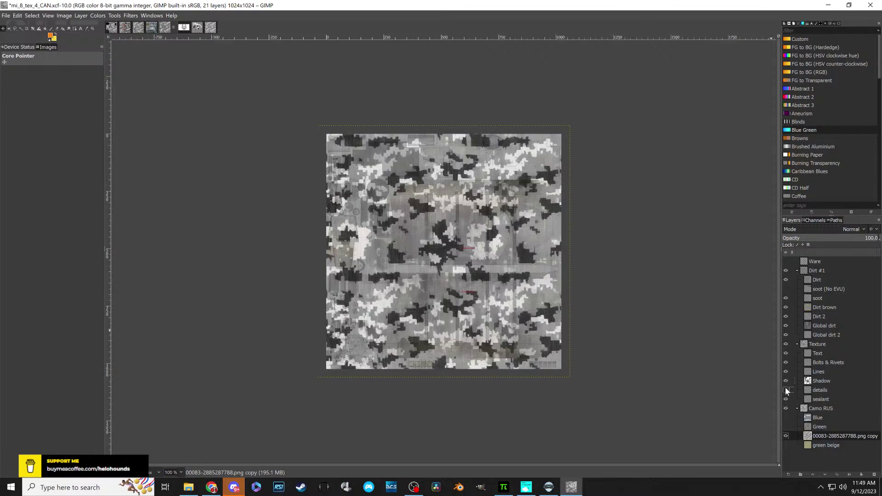
{"action": "left_click", "coordinate": [786, 390]}
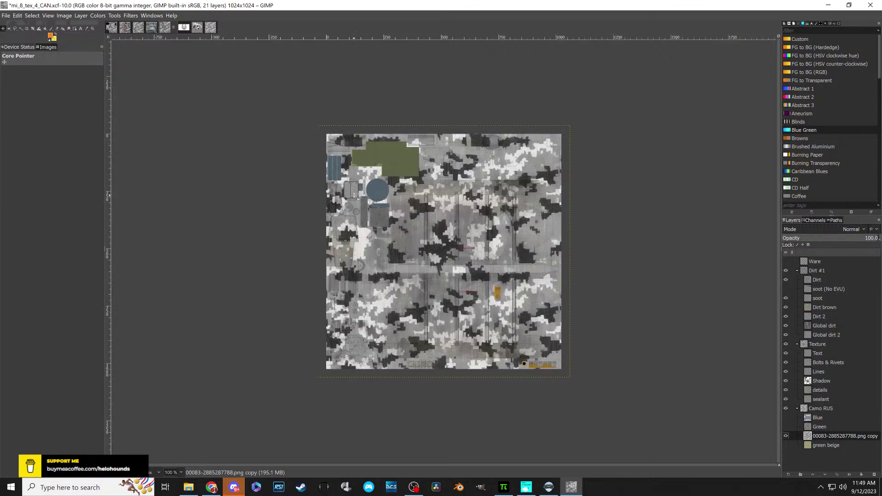
{"action": "scroll", "coordinate": [402, 238], "scroll_direction": "up", "scroll_amount": 1}
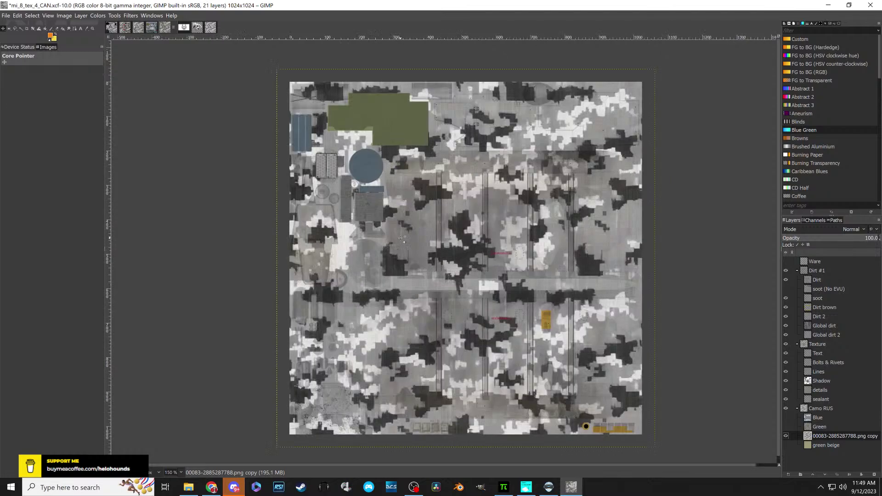
- Hide the details layer in the Texture group of mi_8_tex_4_CAN and check the bare camouflage
{"action": "left_click", "coordinate": [785, 390]}
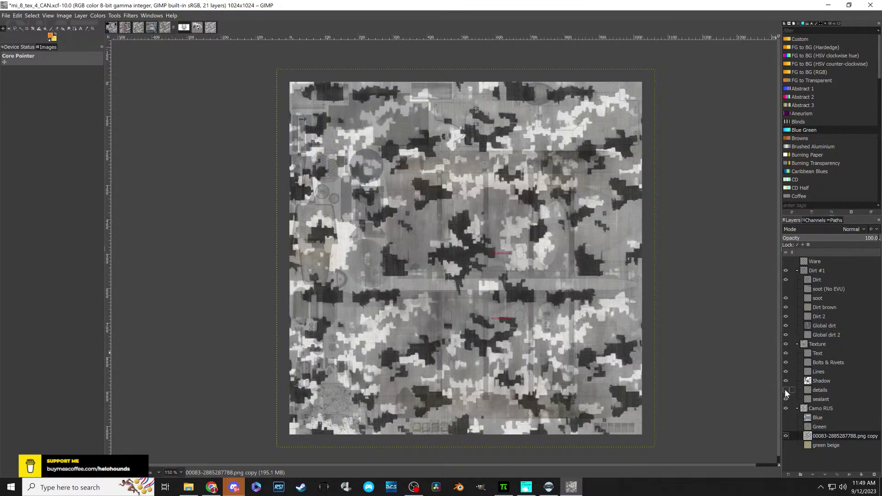
{"action": "left_click", "coordinate": [785, 390]}
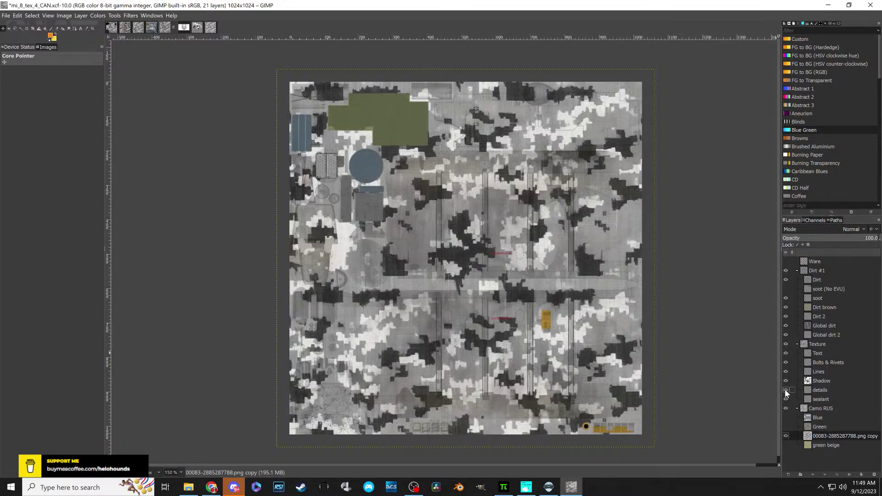
{"action": "left_click", "coordinate": [786, 390]}
{"action": "left_click", "coordinate": [785, 390]}
{"action": "left_click", "coordinate": [785, 390]}
{"action": "left_click", "coordinate": [785, 390]}
{"action": "left_click", "coordinate": [785, 390]}
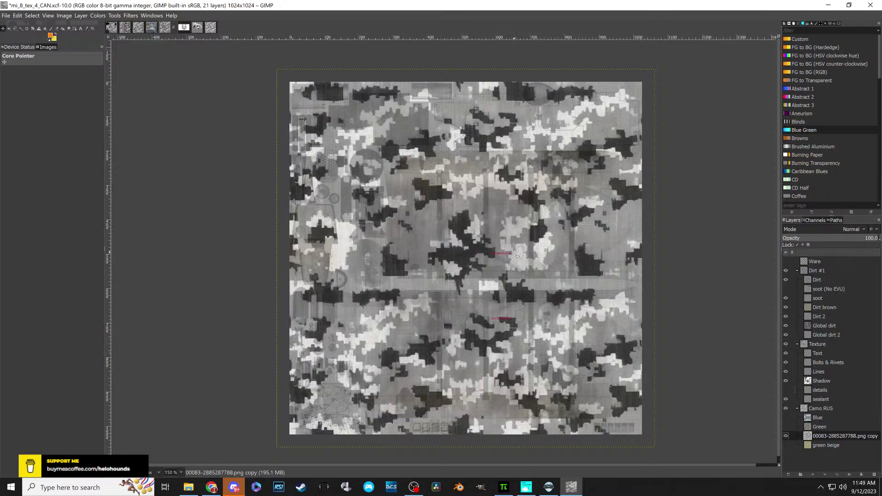
{"action": "scroll", "coordinate": [517, 253], "scroll_direction": "down", "scroll_amount": 1}
{"action": "scroll", "coordinate": [519, 252], "scroll_direction": "up", "scroll_amount": 2}
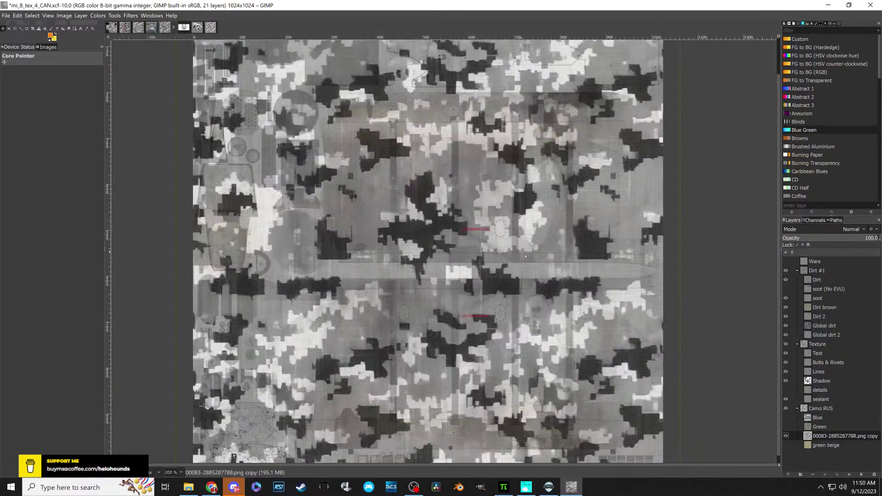
{"action": "scroll", "coordinate": [532, 257], "scroll_direction": "down", "scroll_amount": 1}
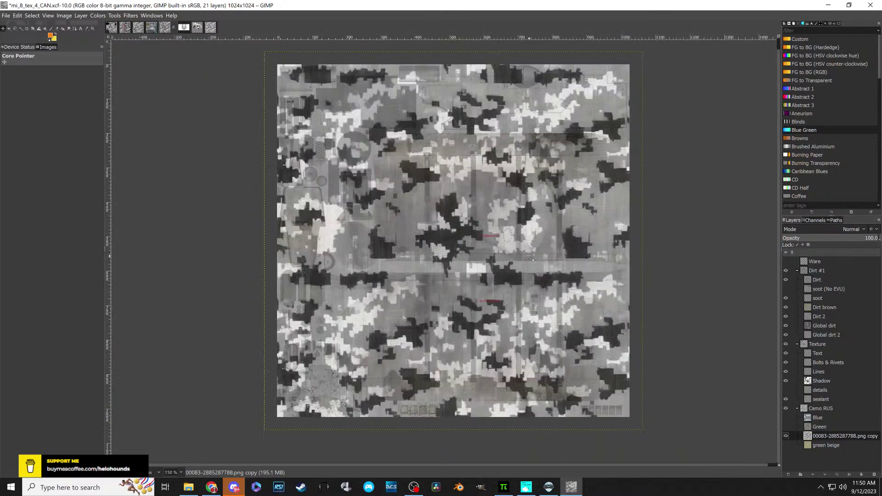
- Show the soot (No EVU) layer in the Dirt #1 group and save mi_8_tex_4_CAN.xcf
{"action": "left_click", "coordinate": [785, 288]}
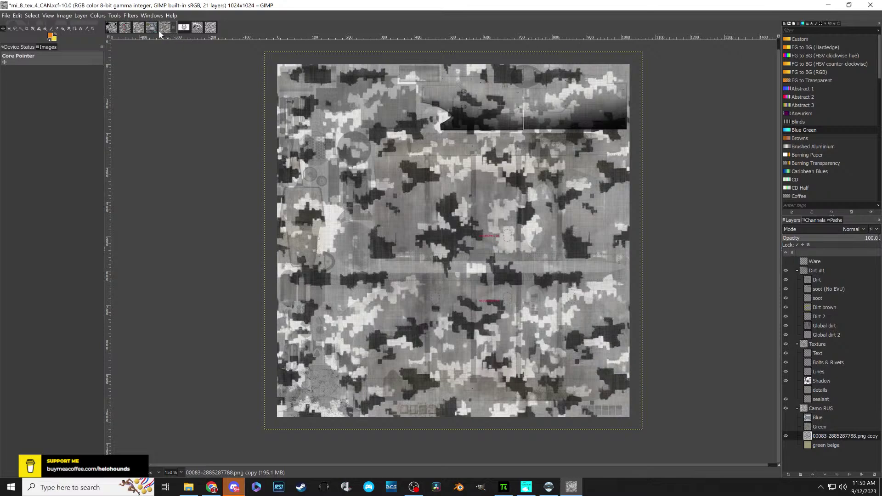
{"action": "left_click", "coordinate": [6, 16]}
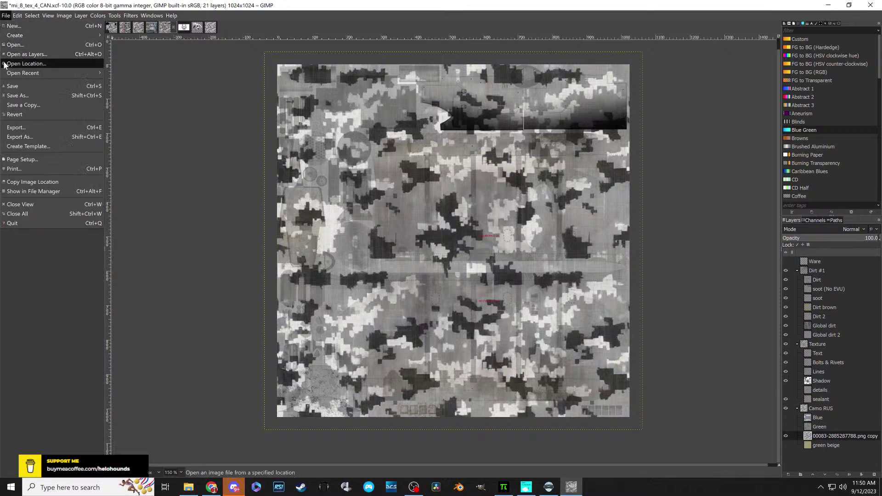
{"action": "left_click", "coordinate": [12, 87]}
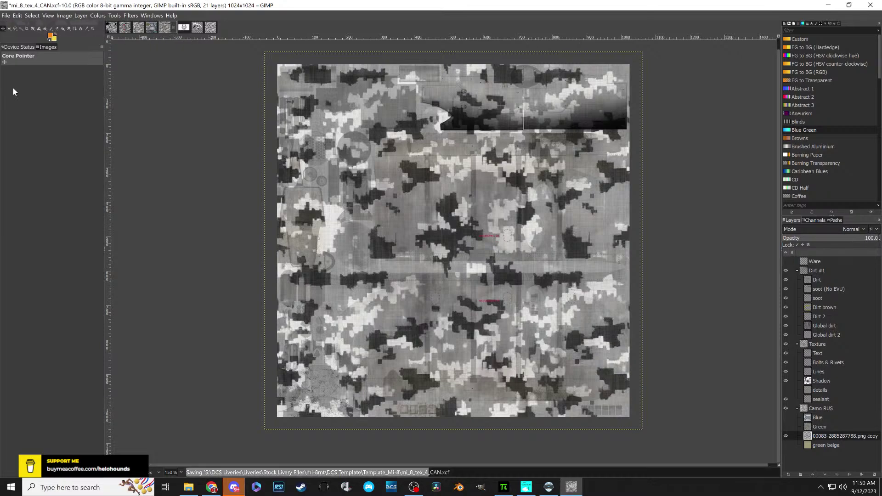
- Switch to the mi_8_tex_3_CAN texture and check what its Details, hatch and Primer layers contribute by toggling their visibility
{"action": "left_click", "coordinate": [153, 29]}
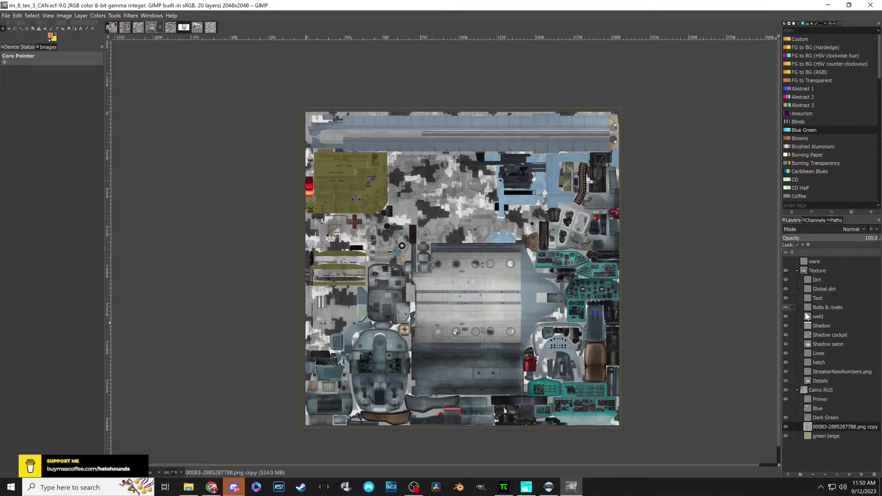
{"action": "left_click", "coordinate": [785, 381]}
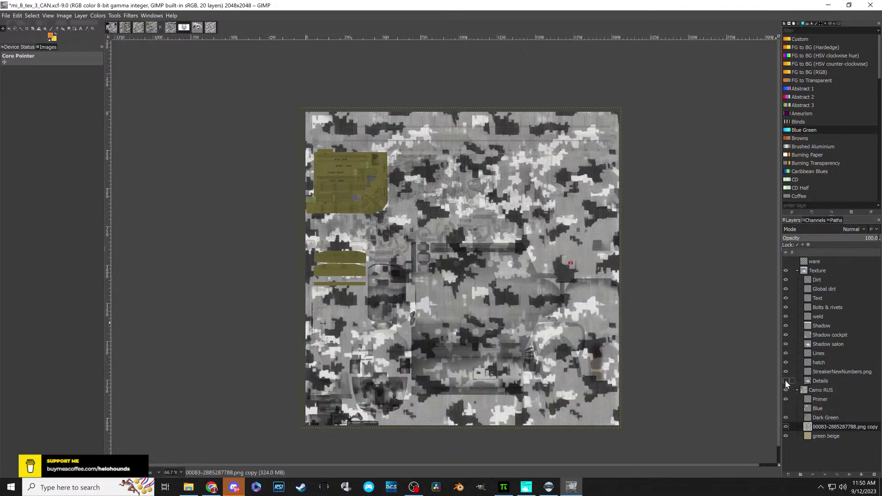
{"action": "left_click", "coordinate": [785, 381]}
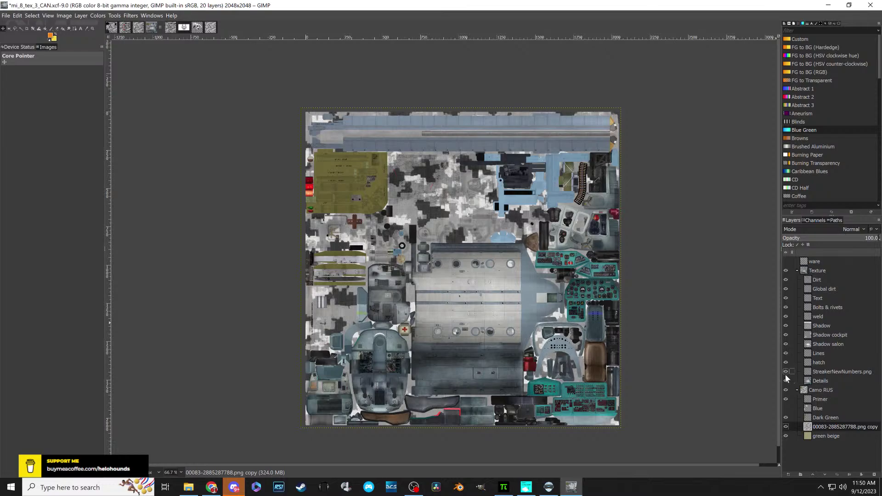
{"action": "left_click", "coordinate": [786, 362]}
{"action": "left_click", "coordinate": [785, 362]}
{"action": "left_click", "coordinate": [786, 399]}
{"action": "left_click", "coordinate": [786, 399]}
- Hide the Dark Green and green beige layers in the Camo RUS group and save mi_8_tex_3_CAN.xcf
{"action": "left_click", "coordinate": [785, 417]}
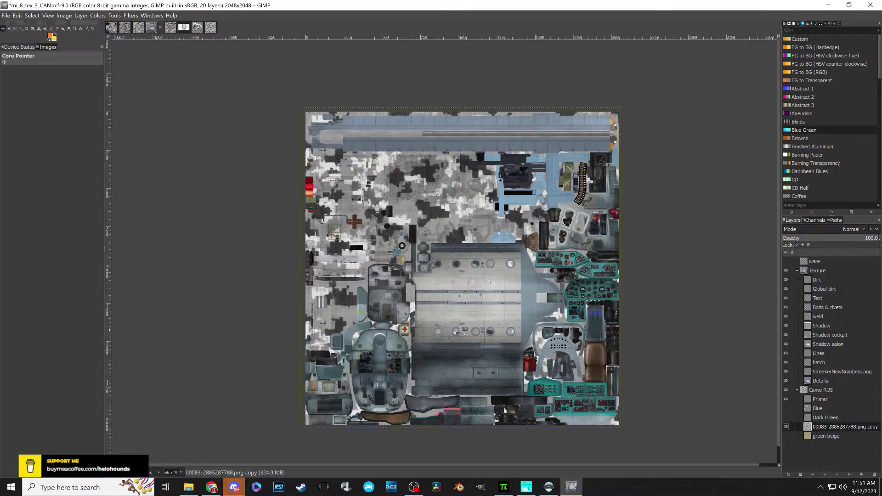
{"action": "left_click", "coordinate": [8, 19]}
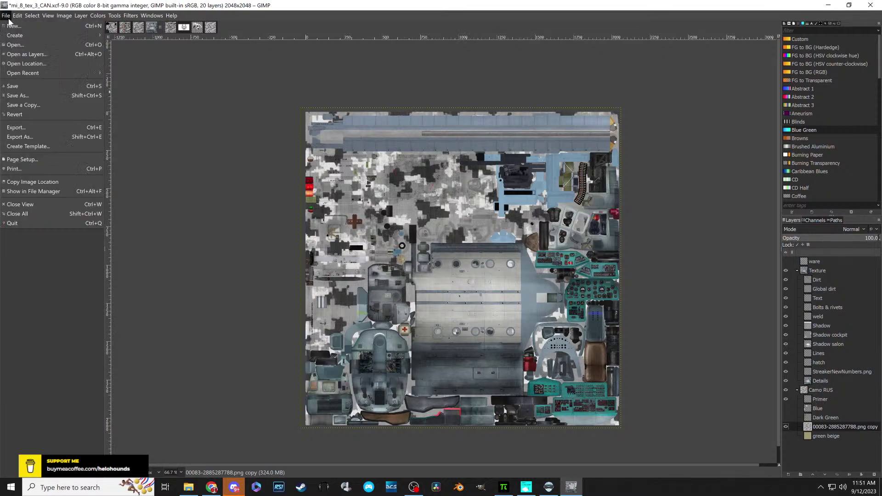
{"action": "left_click", "coordinate": [11, 86]}
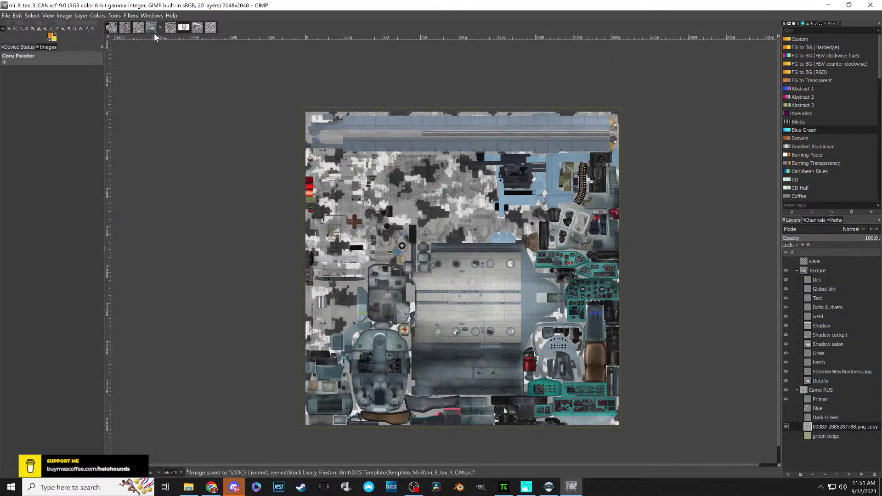
- Review the mi_8_tex_2_CAN and mi_8_tex_1_CAN textures, and bring up the evu_texture_afg image
{"action": "left_click", "coordinate": [138, 27]}
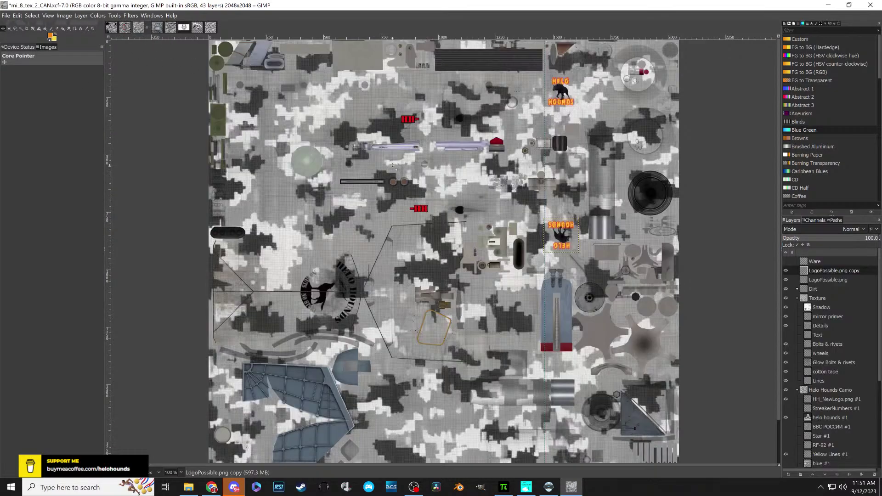
{"action": "scroll", "coordinate": [494, 355], "scroll_direction": "down", "scroll_amount": 2}
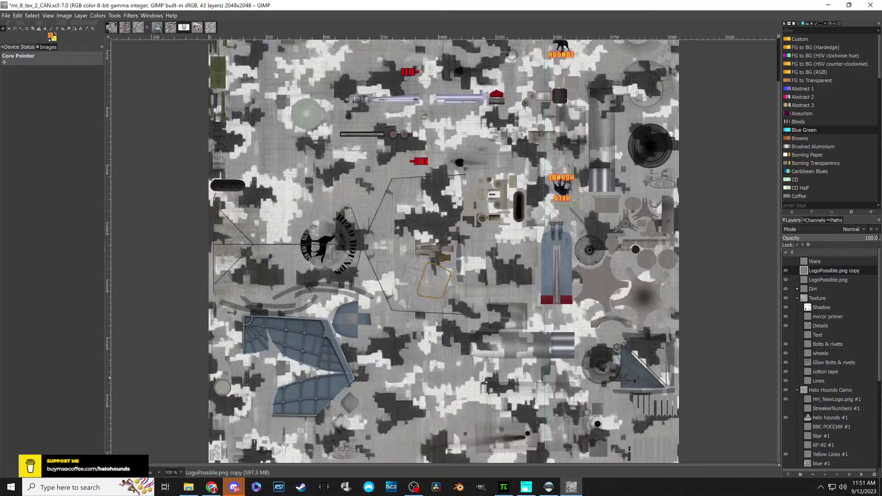
{"action": "scroll", "coordinate": [482, 372], "scroll_direction": "up", "scroll_amount": 2}
{"action": "scroll", "coordinate": [465, 267], "scroll_direction": "down", "scroll_amount": 2}
{"action": "scroll", "coordinate": [477, 294], "scroll_direction": "up", "scroll_amount": 2}
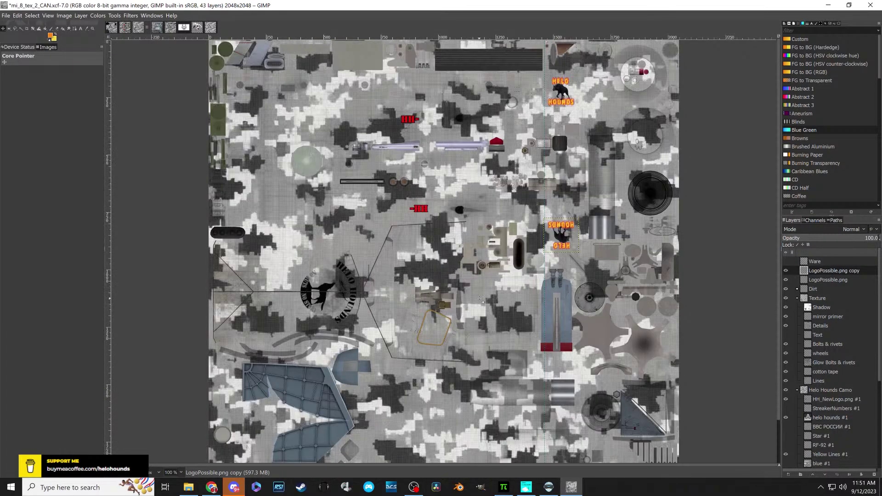
{"action": "left_click", "coordinate": [125, 27]}
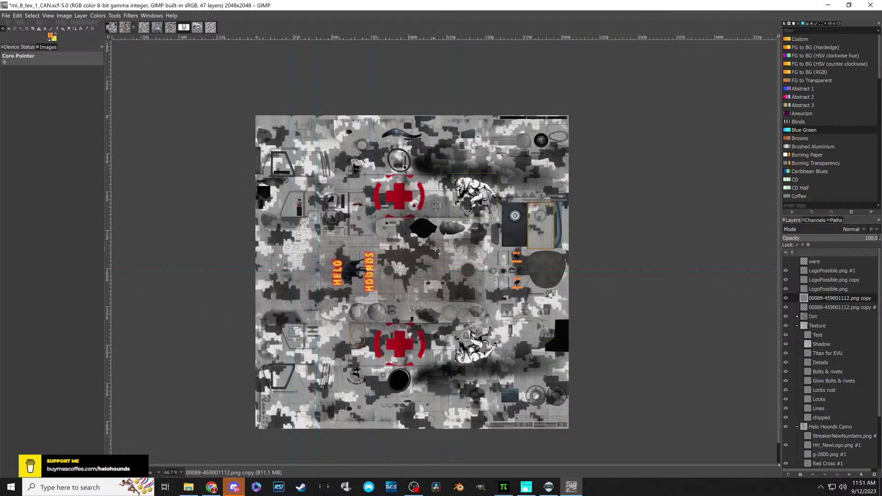
{"action": "left_click", "coordinate": [114, 28]}
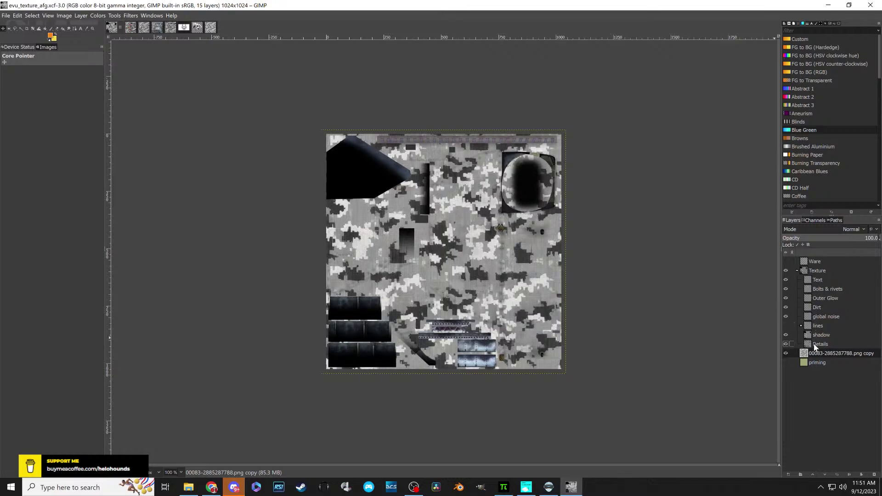
- Check what the Details layer contributes to evu_texture_afg by toggling its visibility, leaving it shown
{"action": "left_click", "coordinate": [786, 344]}
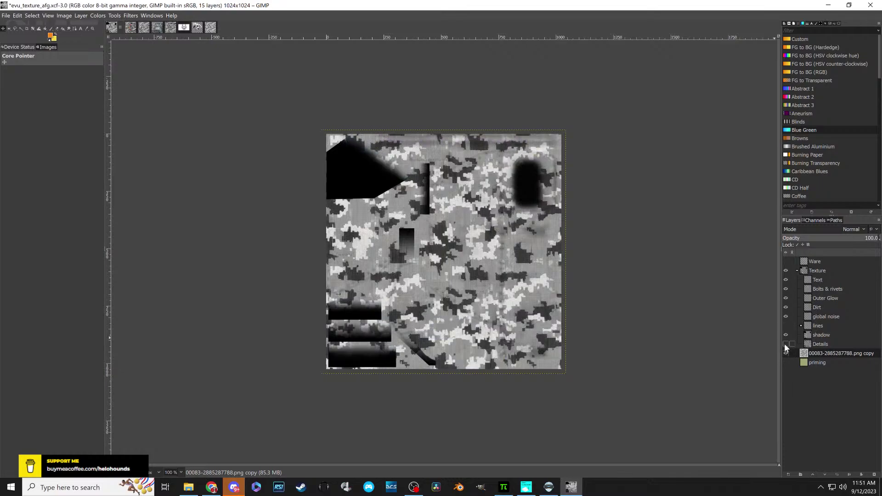
{"action": "left_click", "coordinate": [785, 344]}
{"action": "left_click", "coordinate": [785, 344]}
{"action": "left_click", "coordinate": [785, 344]}
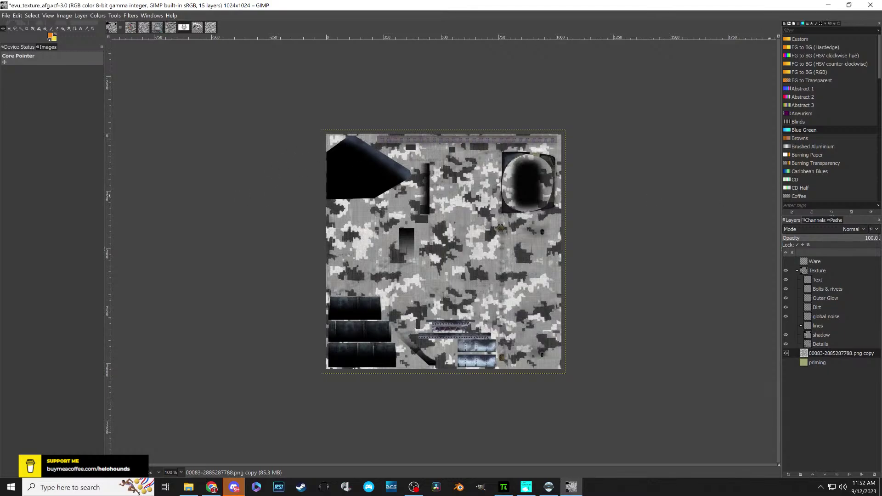
- Switch to File Explorer and open the Mi-8MT folder inside DCS.openbeta\Liveries
{"action": "key", "text": "super+1"}
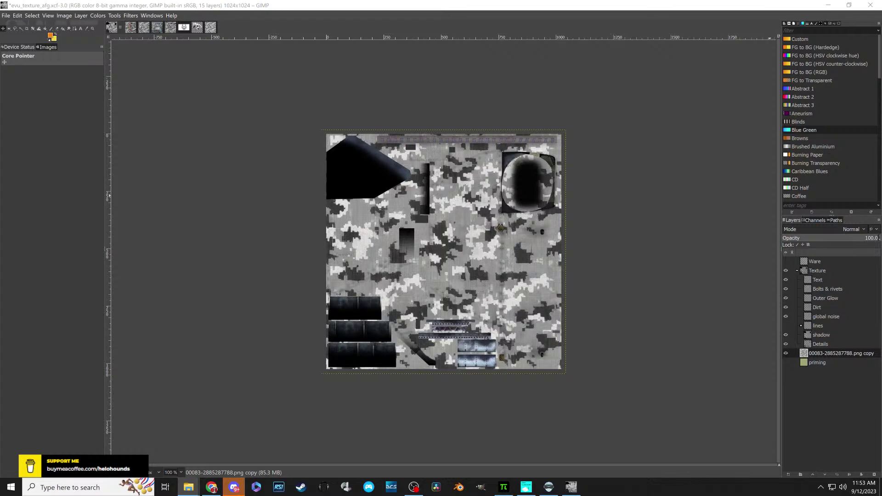
{"action": "left_click_drag", "start_coordinate": [881, 32], "coordinate": [494, 95]}
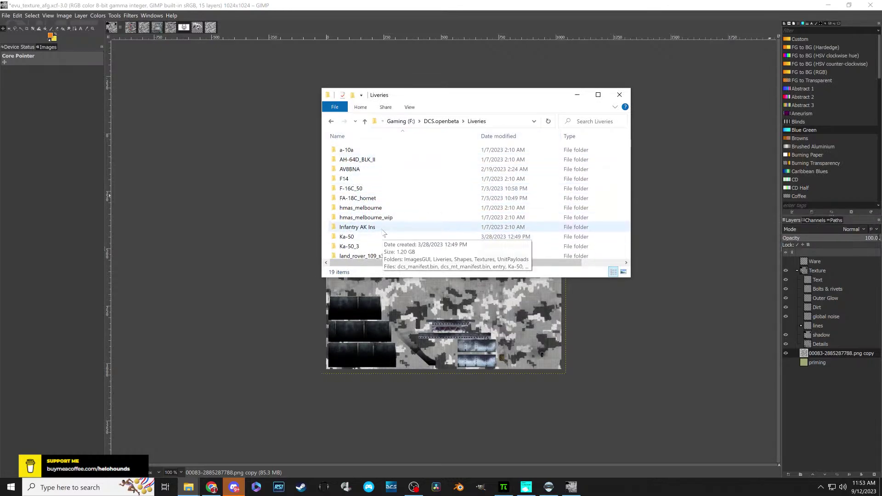
{"action": "left_click", "coordinate": [365, 122]}
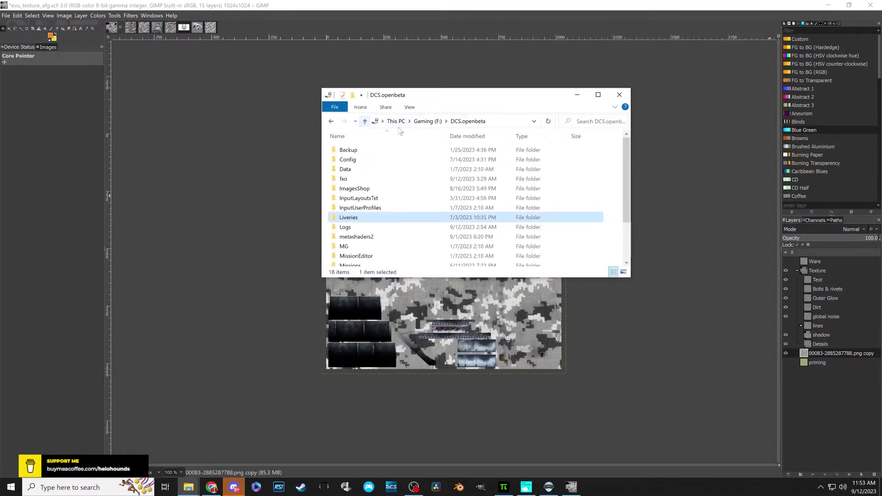
{"action": "double_click", "coordinate": [343, 220]}
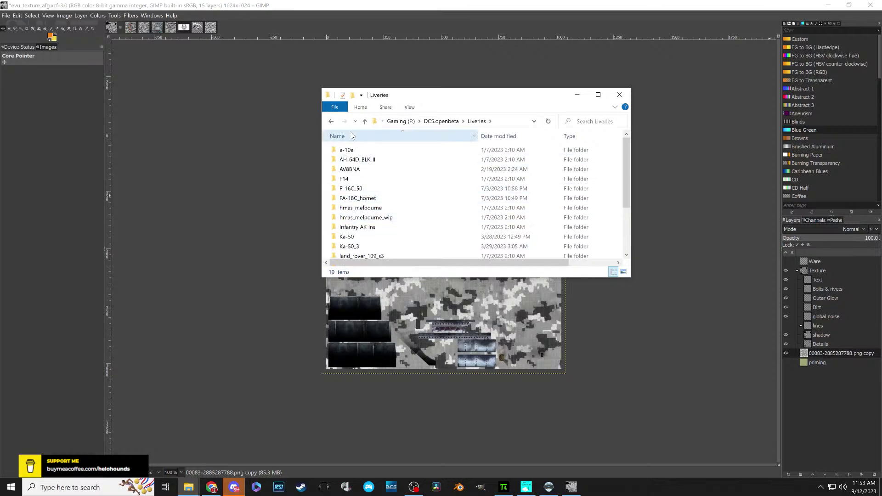
{"action": "scroll", "coordinate": [362, 186], "scroll_direction": "down", "scroll_amount": 1}
{"action": "scroll", "coordinate": [364, 235], "scroll_direction": "down", "scroll_amount": 1}
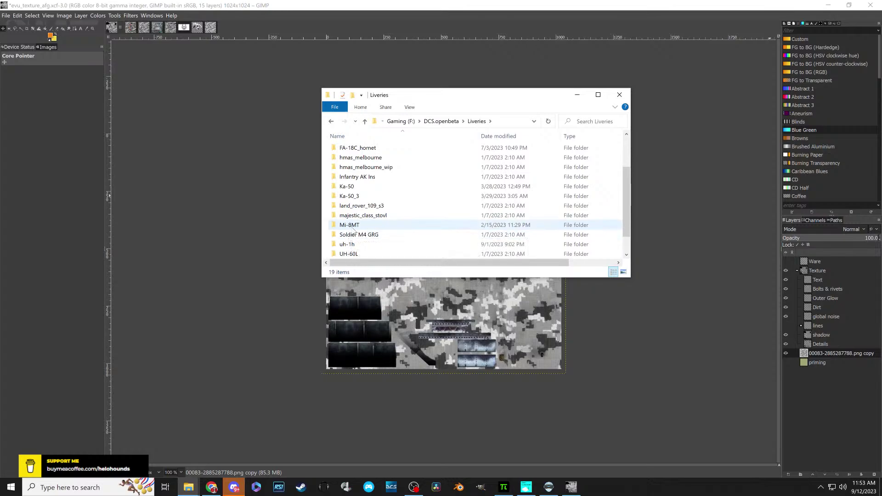
{"action": "double_click", "coordinate": [354, 228]}
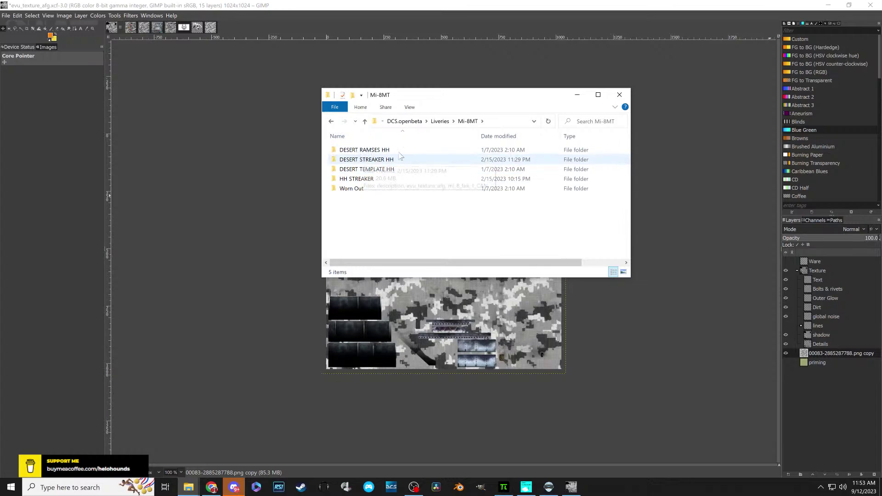
- Duplicate the HH STREAKER livery folder within the Mi-8MT folder
{"action": "right_click", "coordinate": [358, 180]}
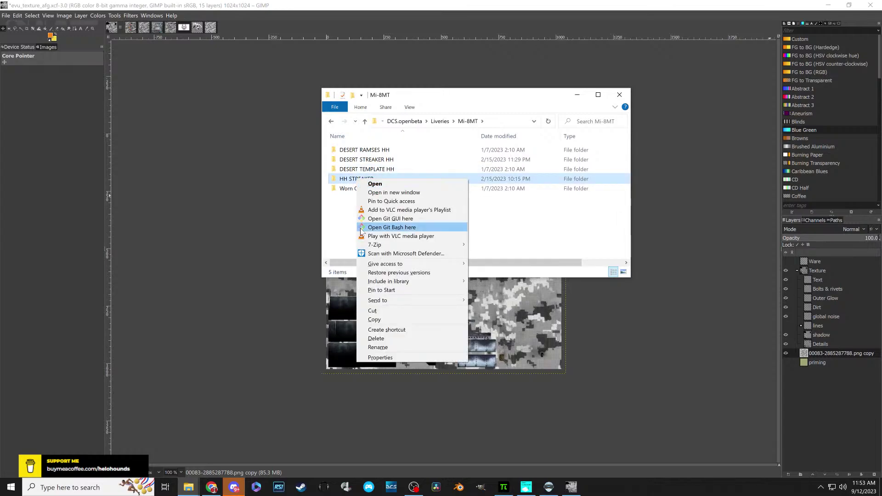
{"action": "left_click", "coordinate": [374, 319]}
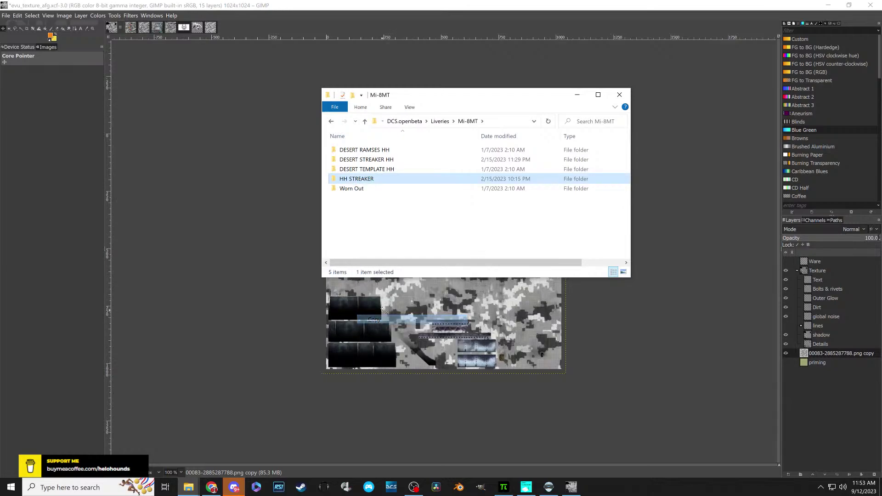
{"action": "right_click", "coordinate": [375, 219]}
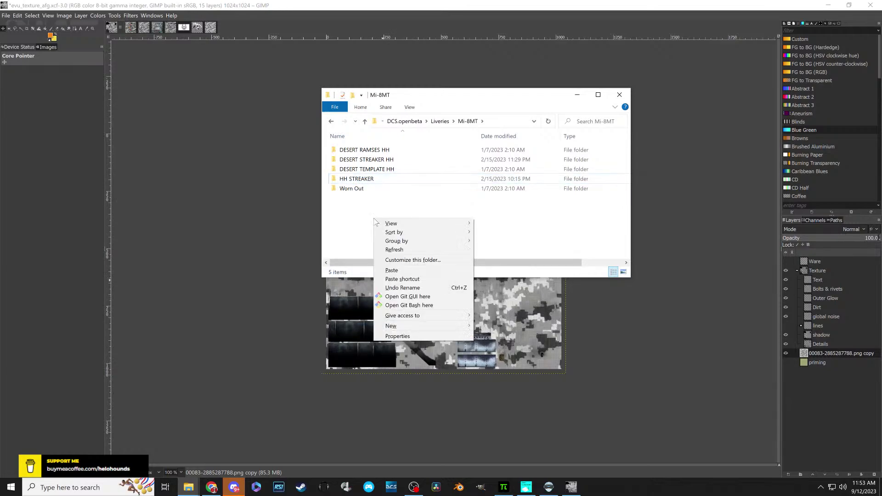
{"action": "left_click", "coordinate": [398, 271]}
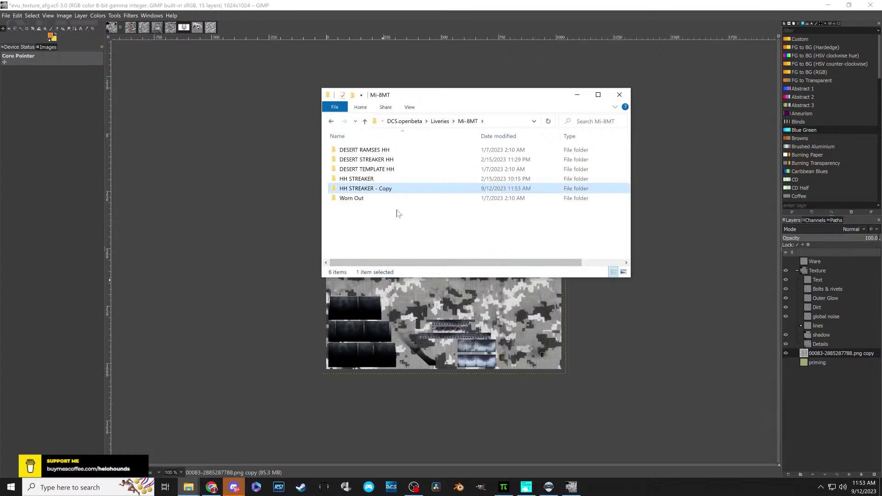
- Rename the copied HH STREAKER folder as "HH Any User (Default)"
{"action": "right_click", "coordinate": [364, 188]}
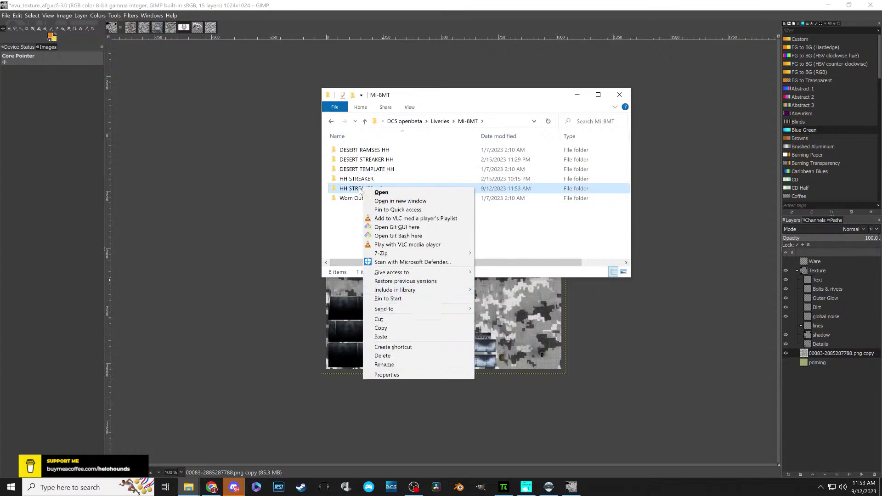
{"action": "left_click", "coordinate": [395, 186]}
{"action": "key", "text": "shift+Left"}
{"action": "key", "text": "shift+Left"}
{"action": "key", "text": "shift+Left"}
{"action": "key", "text": "shift+Left"}
{"action": "key", "text": "shift+Left"}
{"action": "key", "text": "shift+Left"}
{"action": "key", "text": "shift+Left"}
{"action": "key", "text": "shift+Left"}
{"action": "key", "text": "shift+Left"}
{"action": "key", "text": "shift+Left"}
{"action": "key", "text": "shift+Left"}
{"action": "key", "text": "shift+Left"}
{"action": "key", "text": "shift+Left"}
{"action": "key", "text": "shift+Left"}
{"action": "key", "text": "shift+Left"}
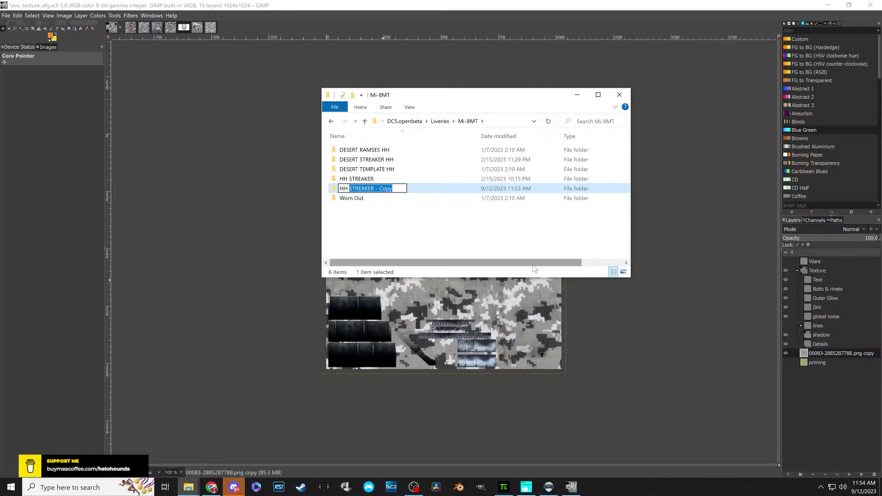
{"action": "type", "text": "De"}
{"action": "key", "text": "BackSpace"}
{"action": "key", "text": "BackSpace"}
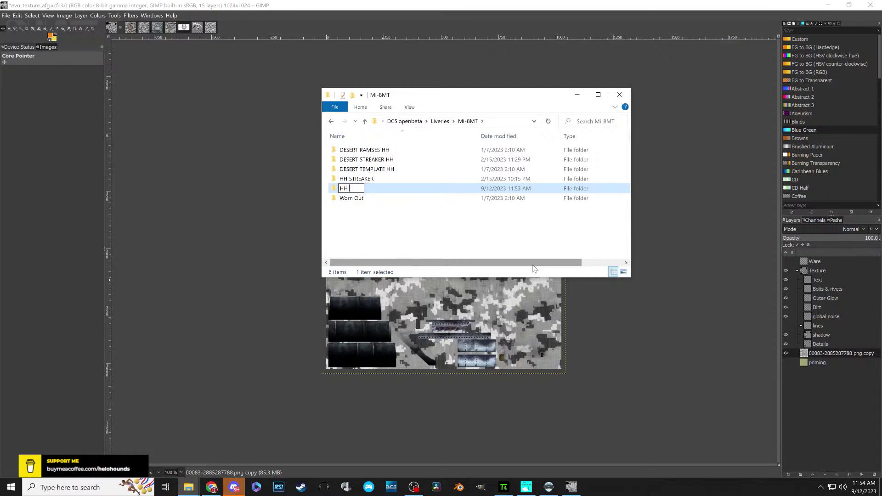
{"action": "type", "text": "Any User (Default"}
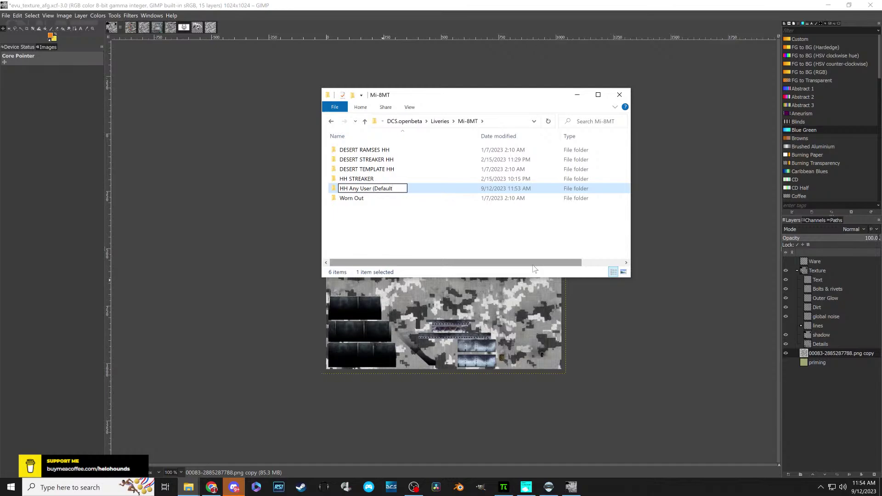
{"action": "type", "text": ")"}
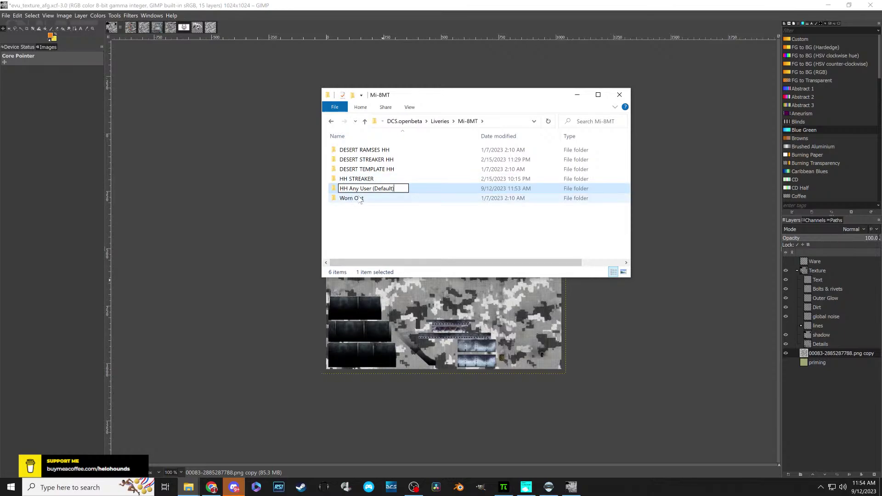
{"action": "left_click", "coordinate": [374, 212]}
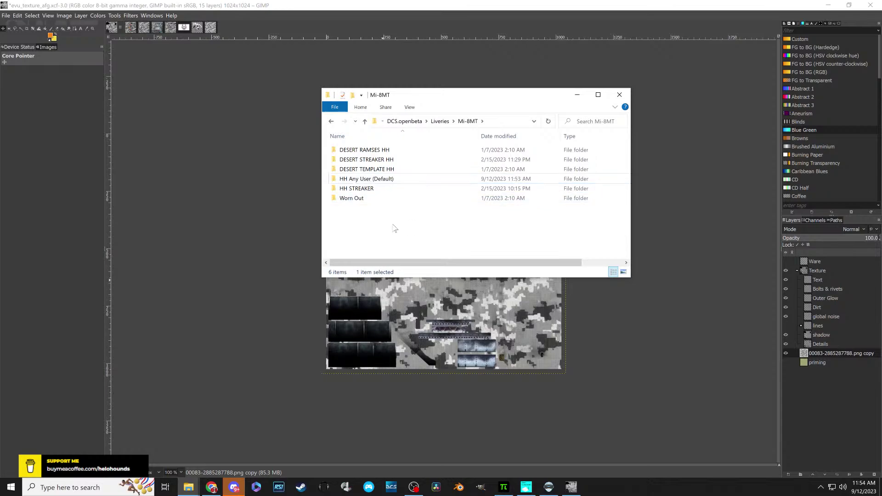
- Open the description file from the HH Any User (Default) folder in Notepad++, declining the update and maximizing the editor
{"action": "double_click", "coordinate": [345, 178]}
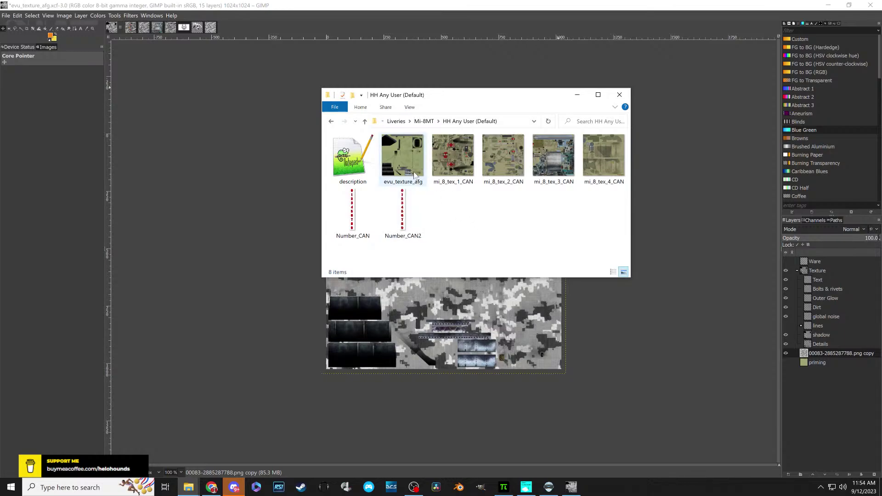
{"action": "mouse_move", "coordinate": [411, 164]}
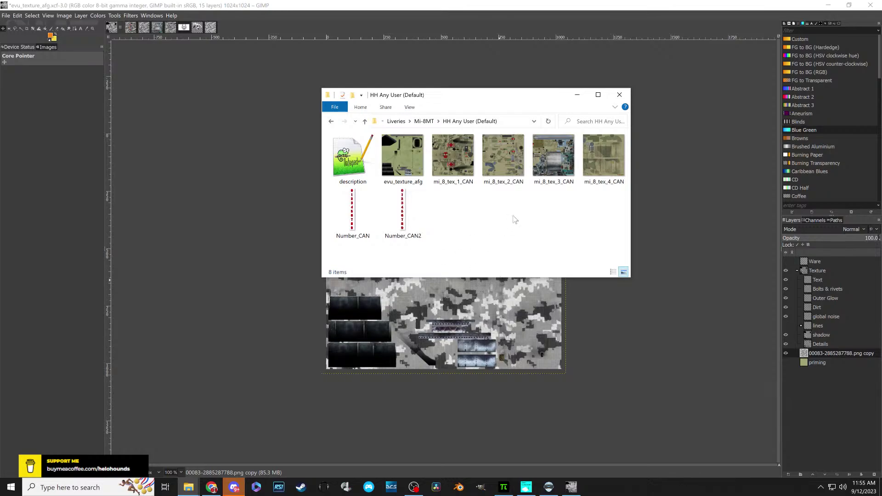
{"action": "double_click", "coordinate": [351, 168]}
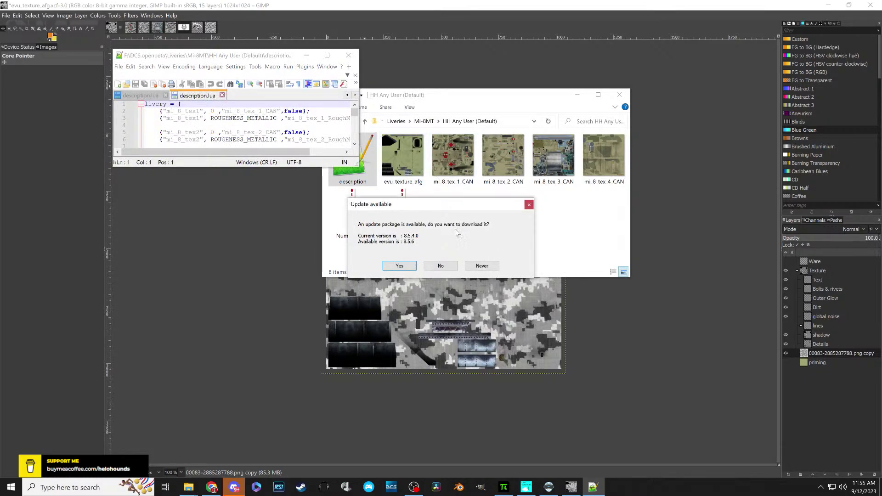
{"action": "left_click", "coordinate": [441, 266]}
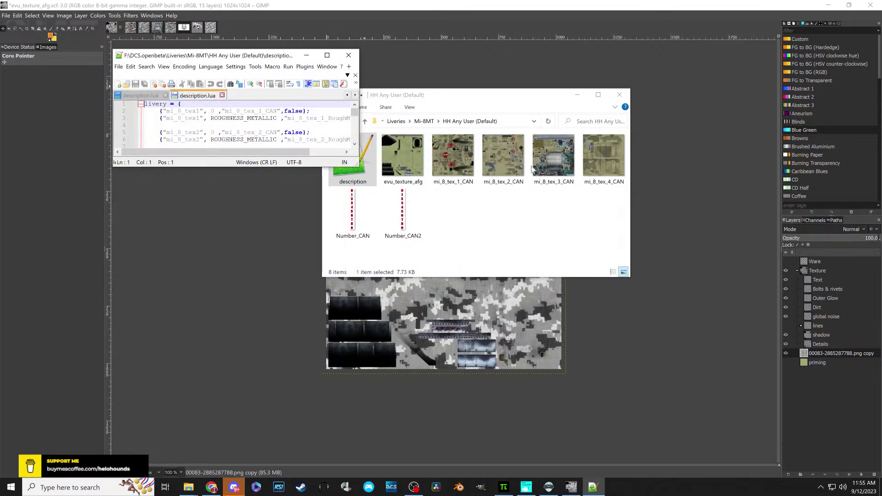
{"action": "left_click", "coordinate": [326, 55]}
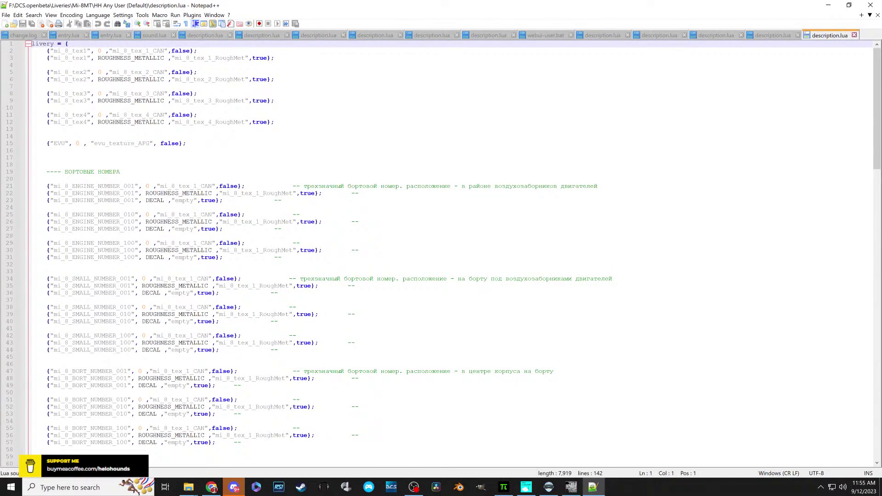
- Set the livery name near the end of description.lua to "HH Any User" and save the file
{"action": "scroll", "coordinate": [440, 257], "scroll_direction": "down", "scroll_amount": 20}
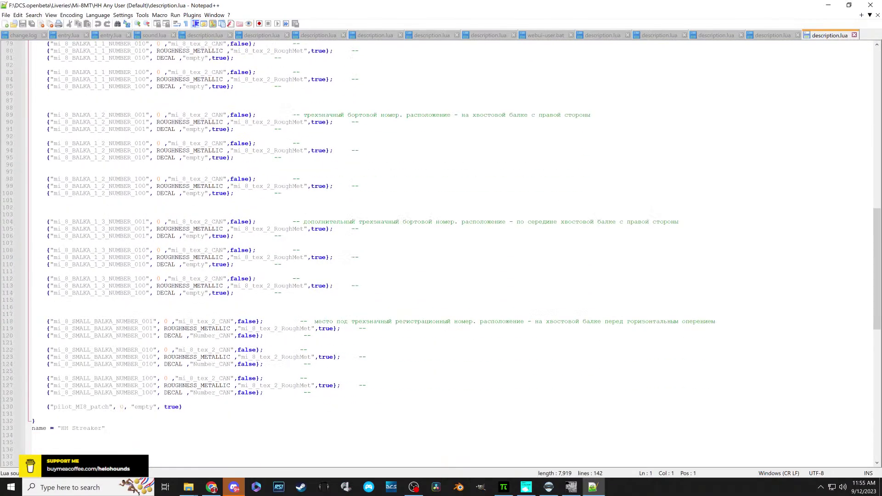
{"action": "scroll", "coordinate": [441, 257], "scroll_direction": "up", "scroll_amount": 1}
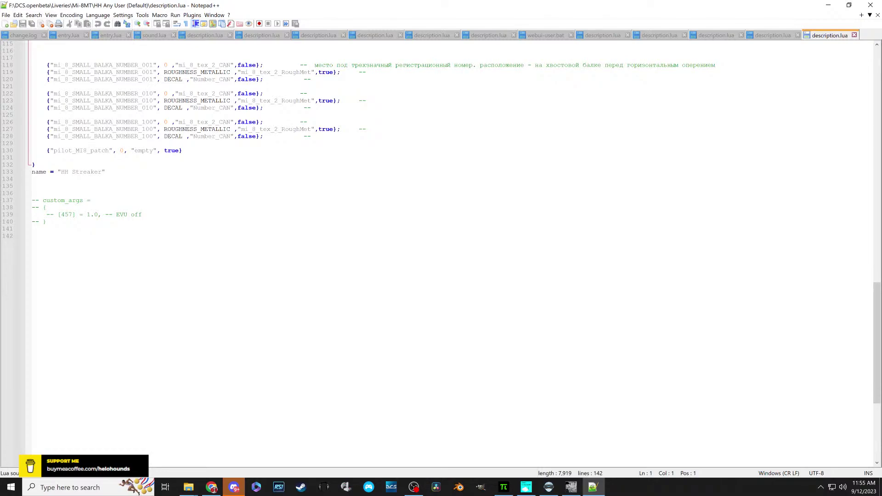
{"action": "left_click_drag", "start_coordinate": [101, 172], "coordinate": [72, 172]}
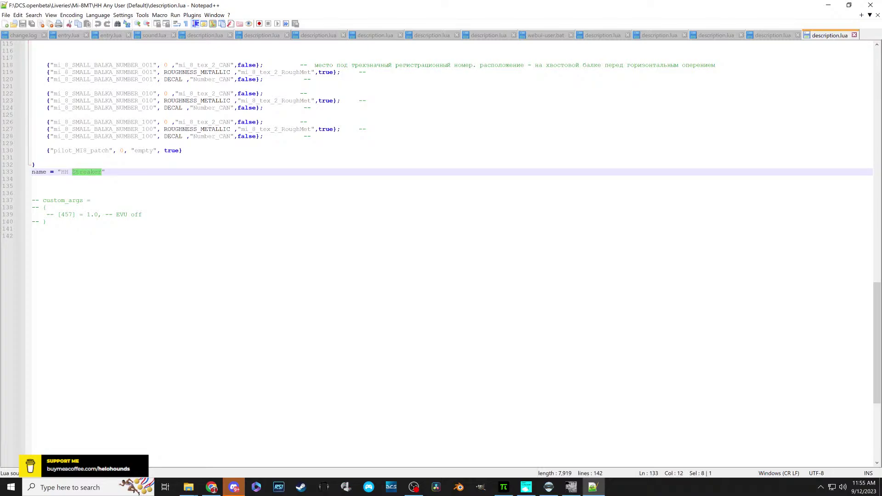
{"action": "type", "text": "Any Us"}
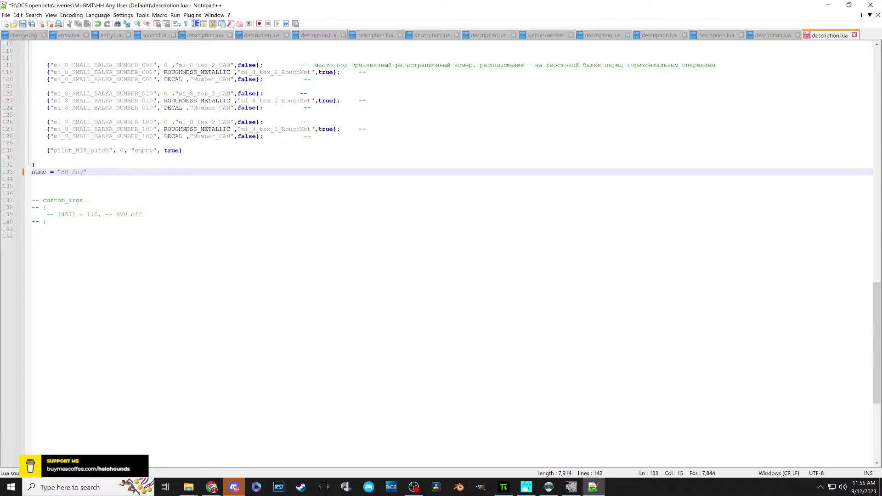
{"action": "type", "text": "er (De"}
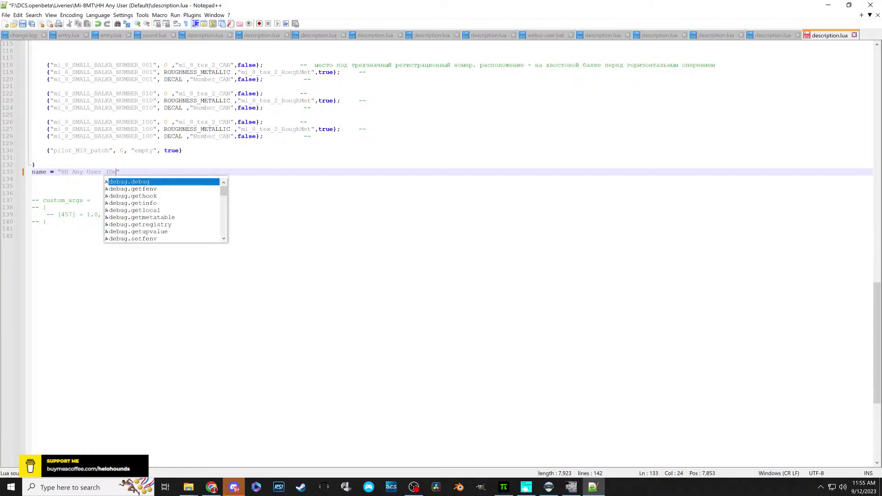
{"action": "type", "text": "fault"}
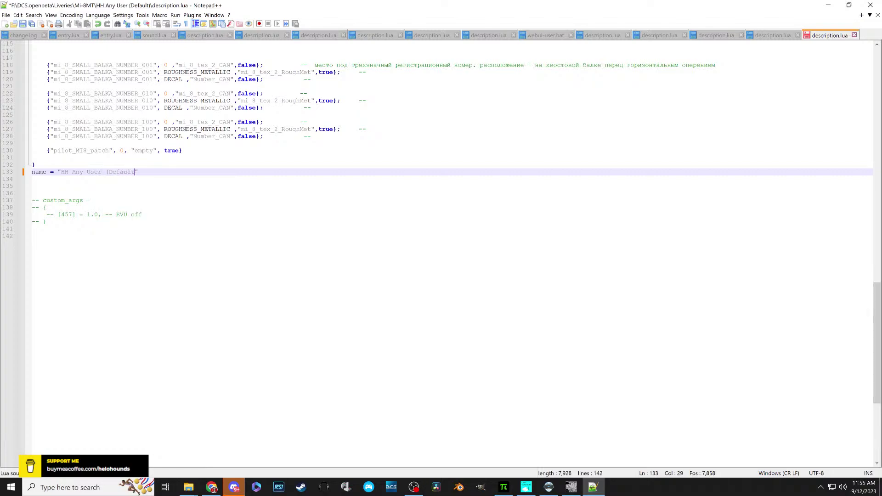
{"action": "type", "text": ")"}
{"action": "key", "text": "BackSpace"}
{"action": "key", "text": "BackSpace"}
{"action": "key", "text": "BackSpace"}
{"action": "key", "text": "BackSpace"}
{"action": "key", "text": "BackSpace"}
{"action": "key", "text": "BackSpace"}
{"action": "key", "text": "BackSpace"}
{"action": "key", "text": "BackSpace"}
{"action": "key", "text": "BackSpace"}
{"action": "key", "text": "BackSpace"}
{"action": "left_click", "coordinate": [46, 208]}
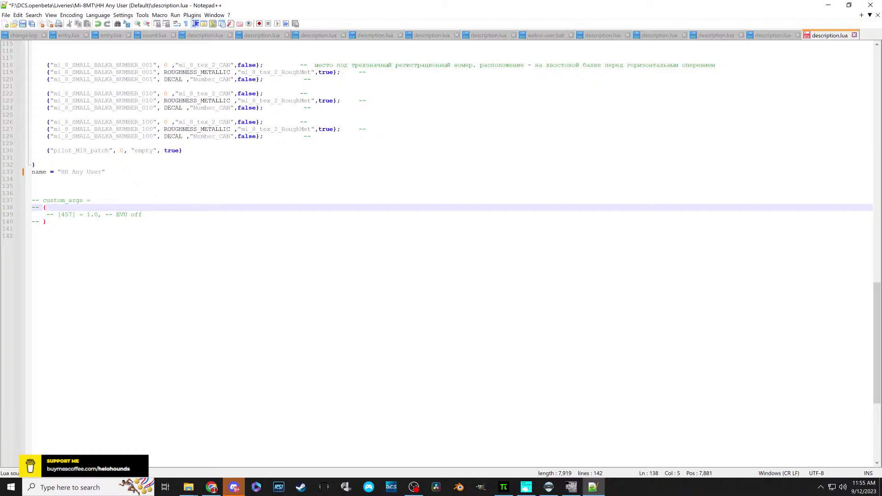
{"action": "left_click", "coordinate": [10, 17]}
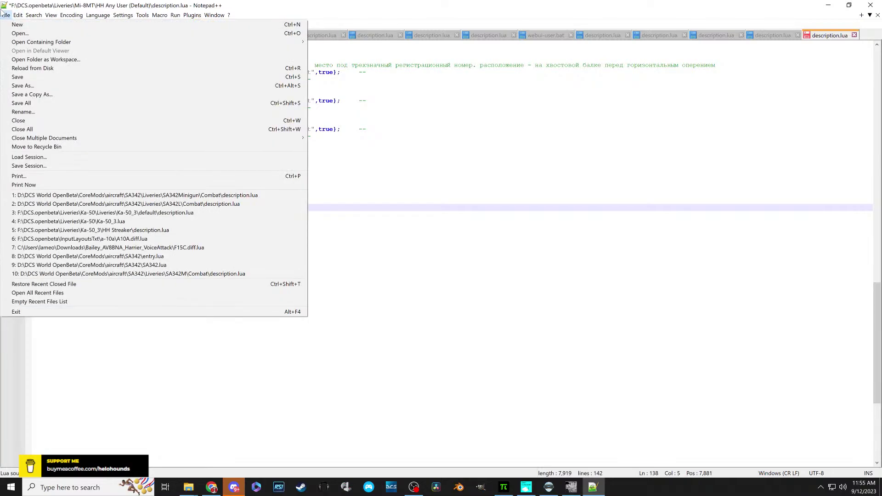
{"action": "left_click", "coordinate": [16, 78]}
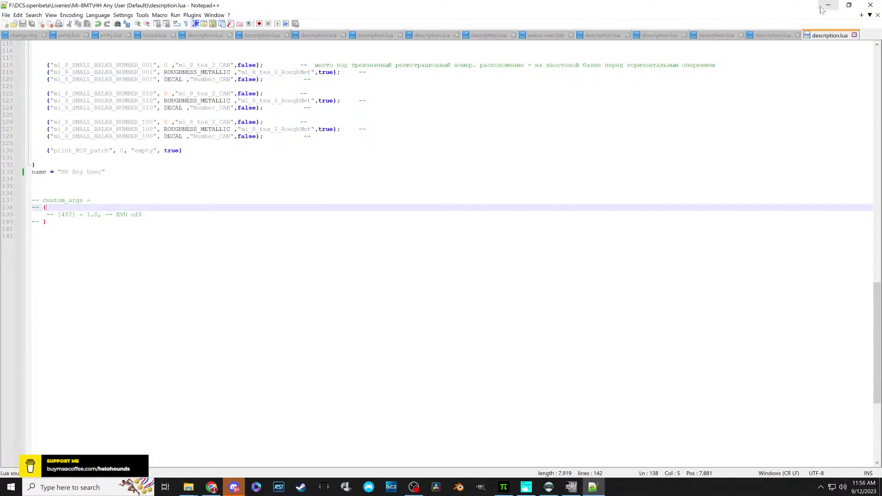
- Close Notepad++ and move the HH Any User (Default) folder window aside to uncover the texture in GIMP
{"action": "left_click", "coordinate": [849, 5]}
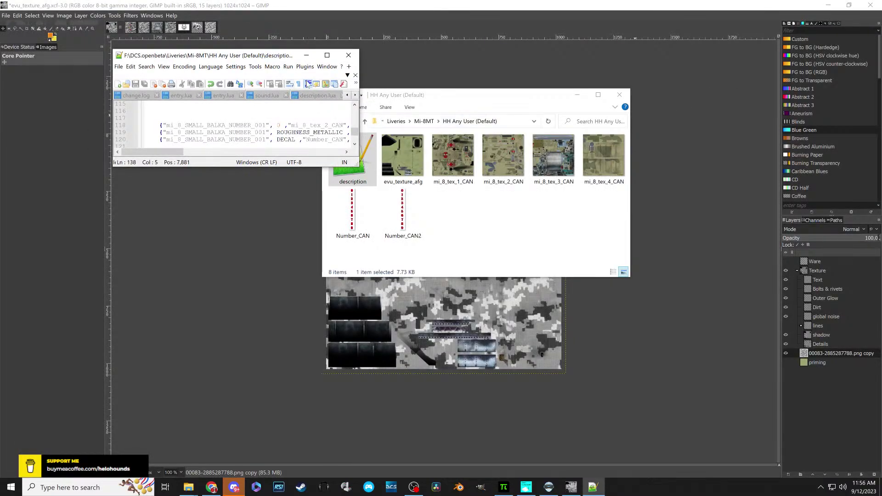
{"action": "left_click", "coordinate": [348, 56]}
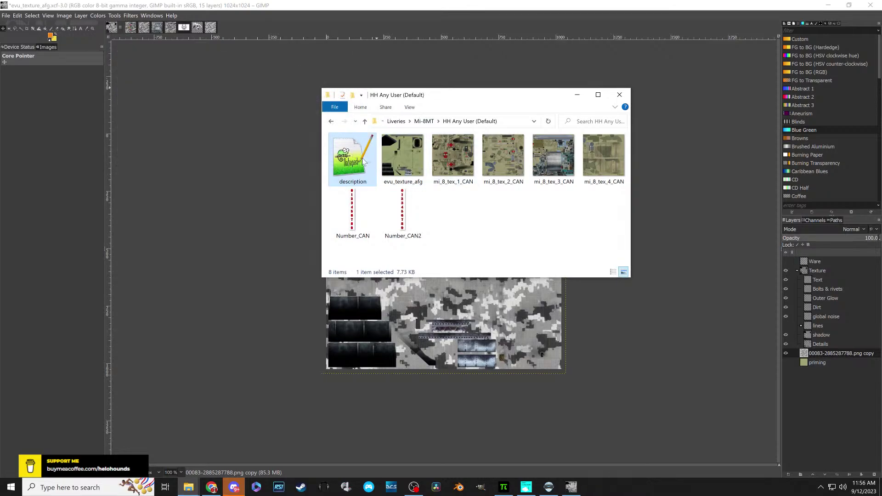
{"action": "left_click_drag", "start_coordinate": [476, 94], "coordinate": [683, 45]}
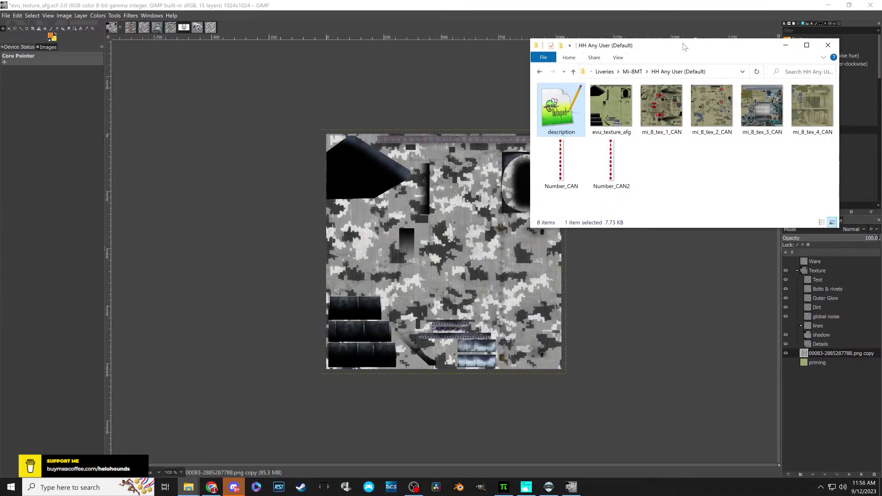
- Review the texture files in the HH Any User (Default) folder and return to the texture in GIMP
{"action": "left_click_drag", "start_coordinate": [686, 48], "coordinate": [642, 47]}
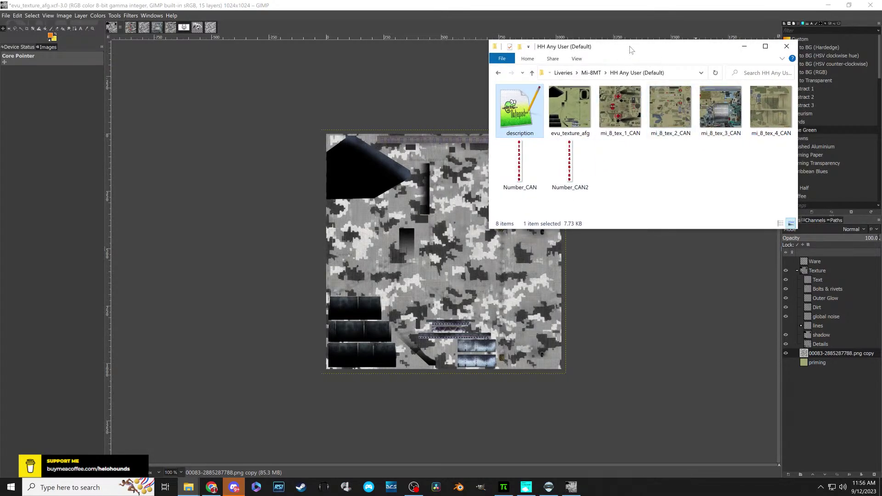
{"action": "mouse_move", "coordinate": [635, 133]}
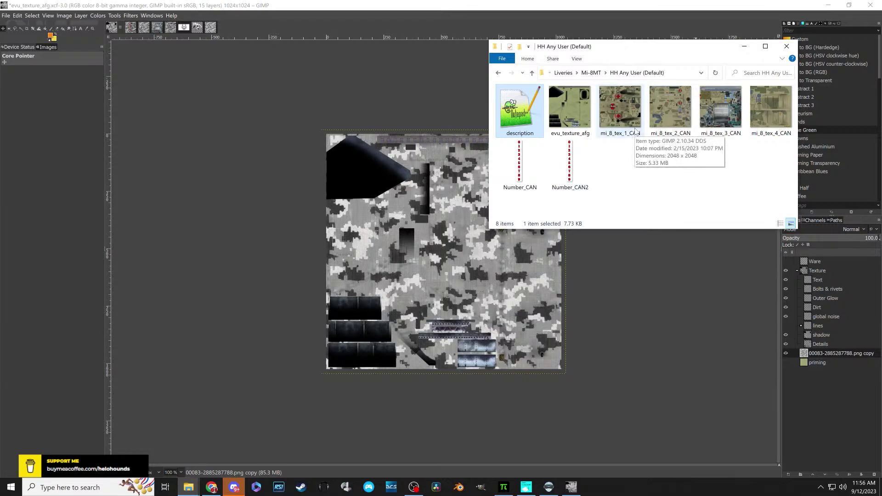
{"action": "left_click", "coordinate": [640, 43]}
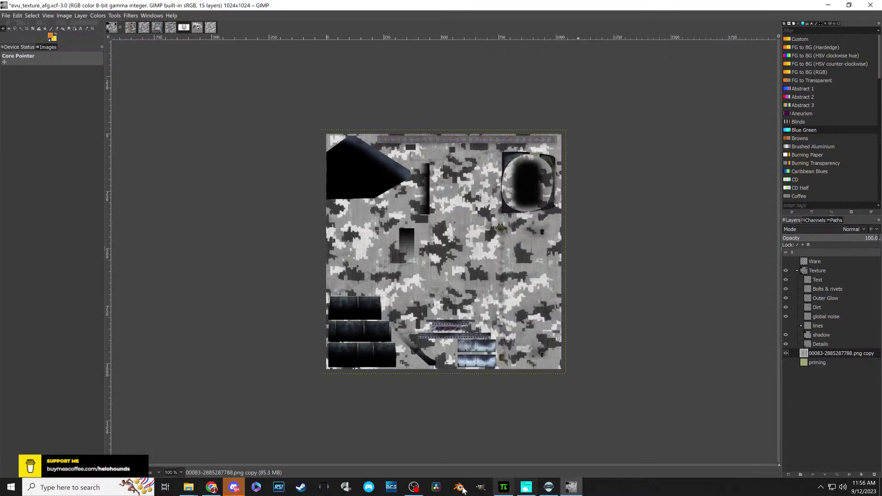
{"action": "mouse_move", "coordinate": [188, 487]}
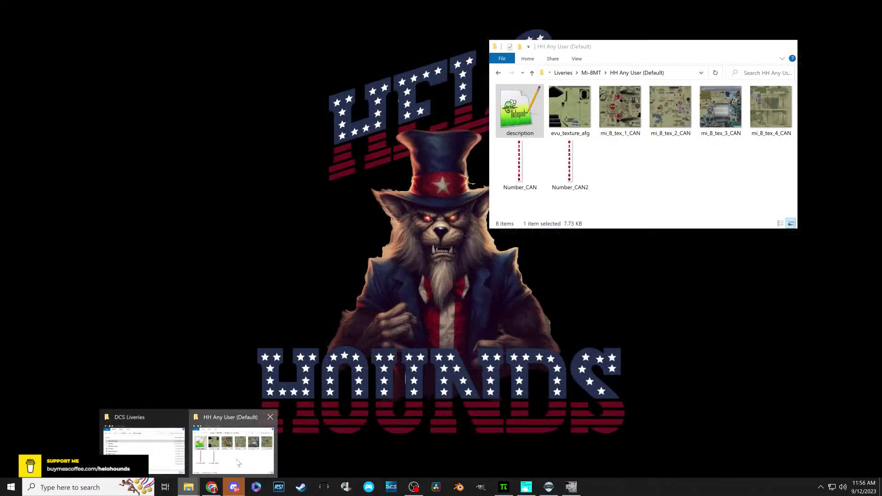
{"action": "left_click", "coordinate": [238, 463]}
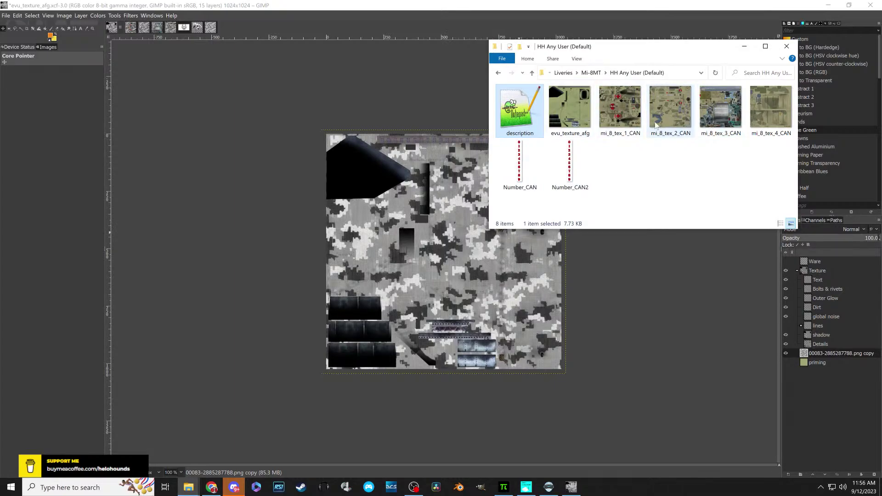
{"action": "left_click", "coordinate": [111, 30]}
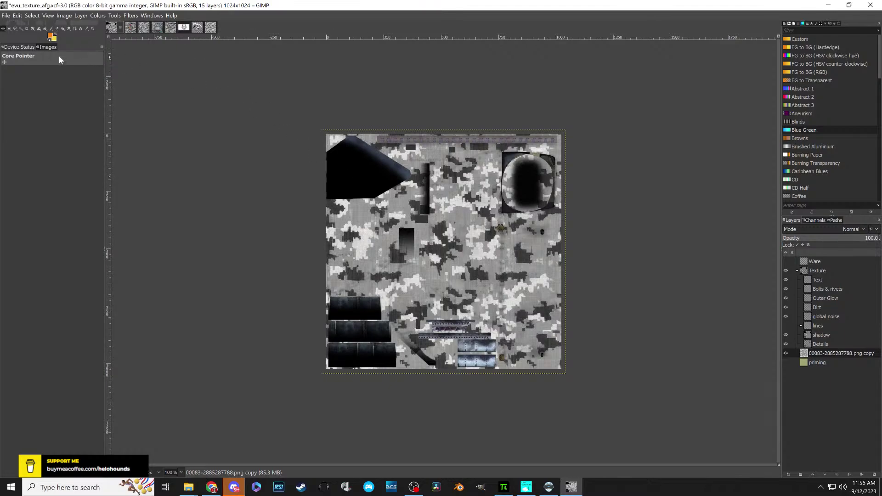
- Start exporting the evu_texture_afg image under a new destination and browse to the DCS.openbeta folder on the Gaming (F:) drive
{"action": "left_click", "coordinate": [5, 16]}
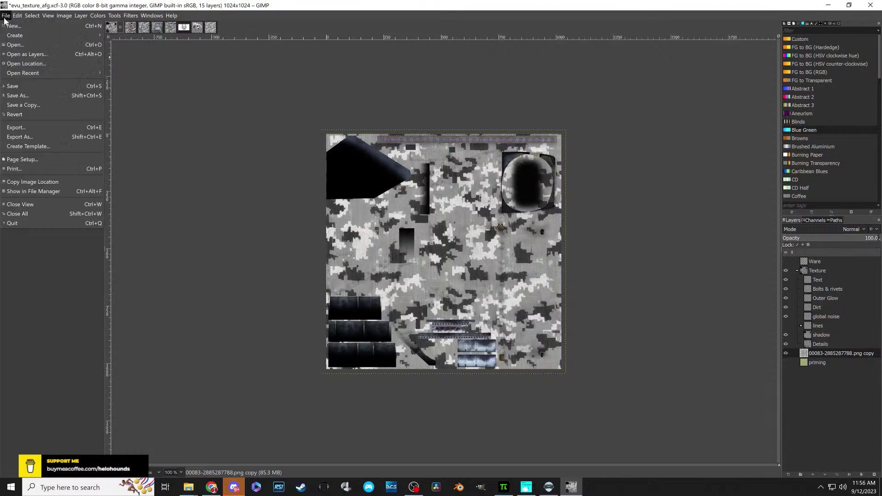
{"action": "left_click", "coordinate": [20, 137]}
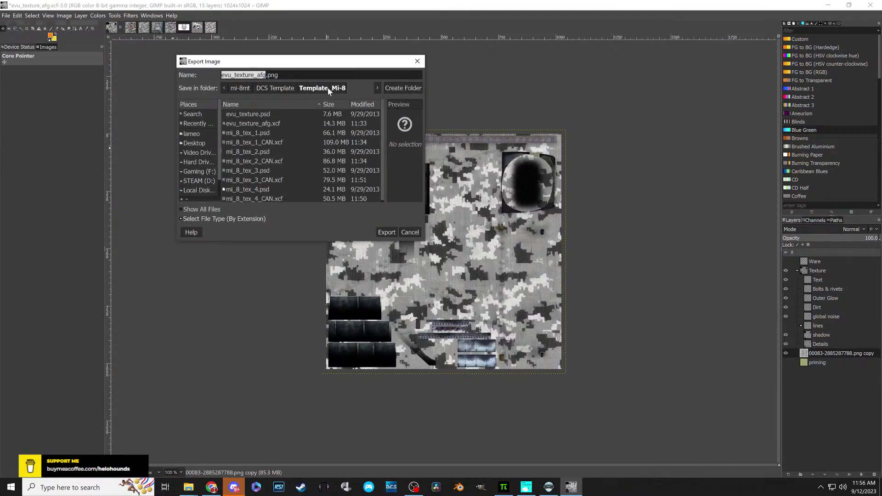
{"action": "scroll", "coordinate": [281, 174], "scroll_direction": "down", "scroll_amount": 1}
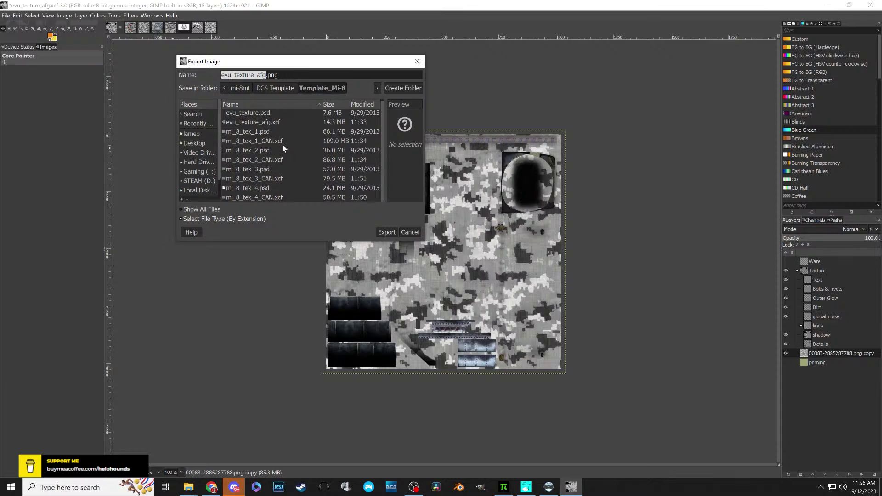
{"action": "scroll", "coordinate": [277, 152], "scroll_direction": "up", "scroll_amount": 1}
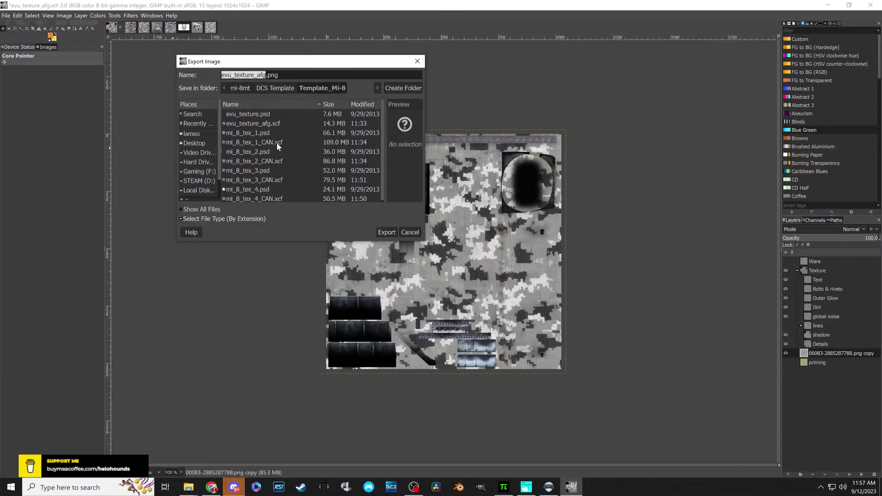
{"action": "left_click", "coordinate": [200, 173]}
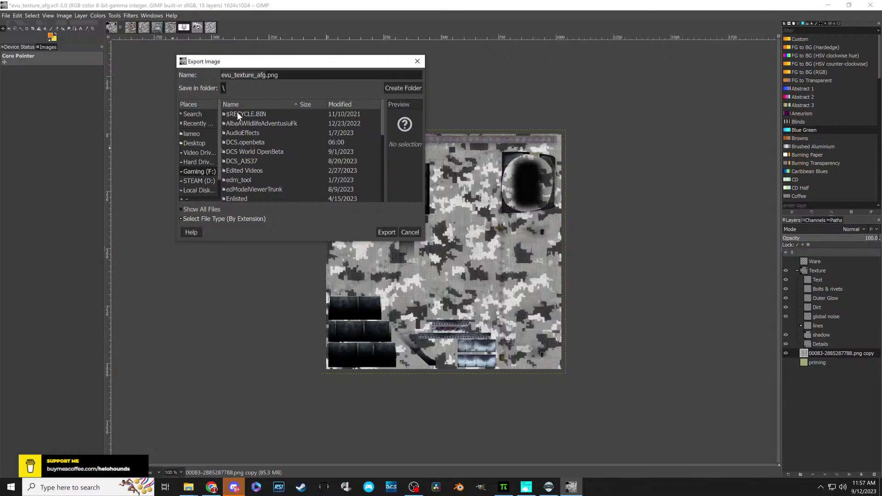
{"action": "scroll", "coordinate": [247, 137], "scroll_direction": "down", "scroll_amount": 8}
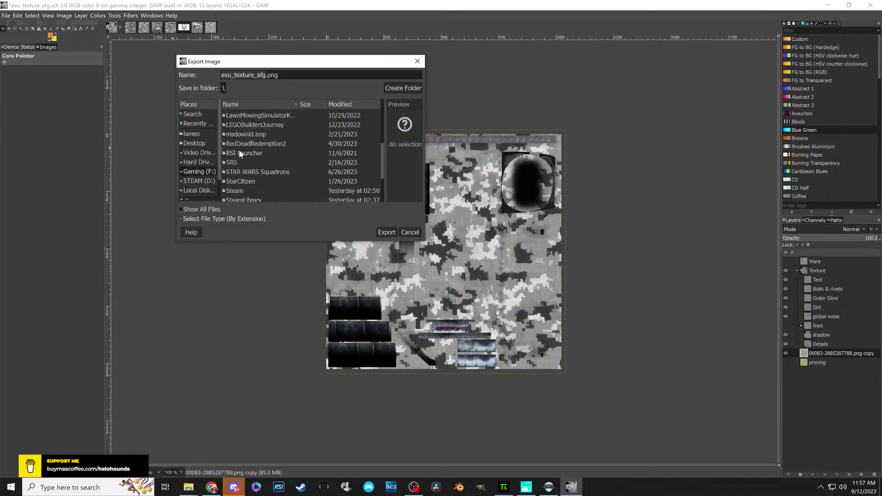
{"action": "scroll", "coordinate": [243, 156], "scroll_direction": "down", "scroll_amount": 2}
{"action": "scroll", "coordinate": [243, 161], "scroll_direction": "up", "scroll_amount": 4}
{"action": "scroll", "coordinate": [246, 166], "scroll_direction": "up", "scroll_amount": 3}
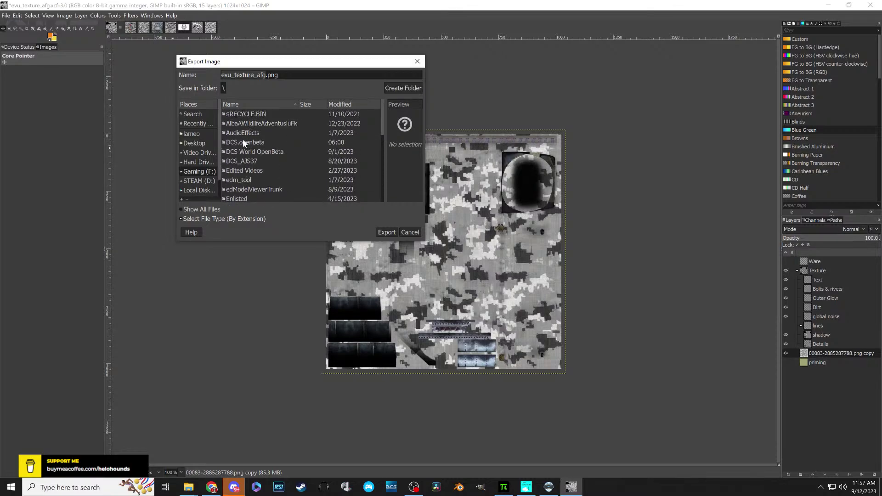
{"action": "double_click", "coordinate": [239, 143]}
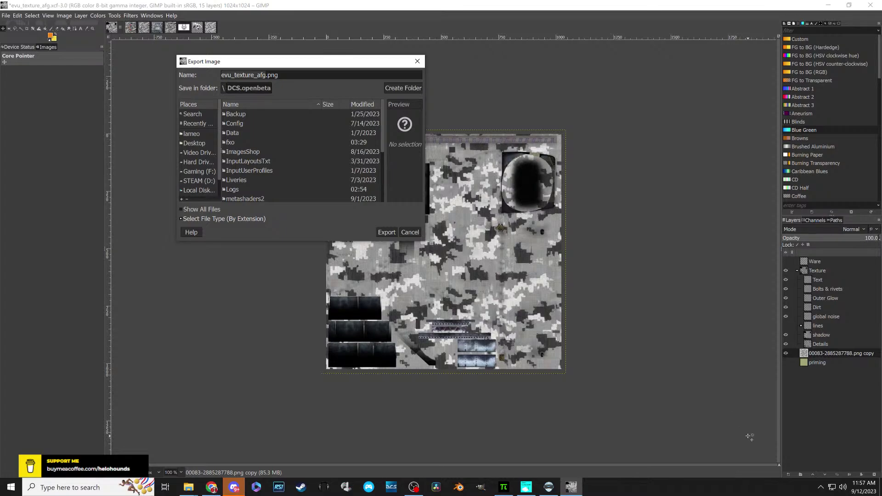
- Look up the Saved Games folder in the user profile on Local Disk (C:) in File Explorer and close that window
{"action": "key", "text": "super+e"}
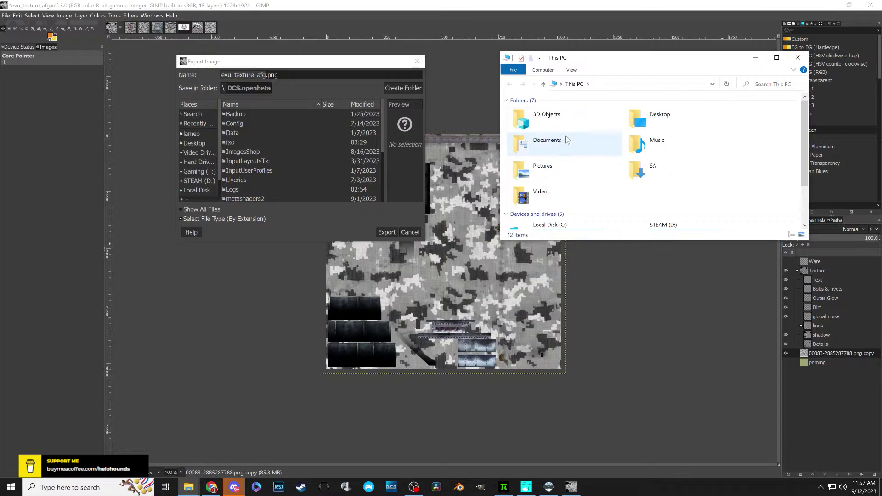
{"action": "scroll", "coordinate": [565, 135], "scroll_direction": "down", "scroll_amount": 3}
{"action": "double_click", "coordinate": [550, 161]}
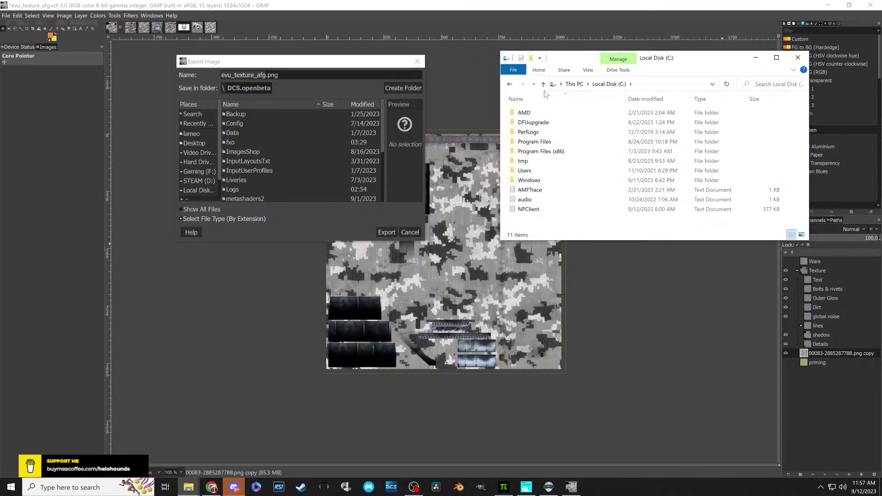
{"action": "double_click", "coordinate": [527, 171]}
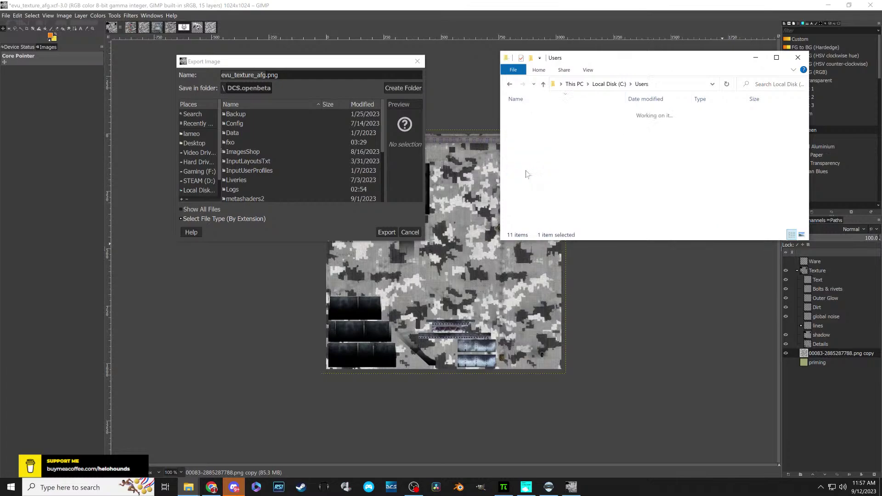
{"action": "left_click", "coordinate": [526, 124]}
{"action": "double_click", "coordinate": [526, 124]}
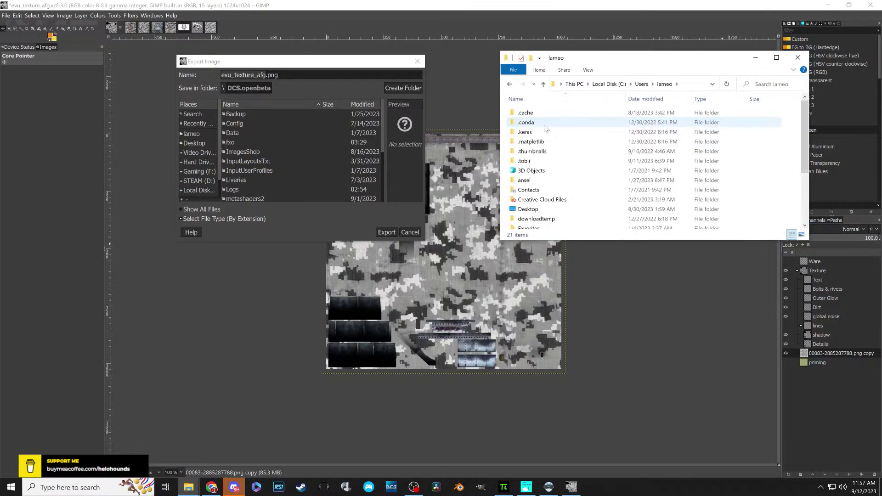
{"action": "scroll", "coordinate": [580, 168], "scroll_direction": "down", "scroll_amount": 1}
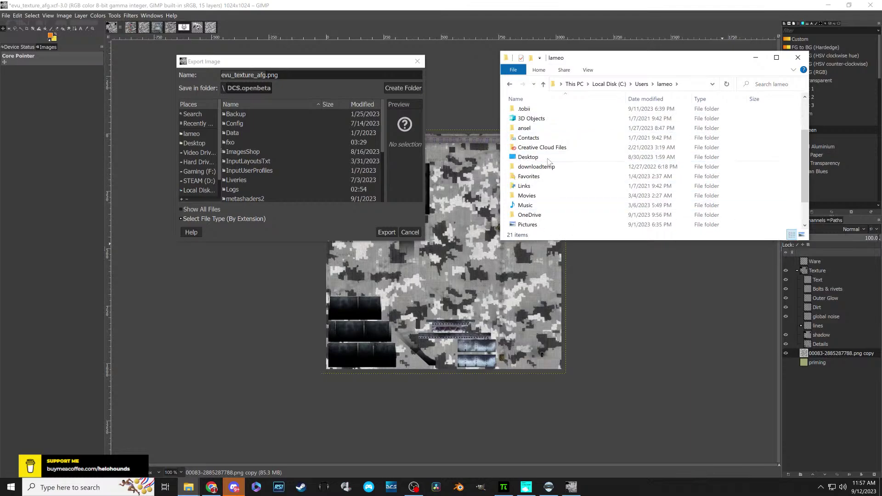
{"action": "scroll", "coordinate": [576, 169], "scroll_direction": "down", "scroll_amount": 1}
{"action": "double_click", "coordinate": [538, 206]}
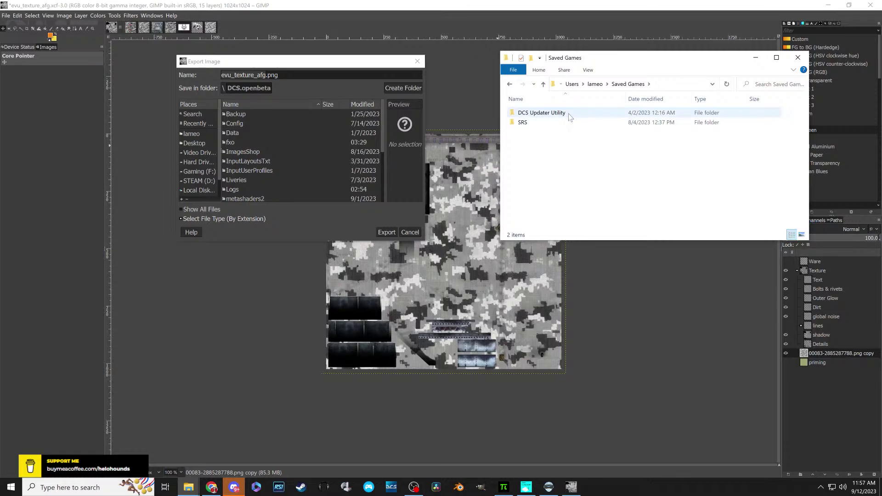
{"action": "left_click", "coordinate": [798, 58]}
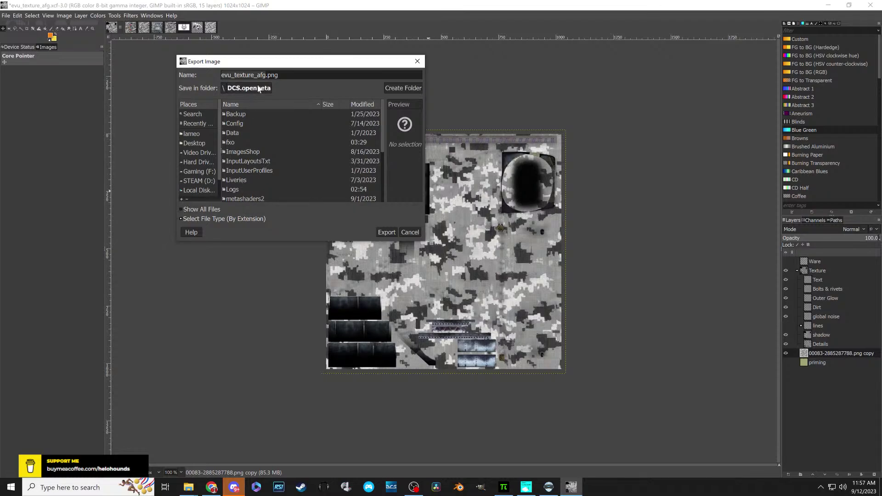
- Set the export destination to the HH Any User (Default) folder under Liveries and Mi-8MT
{"action": "double_click", "coordinate": [229, 180]}
{"action": "scroll", "coordinate": [263, 174], "scroll_direction": "down", "scroll_amount": 3}
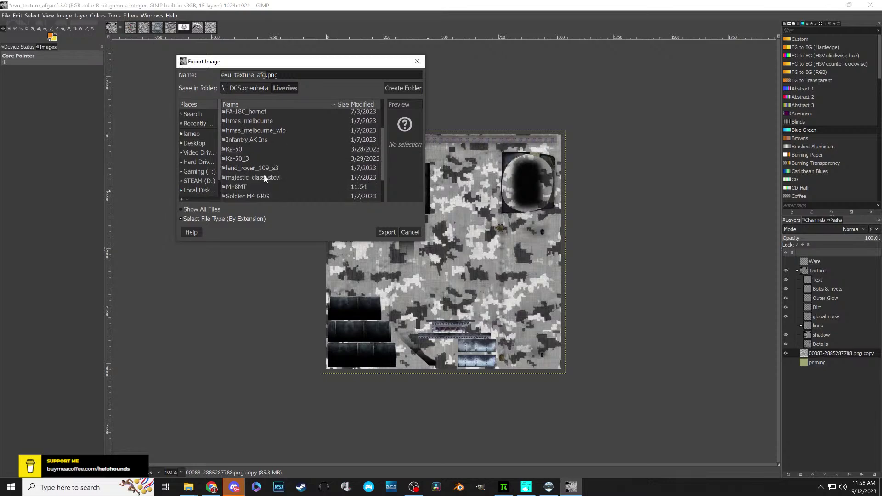
{"action": "scroll", "coordinate": [238, 148], "scroll_direction": "down", "scroll_amount": 2}
{"action": "double_click", "coordinate": [235, 159]}
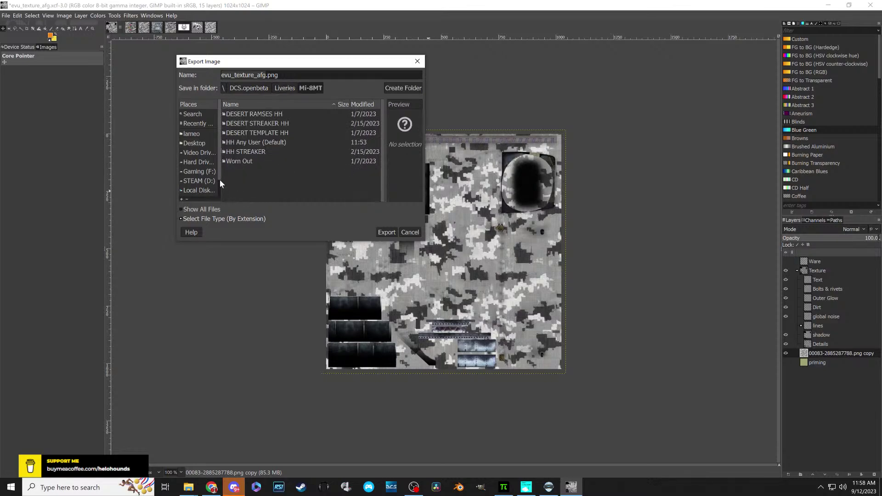
{"action": "double_click", "coordinate": [238, 142]}
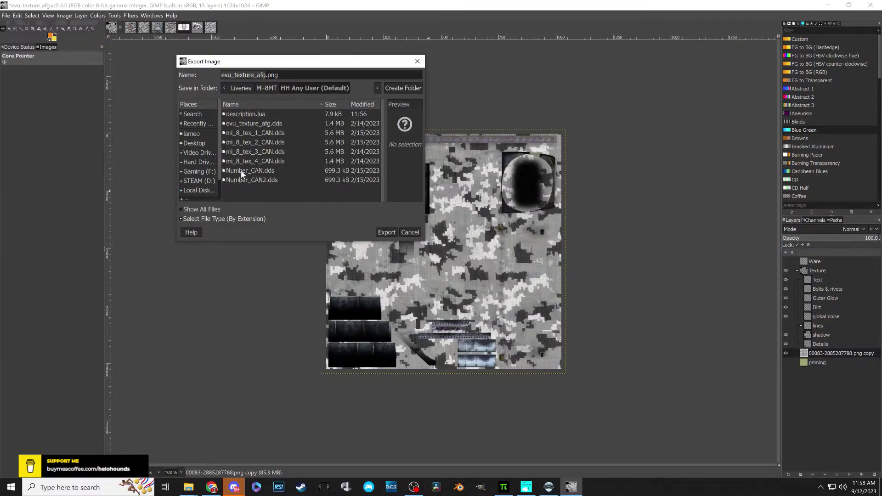
- Choose the existing evu_texture_afg.dds as the export target and agree to replace it
{"action": "left_click", "coordinate": [246, 124]}
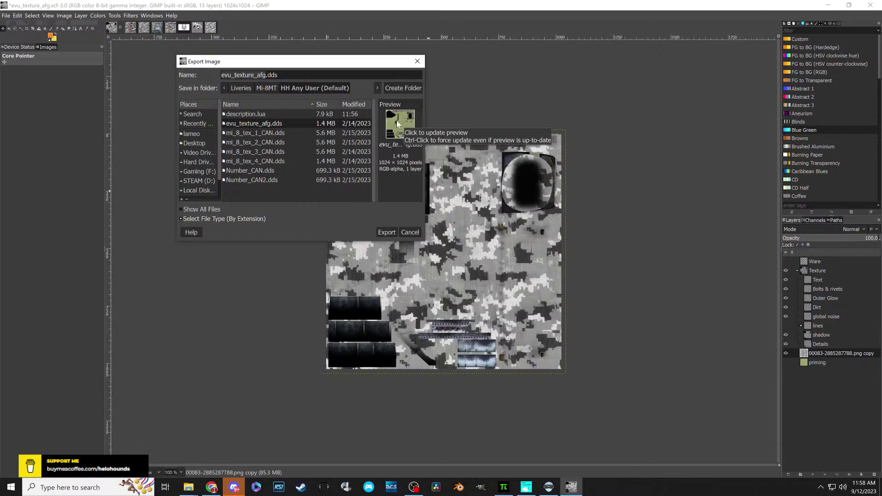
{"action": "left_click", "coordinate": [388, 233]}
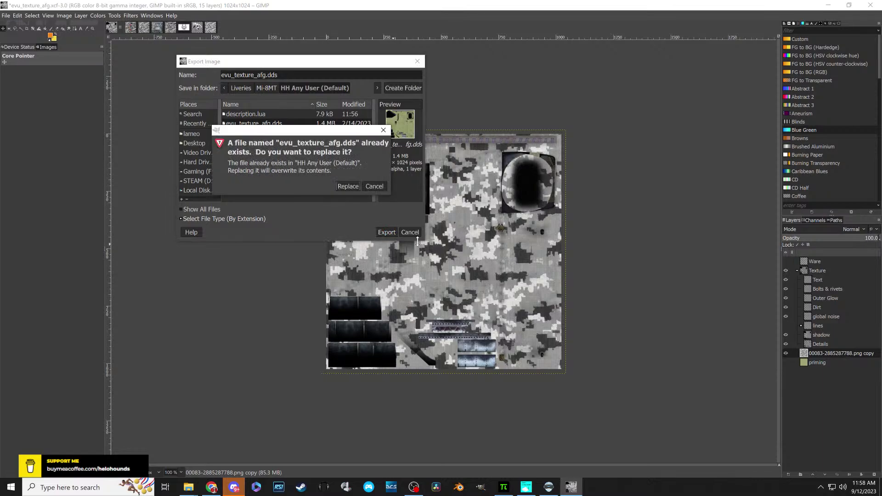
{"action": "left_click", "coordinate": [347, 186]}
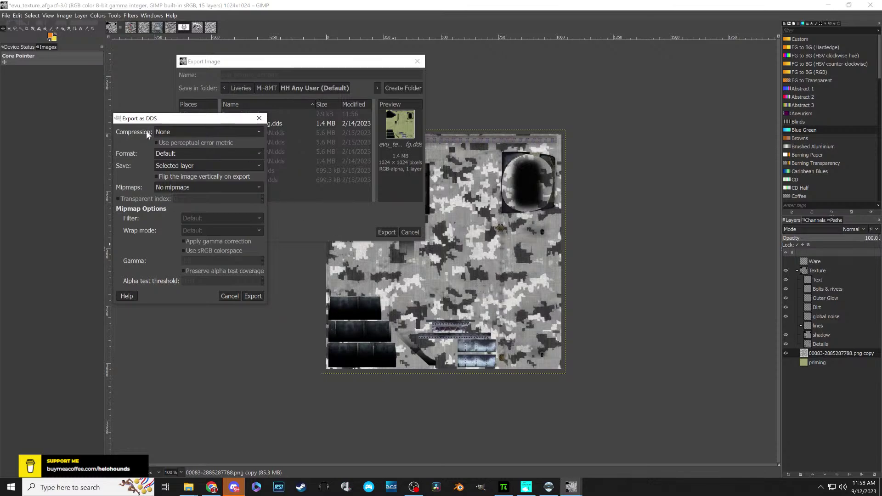
- Set the DDS export compression to BC3 / DXT5 and save all visible layers
{"action": "left_click", "coordinate": [258, 133]}
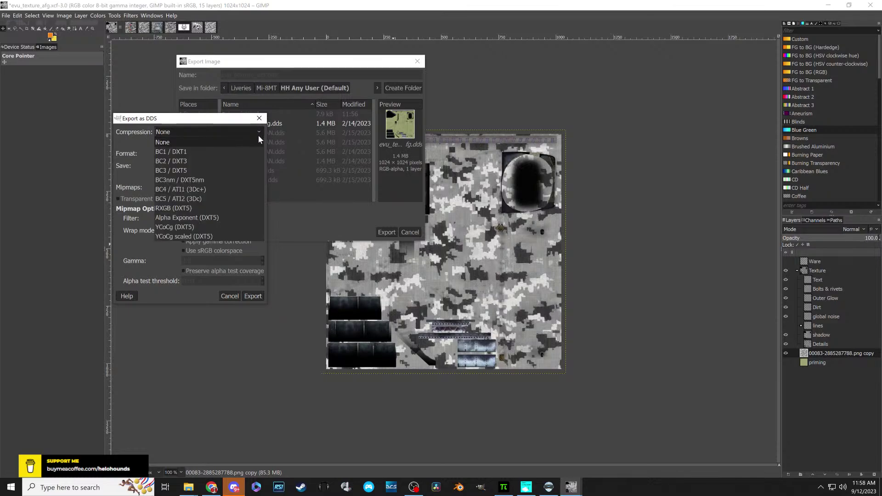
{"action": "left_click", "coordinate": [216, 170]}
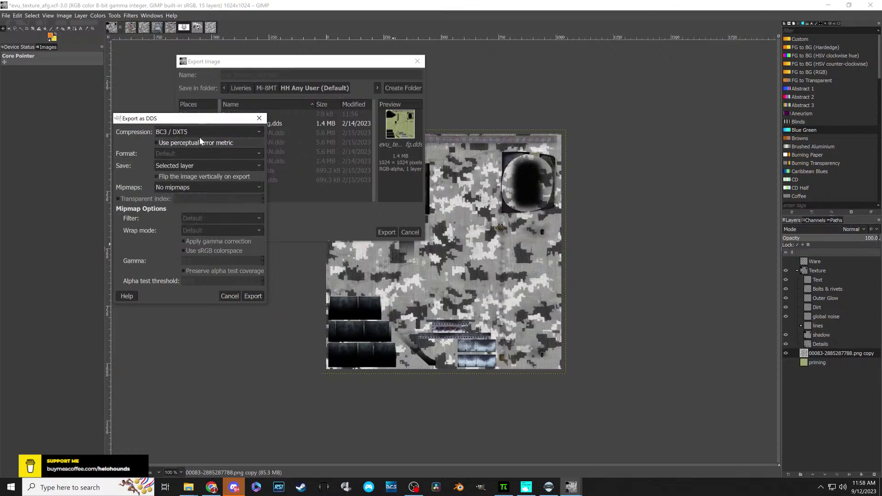
{"action": "left_click", "coordinate": [257, 165]}
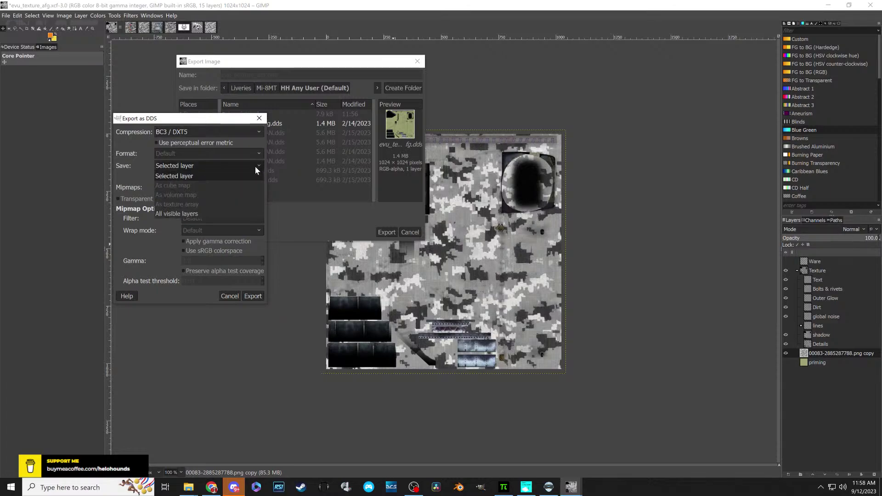
{"action": "left_click", "coordinate": [203, 215]}
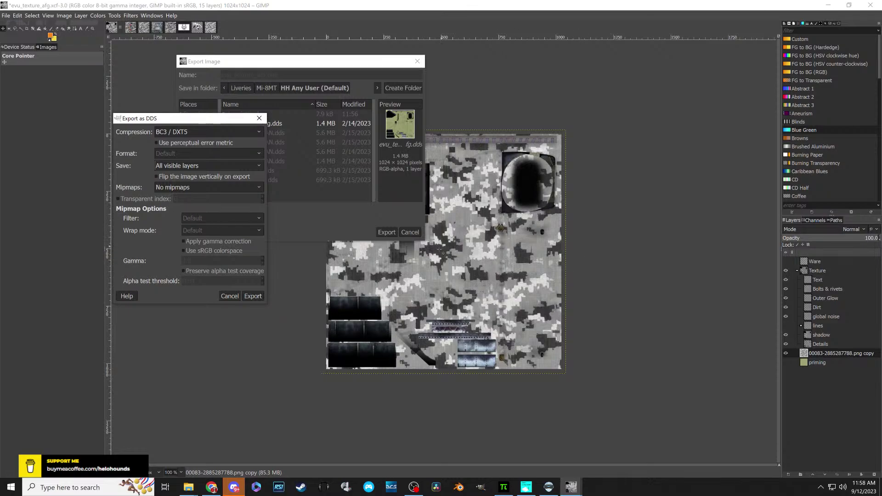
- Show the Ware layer briefly, hide it again, and bring the DDS export dialog back to the front
{"action": "left_click", "coordinate": [785, 261]}
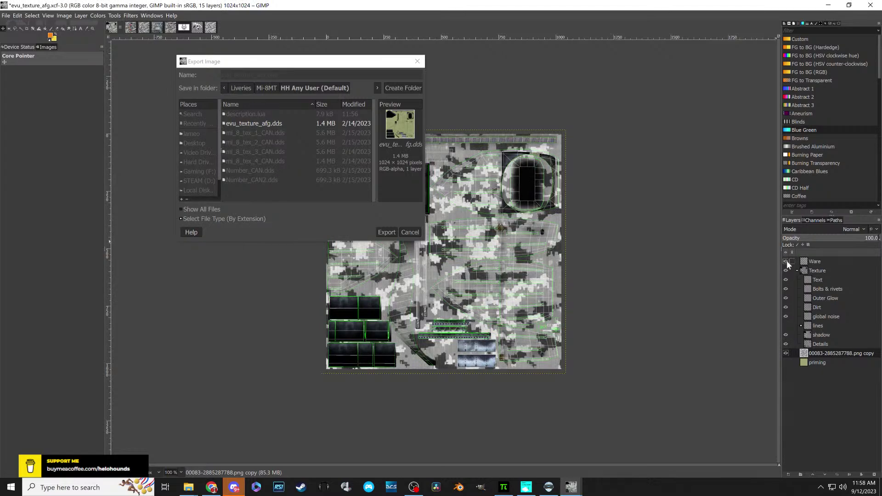
{"action": "left_click", "coordinate": [785, 261]}
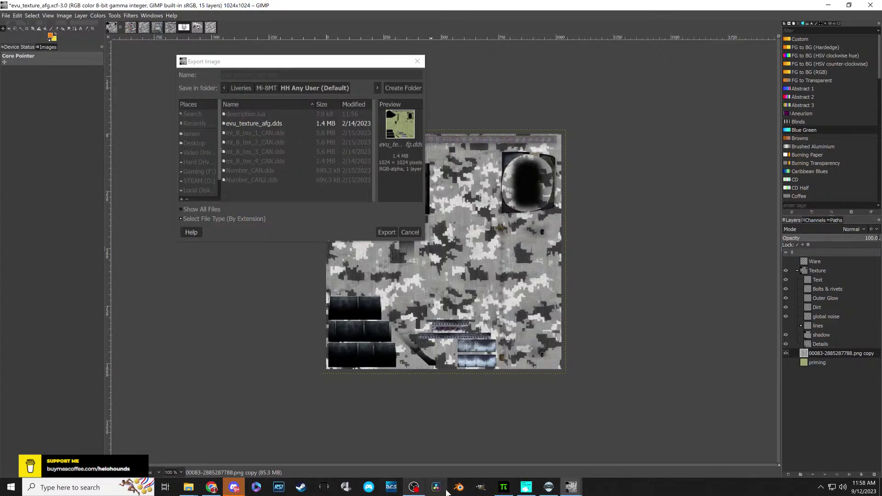
{"action": "mouse_move", "coordinate": [569, 489]}
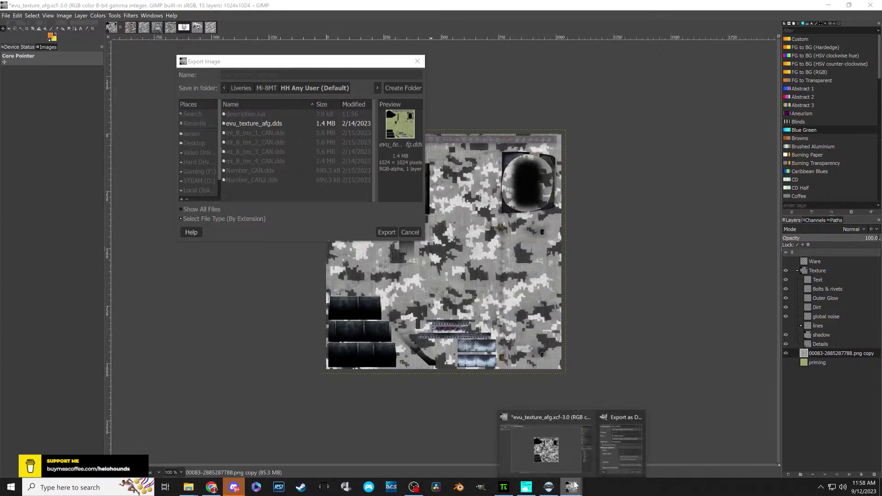
{"action": "left_click", "coordinate": [613, 408]}
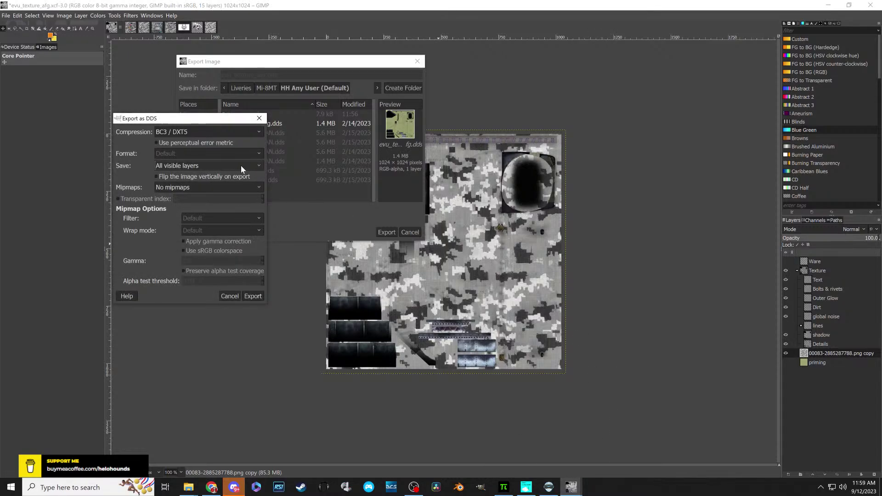
- Set the DDS mipmaps option to Generate mipmaps and export evu_texture_afg.dds
{"action": "left_click", "coordinate": [260, 187]}
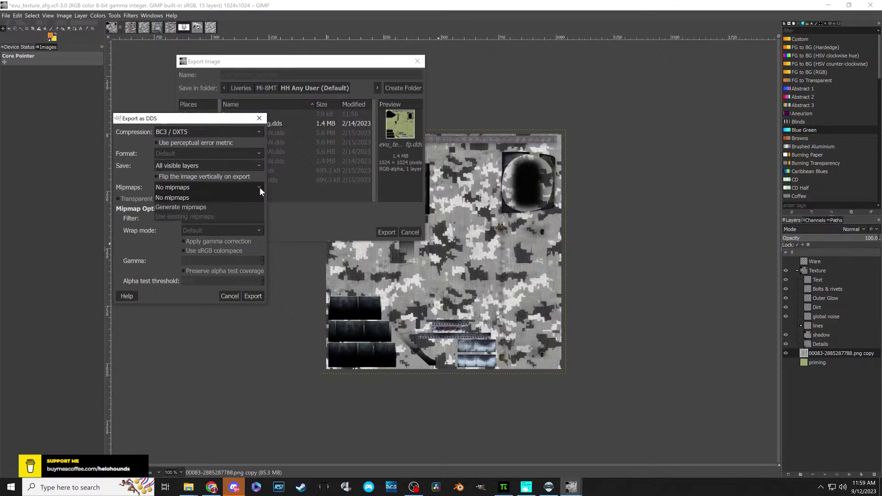
{"action": "left_click", "coordinate": [219, 207]}
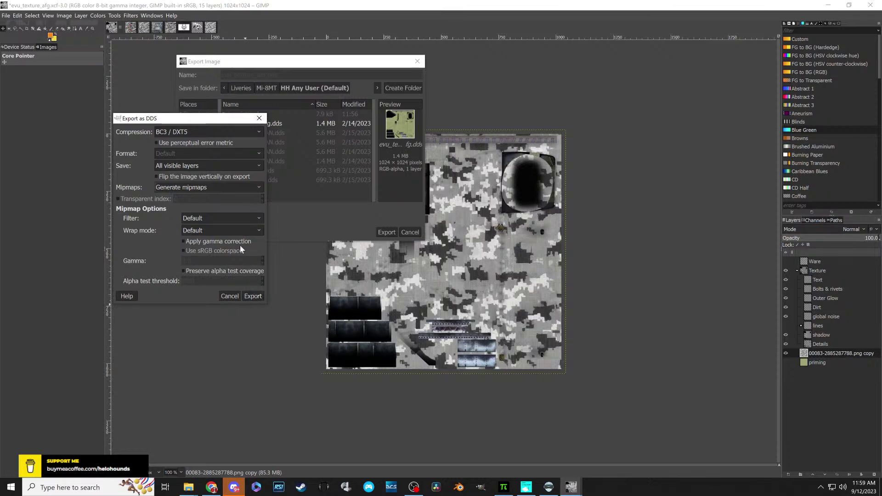
{"action": "left_click", "coordinate": [252, 295]}
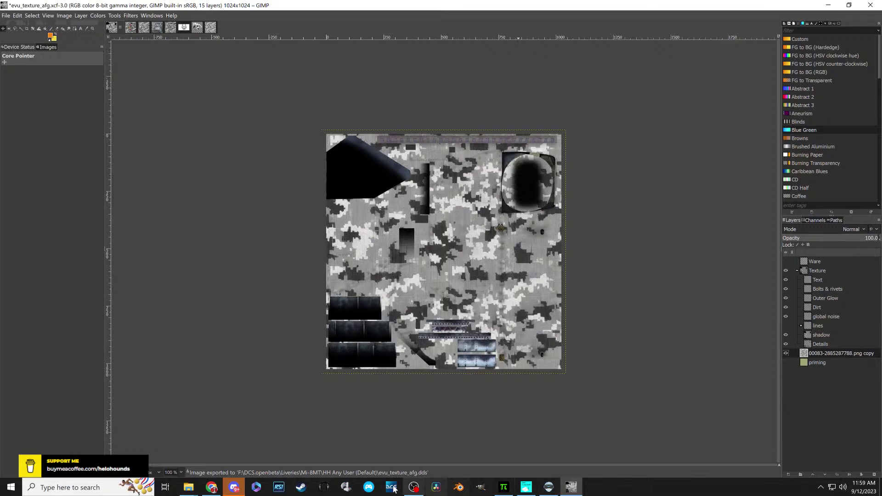
- Check the exported evu_texture_afg thumbnail in the HH Any User (Default) folder window, and minimize that window again
{"action": "mouse_move", "coordinate": [191, 488]}
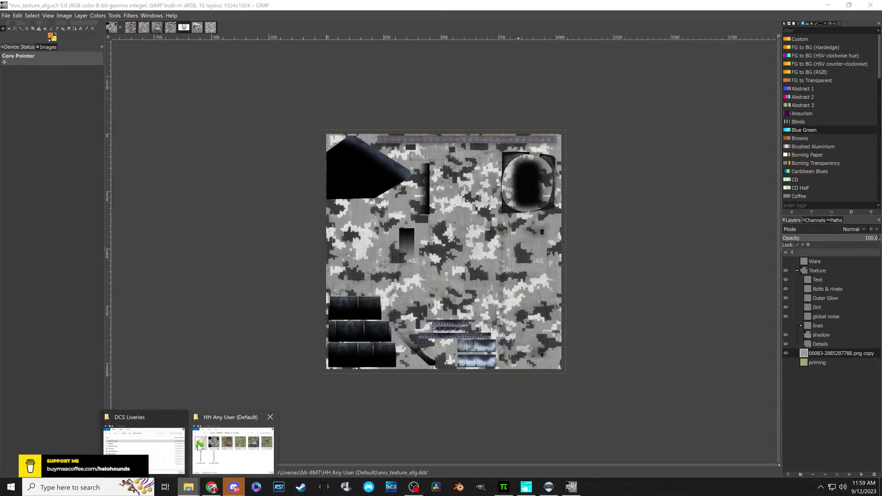
{"action": "left_click", "coordinate": [236, 448]}
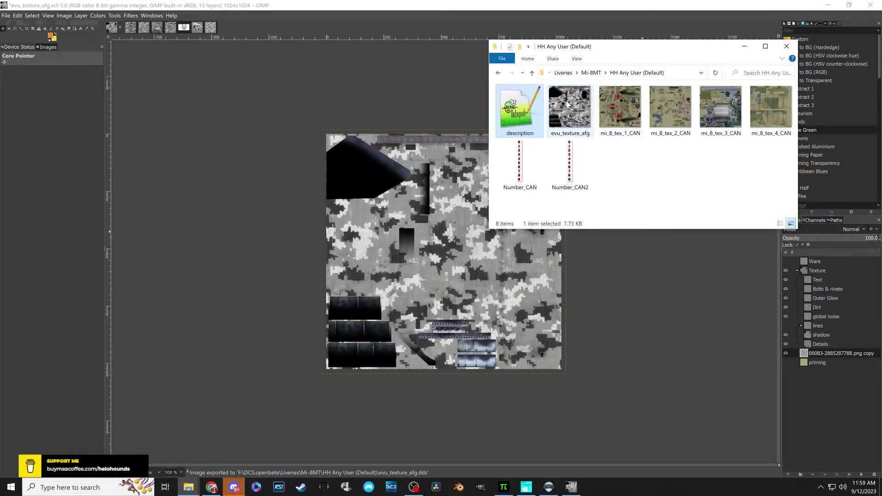
{"action": "mouse_move", "coordinate": [566, 121]}
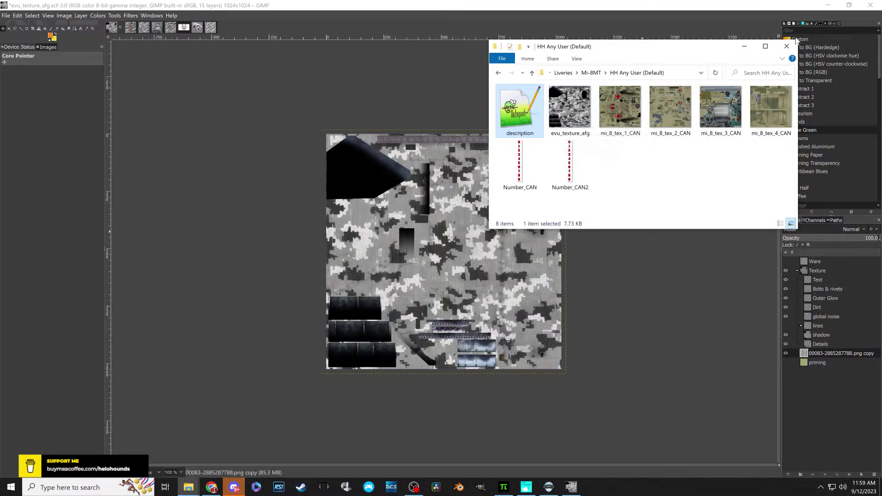
{"action": "left_click", "coordinate": [744, 46]}
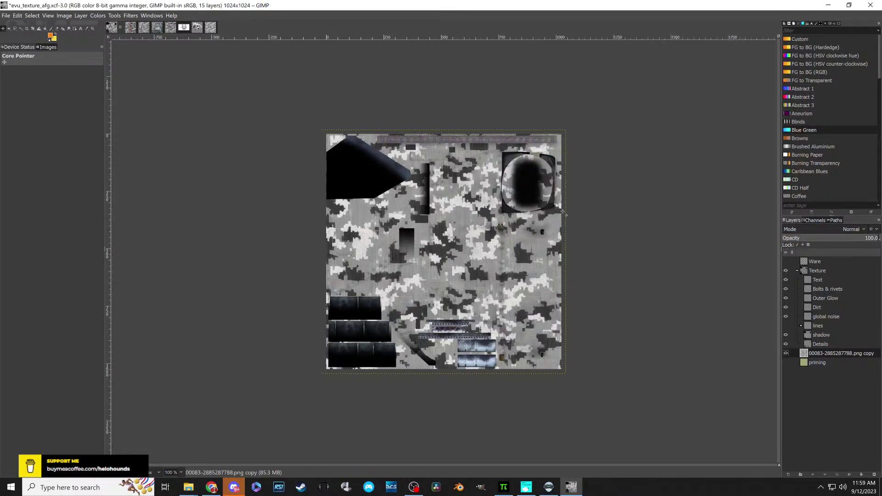
- In the mi_8_tex_1_CAN image, merge the LogoPossible.png #1 and LogoPossible.png copy layers down into LogoPossible.png
{"action": "left_click", "coordinate": [130, 28]}
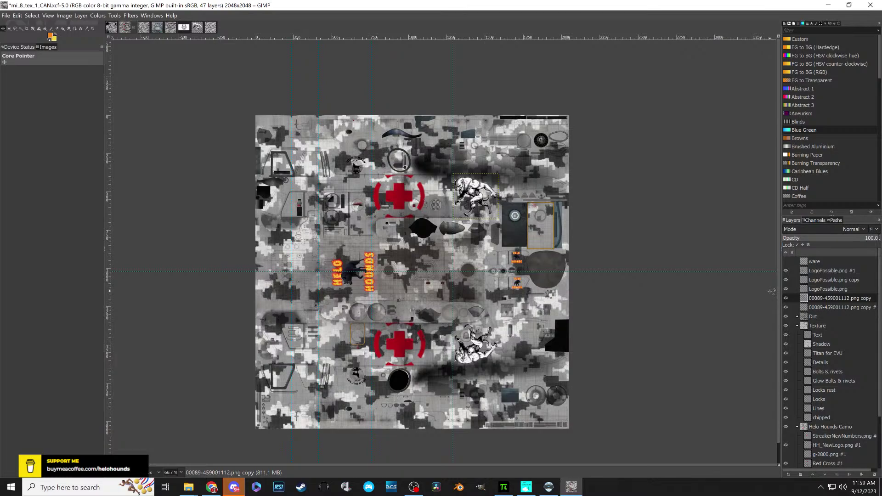
{"action": "left_click", "coordinate": [804, 272]}
{"action": "right_click", "coordinate": [805, 272]}
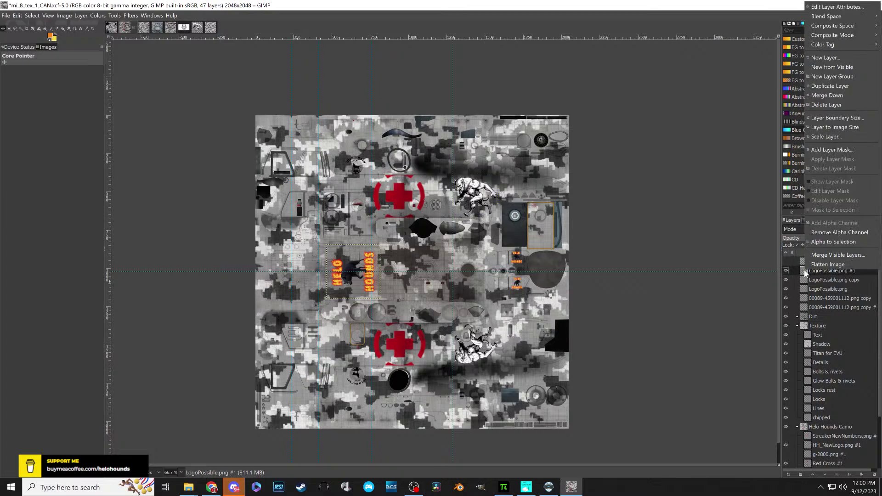
{"action": "left_click", "coordinate": [826, 96]}
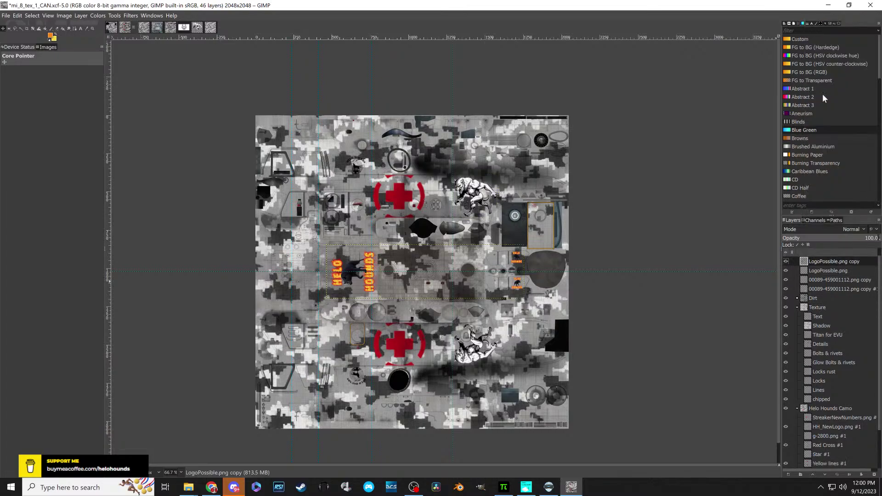
{"action": "right_click", "coordinate": [804, 262]}
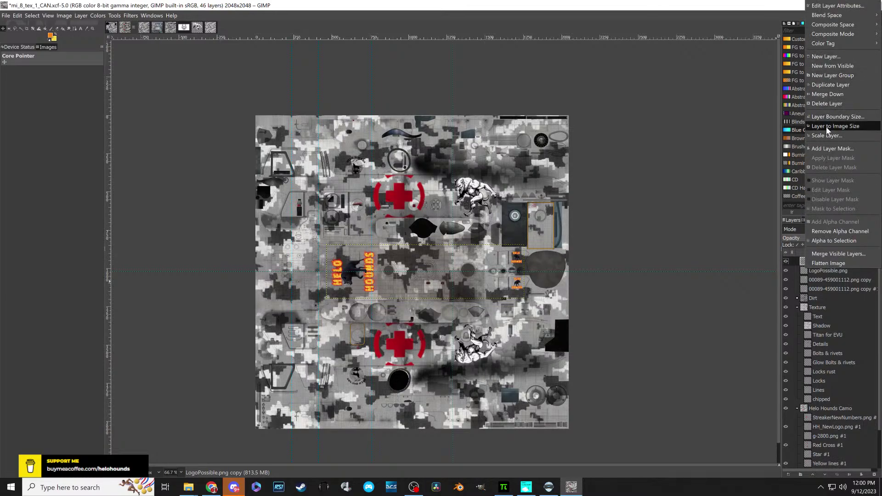
{"action": "left_click", "coordinate": [825, 96]}
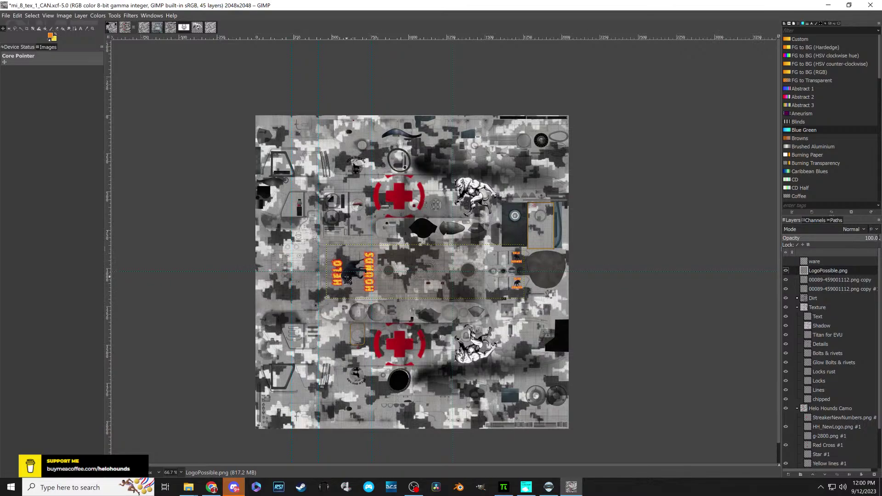
- Shift the merged LogoPossible.png layer slightly as a test and undo the move
{"action": "mouse_move", "coordinate": [351, 282]}
{"action": "left_mouse_down"}
{"action": "mouse_move", "coordinate": [379, 202]}
{"action": "mouse_move", "coordinate": [344, 273]}
{"action": "mouse_move", "coordinate": [404, 294]}
{"action": "mouse_move", "coordinate": [356, 281]}
{"action": "mouse_move", "coordinate": [343, 247]}
{"action": "mouse_move", "coordinate": [347, 280]}
{"action": "left_mouse_up"}
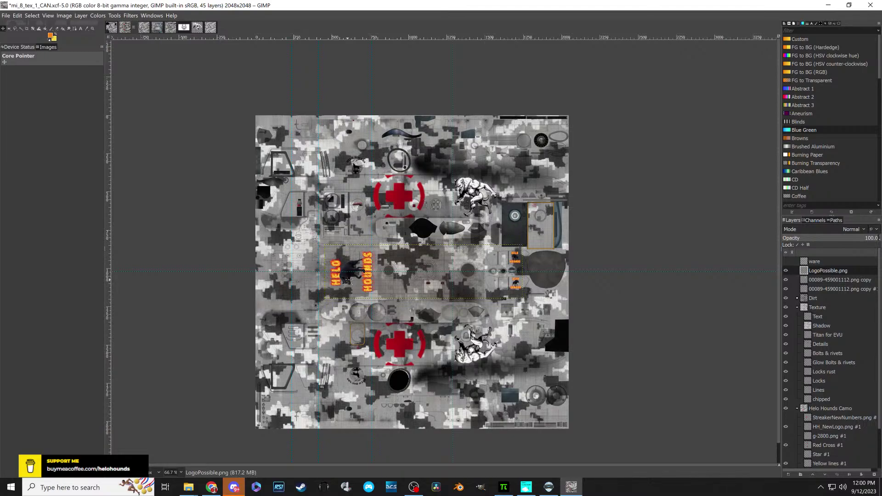
{"action": "left_click_drag", "start_coordinate": [347, 280], "coordinate": [349, 282]}
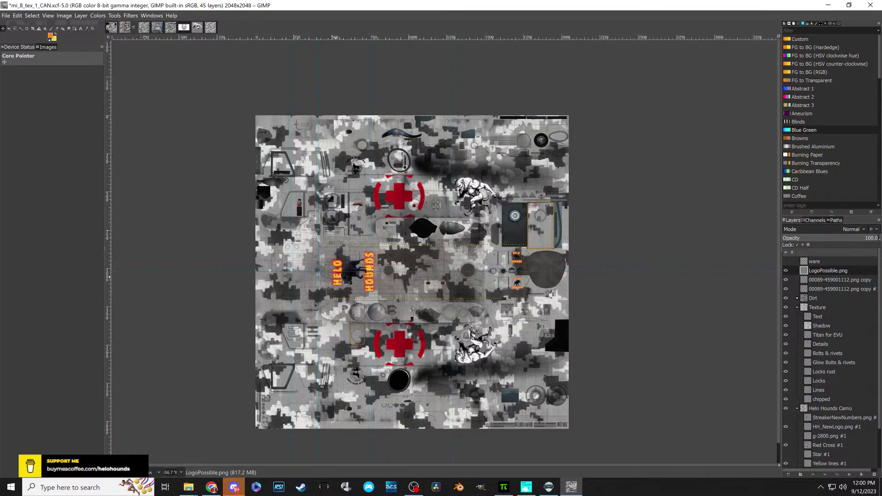
{"action": "left_click", "coordinate": [18, 15]}
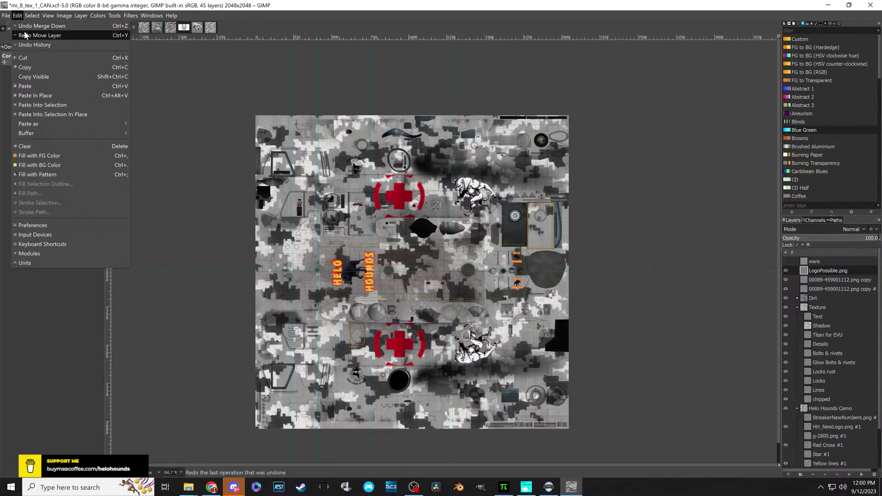
{"action": "left_click", "coordinate": [600, 216]}
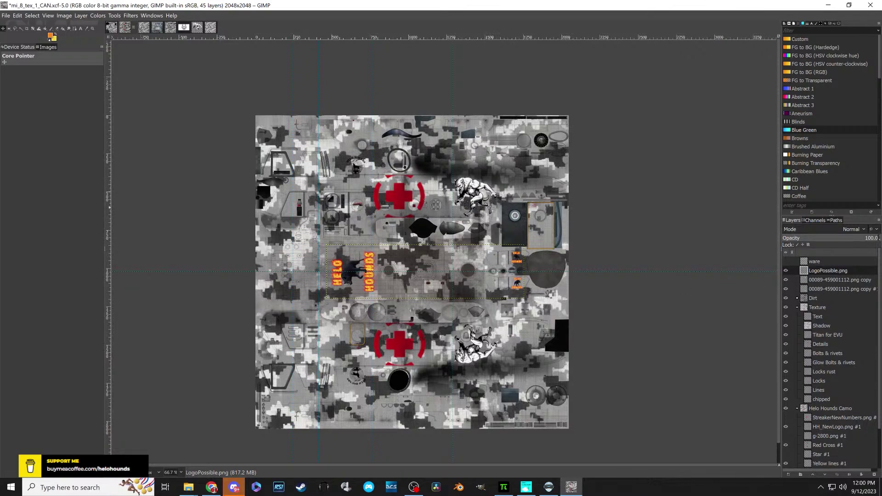
- Merge the 00089-459001112.png copy layer down into the matching layer below it, and test that the merged emblems move together
{"action": "left_click", "coordinate": [805, 281]}
{"action": "right_click", "coordinate": [805, 281]}
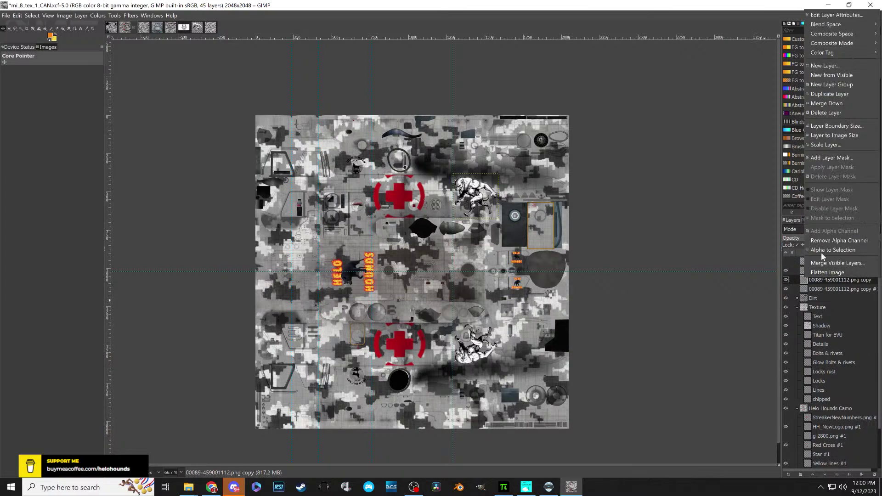
{"action": "left_click", "coordinate": [822, 104]}
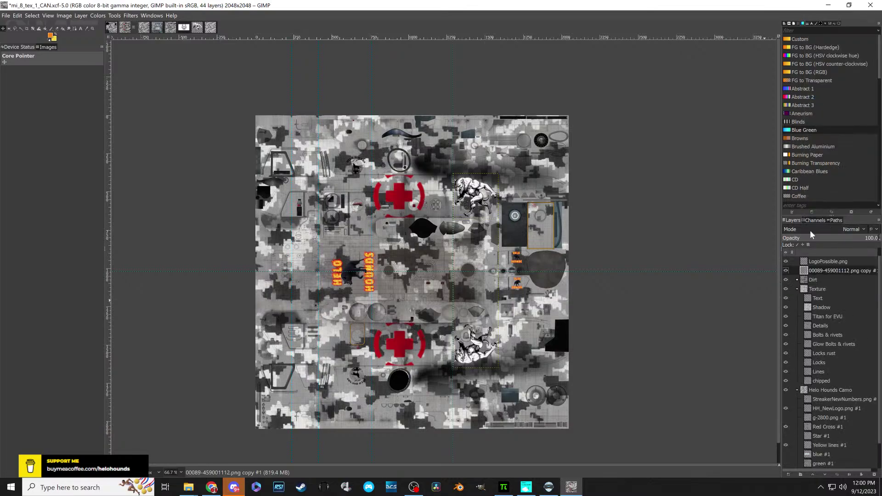
{"action": "mouse_move", "coordinate": [476, 193]}
{"action": "left_mouse_down"}
{"action": "mouse_move", "coordinate": [510, 193]}
{"action": "mouse_move", "coordinate": [415, 192]}
{"action": "mouse_move", "coordinate": [475, 190]}
{"action": "left_mouse_up"}
{"action": "scroll", "coordinate": [813, 280], "scroll_direction": "up", "scroll_amount": 1}
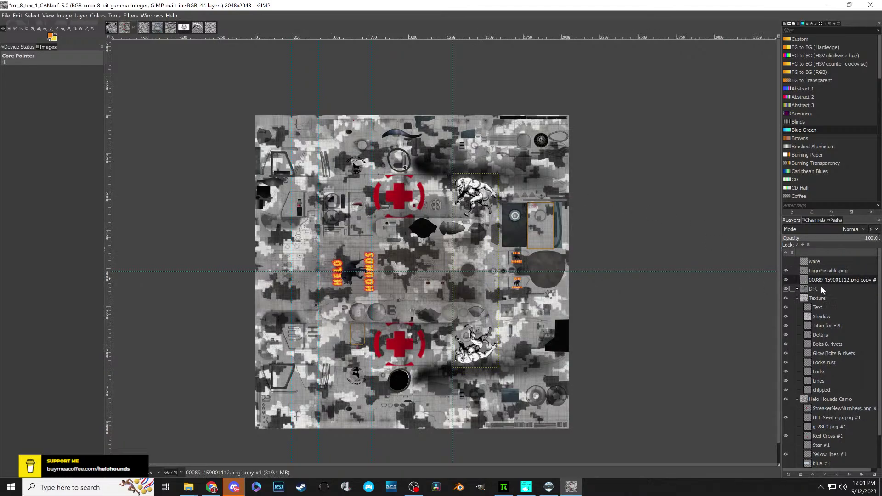
- Move the merged 00089-459001112.png and LogoPossible.png layers into the Helo Hounds Camo group, between Red Cross #1 and Star #1
{"action": "left_click_drag", "start_coordinate": [803, 278], "coordinate": [797, 415]}
{"action": "scroll", "coordinate": [819, 321], "scroll_direction": "up", "scroll_amount": 1}
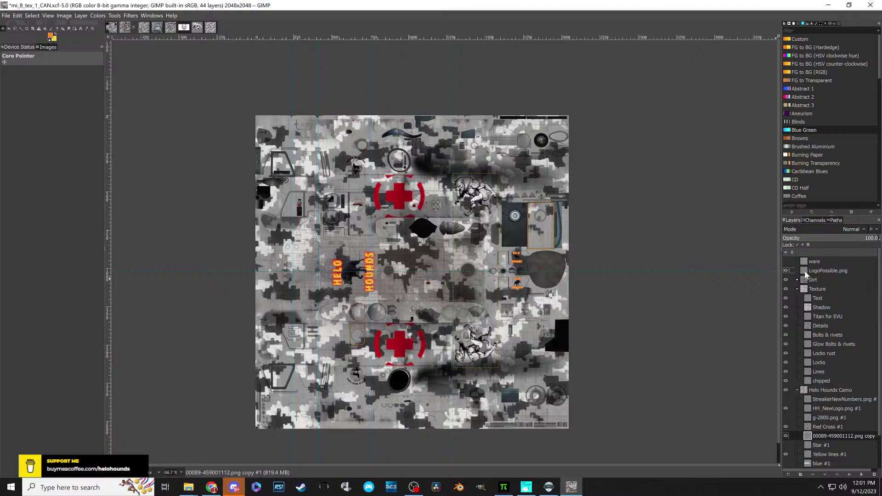
{"action": "left_click_drag", "start_coordinate": [804, 274], "coordinate": [787, 441]}
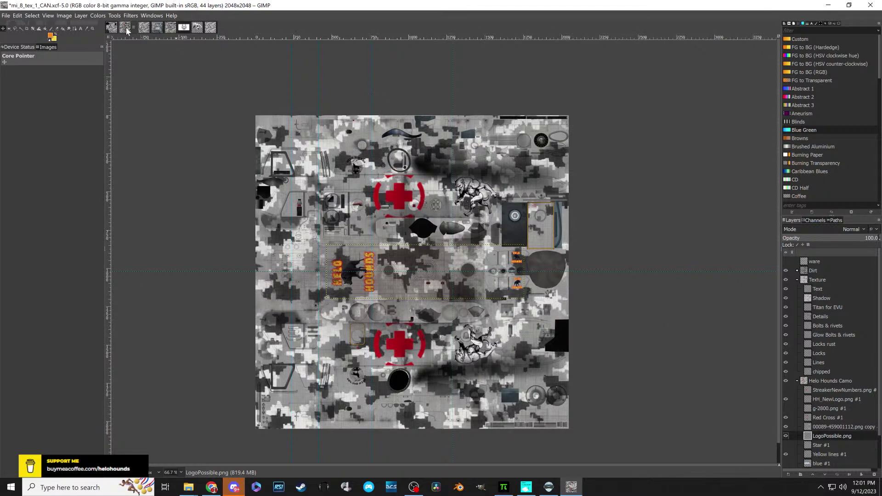
- Start exporting the image under the name mi_8_tex_1_CAN.dds
{"action": "right_click", "coordinate": [310, 166]}
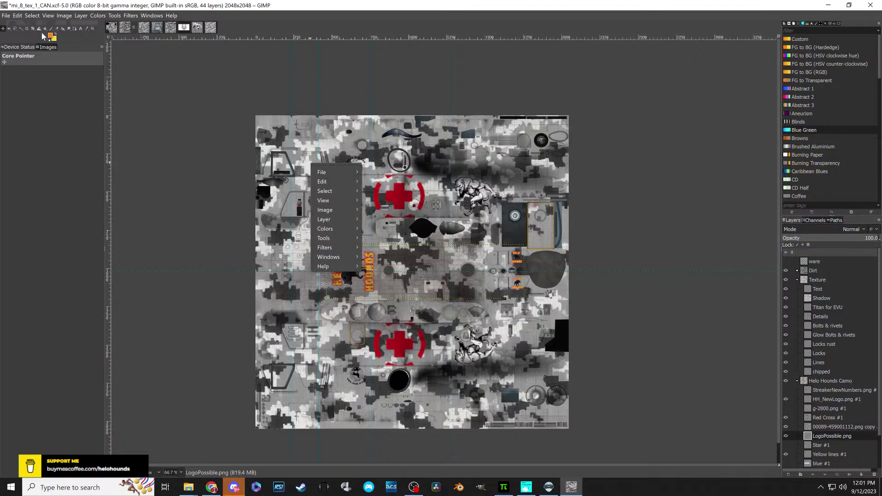
{"action": "mouse_move", "coordinate": [327, 172]}
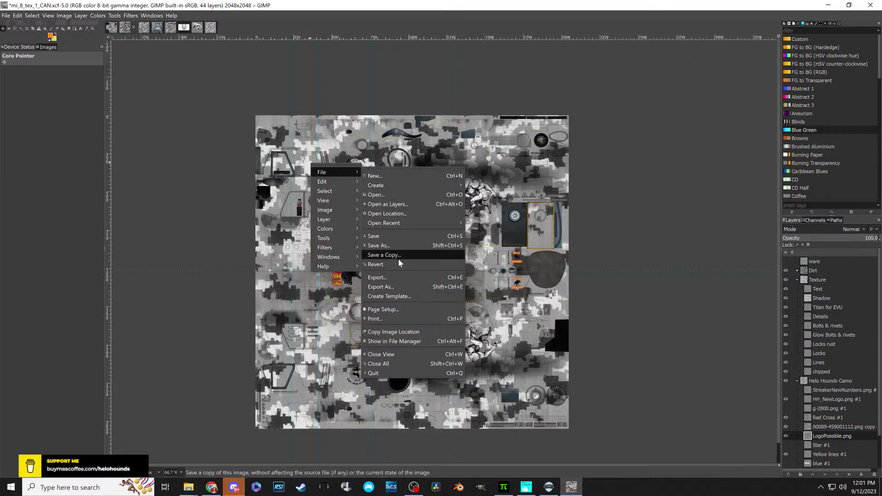
{"action": "left_click", "coordinate": [389, 285]}
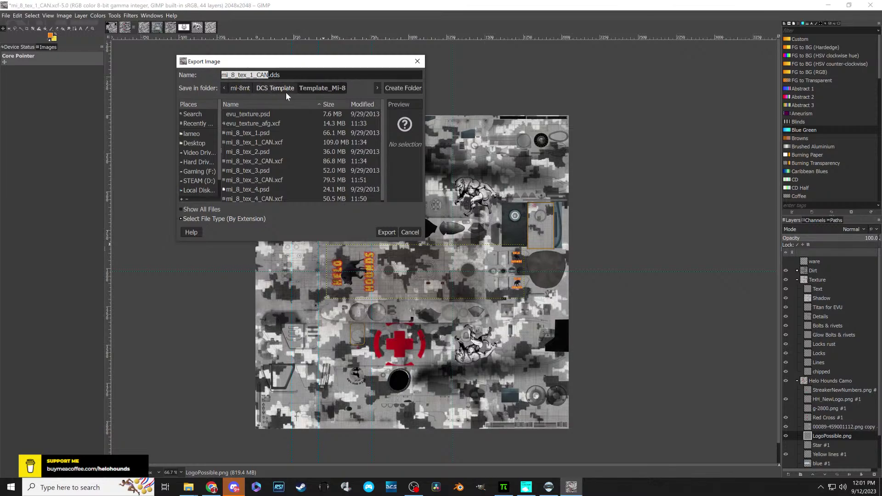
{"action": "left_click", "coordinate": [203, 172]}
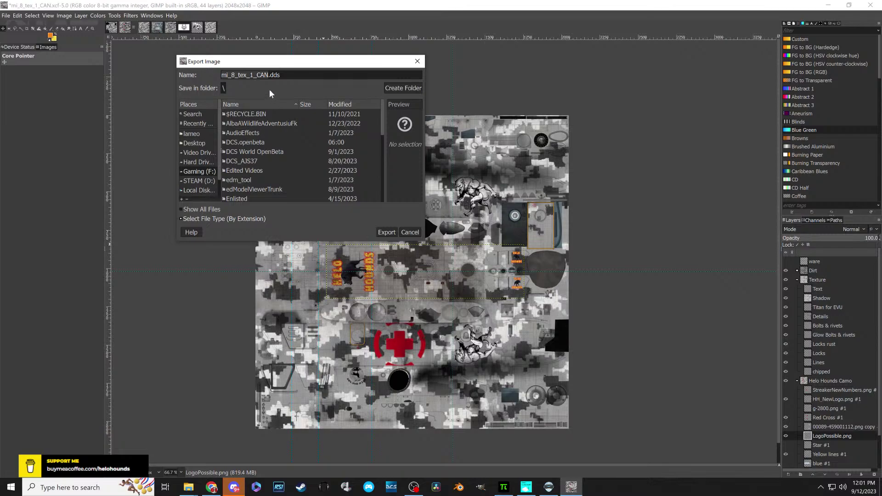
{"action": "double_click", "coordinate": [234, 152]}
{"action": "scroll", "coordinate": [243, 174], "scroll_direction": "down", "scroll_amount": 1}
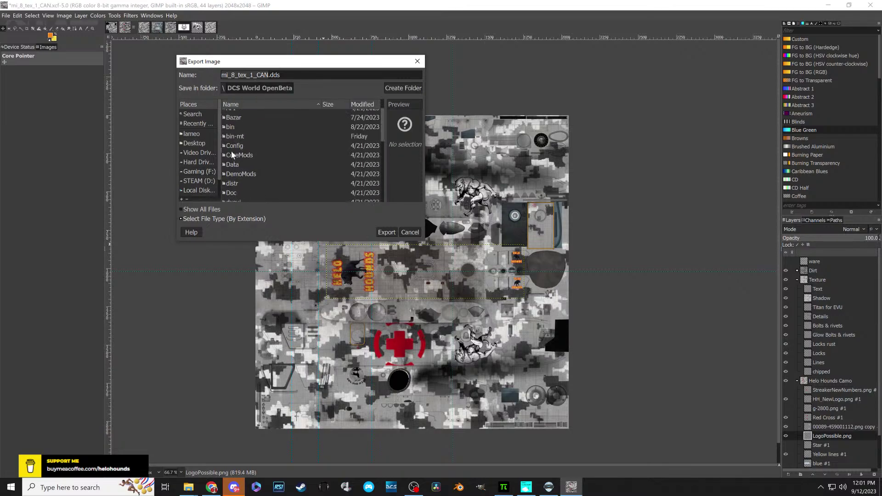
{"action": "scroll", "coordinate": [244, 170], "scroll_direction": "down", "scroll_amount": 5}
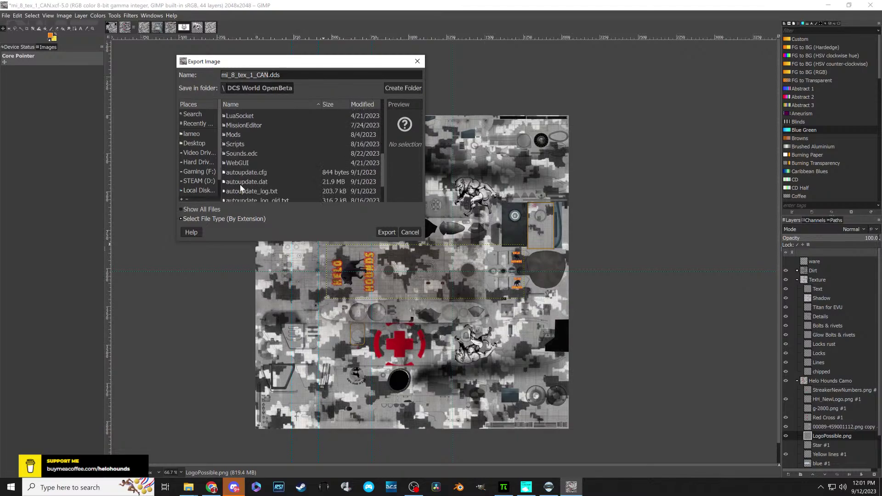
{"action": "scroll", "coordinate": [243, 169], "scroll_direction": "down", "scroll_amount": 2}
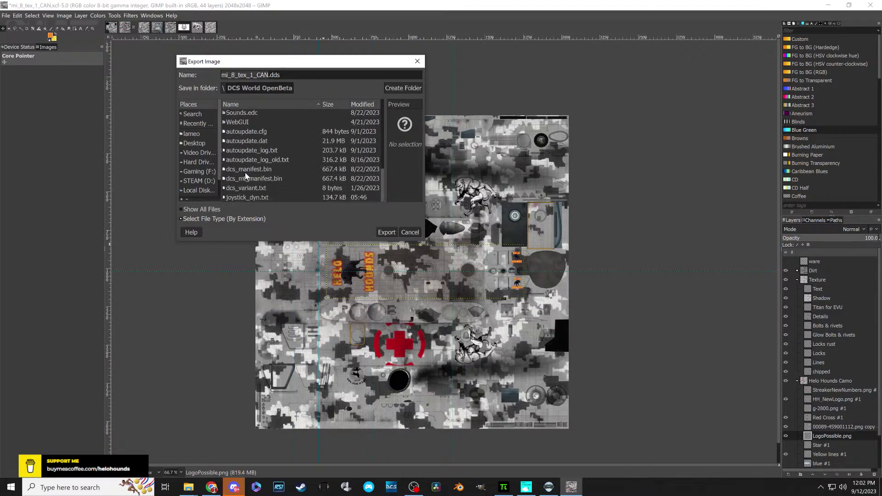
{"action": "scroll", "coordinate": [238, 170], "scroll_direction": "up", "scroll_amount": 10}
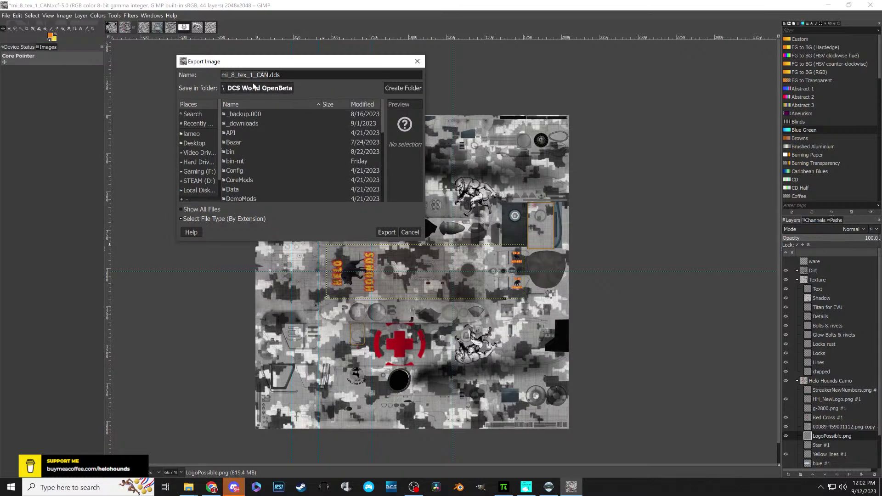
- Set the export destination to the HH Any User (Default) folder on the Gaming (F:) drive, under DCS.openbeta, Liveries and Mi-8MT
{"action": "left_click", "coordinate": [198, 172]}
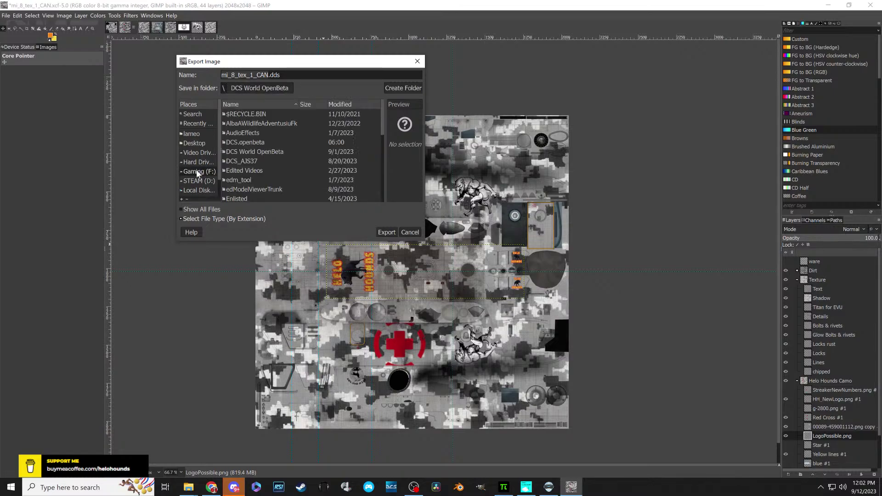
{"action": "double_click", "coordinate": [243, 142]}
{"action": "scroll", "coordinate": [239, 144], "scroll_direction": "down", "scroll_amount": 1}
{"action": "scroll", "coordinate": [240, 145], "scroll_direction": "down", "scroll_amount": 1}
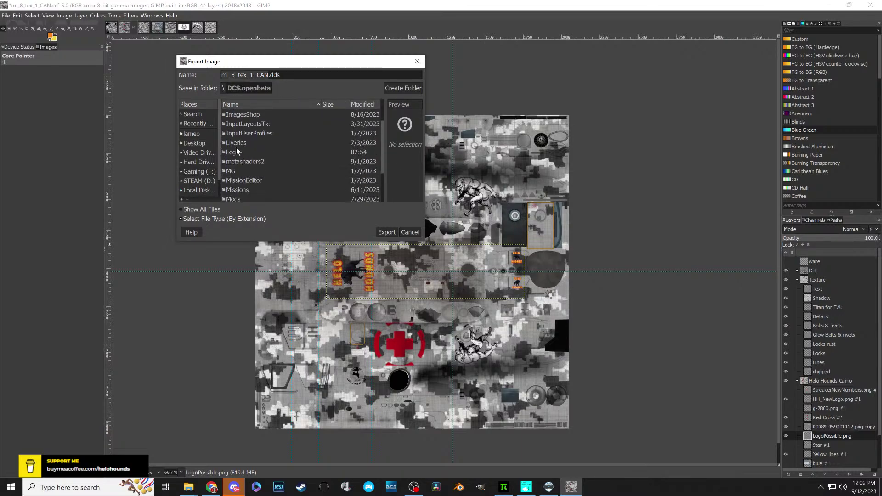
{"action": "double_click", "coordinate": [234, 143]}
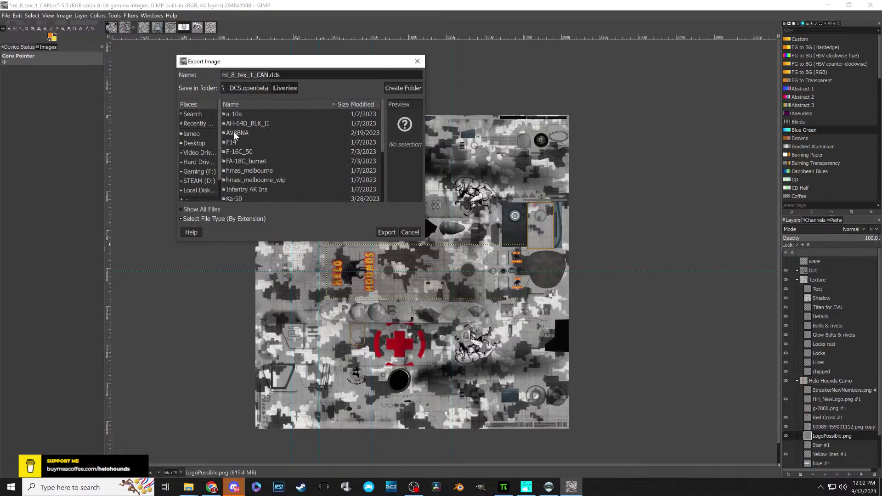
{"action": "scroll", "coordinate": [238, 175], "scroll_direction": "down", "scroll_amount": 2}
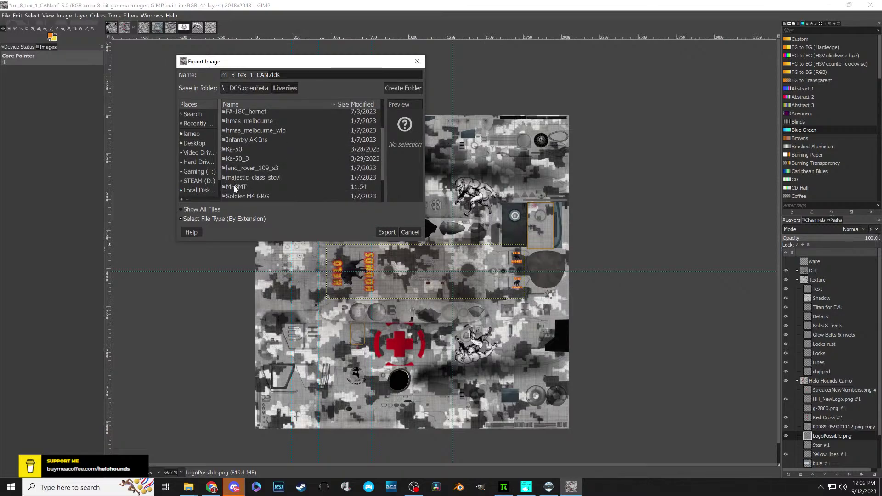
{"action": "double_click", "coordinate": [233, 186]}
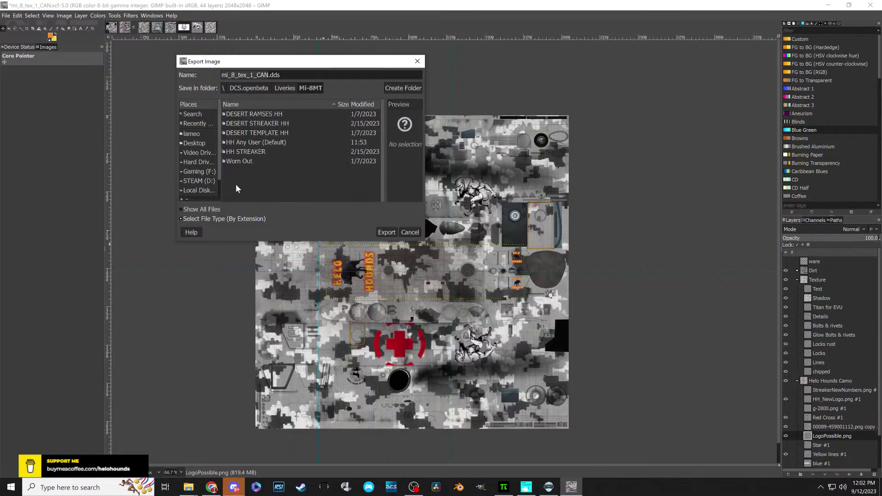
{"action": "double_click", "coordinate": [241, 142]}
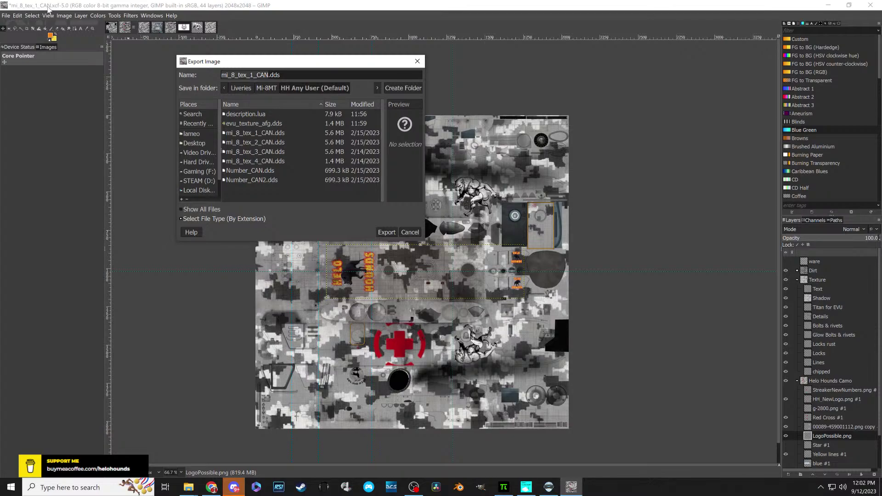
- Preview the existing mi_8_tex_1_CAN.dds and replace it with the exported image, using BC3 / DXT5 compression, all visible layers and generated mipmaps
{"action": "left_click", "coordinate": [248, 134]}
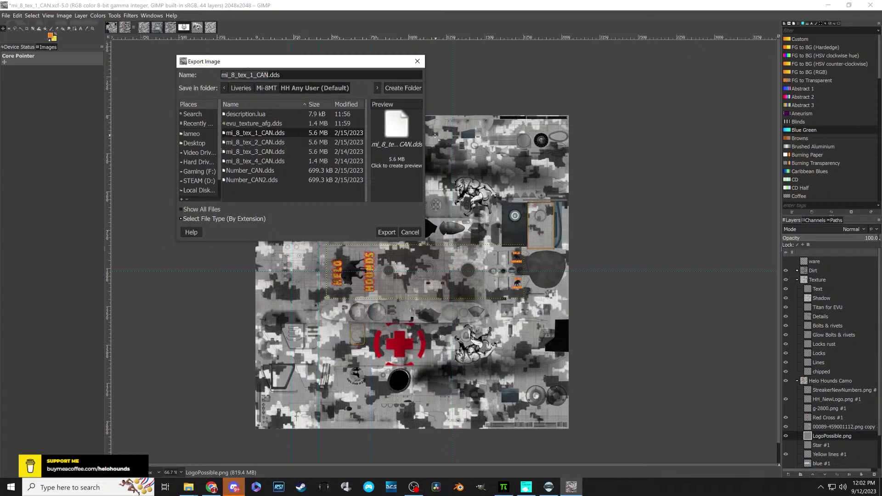
{"action": "left_click", "coordinate": [395, 131]}
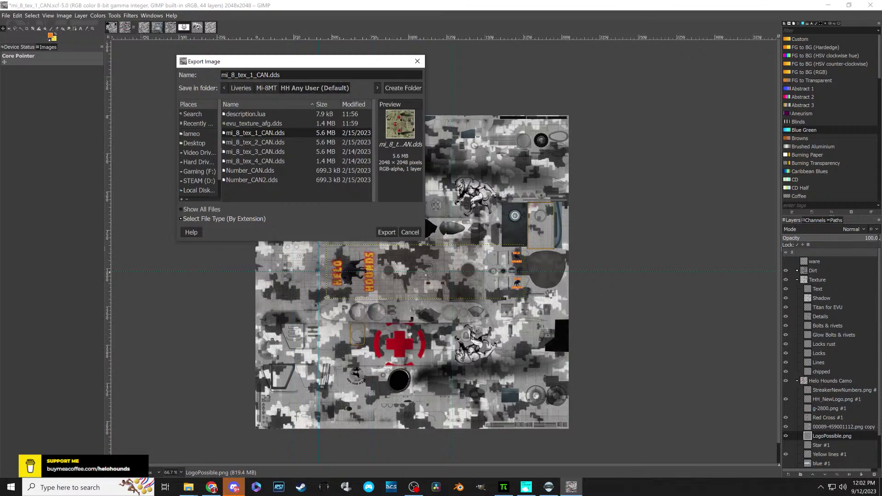
{"action": "left_click", "coordinate": [387, 231]}
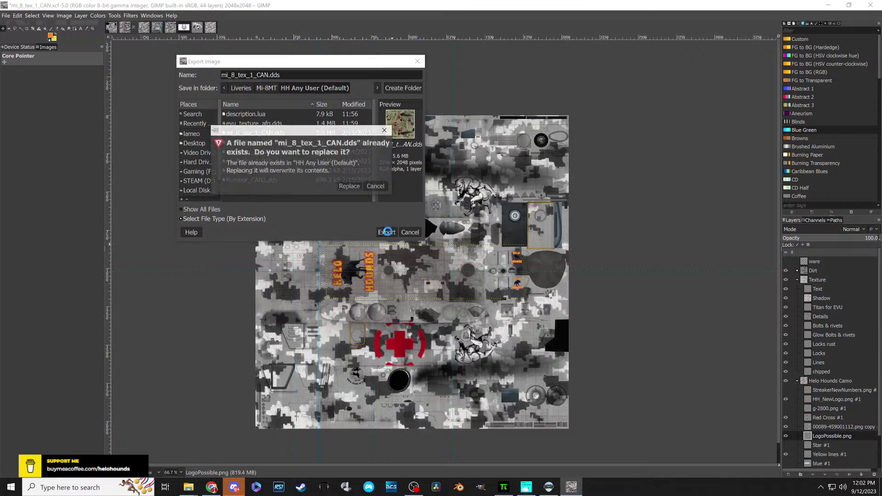
{"action": "left_click", "coordinate": [349, 186]}
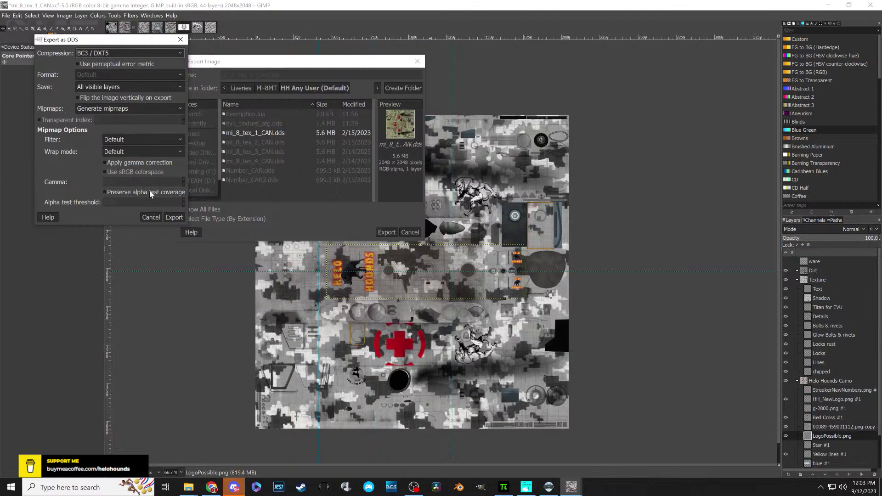
{"action": "left_click", "coordinate": [174, 217]}
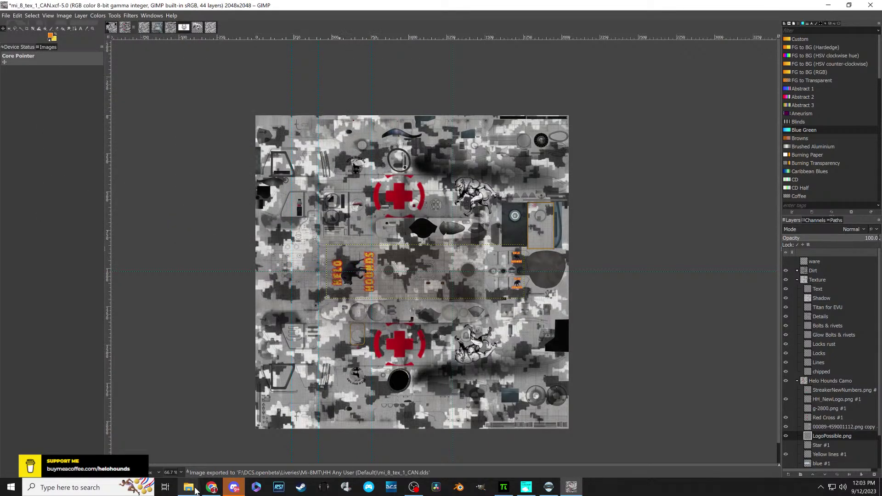
- Check the mi_8_tex_1_CAN thumbnail in the HH Any User (Default) folder in File Explorer, and return to GIMP
{"action": "mouse_move", "coordinate": [192, 491]}
{"action": "left_click", "coordinate": [228, 455]}
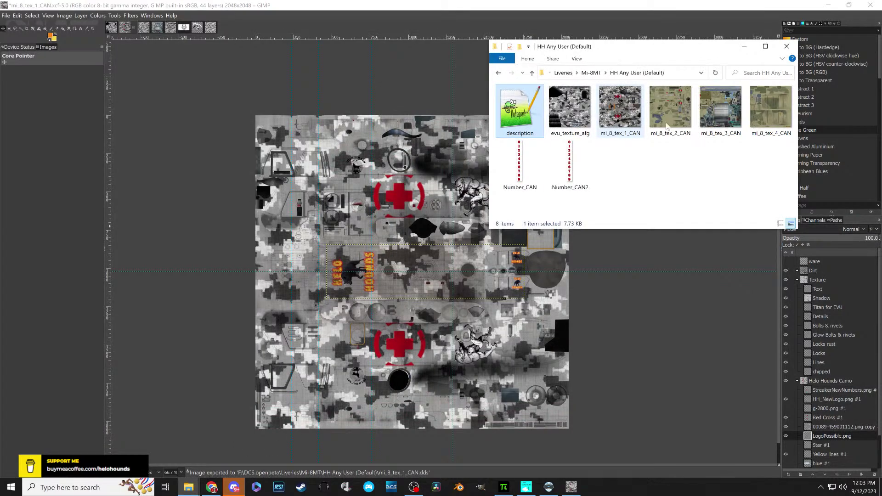
{"action": "left_click", "coordinate": [744, 46]}
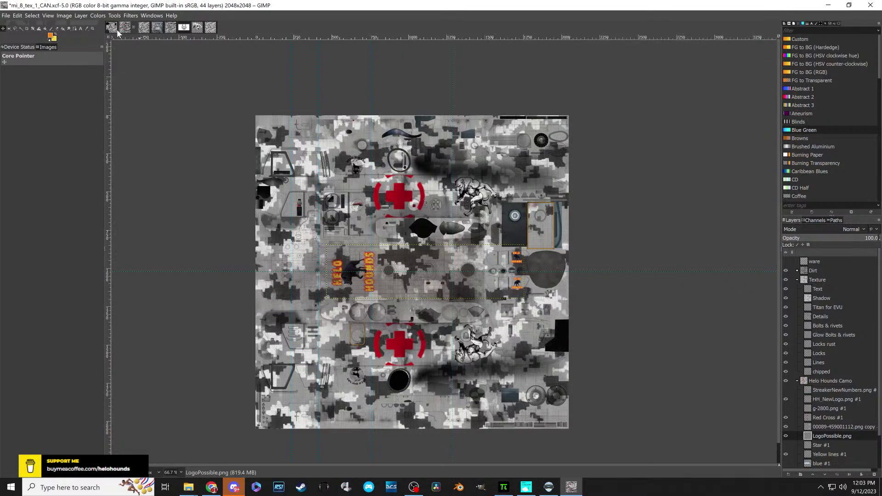
- Save the mi_8_tex_1_CAN.xcf and evu_texture_afg.xcf project files
{"action": "left_click", "coordinate": [6, 15]}
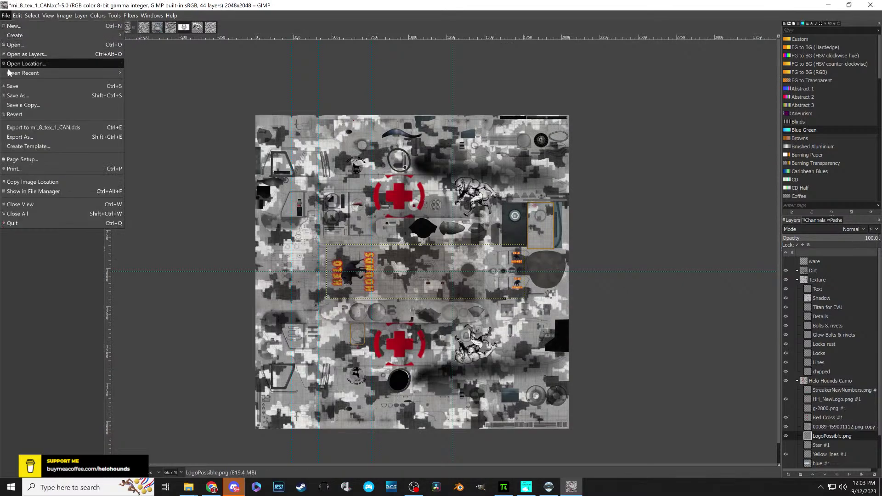
{"action": "left_click", "coordinate": [7, 88]}
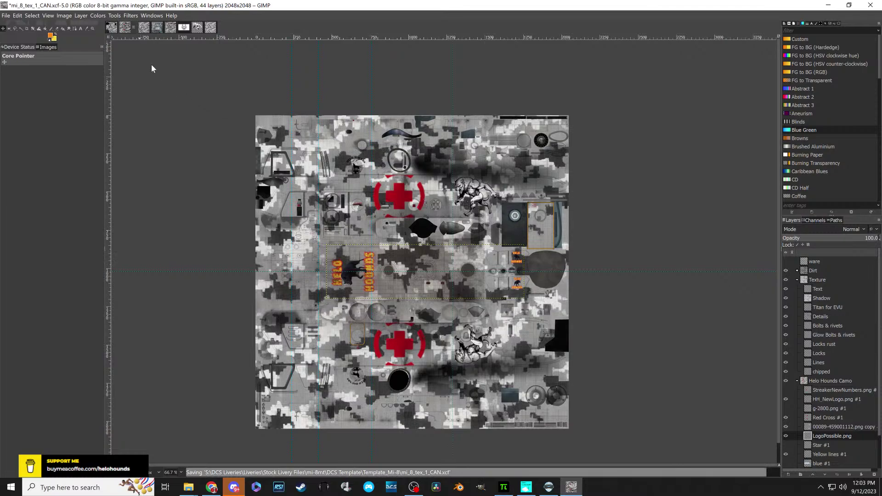
{"action": "left_click", "coordinate": [111, 28]}
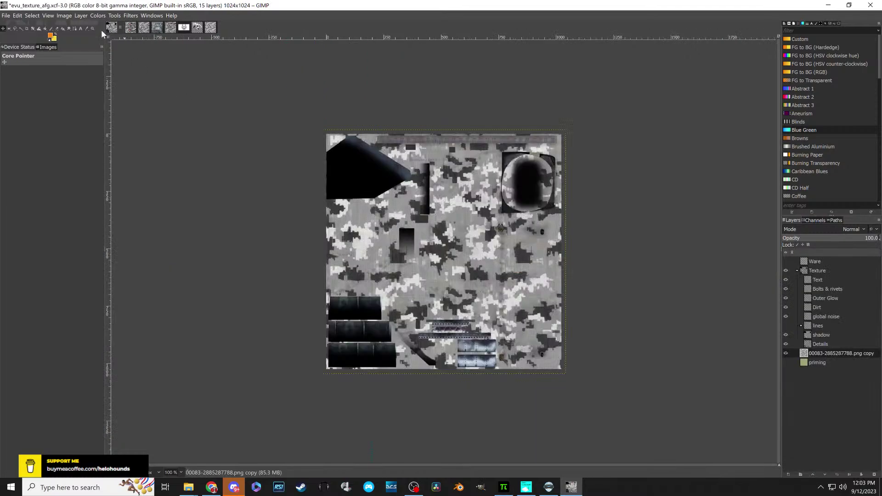
{"action": "left_click", "coordinate": [6, 16]}
{"action": "left_click", "coordinate": [16, 86]}
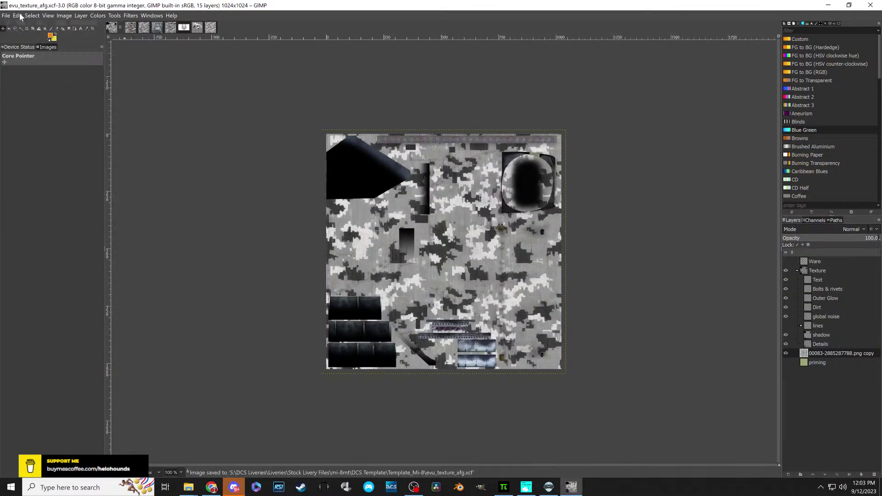
- In mi_8_tex_2_CAN.xcf, merge the LogoPossible.png copy layer down and move the merged layer into the Helo Hounds Camo group, above Yellow Lines #1
{"action": "left_click", "coordinate": [128, 27]}
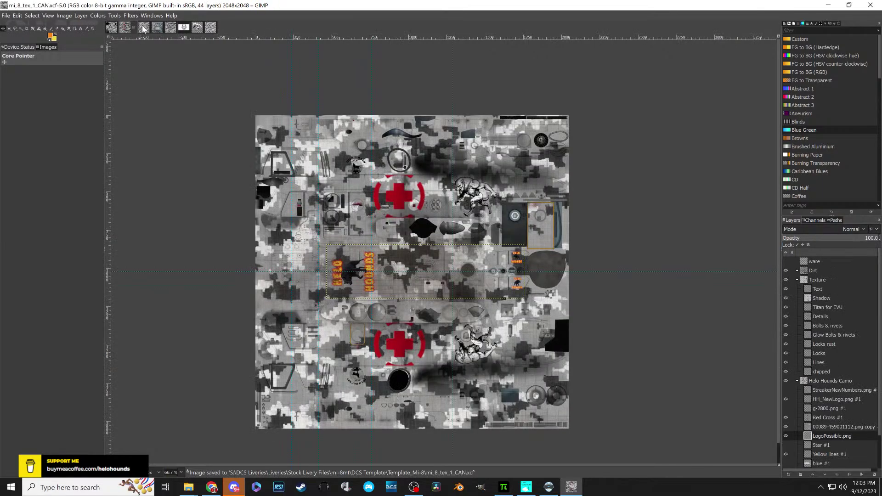
{"action": "left_click", "coordinate": [142, 26]}
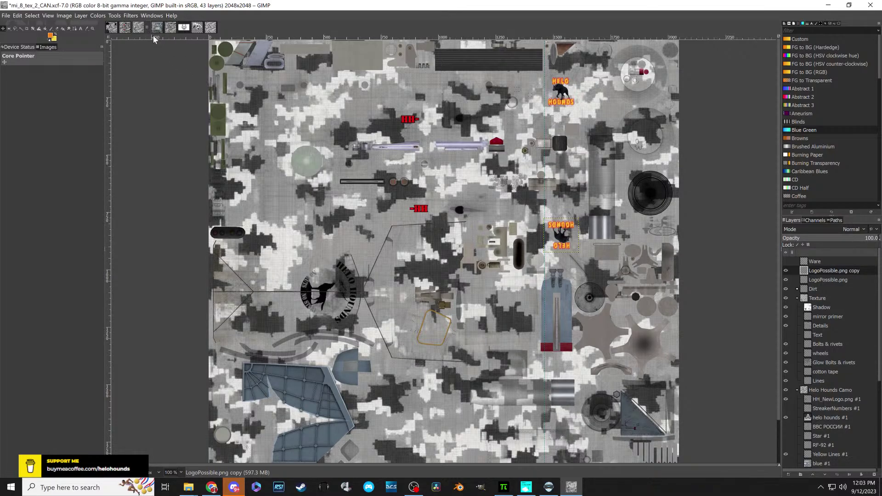
{"action": "left_click", "coordinate": [6, 16]}
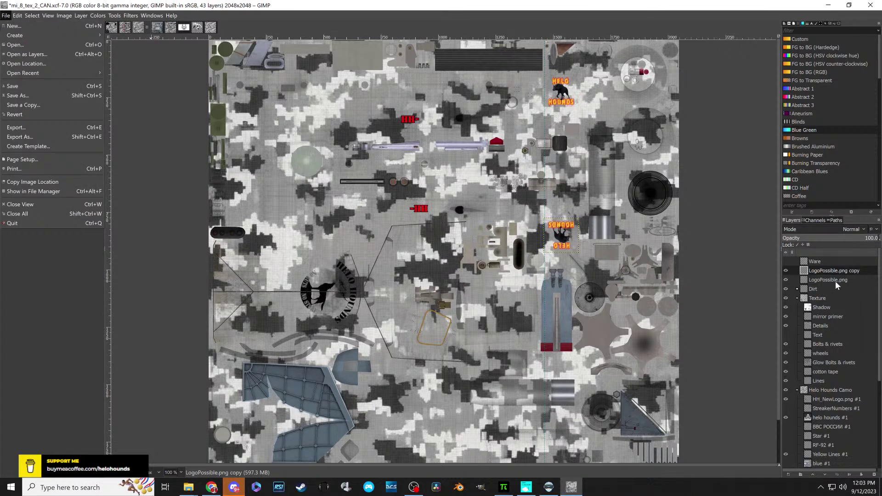
{"action": "left_click", "coordinate": [804, 271]}
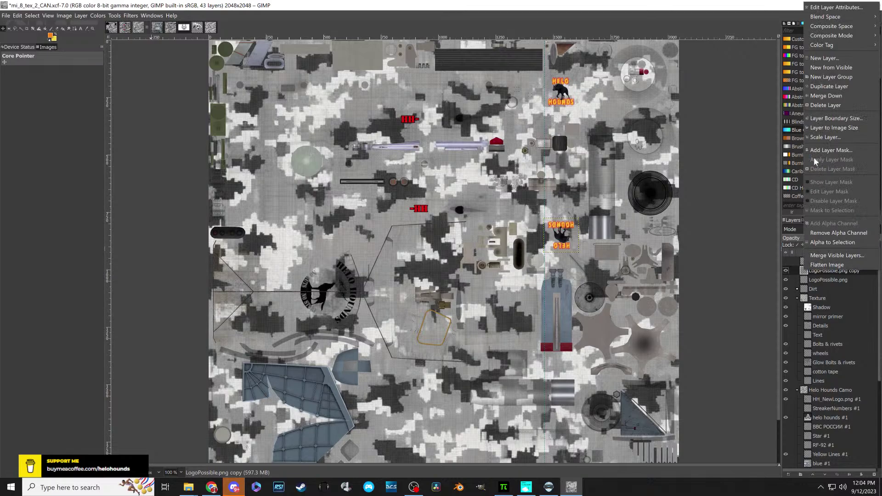
{"action": "left_click", "coordinate": [824, 97]}
{"action": "left_click_drag", "start_coordinate": [808, 260], "coordinate": [800, 433]}
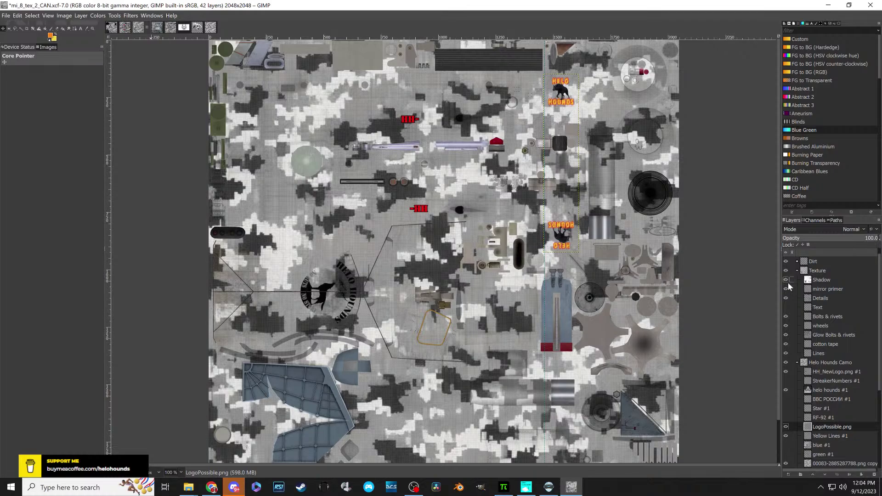
{"action": "scroll", "coordinate": [788, 409], "scroll_direction": "down", "scroll_amount": 1}
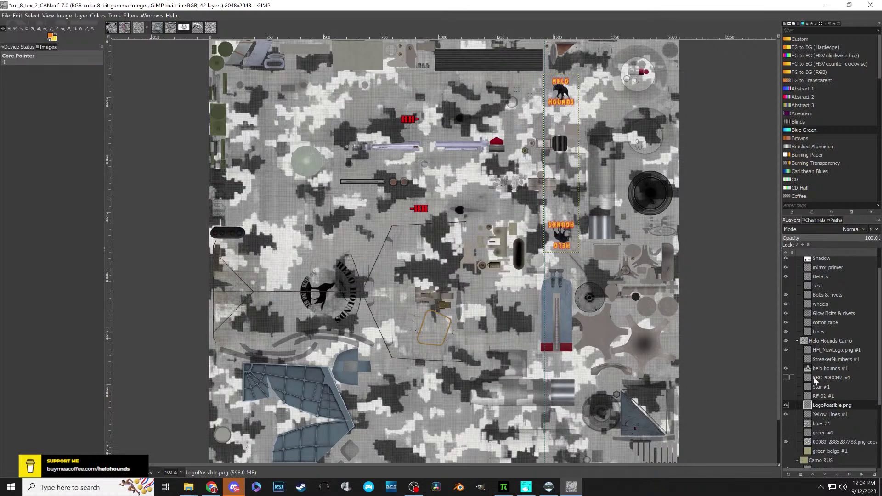
{"action": "scroll", "coordinate": [813, 298], "scroll_direction": "up", "scroll_amount": 1}
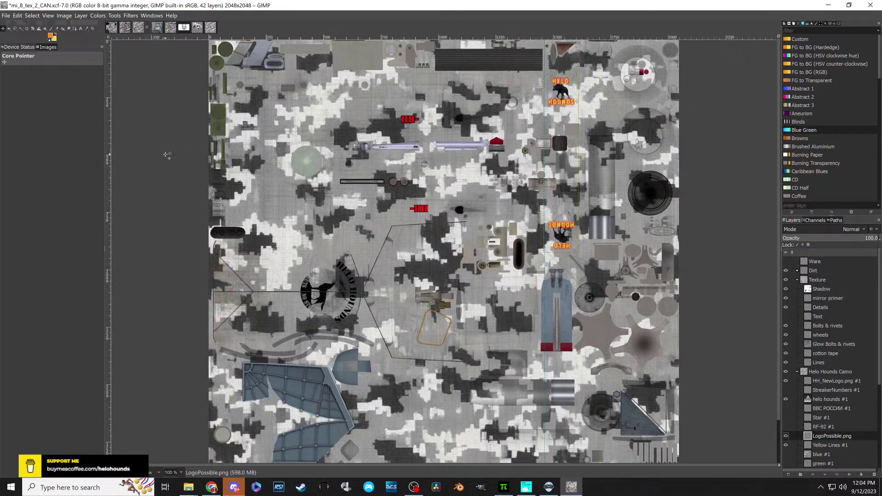
- Start exporting mi_8_tex_2_CAN.dds to the HH Any User (Default) folder on the Gaming (F:) drive, under DCS.openbeta, Liveries and Mi-8MT
{"action": "right_click", "coordinate": [340, 127]}
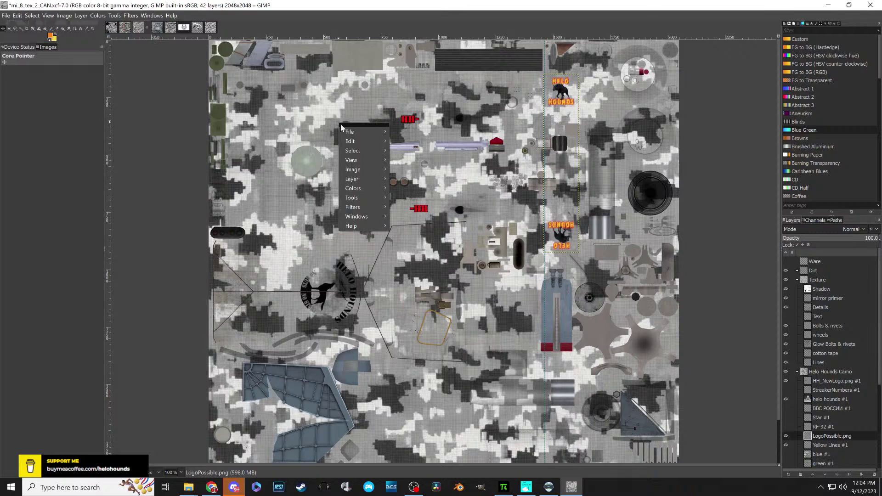
{"action": "mouse_move", "coordinate": [353, 136]}
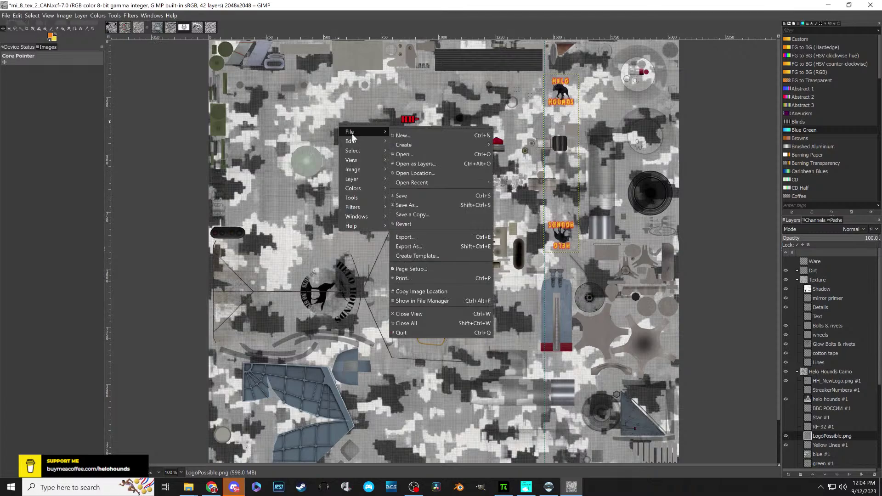
{"action": "left_click", "coordinate": [410, 246]}
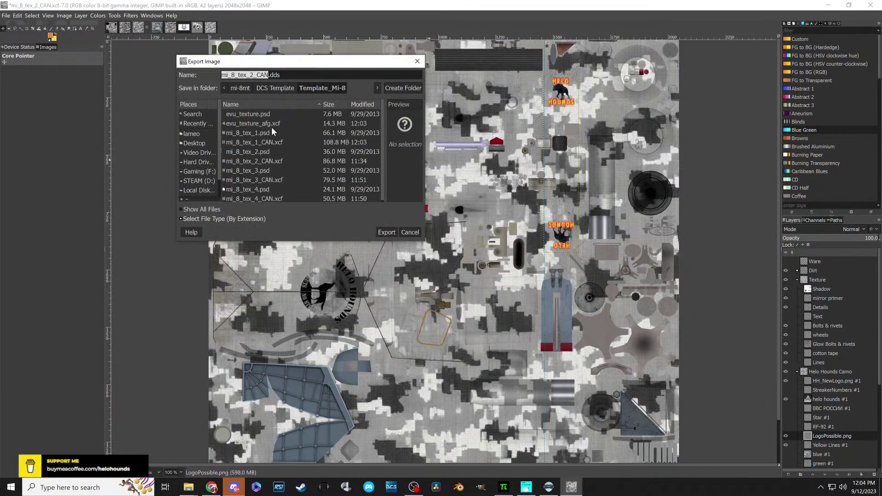
{"action": "left_click", "coordinate": [196, 171]}
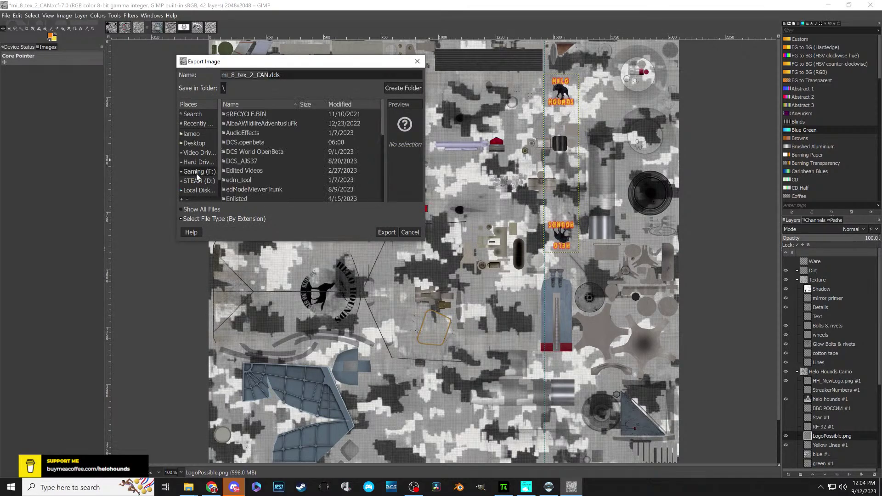
{"action": "double_click", "coordinate": [239, 142]}
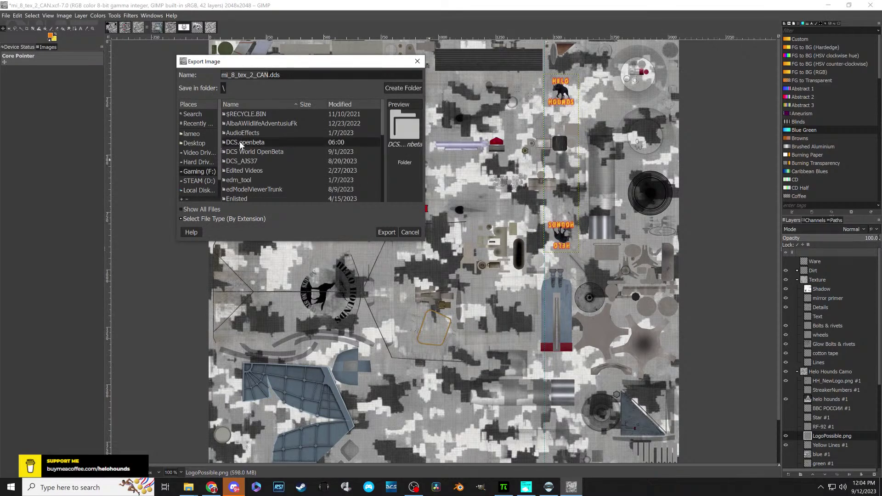
{"action": "double_click", "coordinate": [232, 180]}
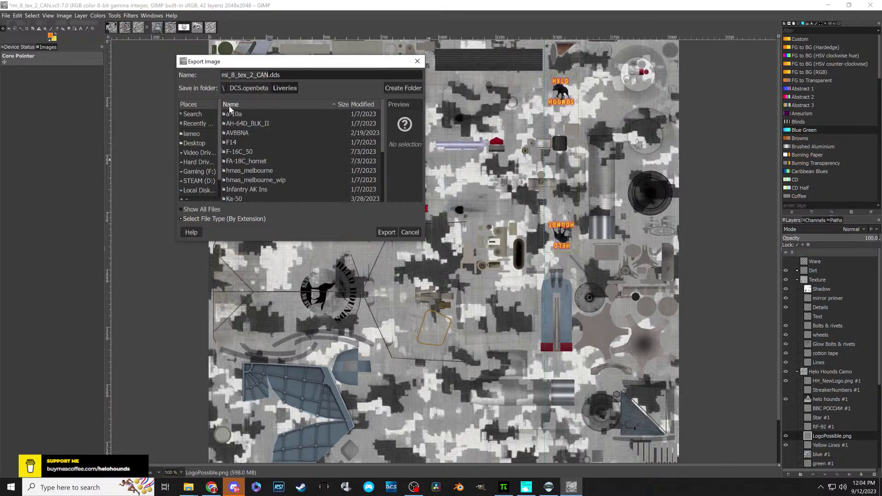
{"action": "scroll", "coordinate": [235, 164], "scroll_direction": "down", "scroll_amount": 2}
{"action": "scroll", "coordinate": [239, 180], "scroll_direction": "down", "scroll_amount": 3}
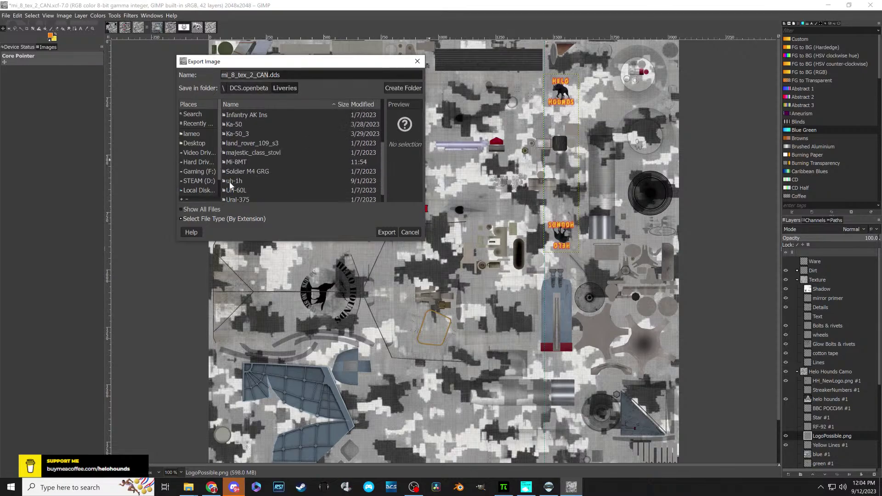
{"action": "double_click", "coordinate": [236, 163]}
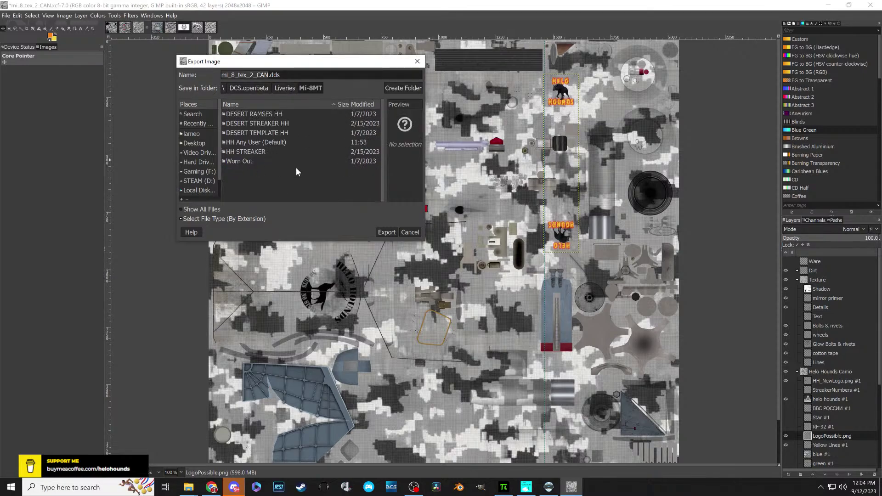
{"action": "double_click", "coordinate": [241, 142]}
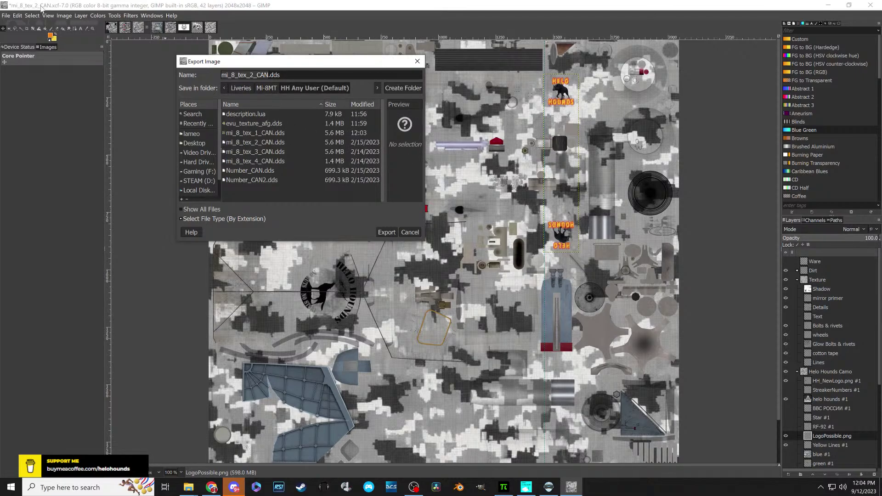
- Replace the existing mi_8_tex_2_CAN.dds with the export, using BC3 / DXT5 compression and generated mipmaps, and save the mi_8_tex_2_CAN.xcf project
{"action": "left_click", "coordinate": [252, 143]}
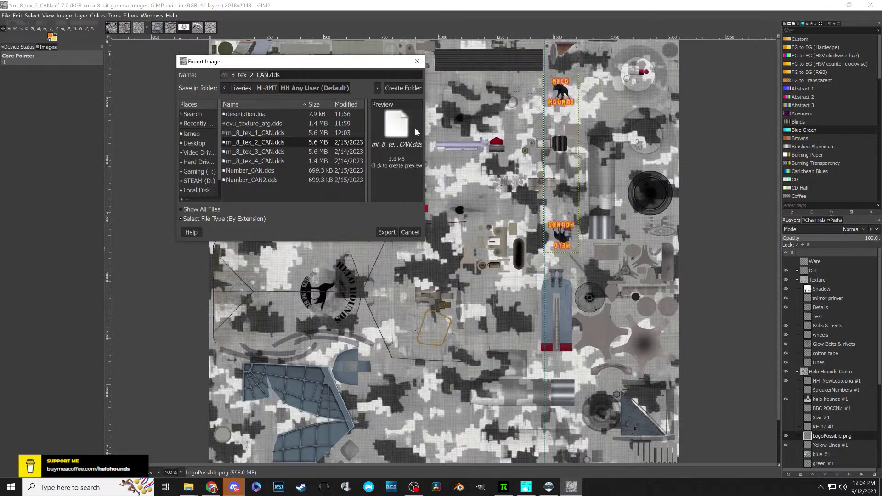
{"action": "left_click", "coordinate": [389, 132]}
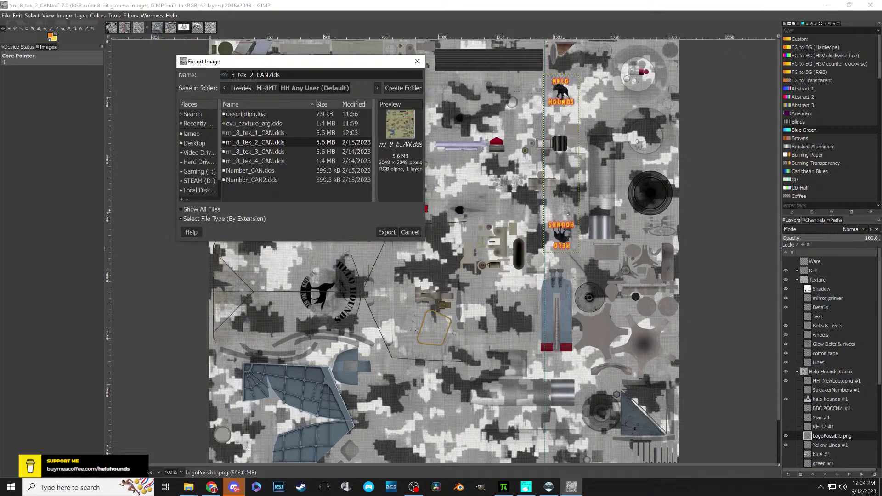
{"action": "left_click", "coordinate": [385, 232]}
{"action": "left_click", "coordinate": [358, 188]}
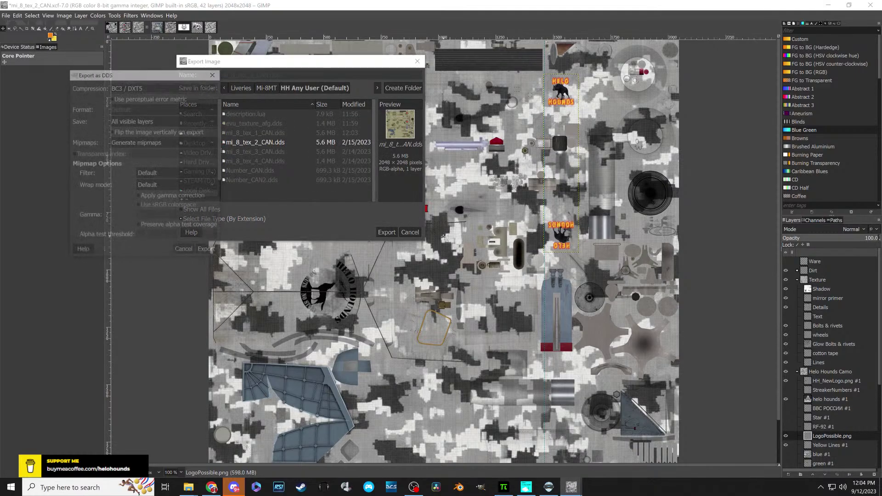
{"action": "left_click", "coordinate": [210, 251]}
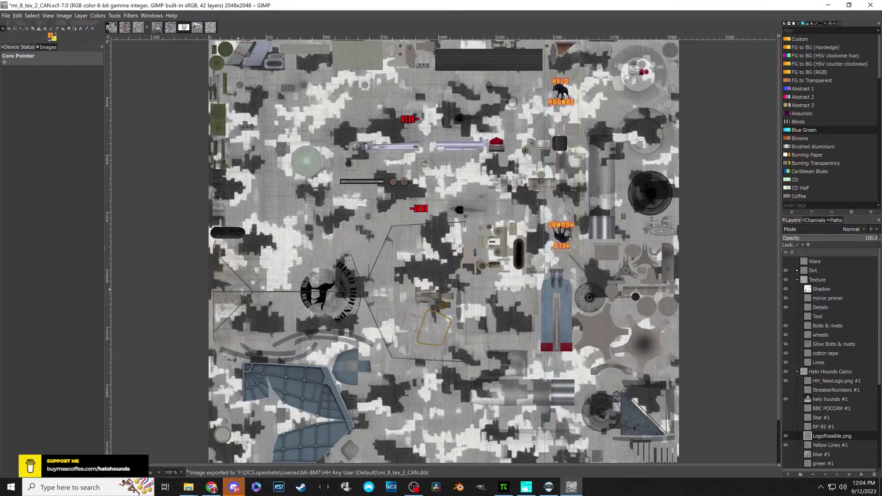
{"action": "left_click", "coordinate": [6, 16]}
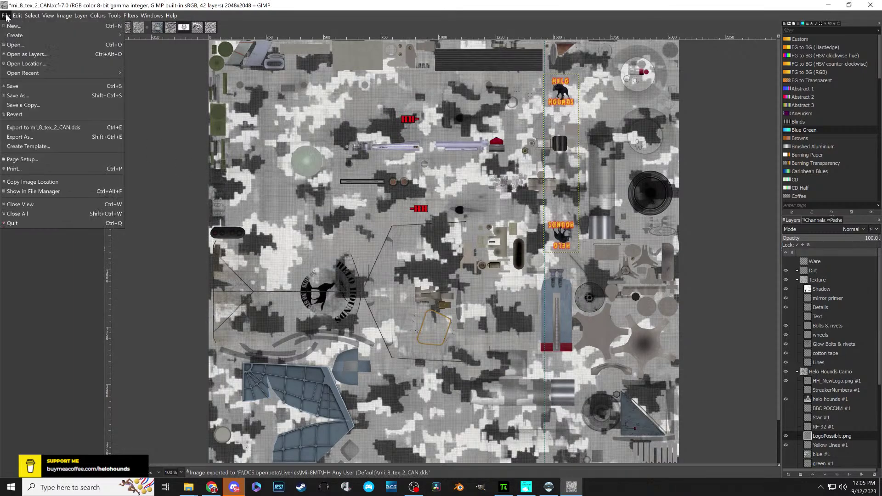
{"action": "left_click", "coordinate": [12, 86]}
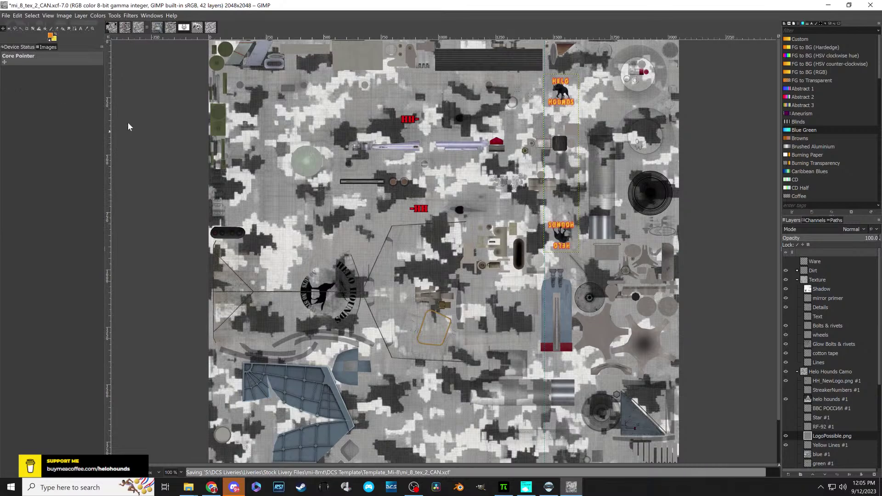
- Hide the 00083-2885287788.png copy camouflage layer in the mi_8_tex_3_CAN.xcf image
{"action": "left_click", "coordinate": [157, 27]}
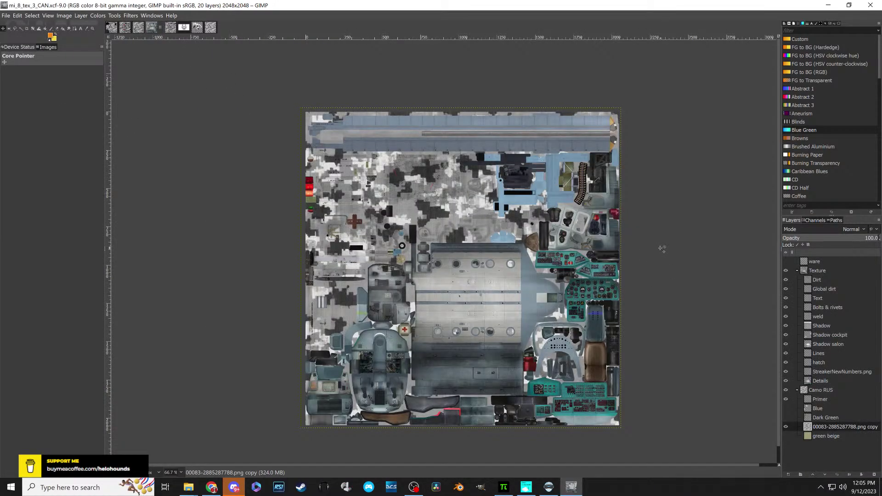
{"action": "left_click", "coordinate": [786, 426]}
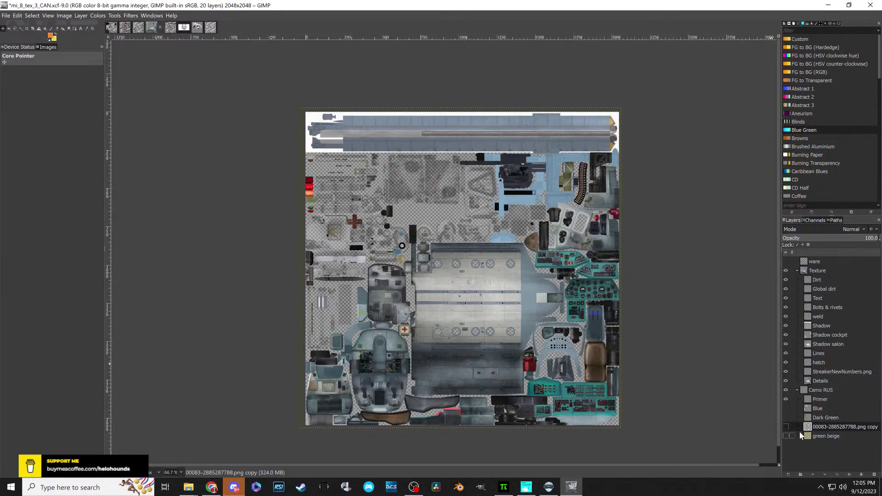
- In mi_8_tex_3_CAN.xcf, show the 00083-2885287788.png copy camouflage layer and hide the StreakerNewNumbers.png layer
{"action": "left_click", "coordinate": [785, 426]}
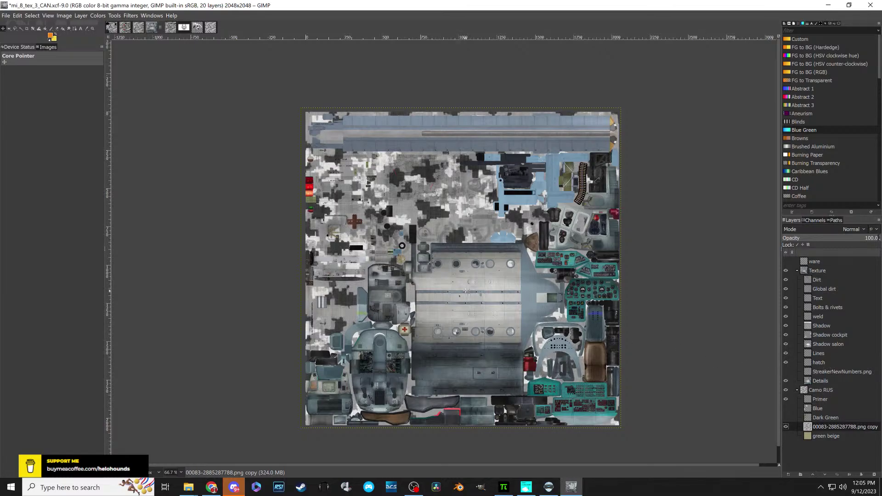
{"action": "scroll", "coordinate": [448, 284], "scroll_direction": "up", "scroll_amount": 2}
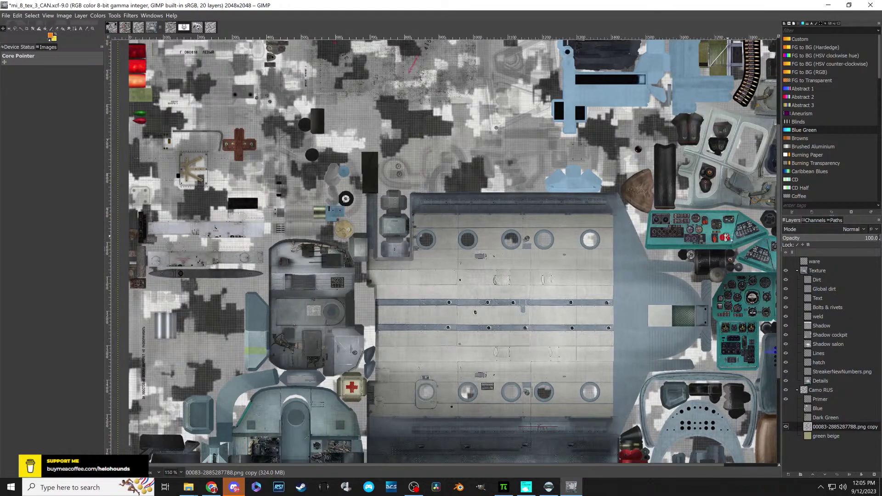
{"action": "scroll", "coordinate": [724, 237], "scroll_direction": "up", "scroll_amount": 3}
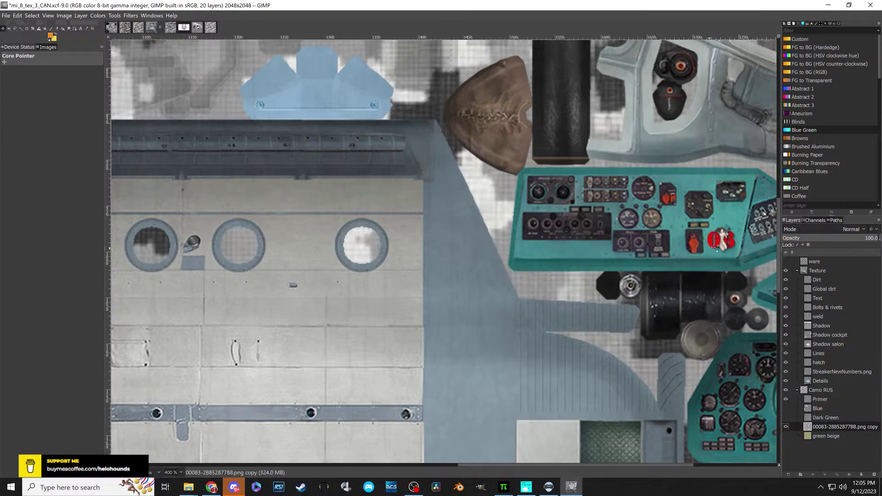
{"action": "left_click", "coordinate": [785, 371]}
{"action": "scroll", "coordinate": [654, 267], "scroll_direction": "down", "scroll_amount": 3}
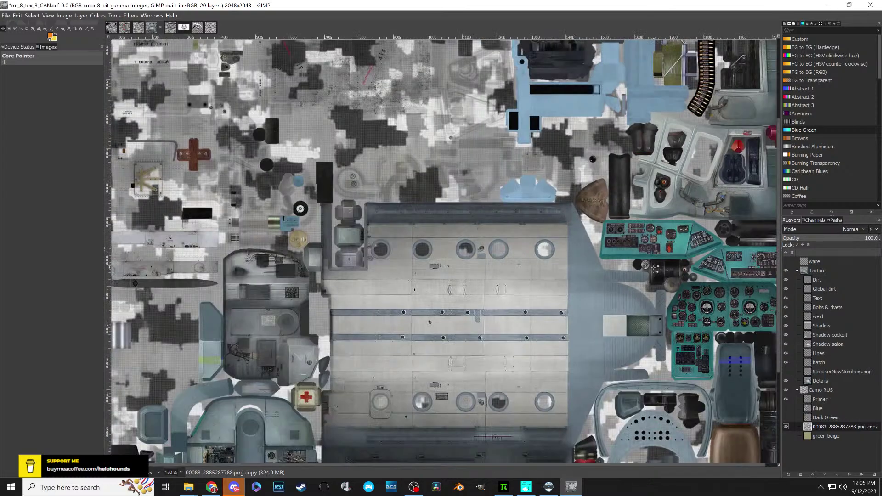
{"action": "scroll", "coordinate": [654, 267], "scroll_direction": "down", "scroll_amount": 2}
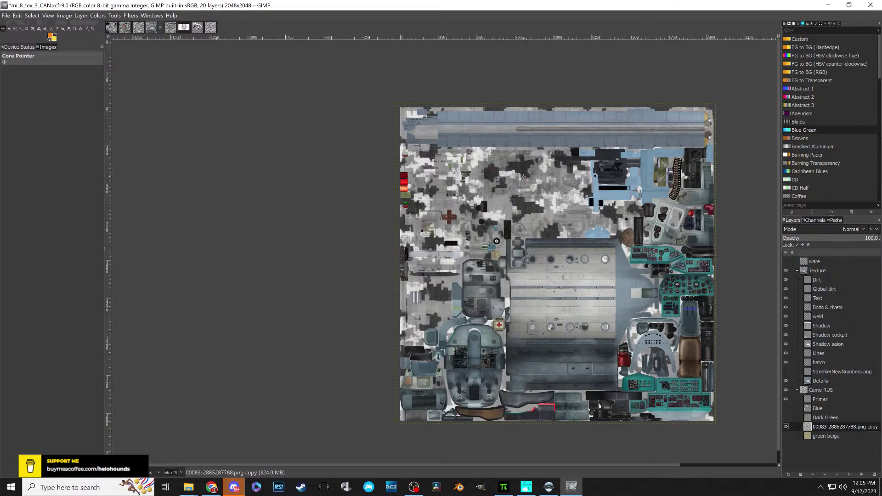
- Save the mi_8_tex_3_CAN.xcf project and start exporting it as mi_8_tex_3_CAN.dds
{"action": "left_click", "coordinate": [6, 15]}
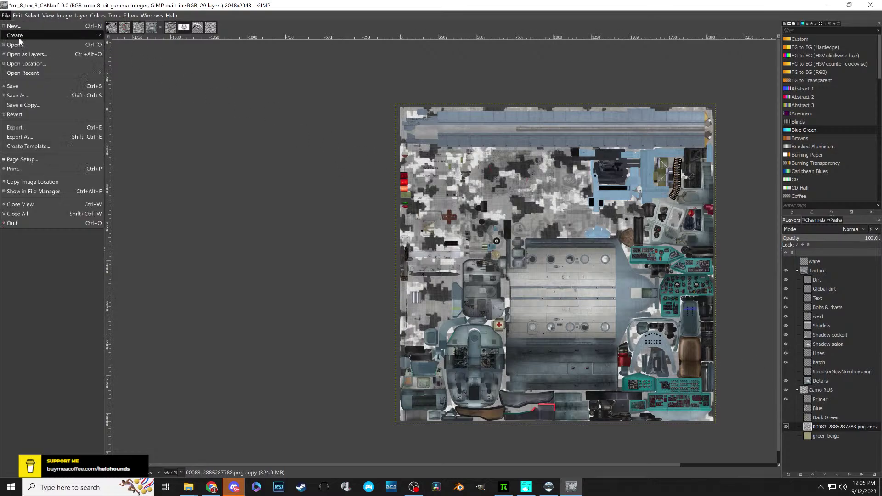
{"action": "left_click", "coordinate": [38, 87]}
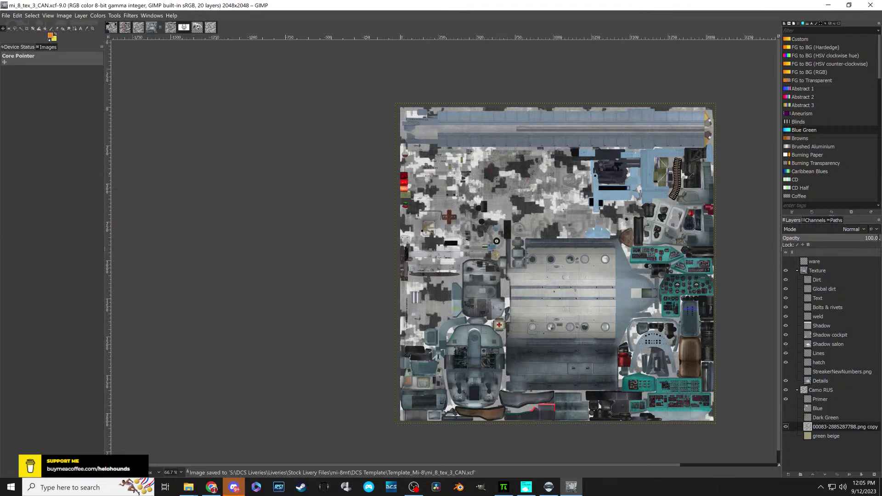
{"action": "right_click", "coordinate": [483, 179]}
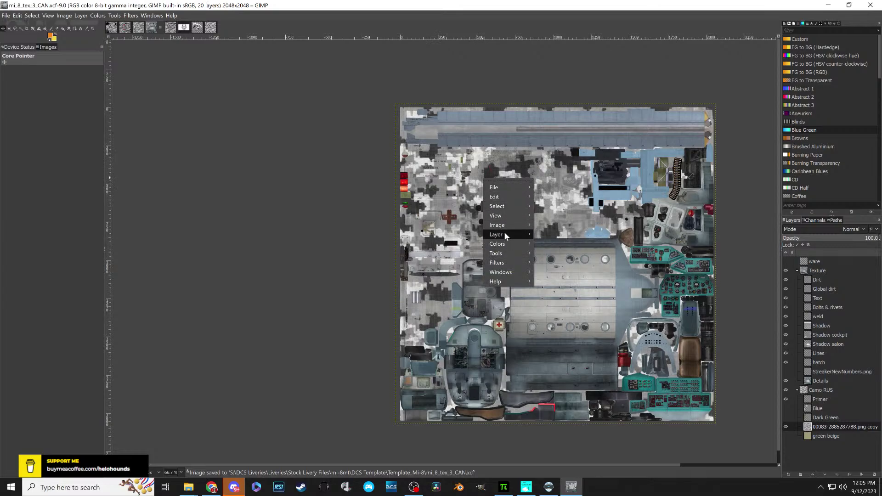
{"action": "mouse_move", "coordinate": [505, 188]}
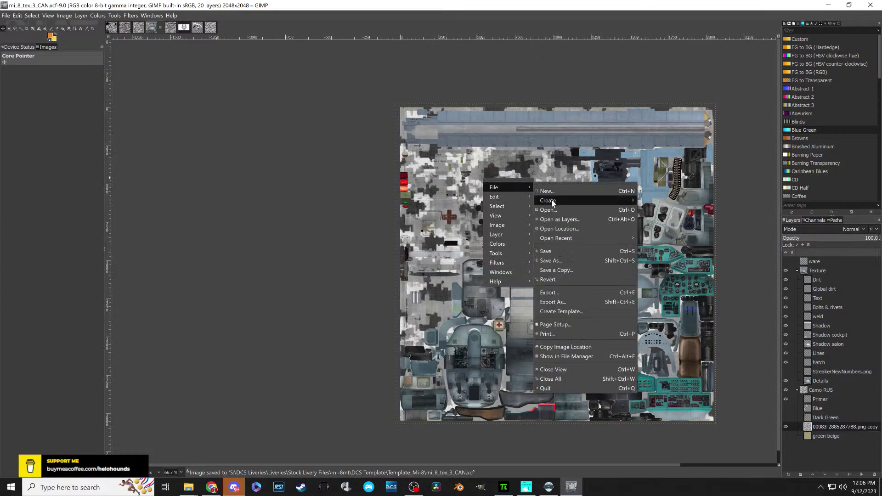
{"action": "left_click", "coordinate": [546, 307]}
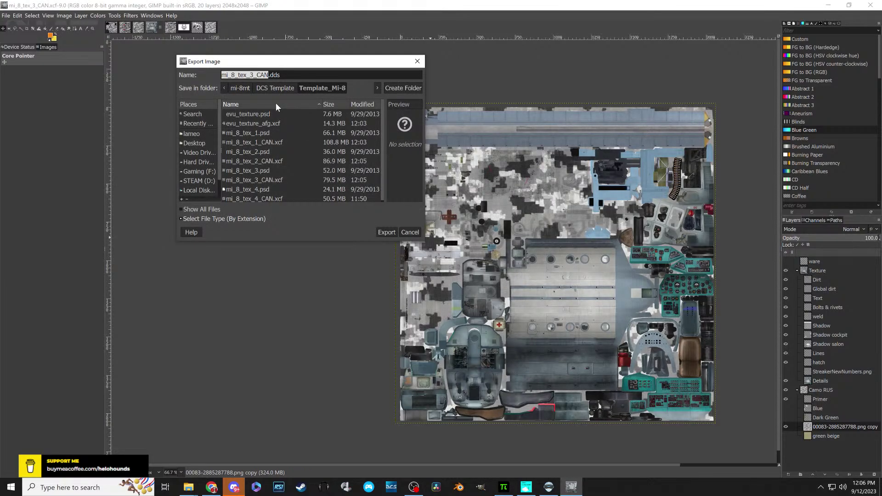
- Set the export destination to the HH Any User (Default) folder on the Gaming (F:) drive, under DCS.openbeta, Liveries and Mi-8MT
{"action": "left_click", "coordinate": [194, 173]}
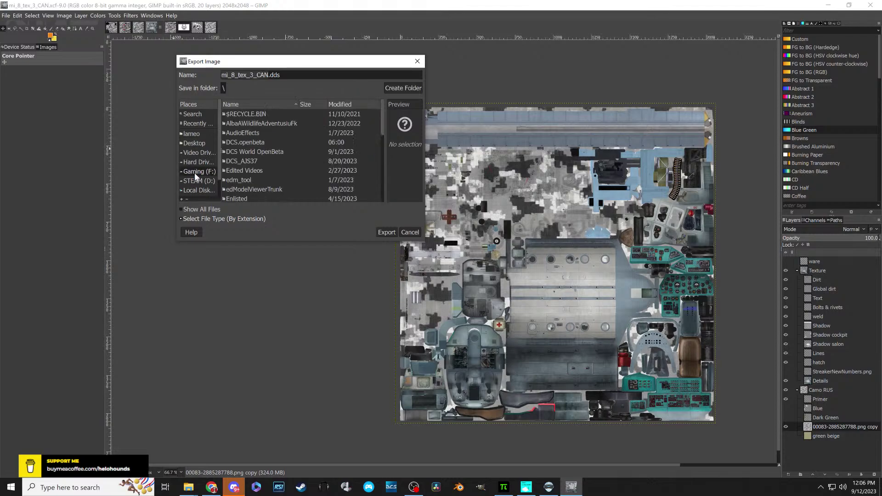
{"action": "double_click", "coordinate": [238, 142]}
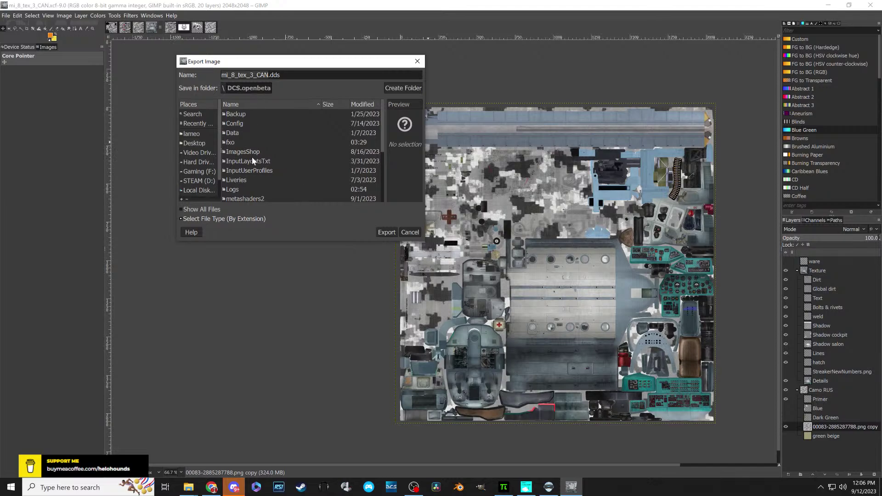
{"action": "double_click", "coordinate": [240, 178]}
{"action": "scroll", "coordinate": [249, 164], "scroll_direction": "down", "scroll_amount": 2}
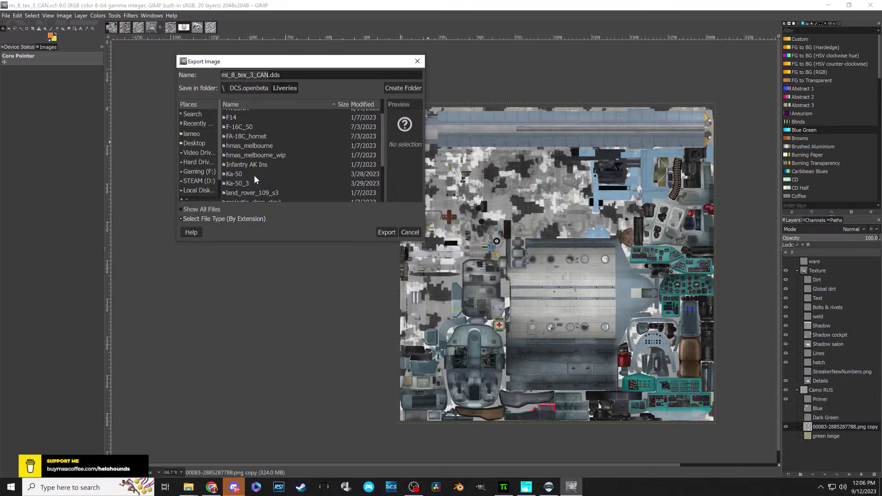
{"action": "scroll", "coordinate": [255, 158], "scroll_direction": "down", "scroll_amount": 1}
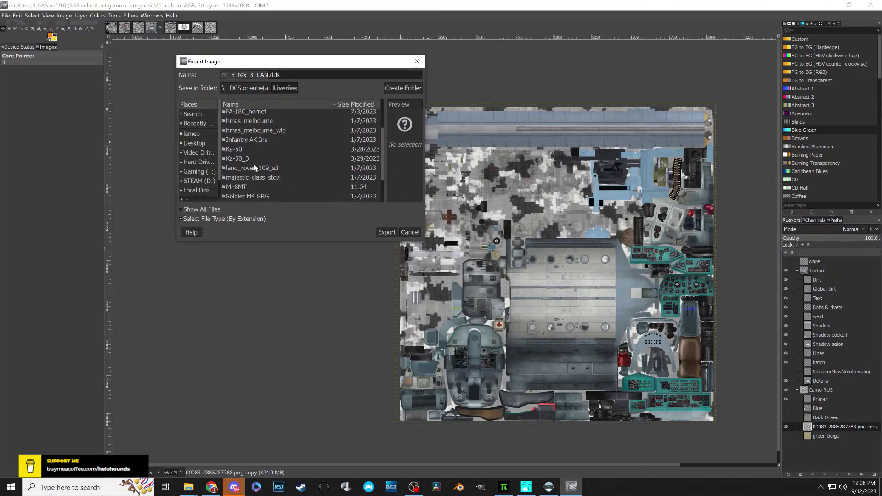
{"action": "double_click", "coordinate": [238, 188]}
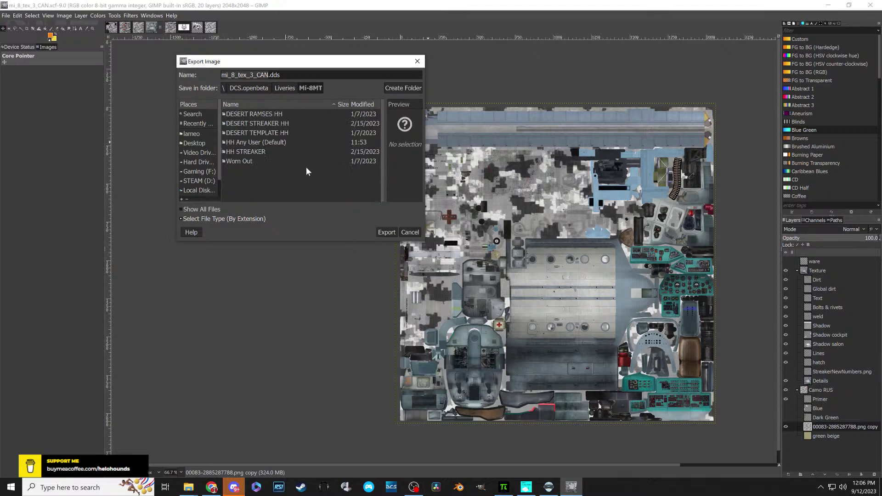
{"action": "double_click", "coordinate": [244, 143]}
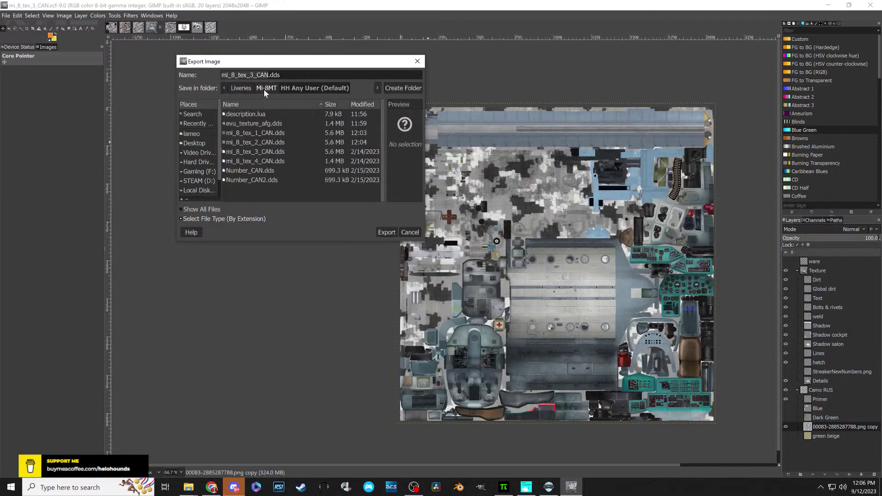
- Preview the existing mi_8_tex_3_CAN.dds and replace it with the export, using BC3 / DXT5 compression and generated mipmaps
{"action": "left_click", "coordinate": [247, 152]}
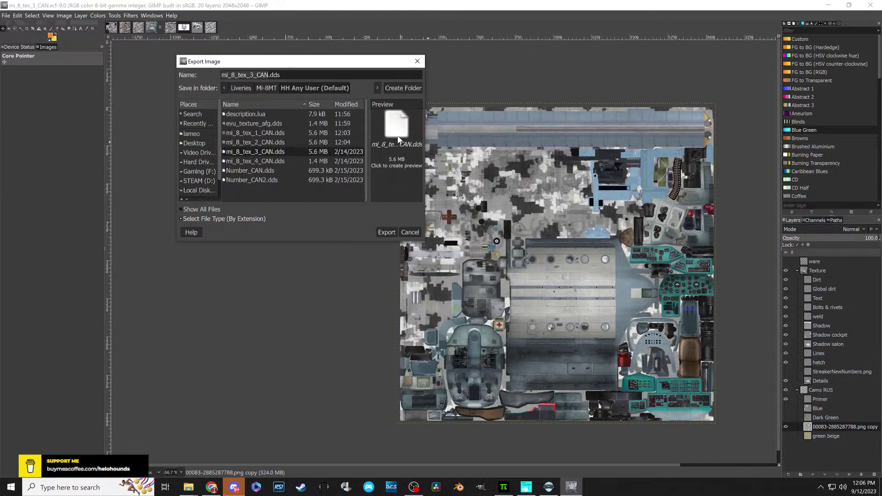
{"action": "left_click", "coordinate": [396, 124]}
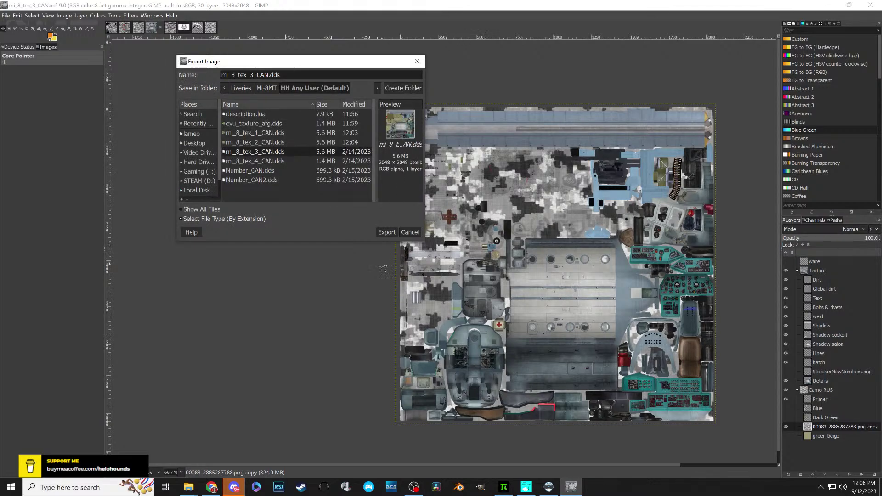
{"action": "left_click", "coordinate": [385, 232]}
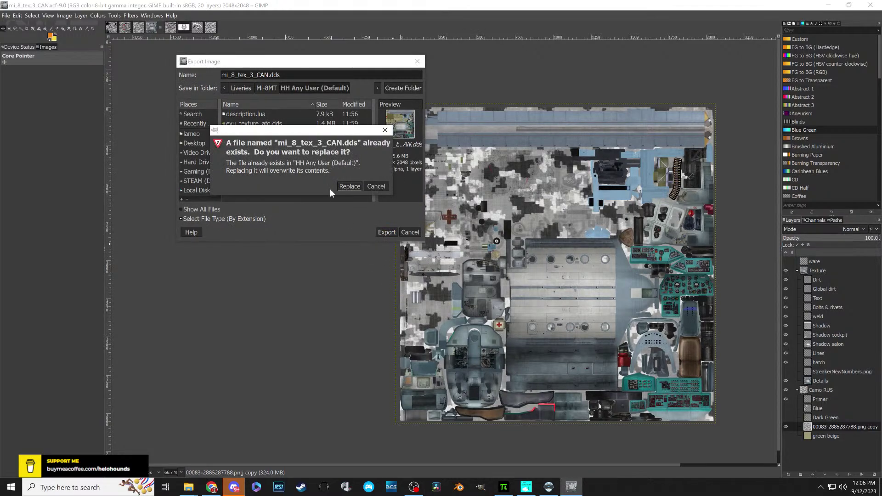
{"action": "left_click", "coordinate": [356, 188]}
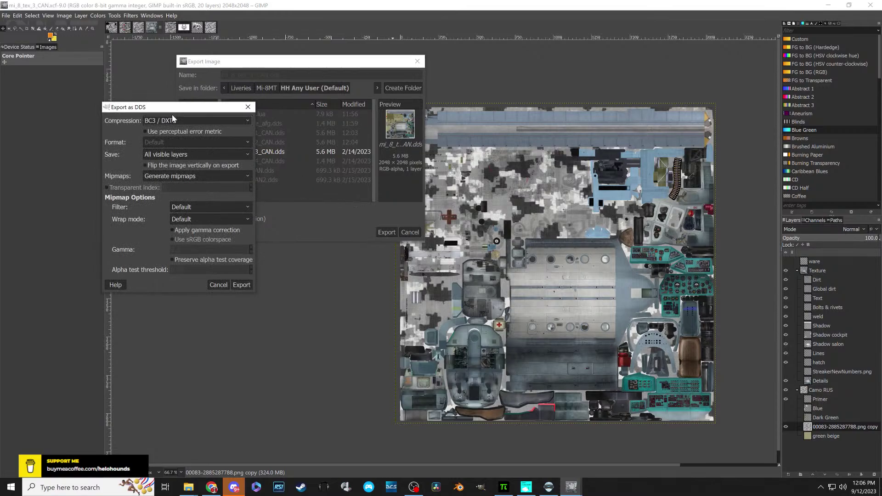
{"action": "left_click", "coordinate": [249, 284]}
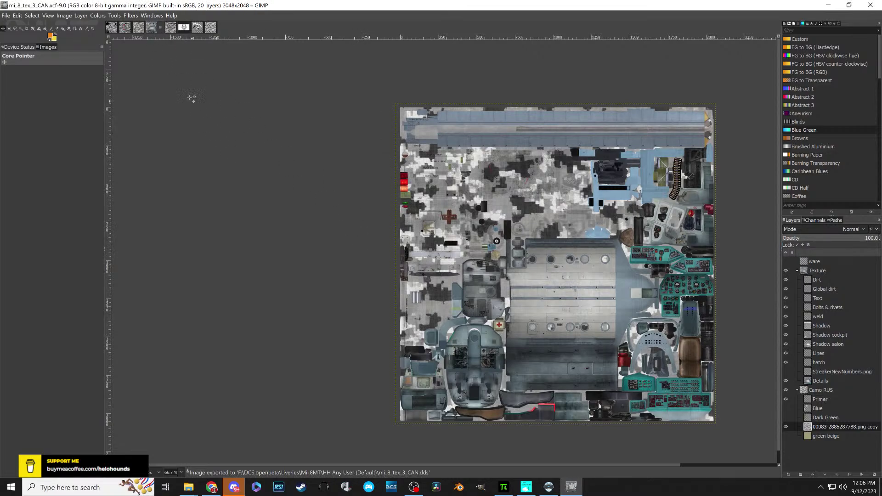
- Switch to the mi_8_tex_4_CAN.xcf image and save the project
{"action": "left_click", "coordinate": [171, 28]}
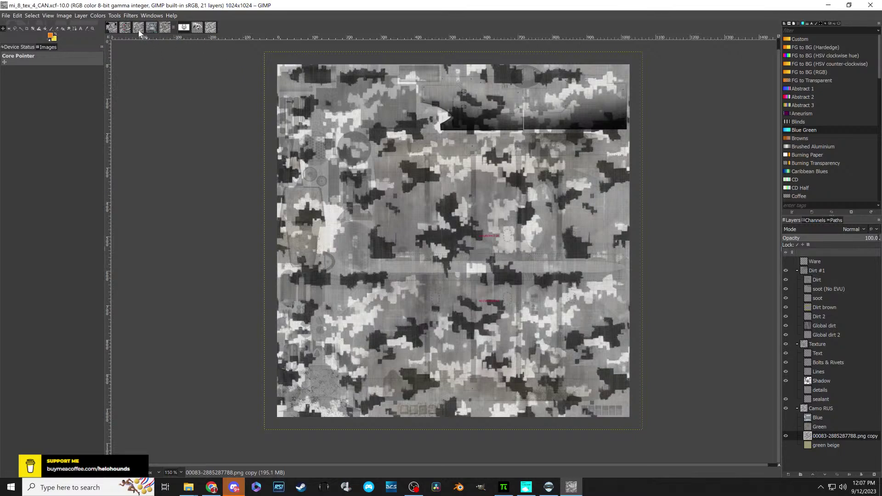
{"action": "left_click", "coordinate": [7, 18]}
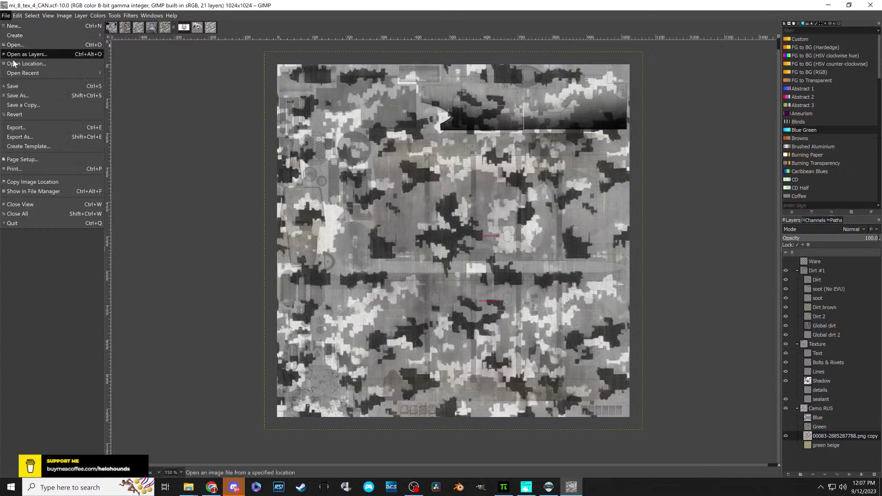
{"action": "left_click", "coordinate": [18, 85]}
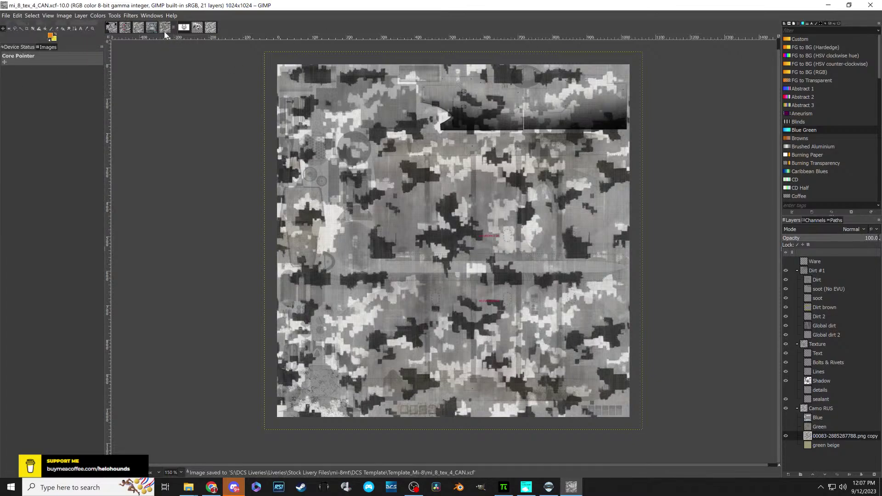
- Start exporting the mi_8_tex_4_CAN image, and select and preview mi_8_tex_4.psd in the Template_Mi-8 folder
{"action": "right_click", "coordinate": [380, 129]}
{"action": "mouse_move", "coordinate": [403, 133]}
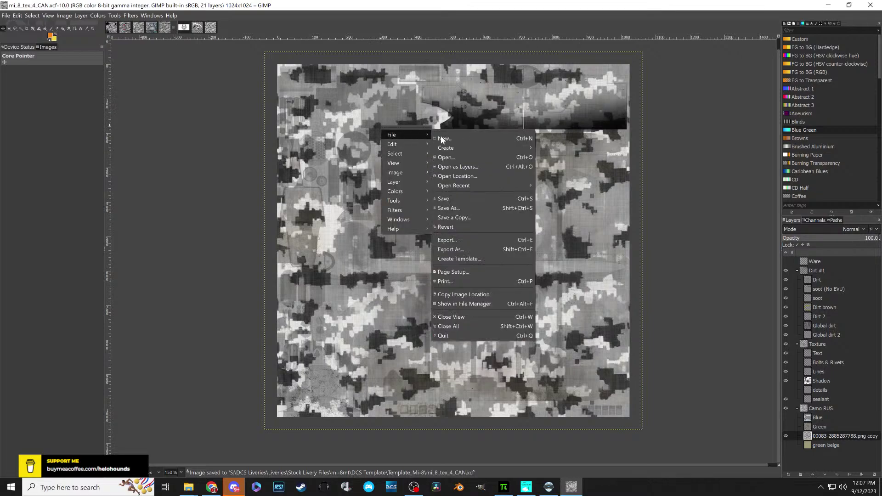
{"action": "left_click", "coordinate": [451, 249]}
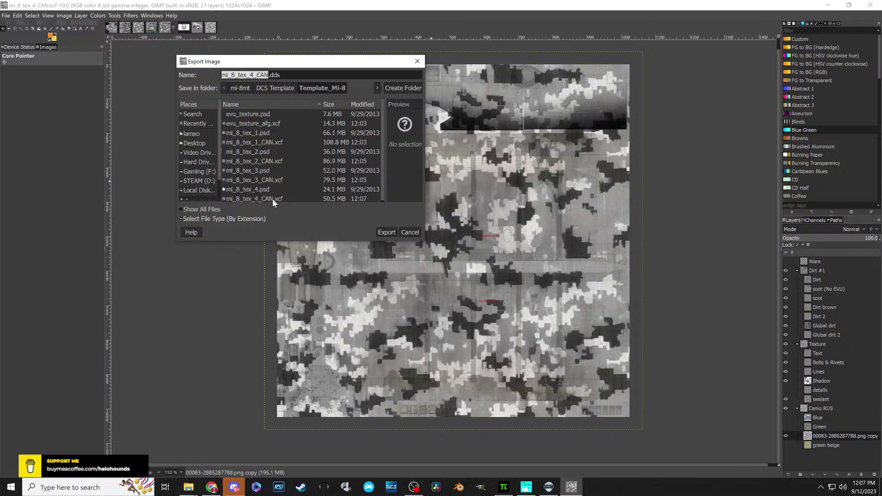
{"action": "left_click", "coordinate": [252, 190]}
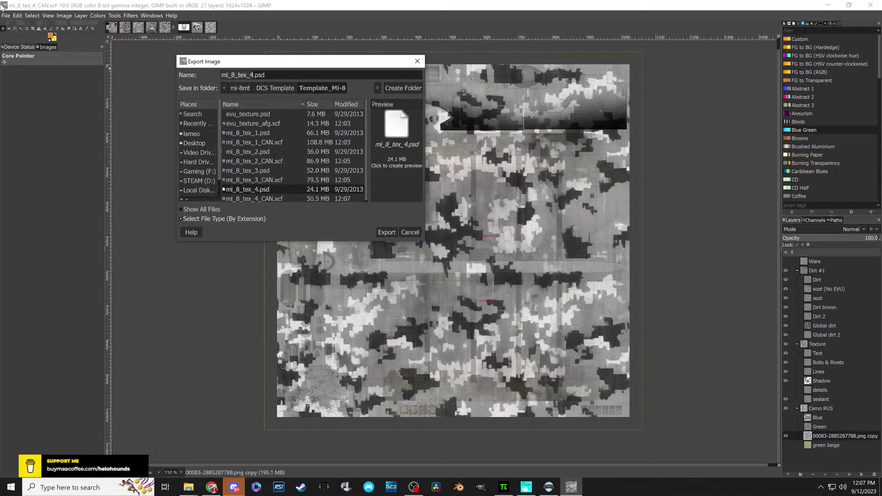
{"action": "left_click", "coordinate": [398, 125]}
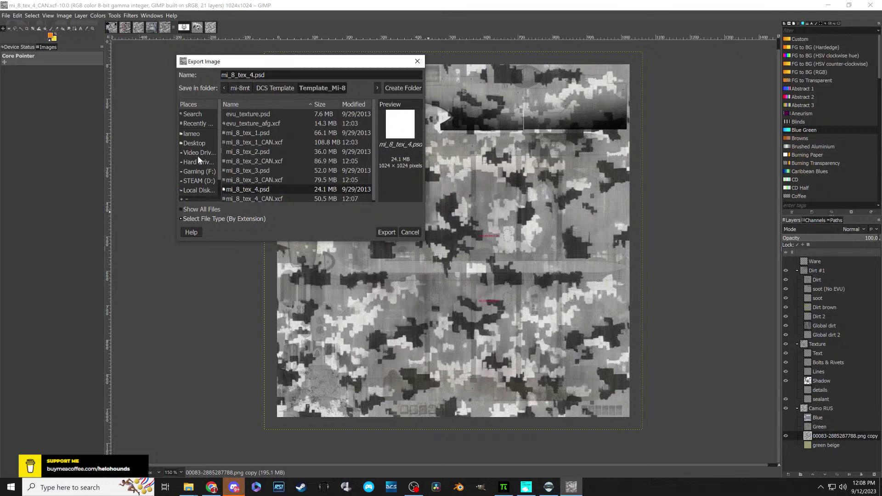
- Set the export destination to the HH Any User (Default) folder on Gaming (F:), under DCS.openbeta, Liveries and Mi-8MT
{"action": "left_click", "coordinate": [199, 172]}
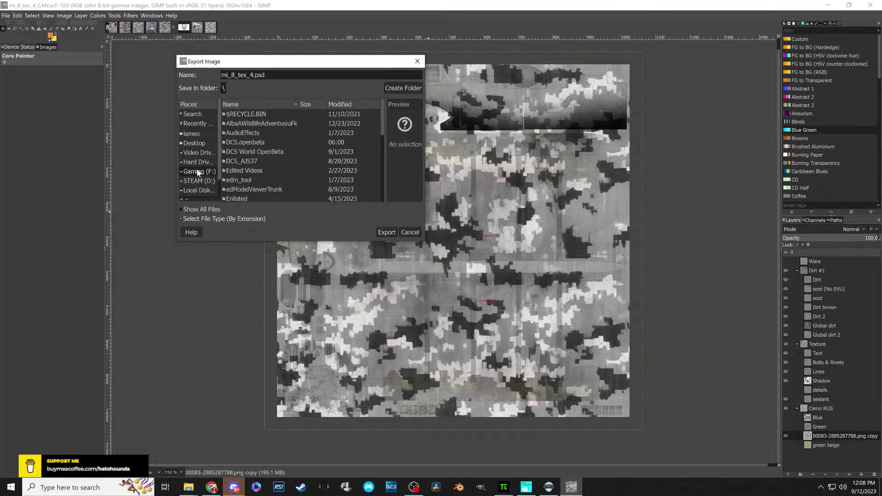
{"action": "double_click", "coordinate": [243, 143]}
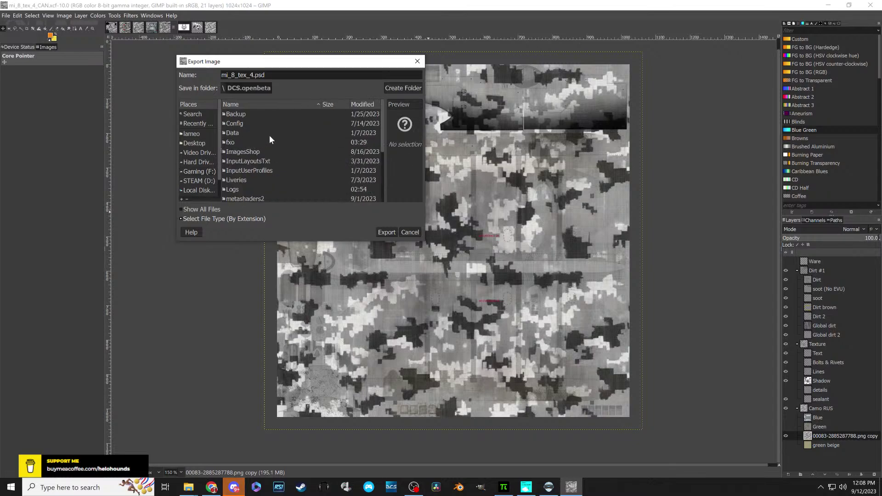
{"action": "scroll", "coordinate": [243, 144], "scroll_direction": "down", "scroll_amount": 5}
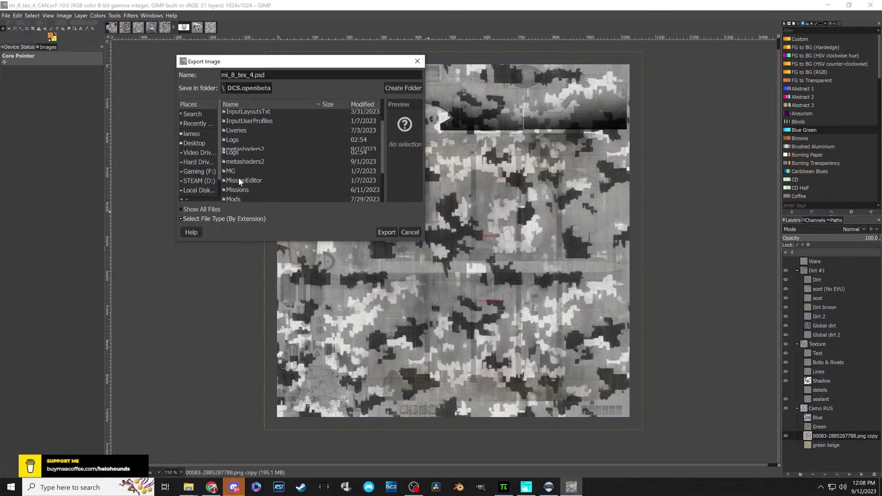
{"action": "scroll", "coordinate": [240, 176], "scroll_direction": "up", "scroll_amount": 2}
{"action": "scroll", "coordinate": [240, 167], "scroll_direction": "down", "scroll_amount": 2}
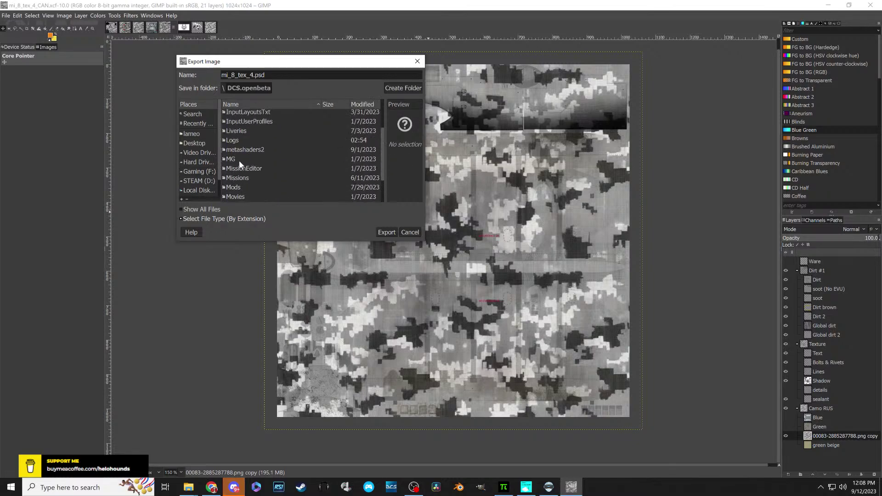
{"action": "double_click", "coordinate": [234, 130]}
{"action": "scroll", "coordinate": [240, 158], "scroll_direction": "down", "scroll_amount": 1}
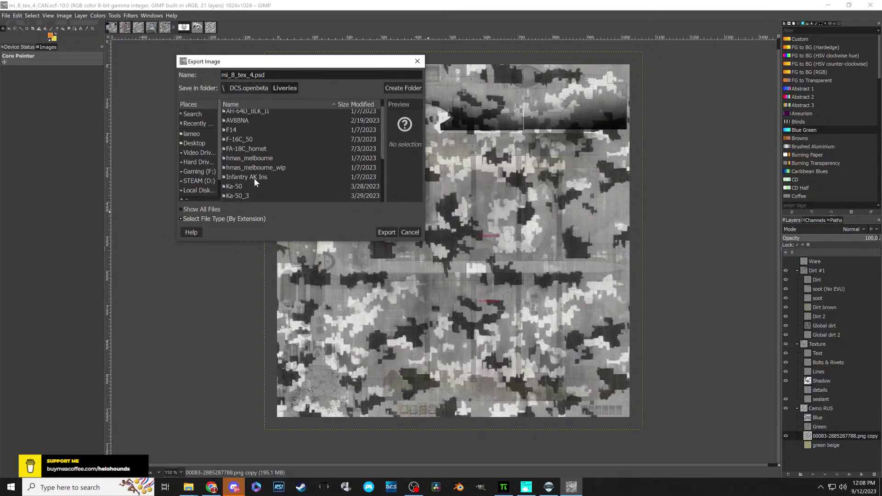
{"action": "scroll", "coordinate": [239, 163], "scroll_direction": "down", "scroll_amount": 2}
{"action": "scroll", "coordinate": [241, 173], "scroll_direction": "down", "scroll_amount": 3}
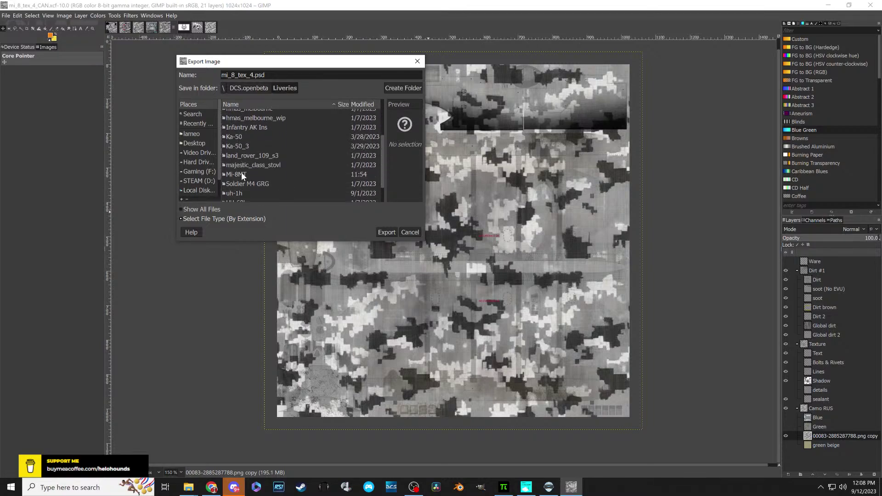
{"action": "double_click", "coordinate": [238, 173]}
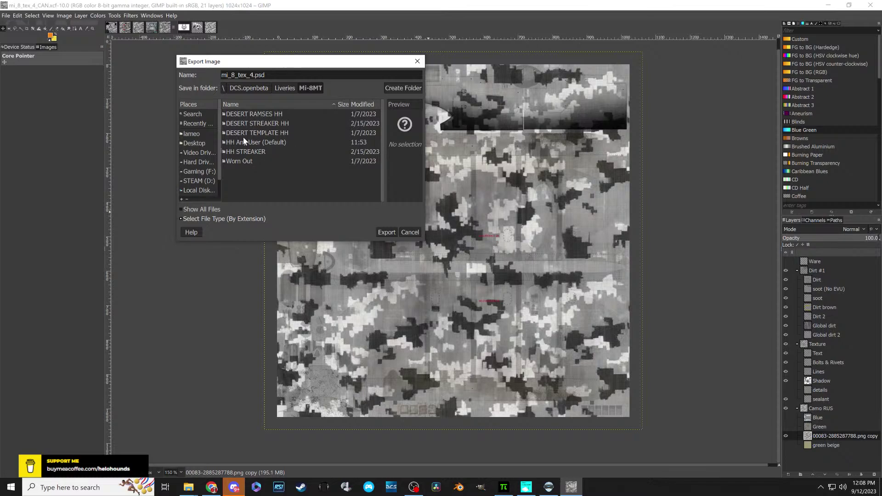
{"action": "left_click", "coordinate": [242, 142]}
{"action": "double_click", "coordinate": [241, 142]}
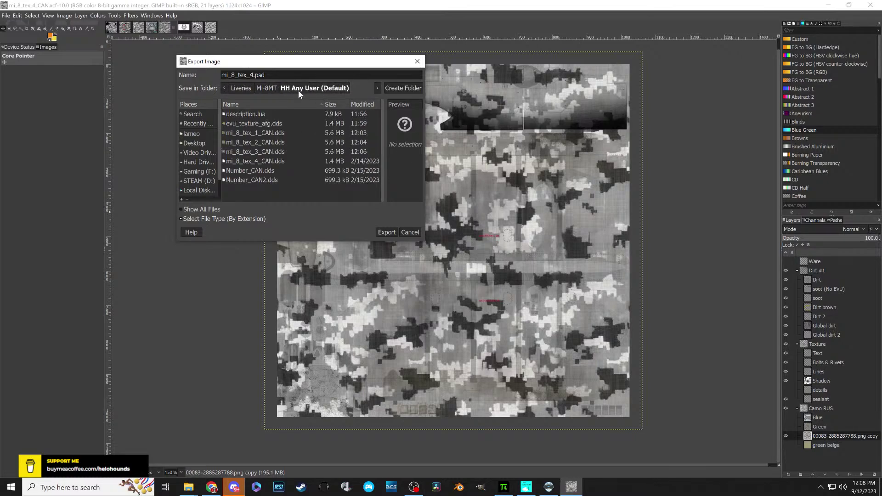
- Replace the existing mi_8_tex_4_CAN.dds with the export, using BC3 / DXT5 compression, all visible layers and generated mipmaps
{"action": "left_click", "coordinate": [240, 161]}
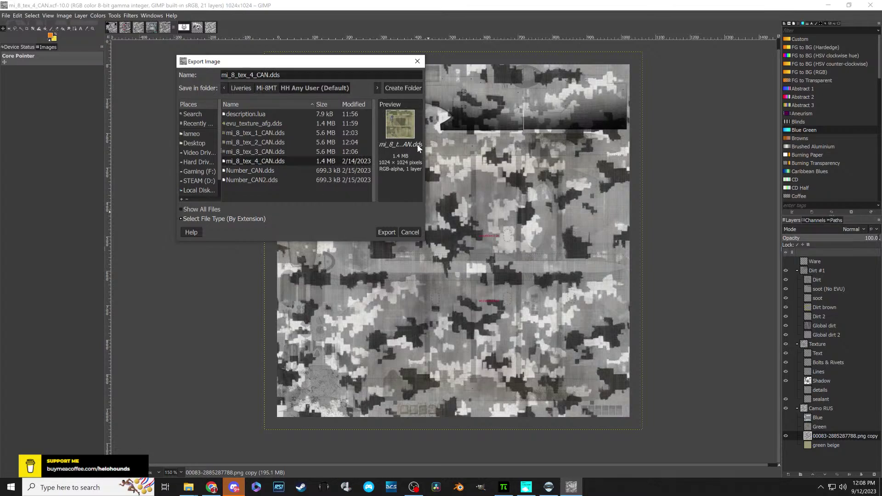
{"action": "left_click", "coordinate": [387, 233]}
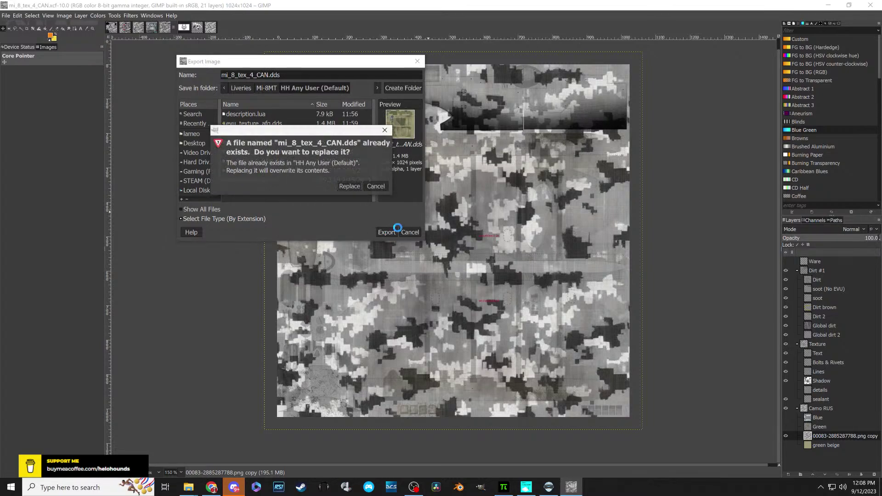
{"action": "left_click", "coordinate": [347, 186]}
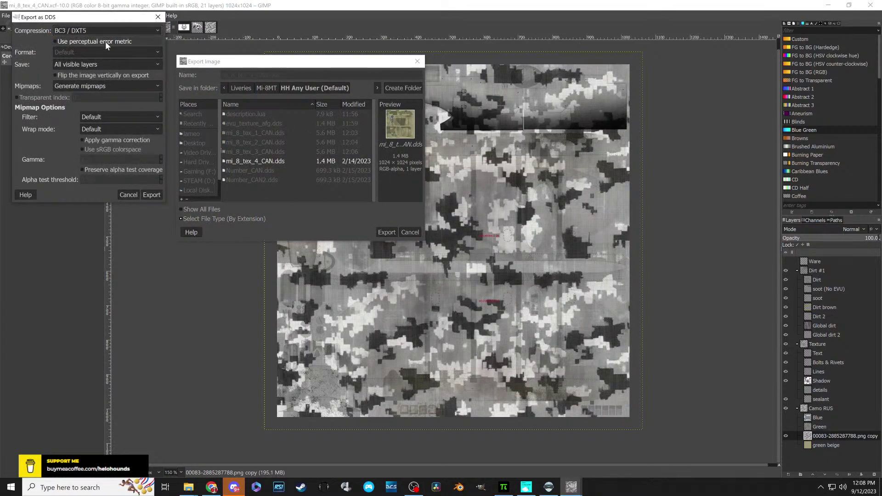
{"action": "left_click", "coordinate": [151, 195]}
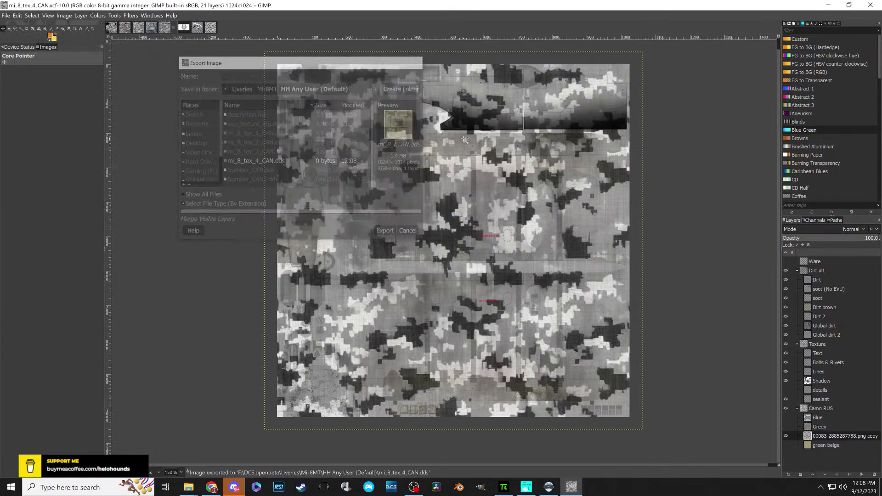
- Check the exported textures in the HH Any User (Default) folder in File Explorer, and minimize the folder and GIMP windows
{"action": "left_click", "coordinate": [212, 490]}
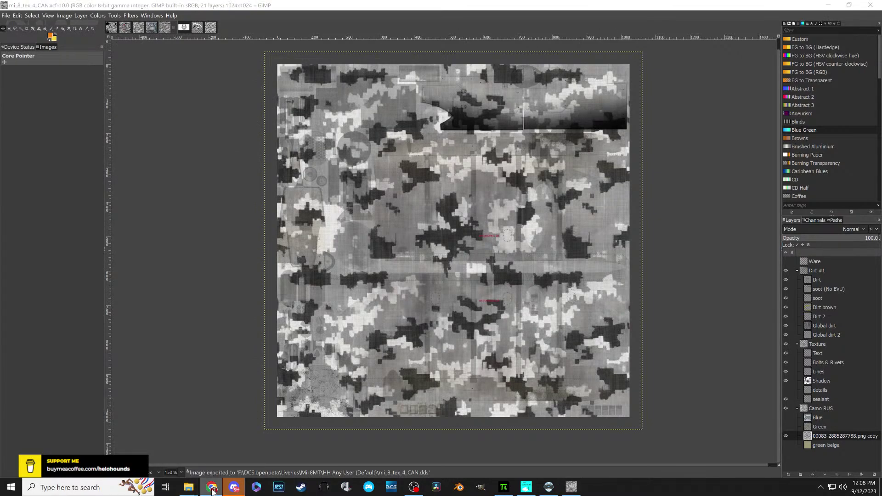
{"action": "mouse_move", "coordinate": [187, 491]}
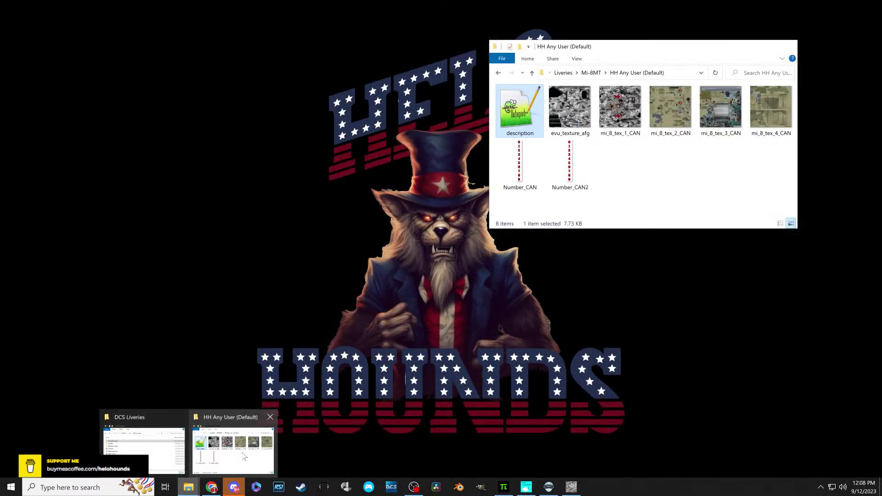
{"action": "left_click", "coordinate": [243, 456]}
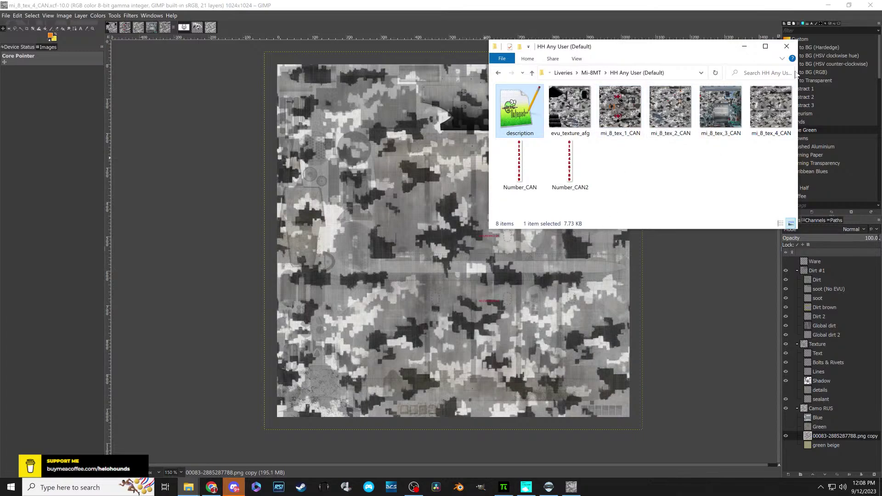
{"action": "left_click", "coordinate": [744, 46]}
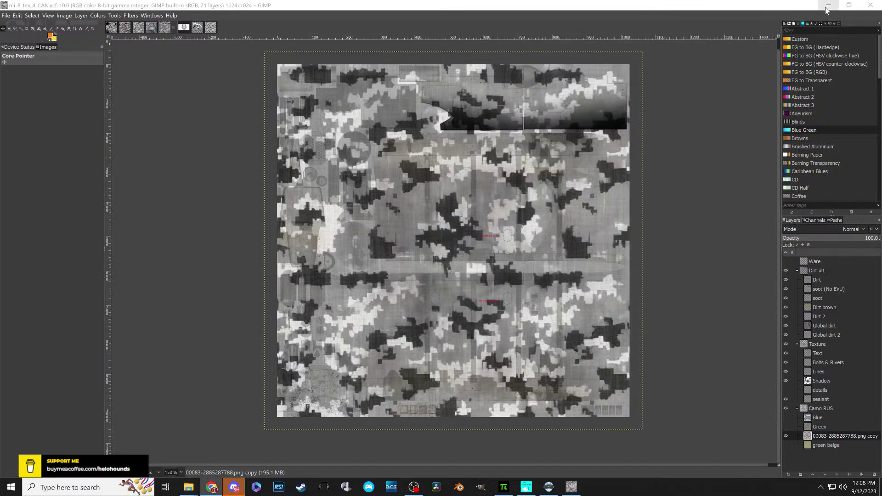
{"action": "left_click", "coordinate": [828, 5]}
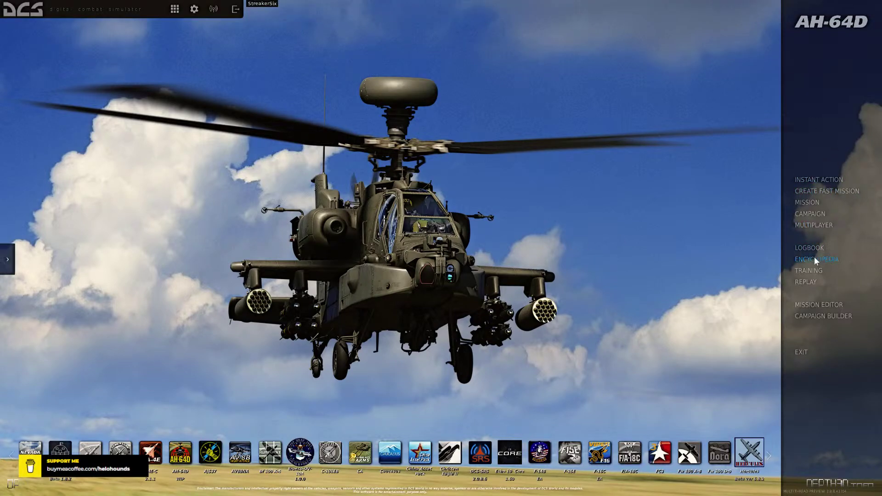
- In DCS, launch the Nevada cold start instant action mission for the MI-8MTV2 and start flying from the briefing
{"action": "left_click", "coordinate": [812, 183]}
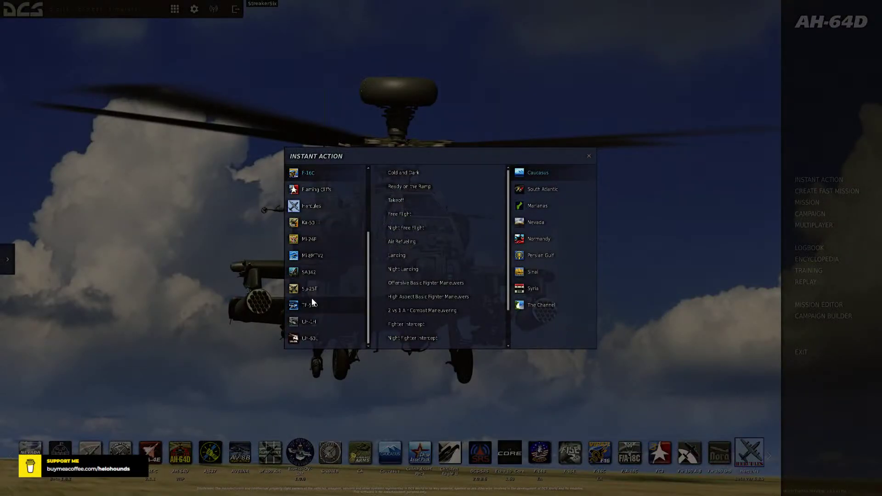
{"action": "scroll", "coordinate": [315, 309], "scroll_direction": "up", "scroll_amount": 2}
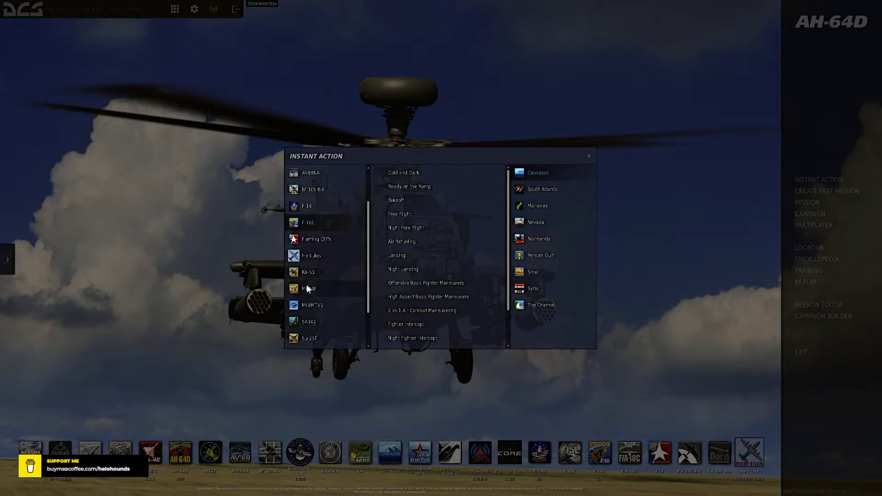
{"action": "scroll", "coordinate": [307, 285], "scroll_direction": "down", "scroll_amount": 2}
{"action": "left_click", "coordinate": [309, 255]}
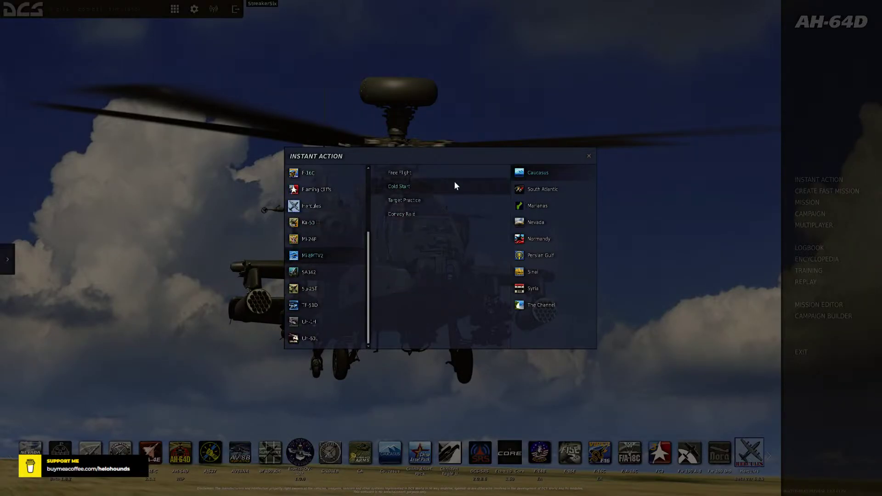
{"action": "left_click", "coordinate": [404, 184]}
{"action": "left_click", "coordinate": [523, 206]}
{"action": "left_click", "coordinate": [518, 222]}
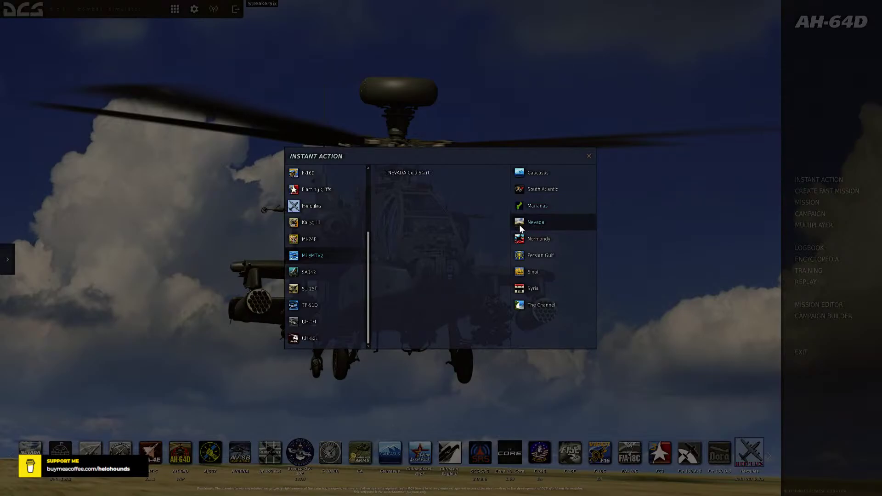
{"action": "left_click", "coordinate": [403, 172]}
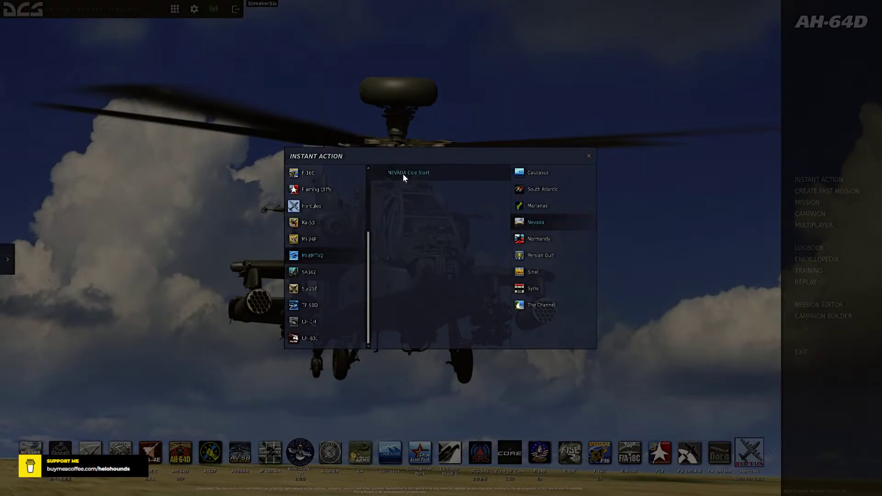
{"action": "double_click", "coordinate": [403, 176]}
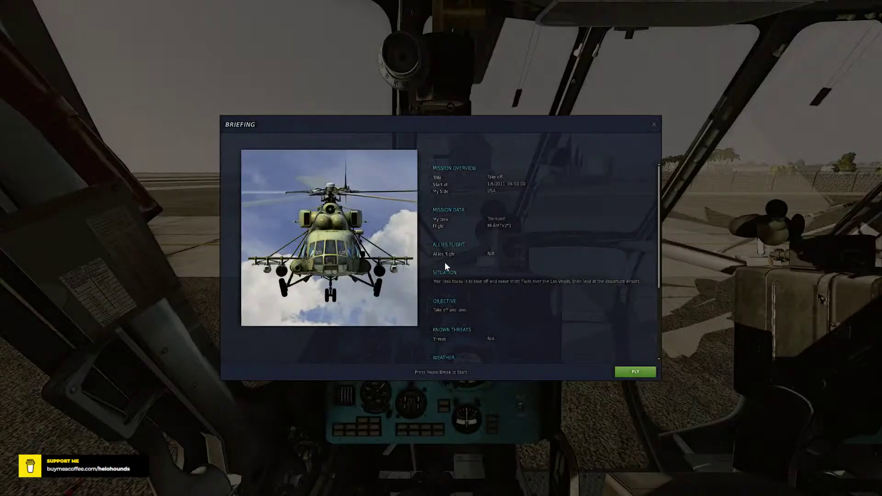
{"action": "left_click", "coordinate": [635, 372]}
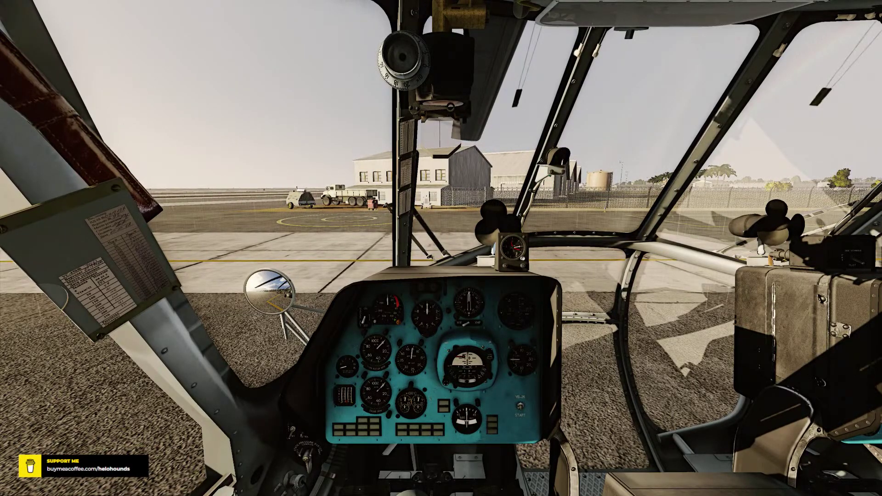
- Switch out of DCS, enable Tobii Experience, and open the DCS World settings in Tobii Game Hub
{"action": "key", "text": "alt+Tab"}
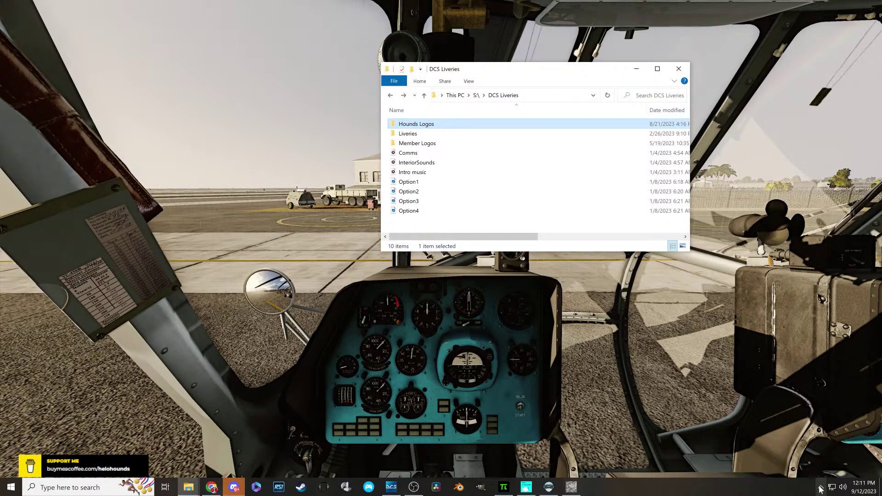
{"action": "left_click", "coordinate": [820, 487]}
{"action": "right_click", "coordinate": [811, 452]}
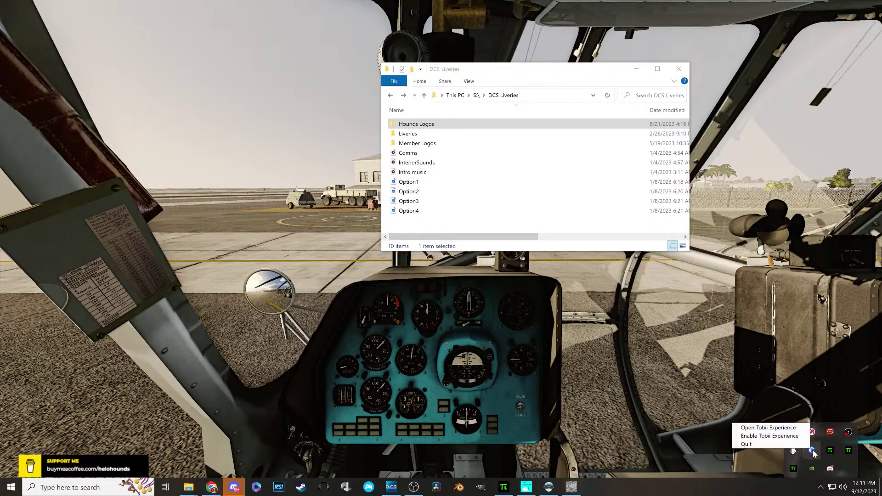
{"action": "left_click", "coordinate": [763, 436]}
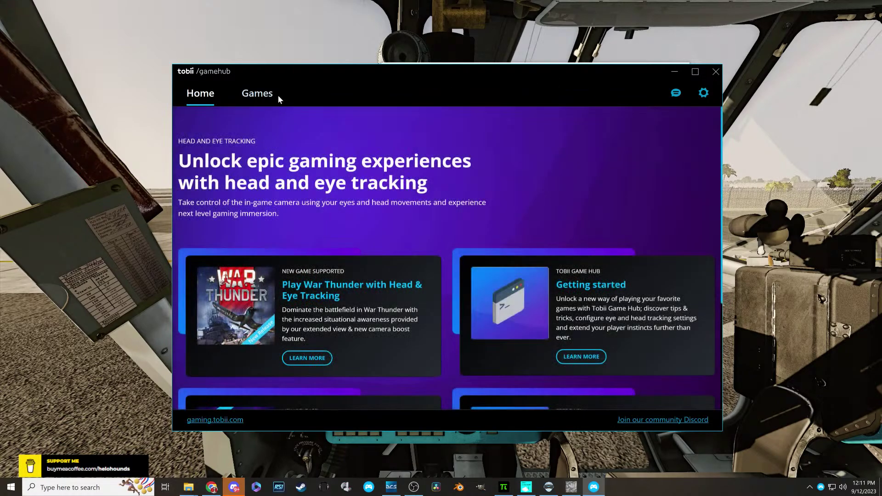
{"action": "left_click", "coordinate": [250, 96]}
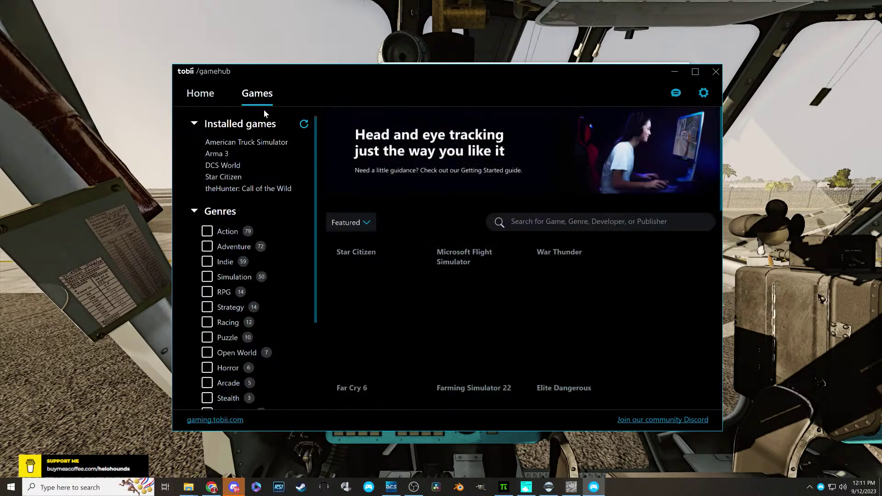
{"action": "left_click", "coordinate": [225, 166]}
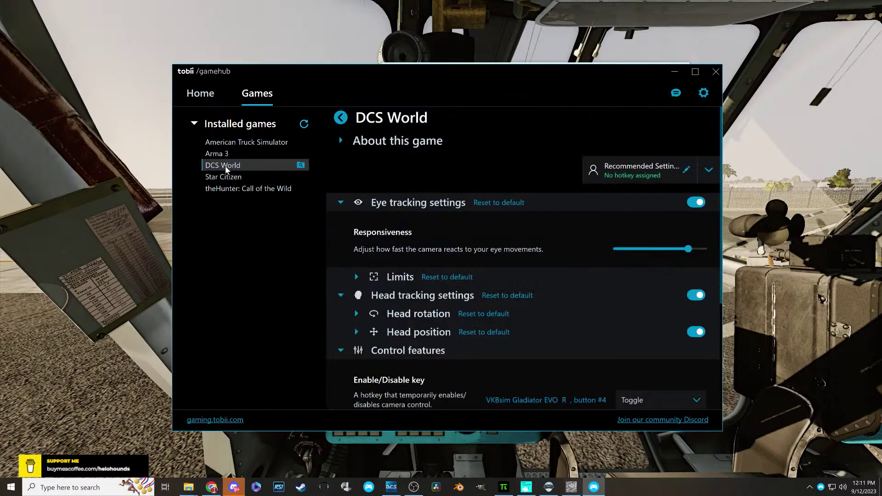
- Switch DCS World's eye tracking off and back on, expand the game information, and discard the profile change
{"action": "left_click", "coordinate": [695, 202]}
{"action": "left_click", "coordinate": [694, 221]}
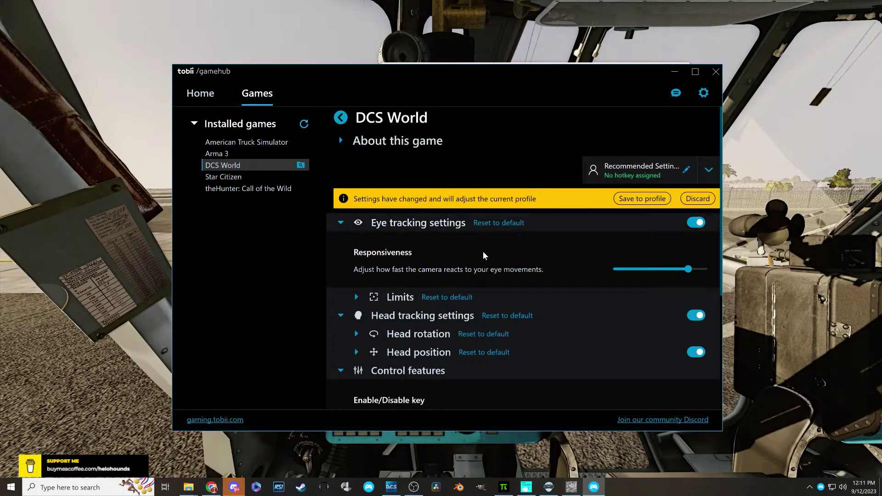
{"action": "left_click", "coordinate": [493, 145]}
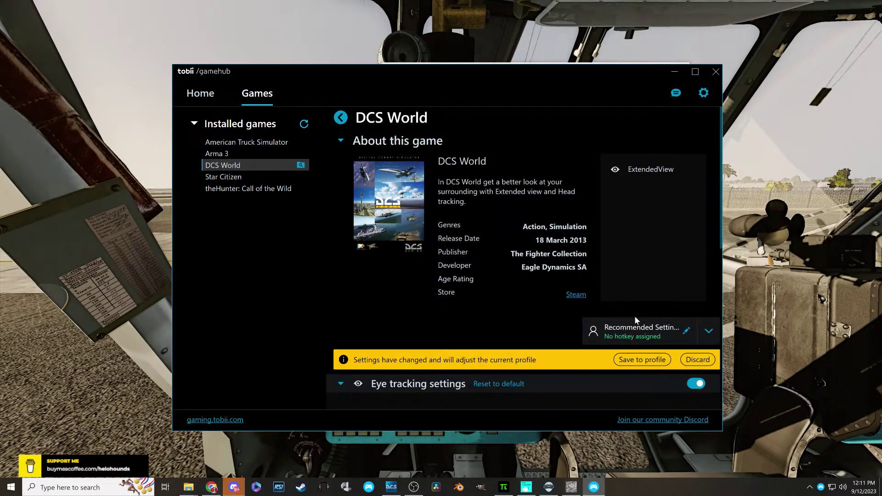
{"action": "left_click", "coordinate": [697, 359]}
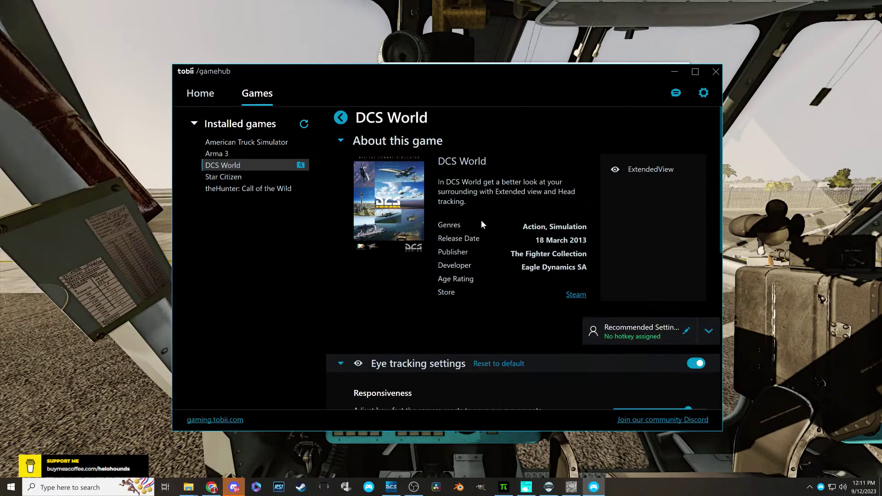
- Look through the DCS World game information and its eye and head tracking settings
{"action": "scroll", "coordinate": [481, 225], "scroll_direction": "down", "scroll_amount": 2}
{"action": "scroll", "coordinate": [479, 232], "scroll_direction": "up", "scroll_amount": 2}
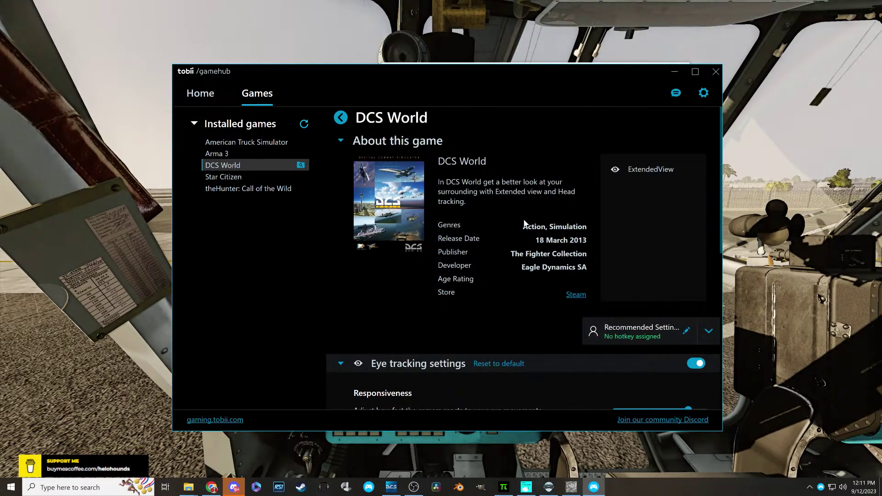
{"action": "scroll", "coordinate": [519, 223], "scroll_direction": "down", "scroll_amount": 2}
{"action": "scroll", "coordinate": [519, 222], "scroll_direction": "up", "scroll_amount": 3}
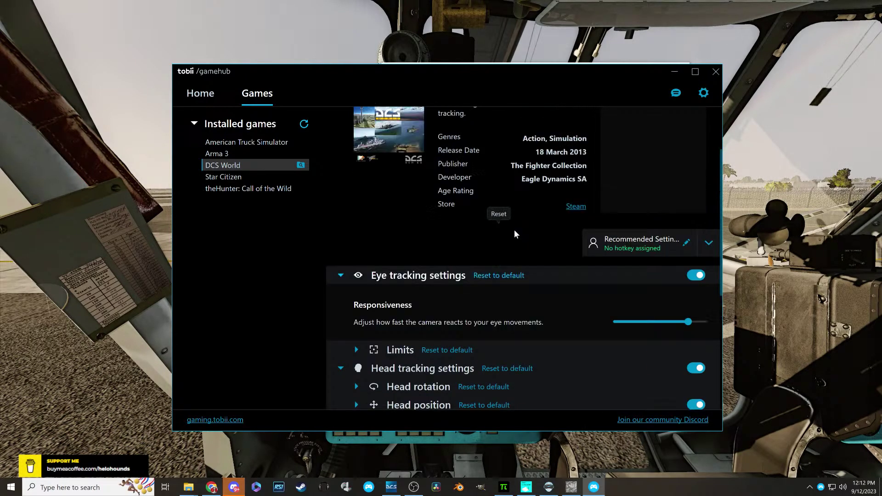
{"action": "scroll", "coordinate": [395, 203], "scroll_direction": "down", "scroll_amount": 2}
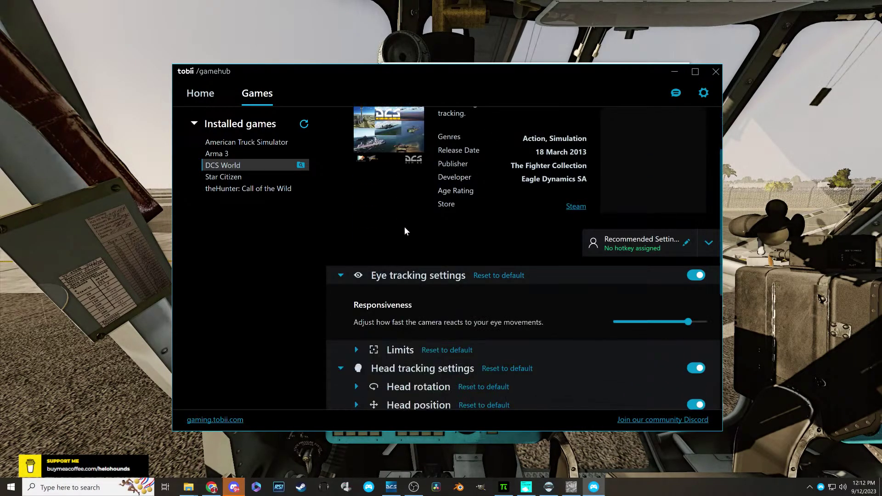
- Collapse the DCS World game information and look over the control features and hotkey settings
{"action": "scroll", "coordinate": [404, 230], "scroll_direction": "down", "scroll_amount": 1}
{"action": "scroll", "coordinate": [406, 233], "scroll_direction": "up", "scroll_amount": 3}
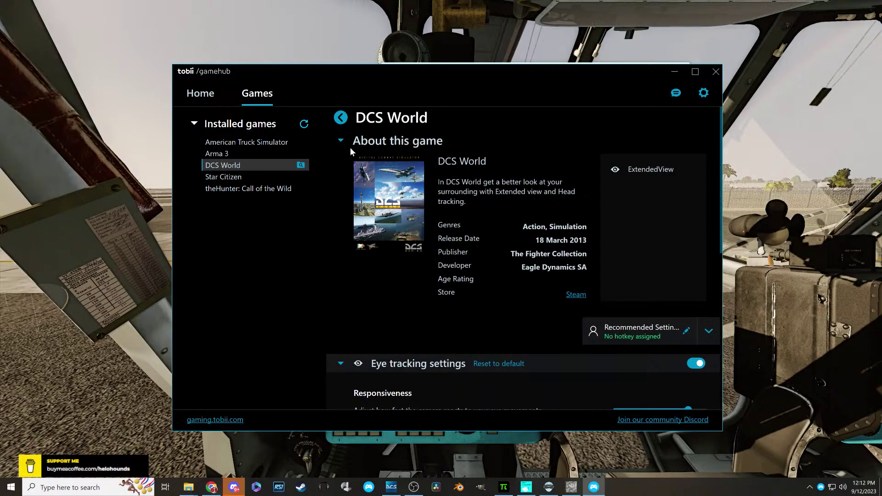
{"action": "left_click", "coordinate": [342, 139]}
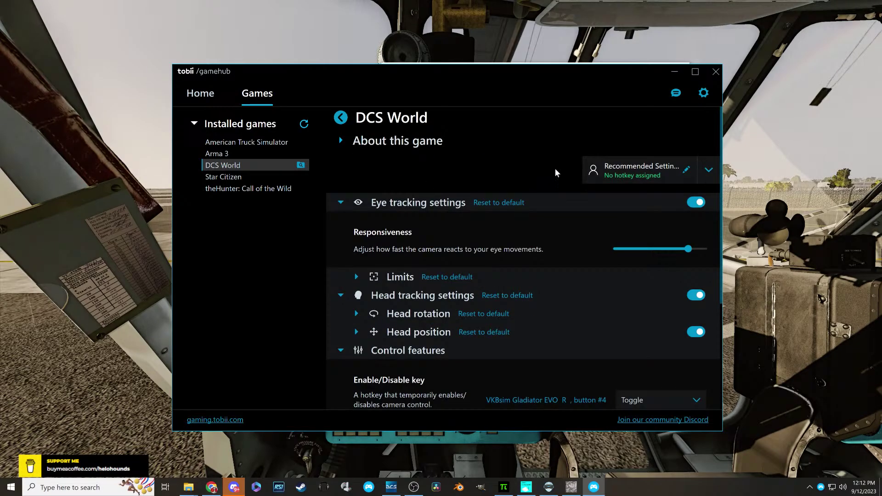
{"action": "scroll", "coordinate": [484, 283], "scroll_direction": "down", "scroll_amount": 4}
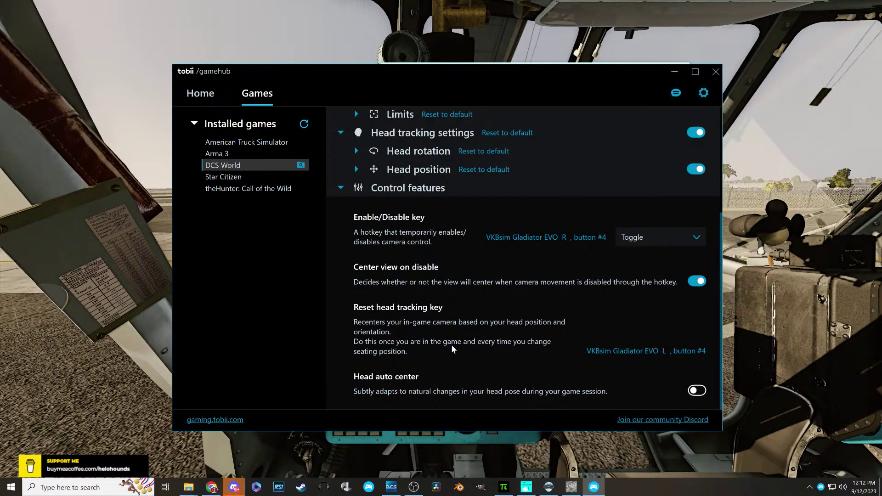
{"action": "scroll", "coordinate": [450, 344], "scroll_direction": "up", "scroll_amount": 4}
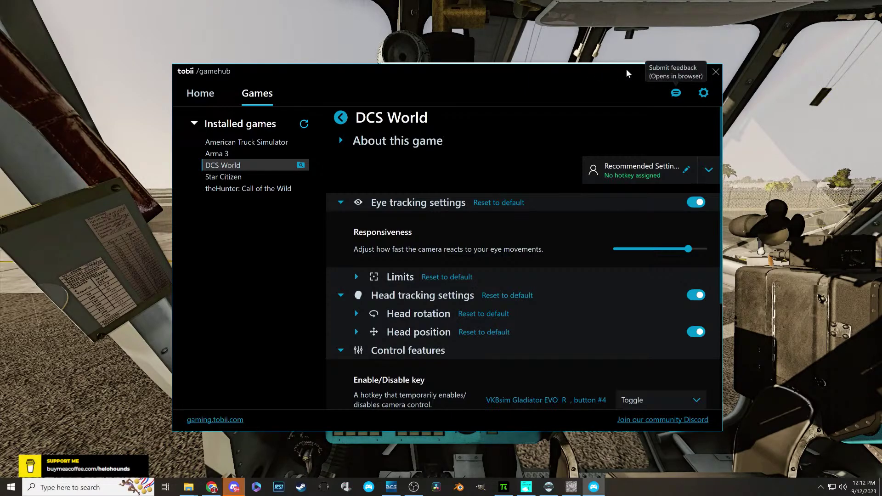
- Return to the DCS cockpit and apply the Empty loadout and HH Any User livery in Mission Resources
{"action": "left_click", "coordinate": [673, 73]}
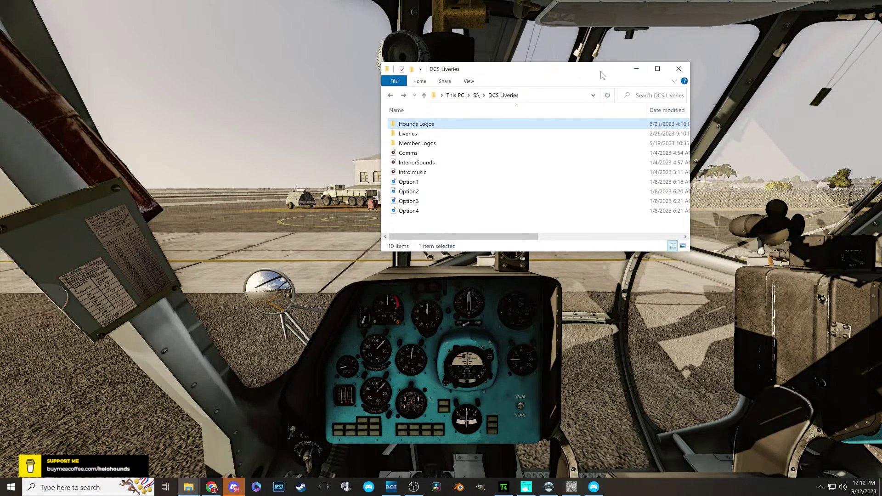
{"action": "left_click_drag", "start_coordinate": [600, 72], "coordinate": [881, 48]}
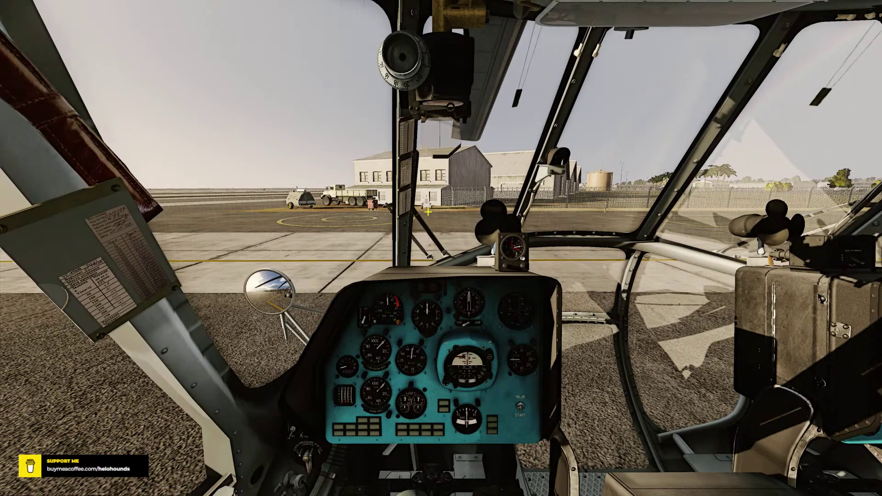
{"action": "key", "text": "alt+apostrophe"}
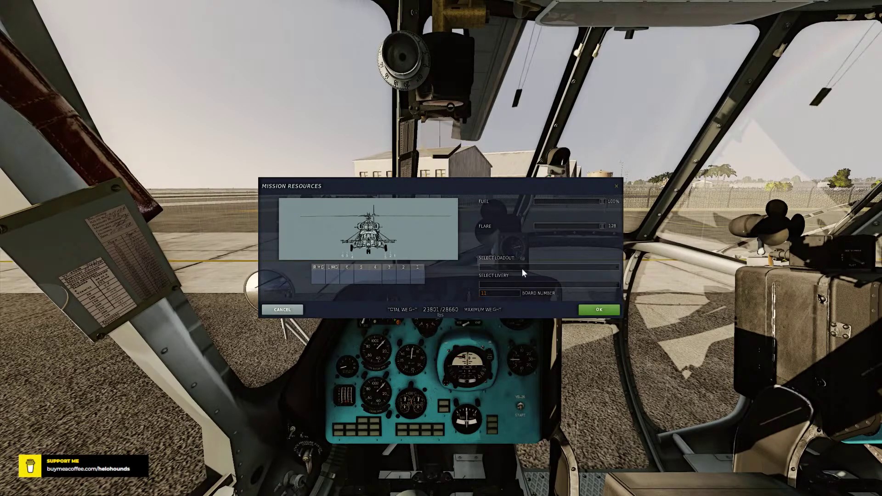
{"action": "left_click", "coordinate": [552, 269]}
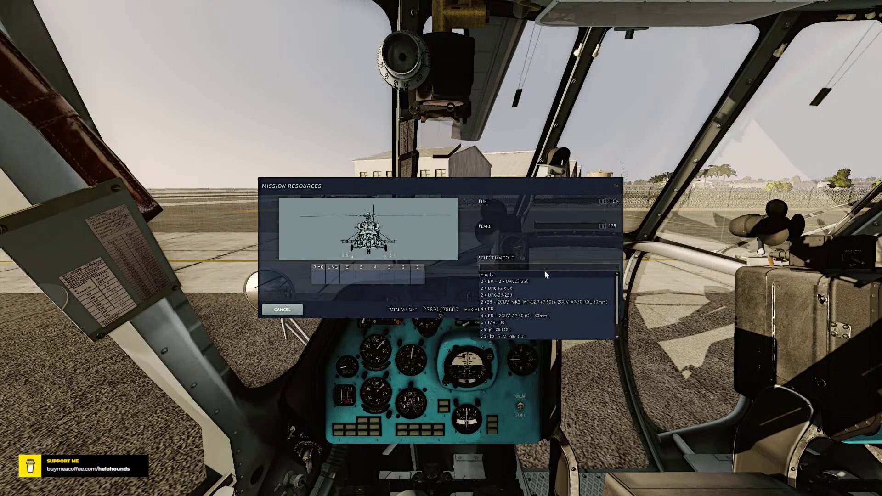
{"action": "left_click", "coordinate": [515, 278]}
{"action": "left_click", "coordinate": [509, 284]}
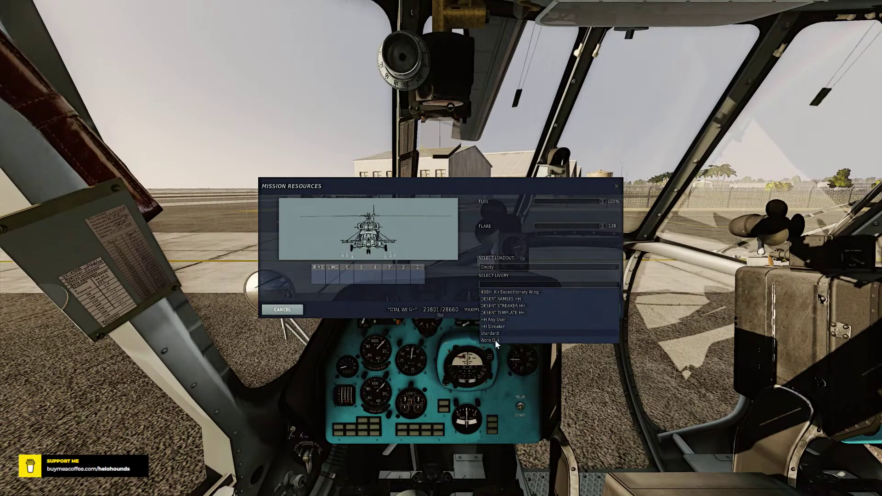
{"action": "left_click", "coordinate": [500, 320]}
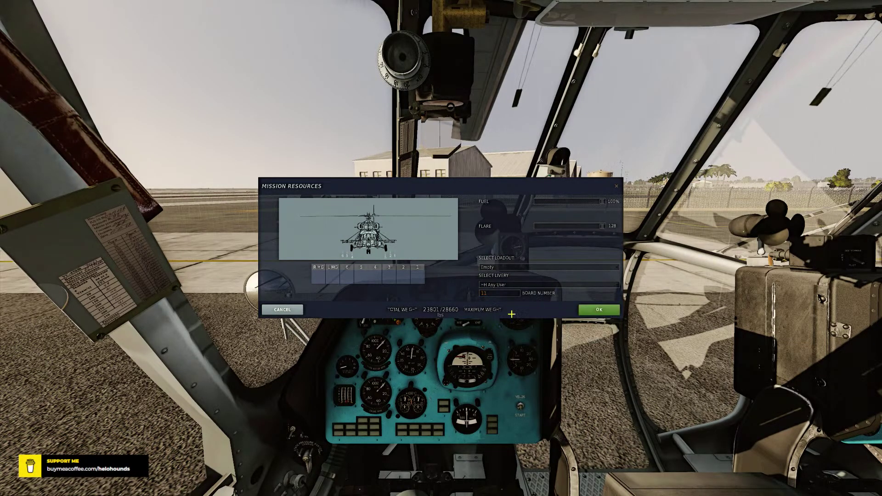
{"action": "left_click", "coordinate": [598, 306]}
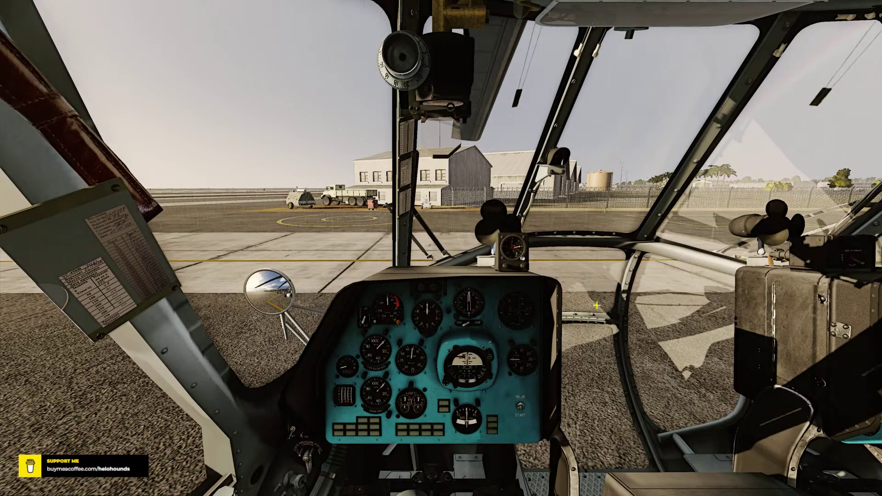
- Examine the livery on the parked Mi-8 up close with the external view and the free camera
{"action": "key", "text": "F2"}
{"action": "scroll", "coordinate": [441, 248], "scroll_direction": "up", "scroll_amount": 10}
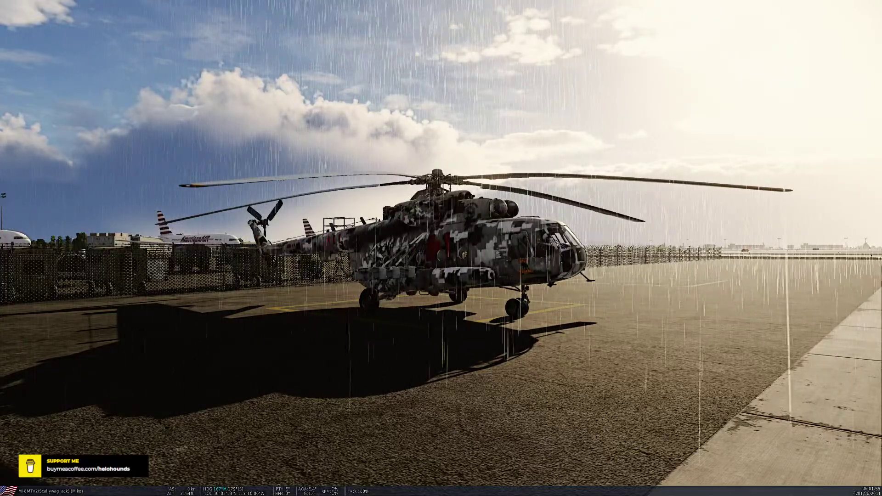
{"action": "key", "text": "ctrl+F11"}
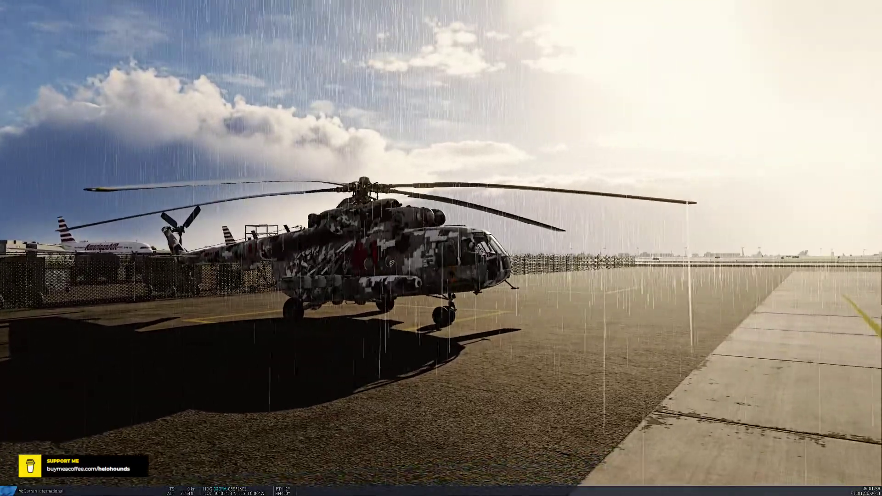
{"action": "scroll", "coordinate": [440, 248], "scroll_direction": "up", "scroll_amount": 3}
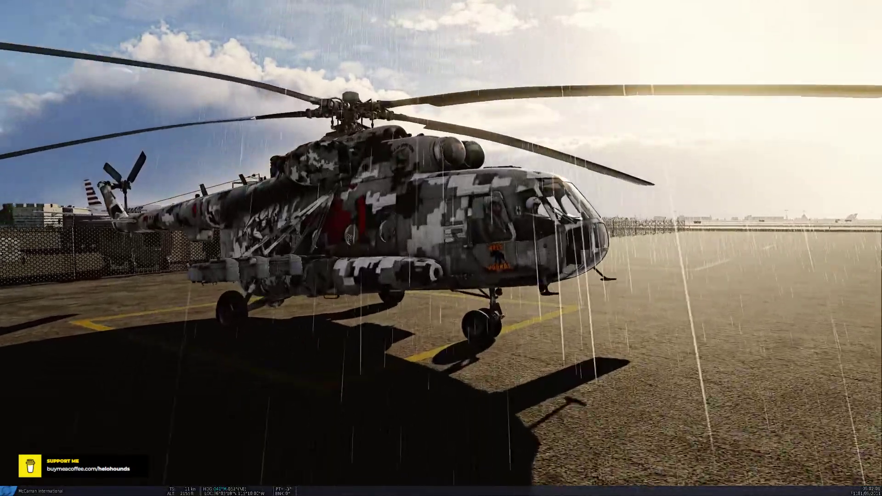
{"action": "scroll", "coordinate": [441, 248], "scroll_direction": "up", "scroll_amount": 3}
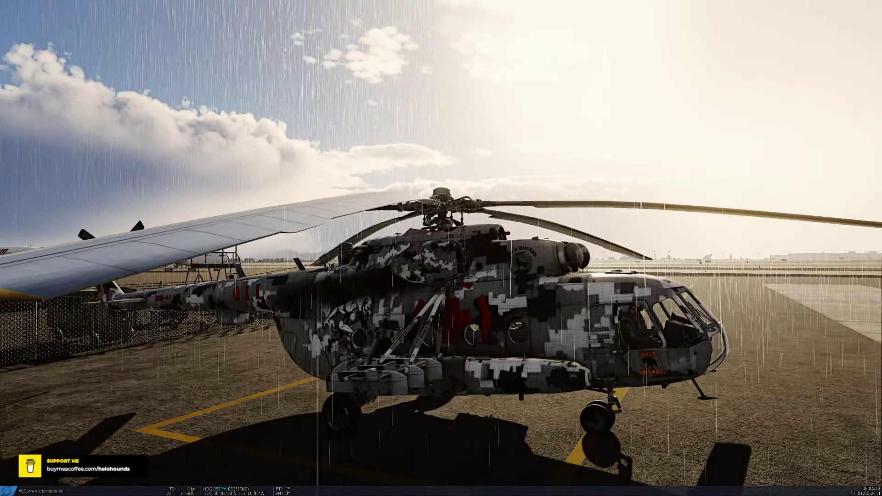
- Pause the mission and quit DCS to the desktop, confirming the exit
{"action": "key", "text": "Escape"}
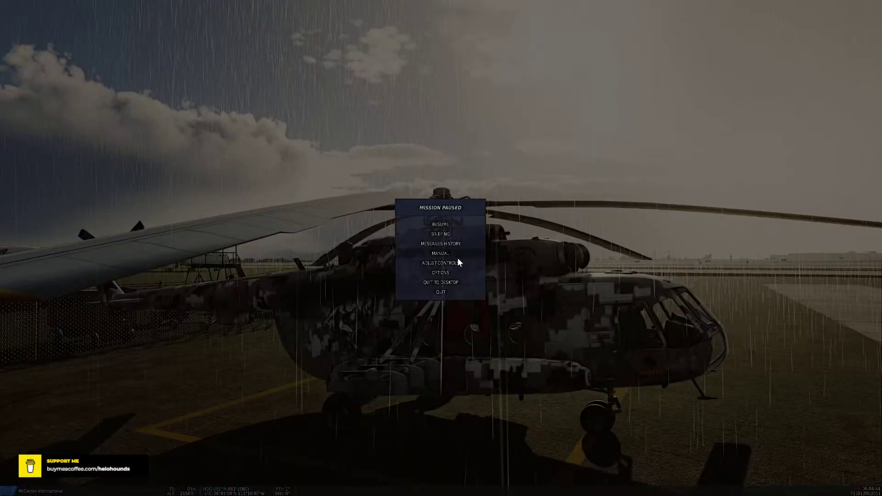
{"action": "left_click", "coordinate": [445, 281]}
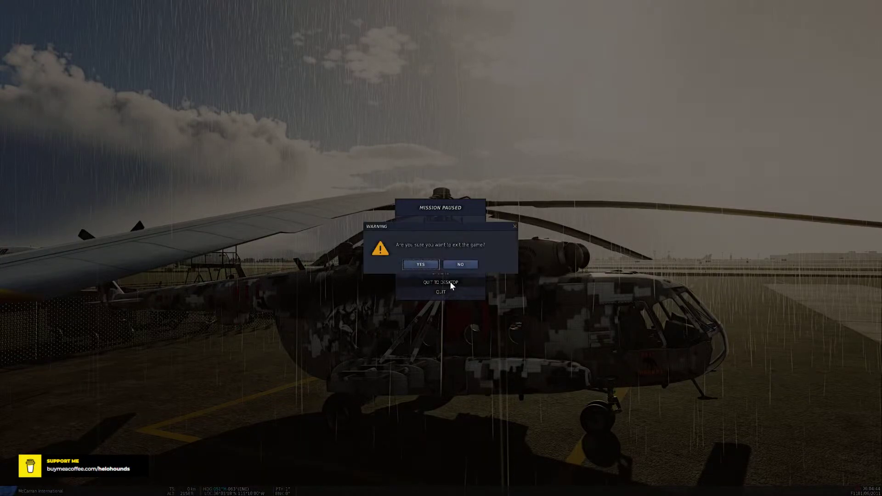
{"action": "left_click", "coordinate": [428, 265]}
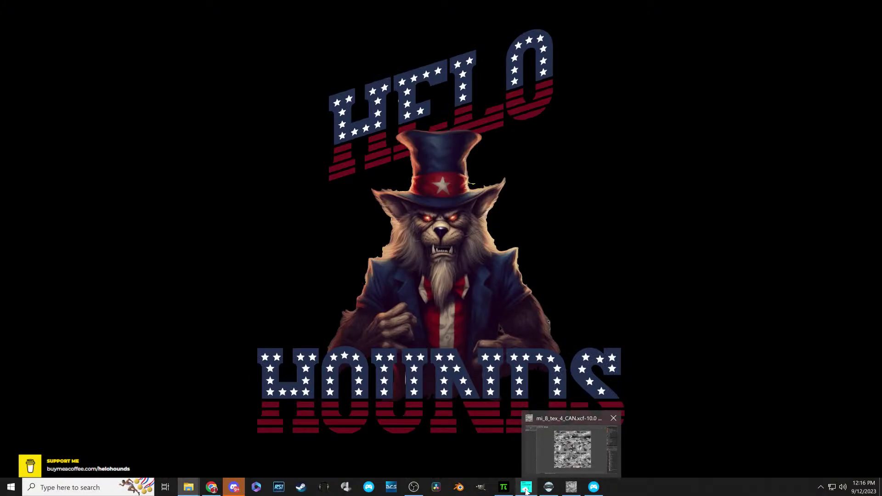
- Switch to GIMP, look over the open wolf head and werewolf images, and quit it, discarding the unsaved changes
{"action": "left_click", "coordinate": [571, 448]}
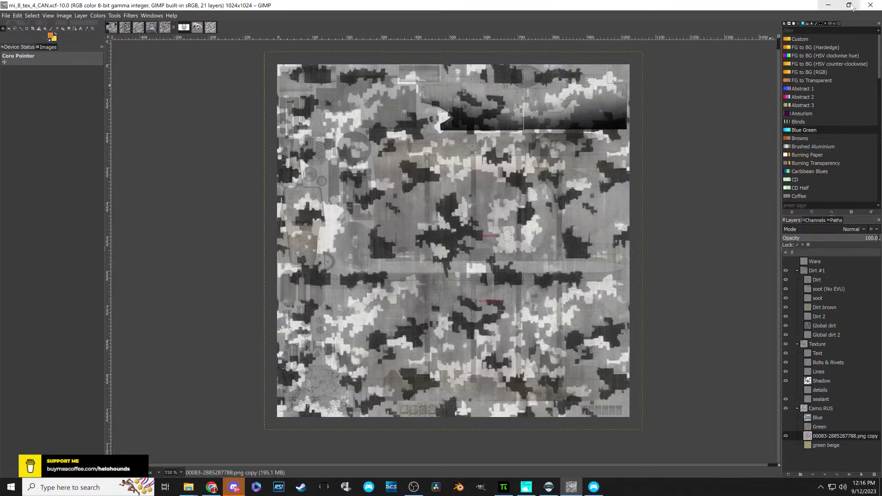
{"action": "left_click", "coordinate": [871, 7]}
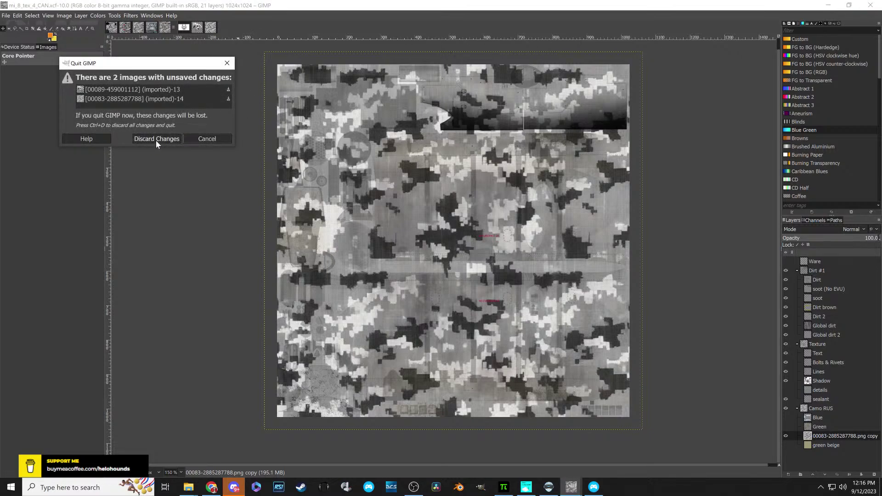
{"action": "left_click", "coordinate": [226, 63]}
{"action": "left_click", "coordinate": [184, 27]}
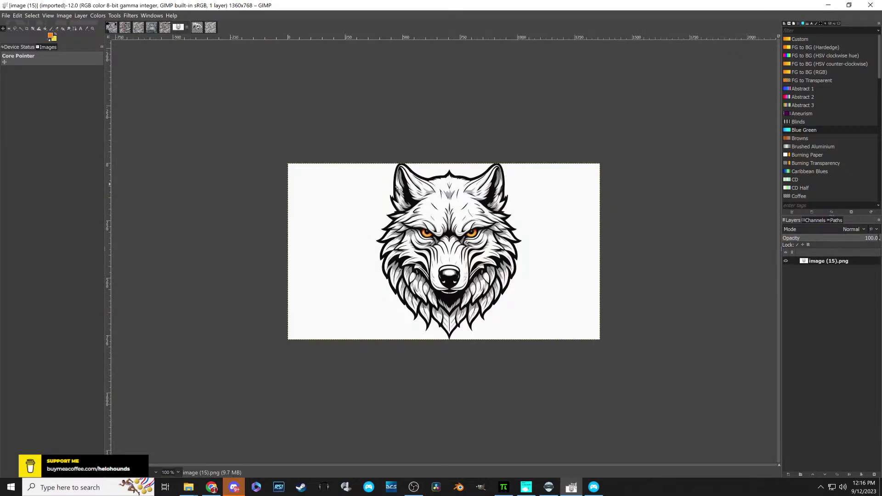
{"action": "left_click", "coordinate": [197, 28]}
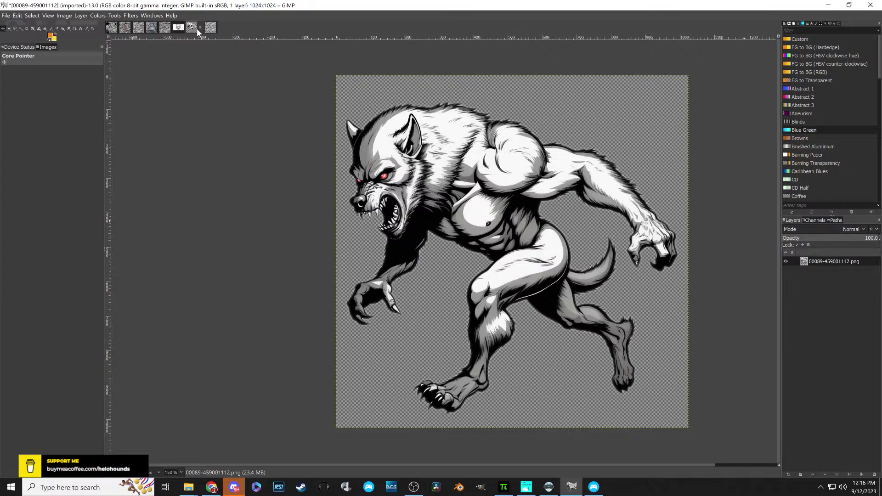
{"action": "left_click", "coordinate": [178, 28]}
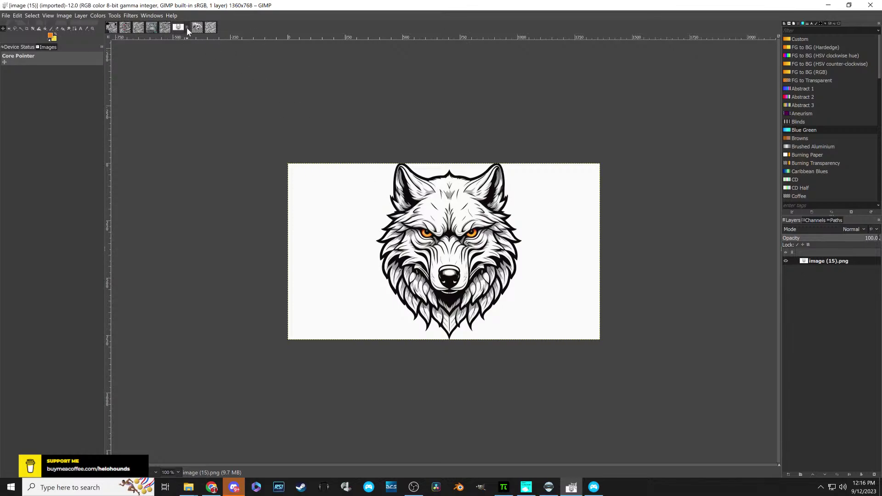
{"action": "left_click", "coordinate": [870, 5]}
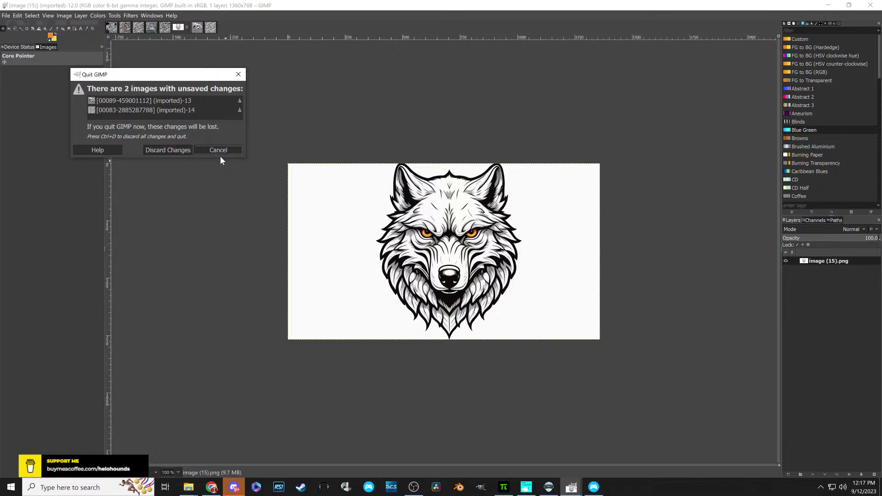
{"action": "left_click", "coordinate": [167, 149]}
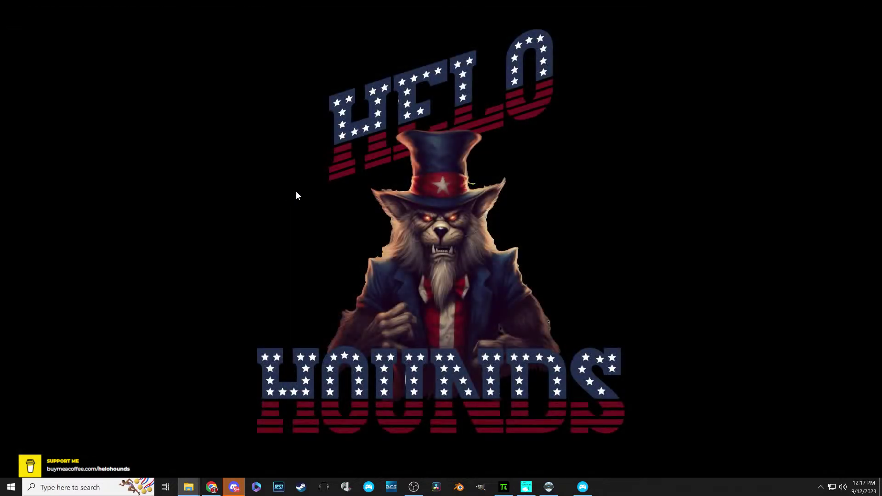